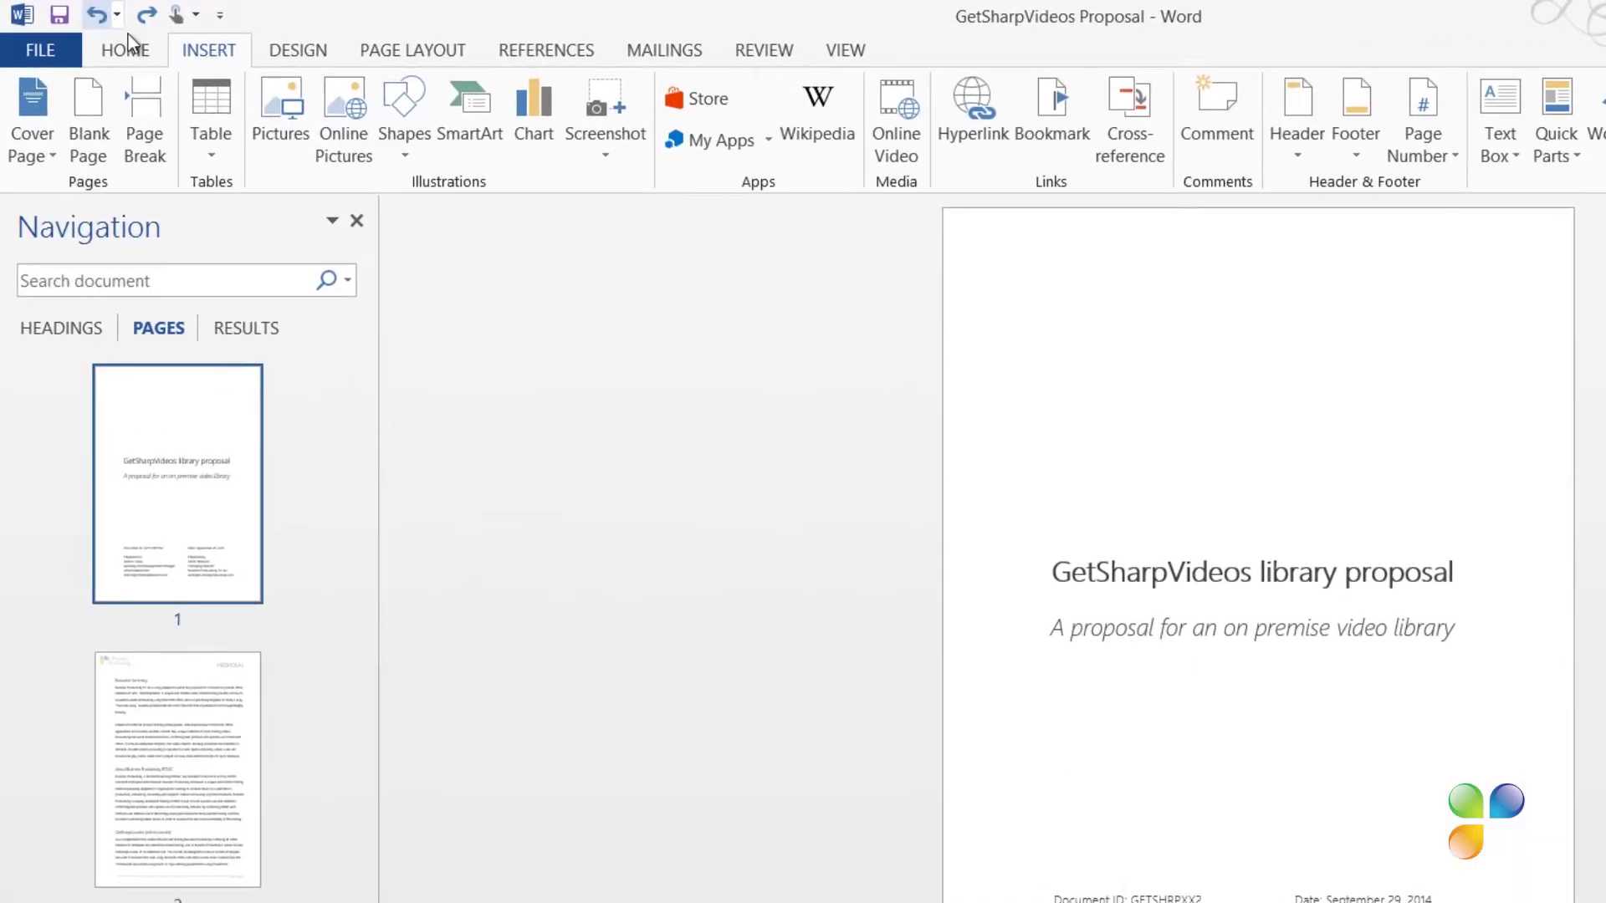
Step: Insert the Business Productivity logo picture on the cover page and set its text wrapping to In Front of Text
{"action": "left_click", "coordinate": [276, 107]}
{"action": "left_click", "coordinate": [861, 629]}
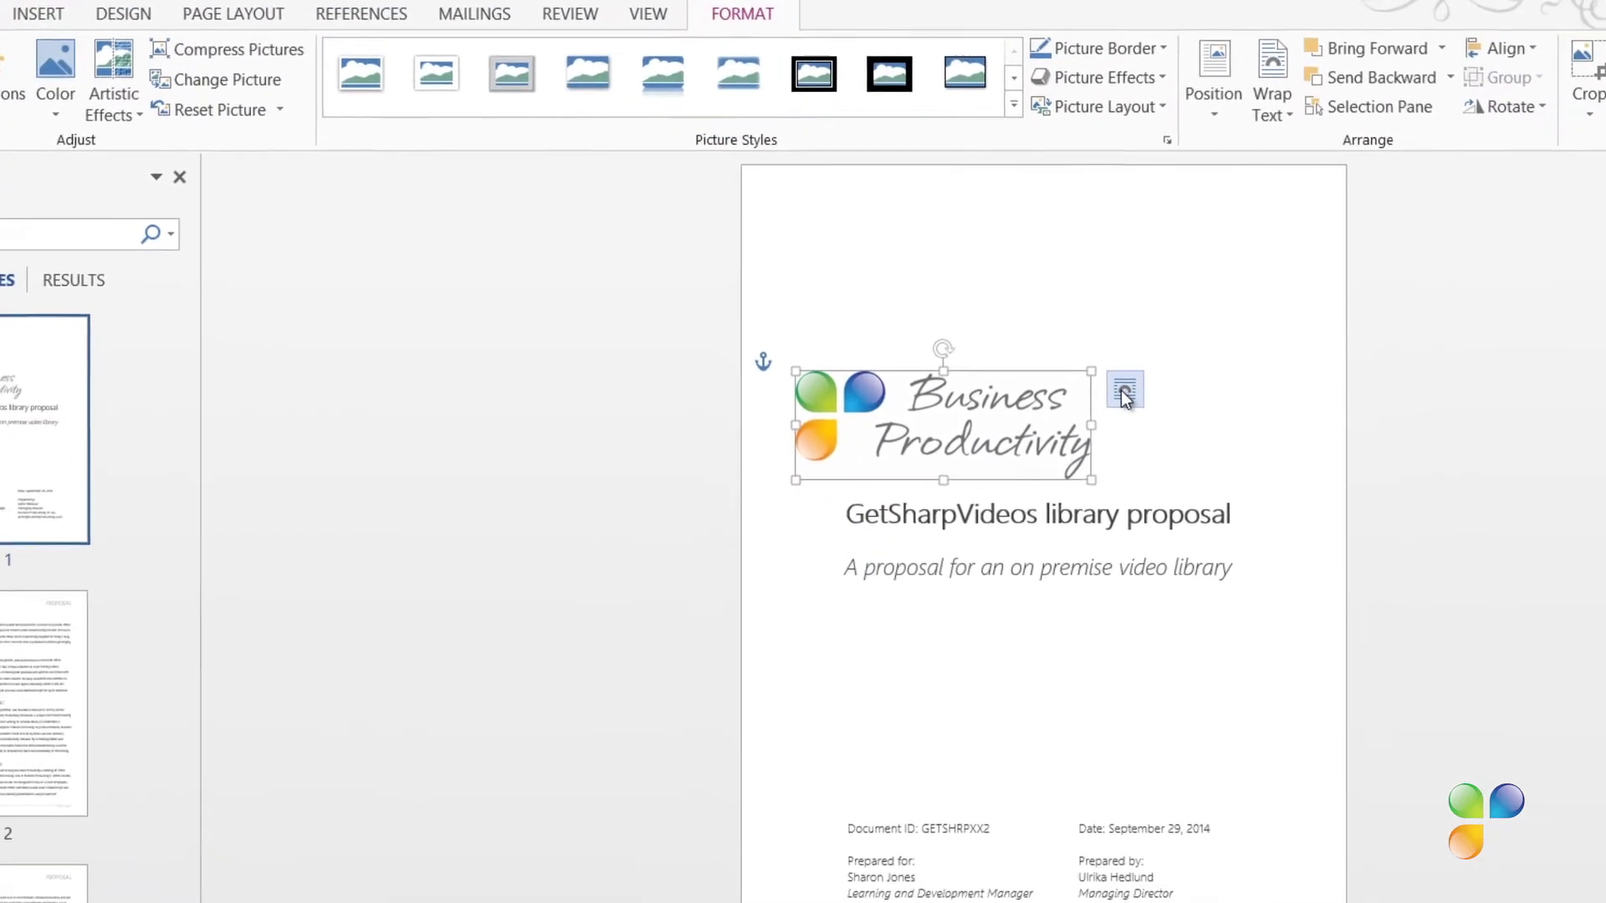
{"action": "left_click", "coordinate": [1123, 391]}
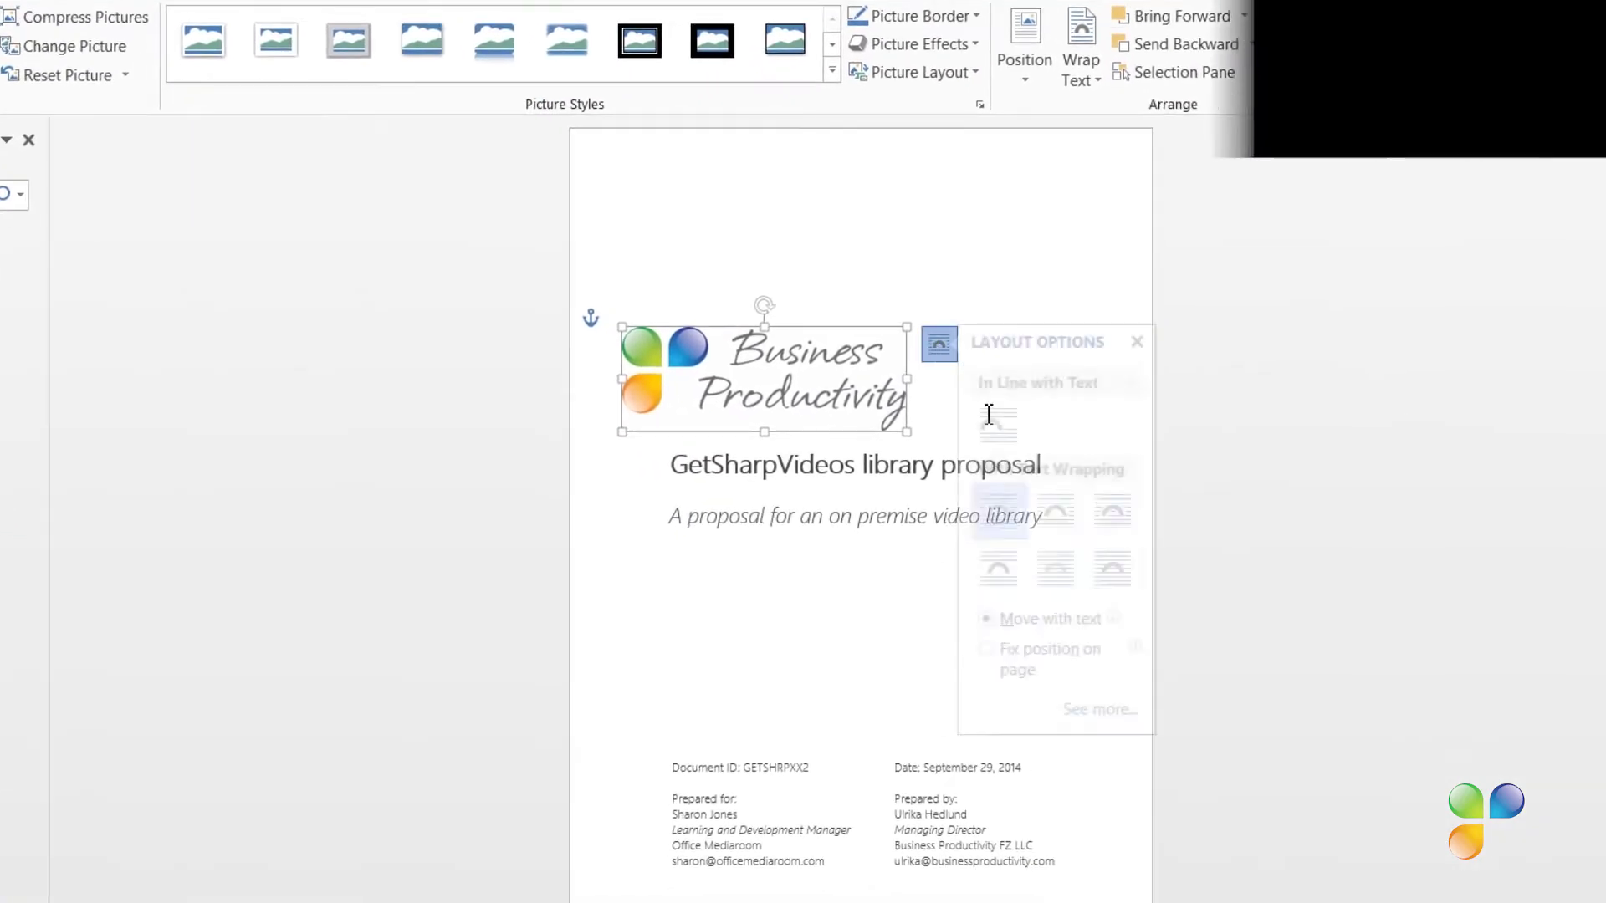
{"action": "left_click", "coordinate": [1121, 557]}
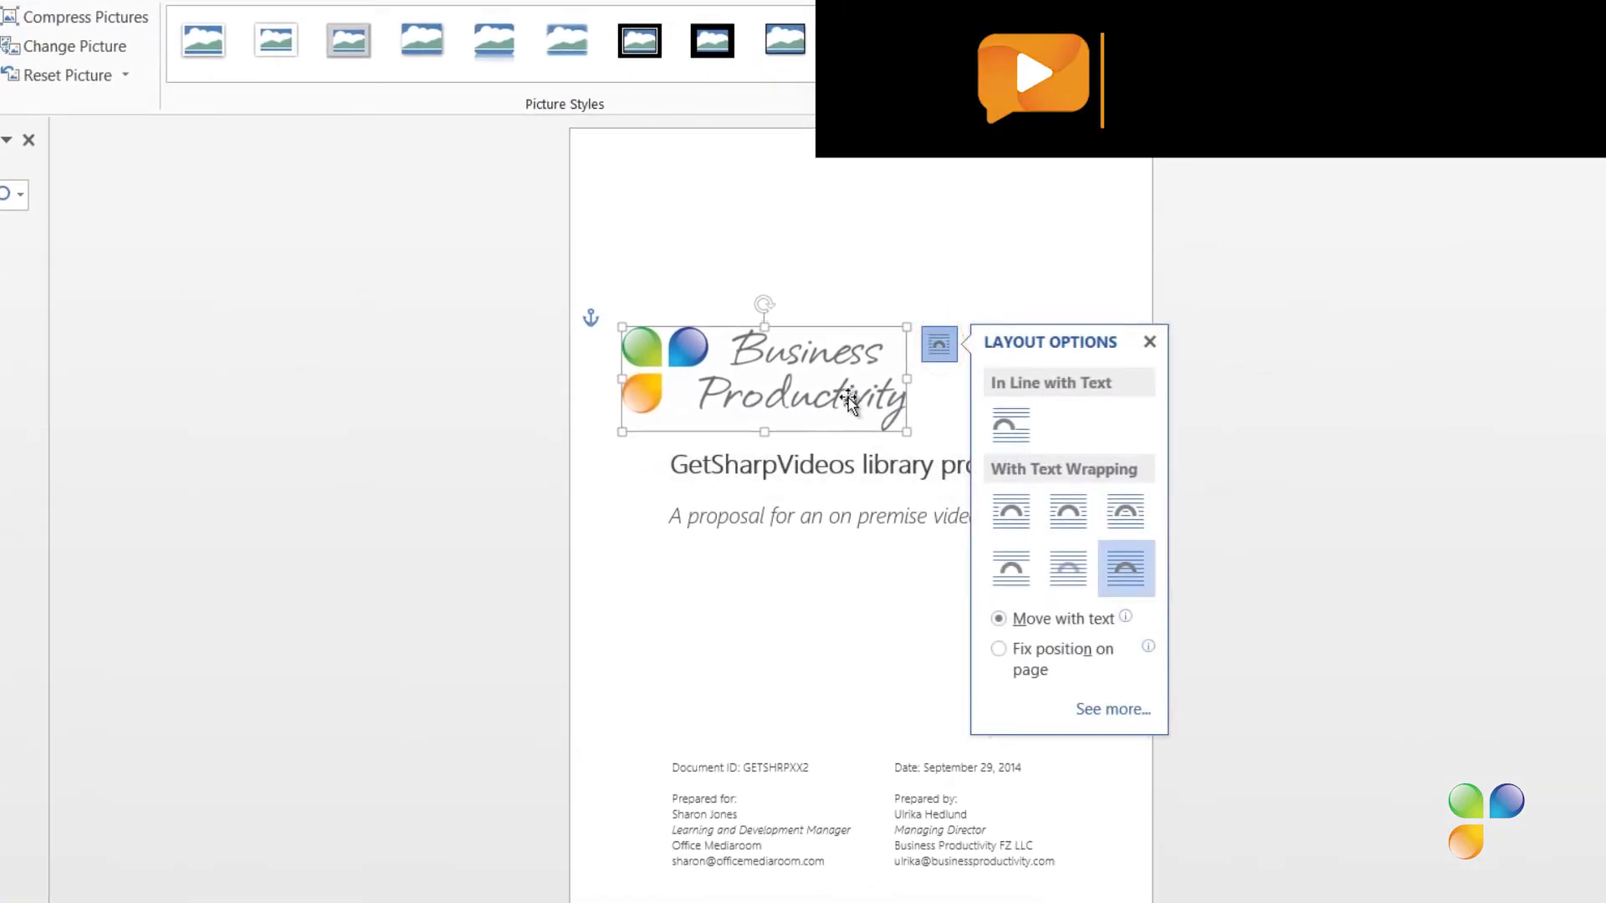
Step: Move the logo to the upper left corner of the cover page and shrink it slightly
{"action": "left_click_drag", "start_coordinate": [849, 398], "coordinate": [828, 258]}
{"action": "left_click_drag", "start_coordinate": [891, 306], "coordinate": [797, 269]}
{"action": "left_click", "coordinate": [894, 311]}
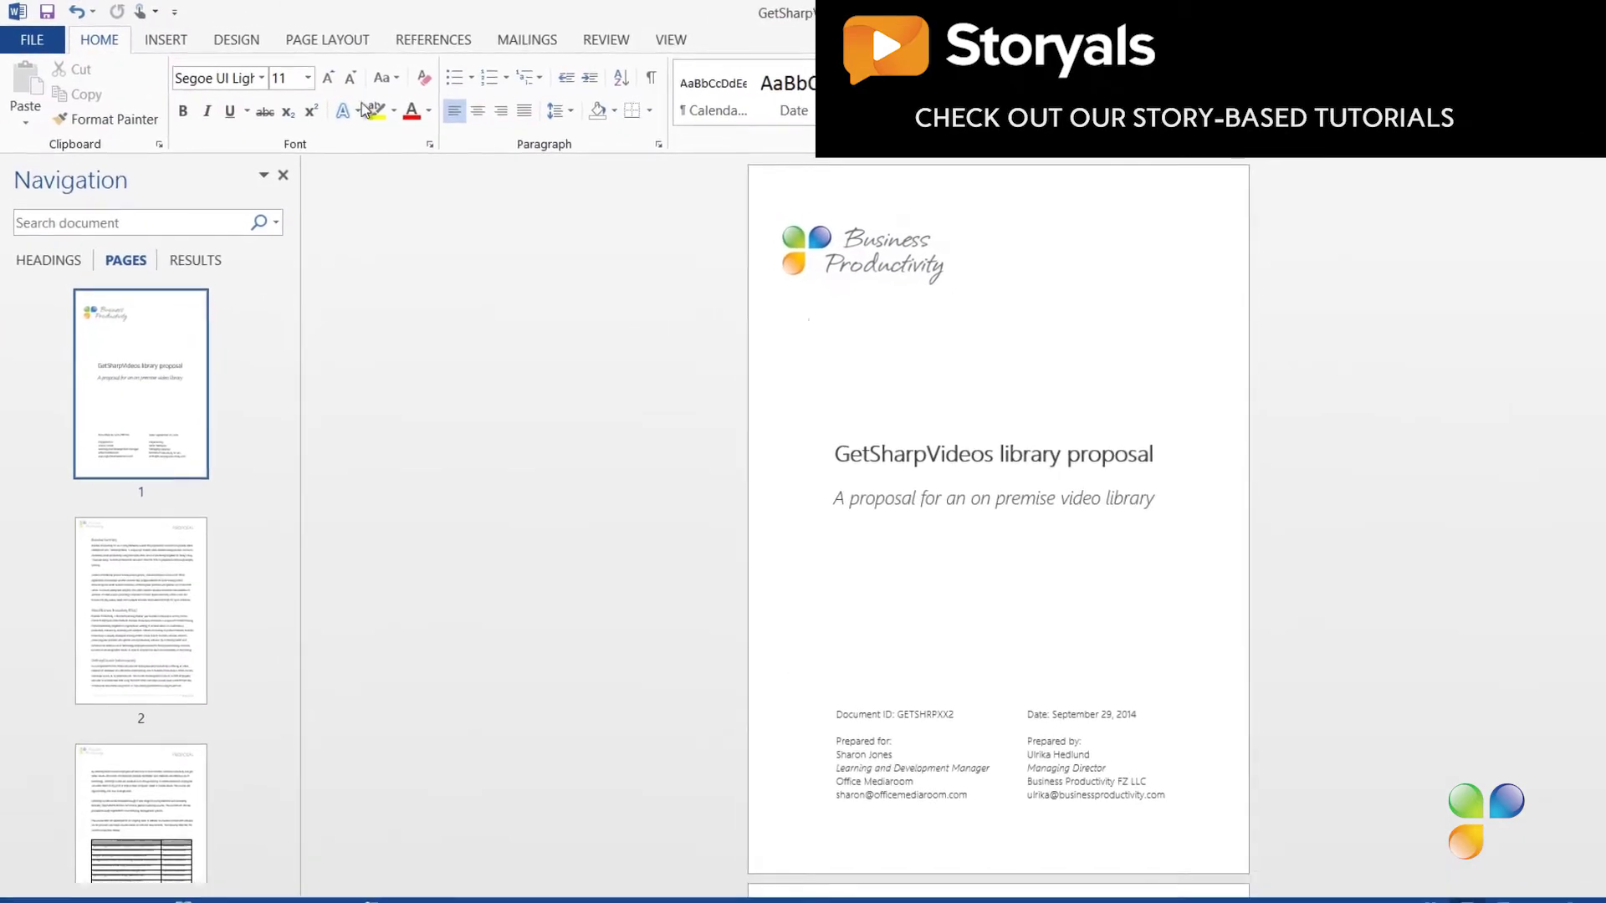
Step: Draw a vertical rectangle about 1.32" wide and 11" tall along the right edge of the cover page
{"action": "left_click", "coordinate": [166, 39]}
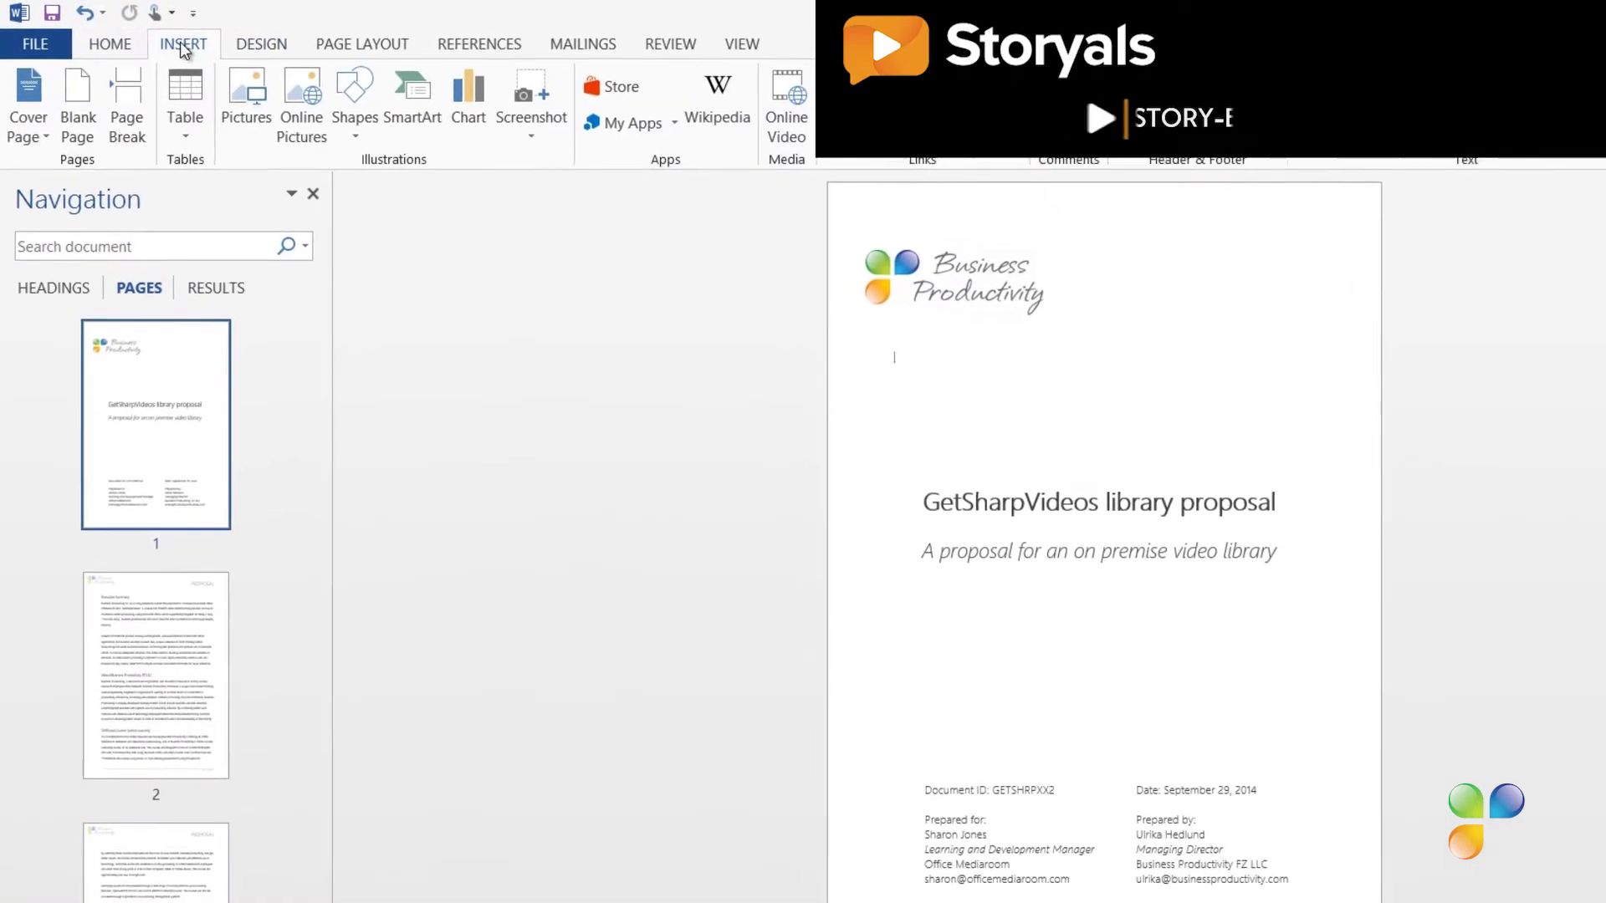
{"action": "left_click", "coordinate": [358, 122]}
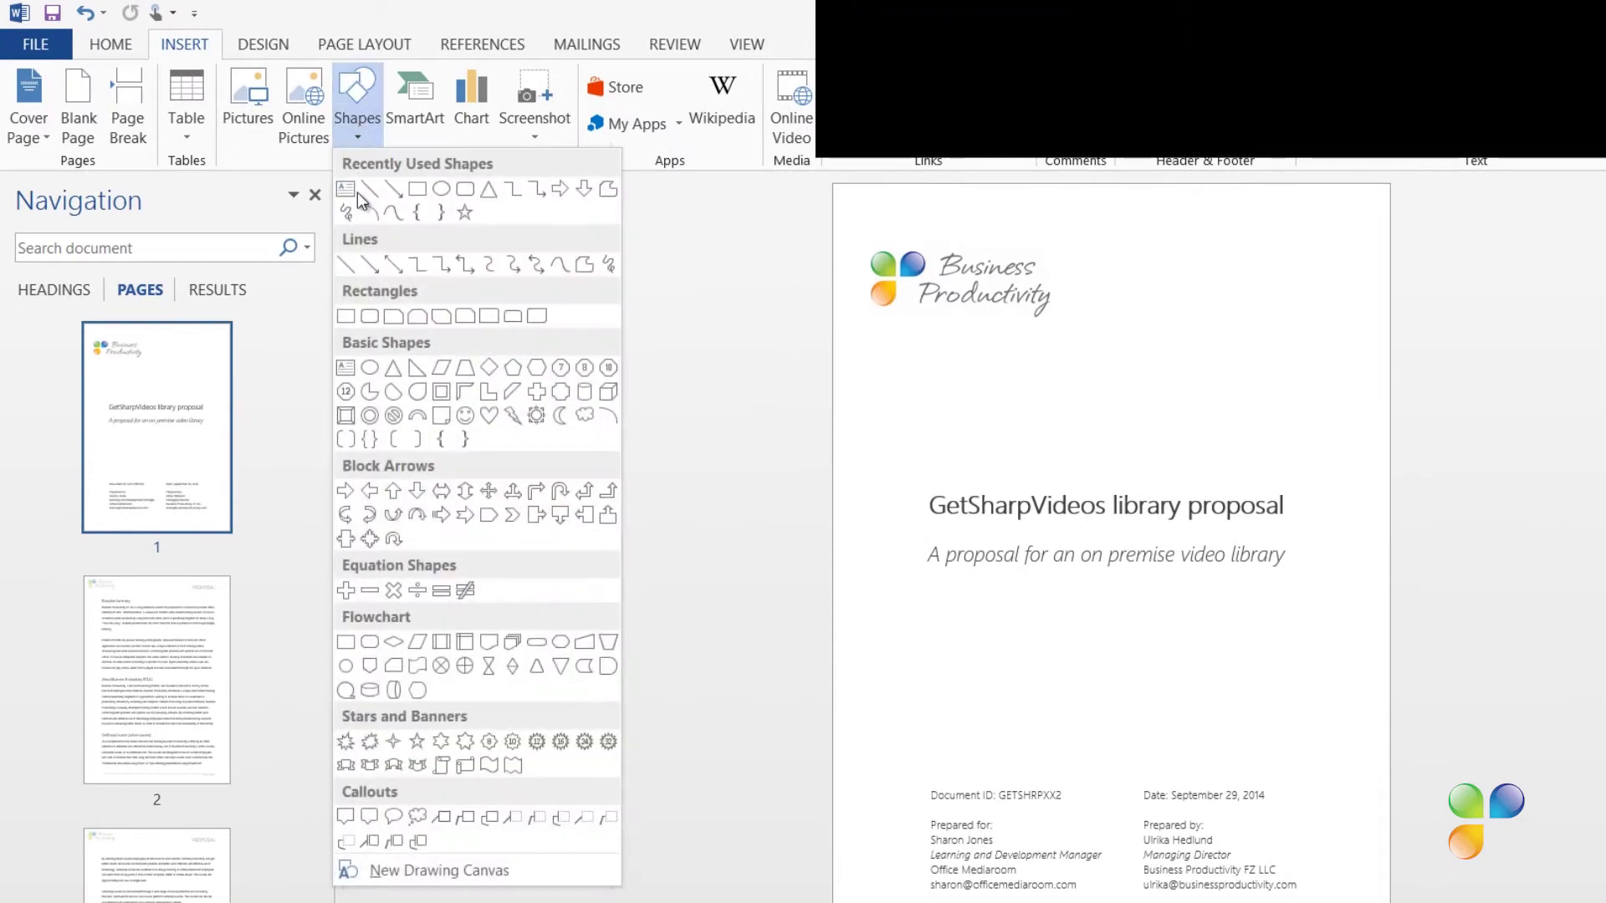
{"action": "left_click", "coordinate": [346, 316]}
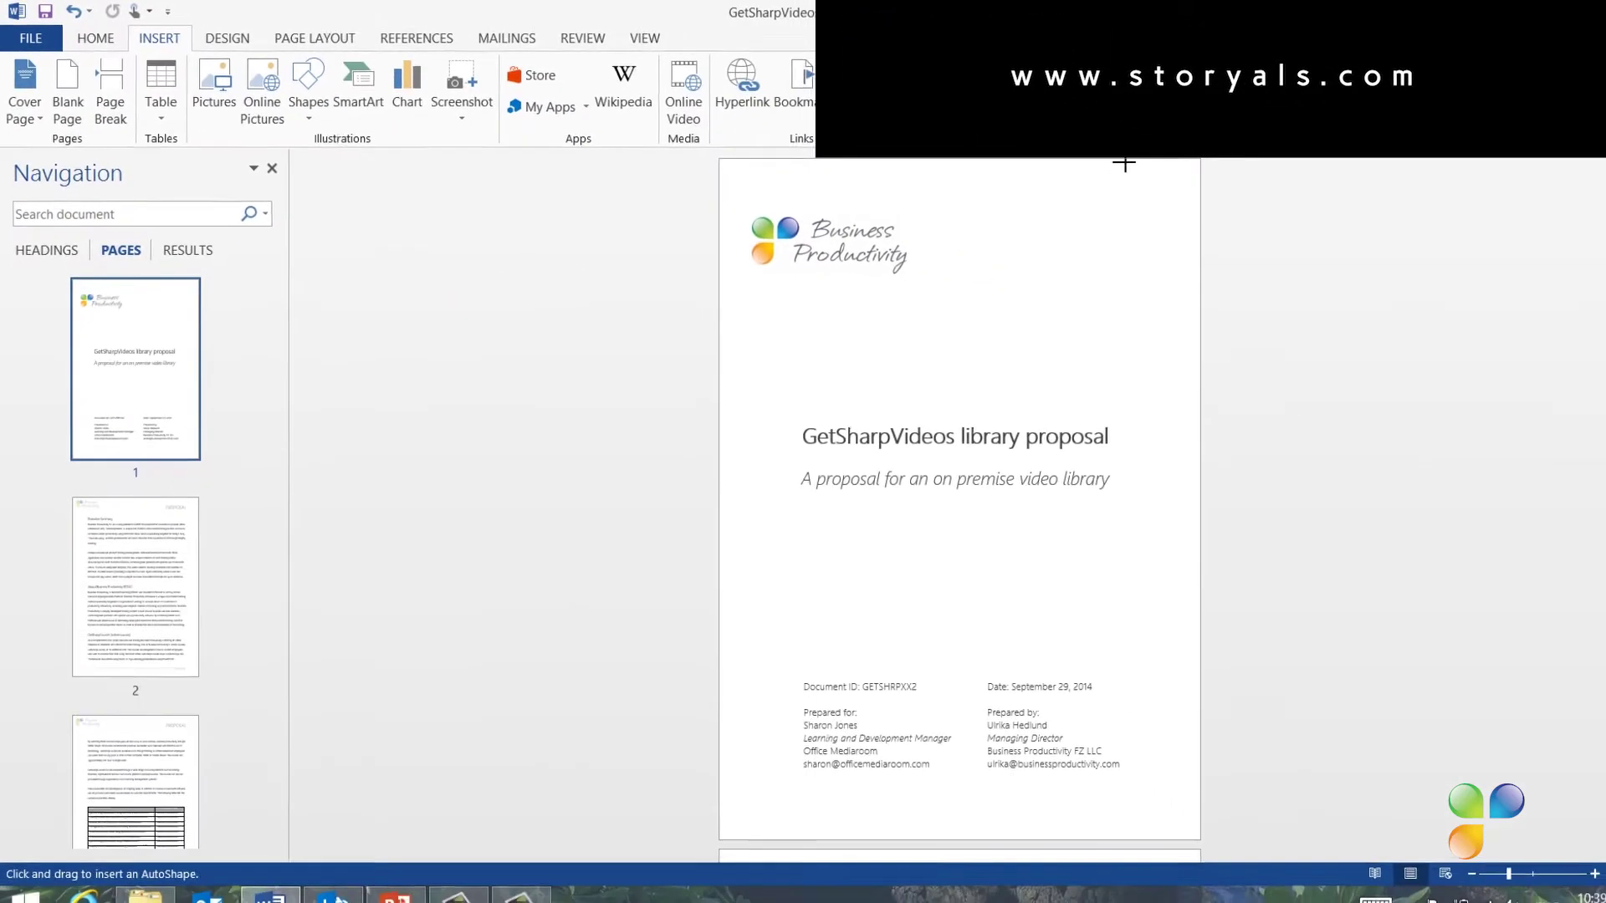
{"action": "mouse_move", "coordinate": [1124, 164]}
{"action": "left_mouse_down"}
{"action": "mouse_move", "coordinate": [1201, 799]}
{"action": "mouse_move", "coordinate": [1169, 781]}
{"action": "left_mouse_up"}
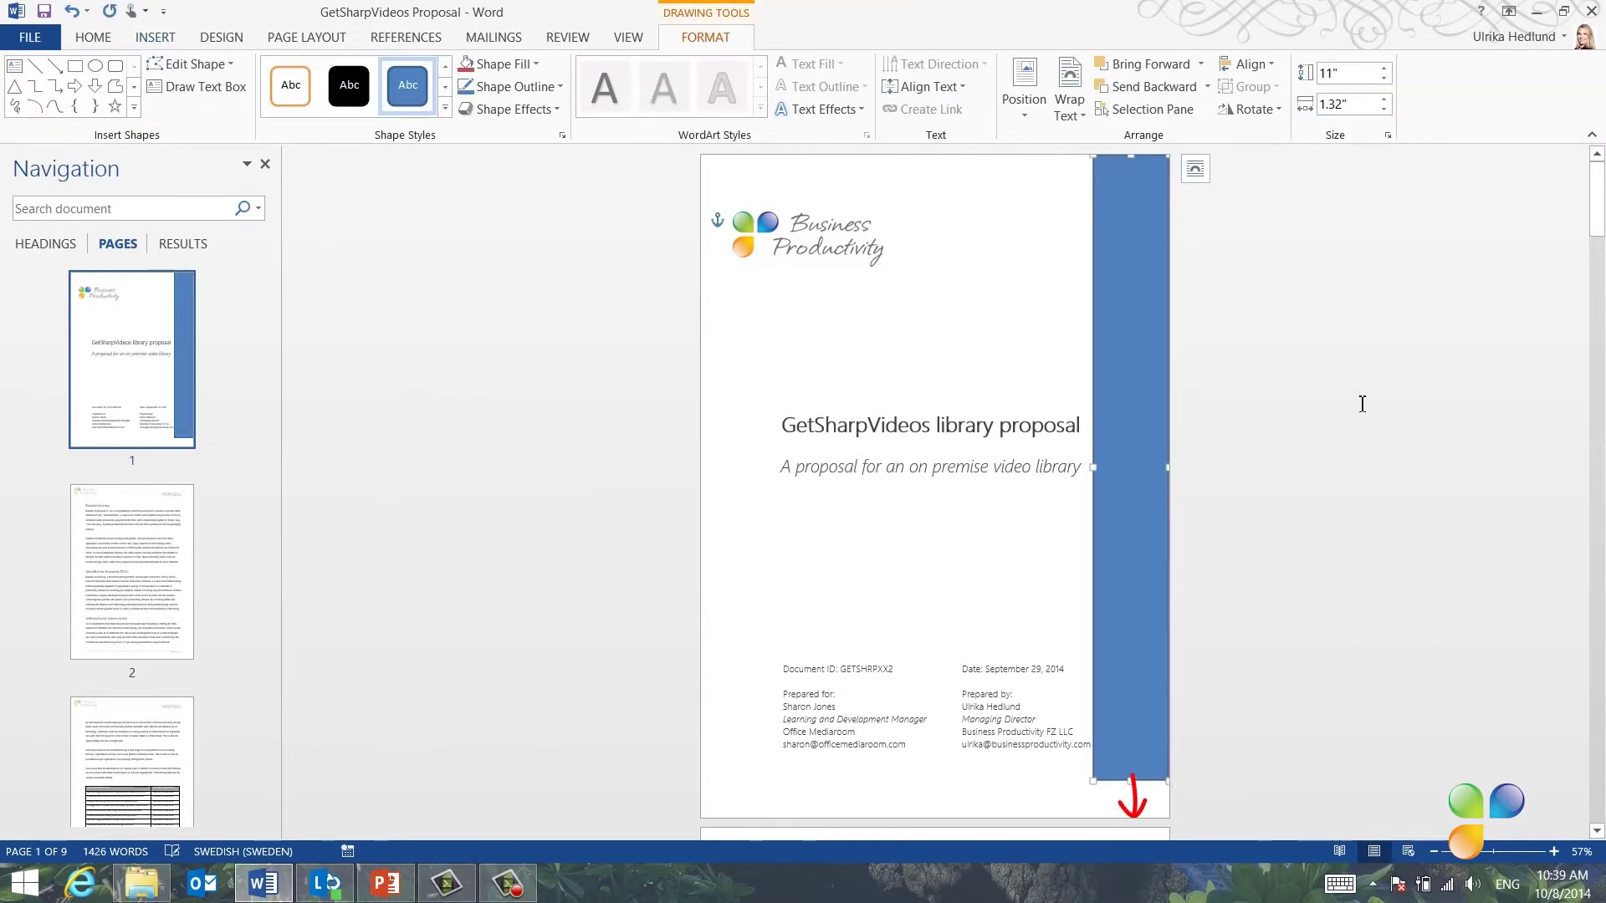
Step: Set the rectangle's height to 11.7" and apply an orange gradient shape style to it
{"action": "left_click", "coordinate": [1385, 72]}
{"action": "left_click", "coordinate": [1385, 72]}
{"action": "left_click", "coordinate": [1385, 72]}
{"action": "left_click", "coordinate": [1385, 72]}
{"action": "left_click", "coordinate": [1385, 72]}
{"action": "left_click", "coordinate": [1385, 72]}
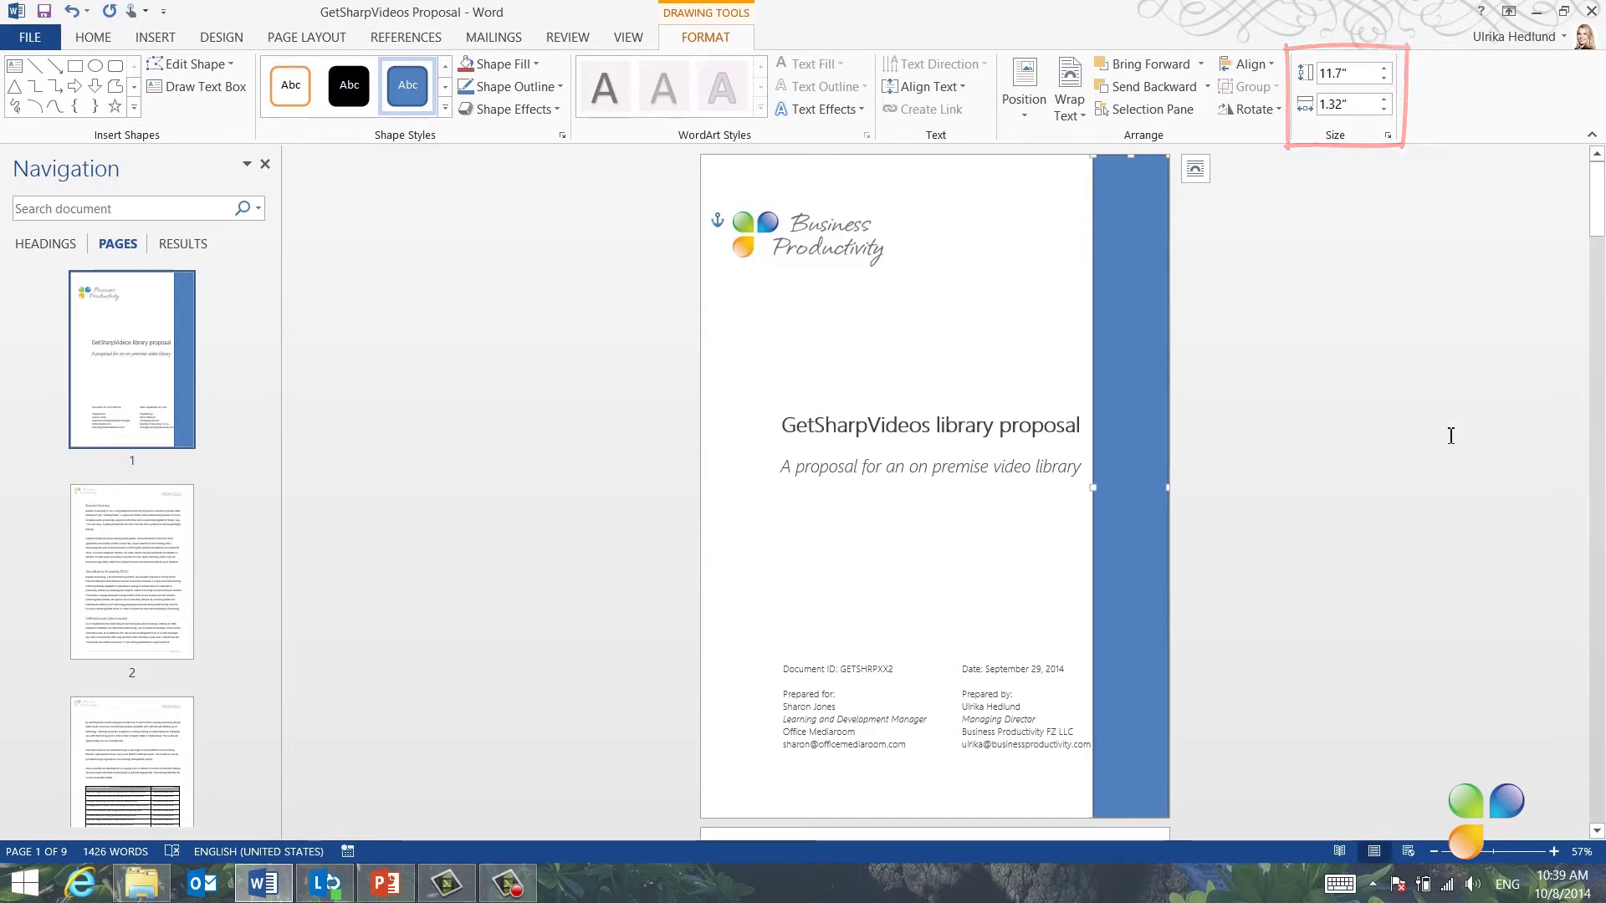
{"action": "left_click", "coordinate": [447, 108]}
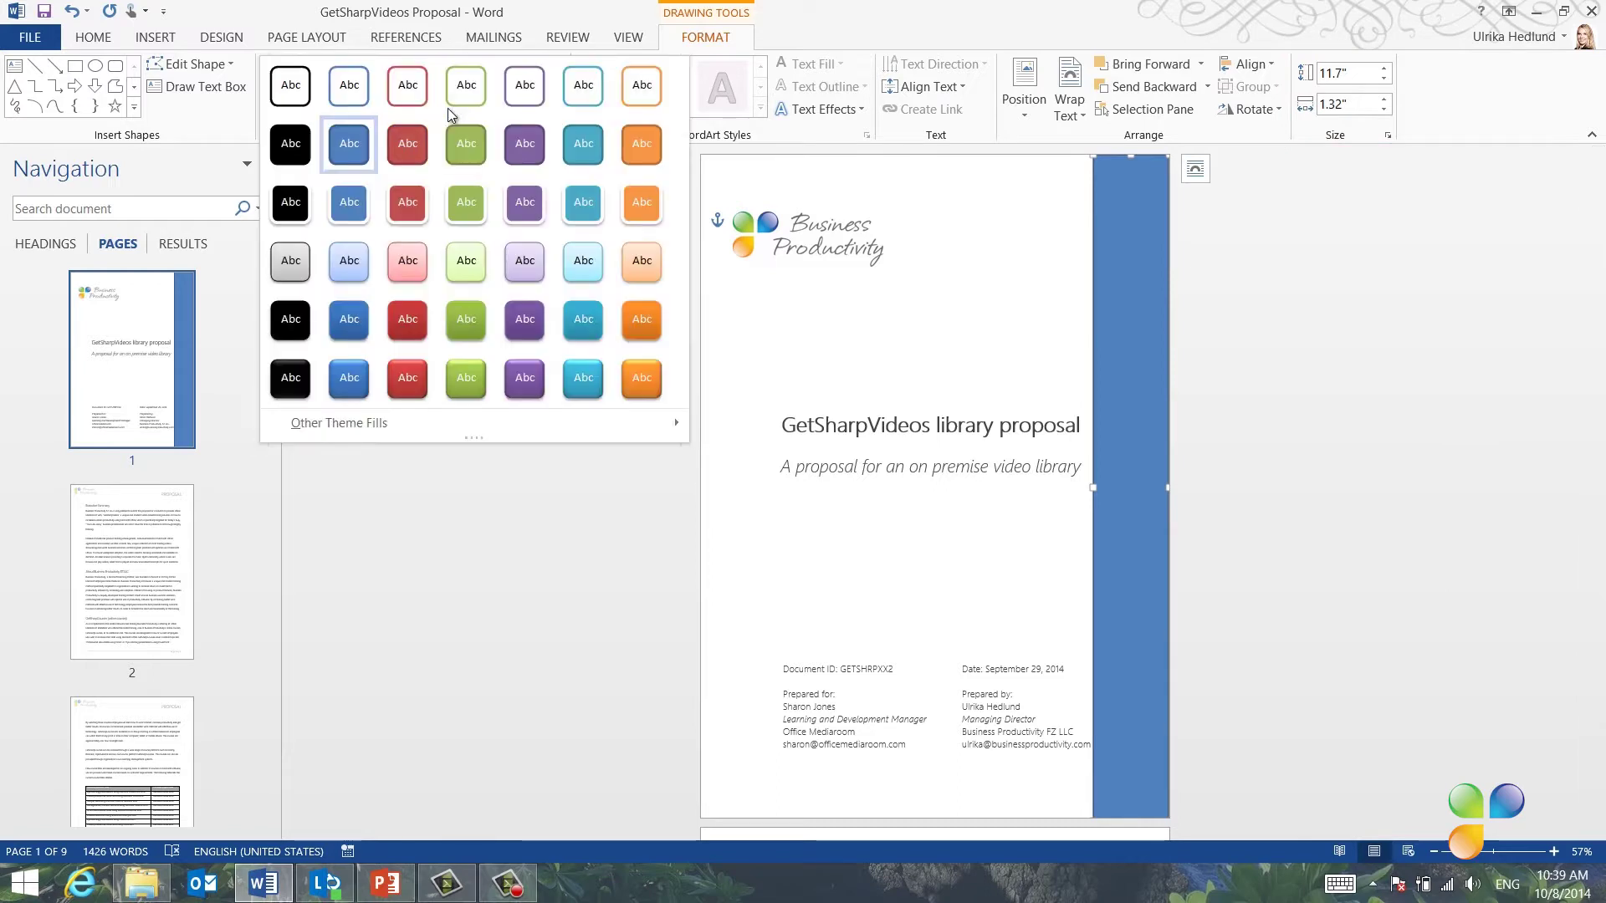
{"action": "left_click", "coordinate": [643, 321]}
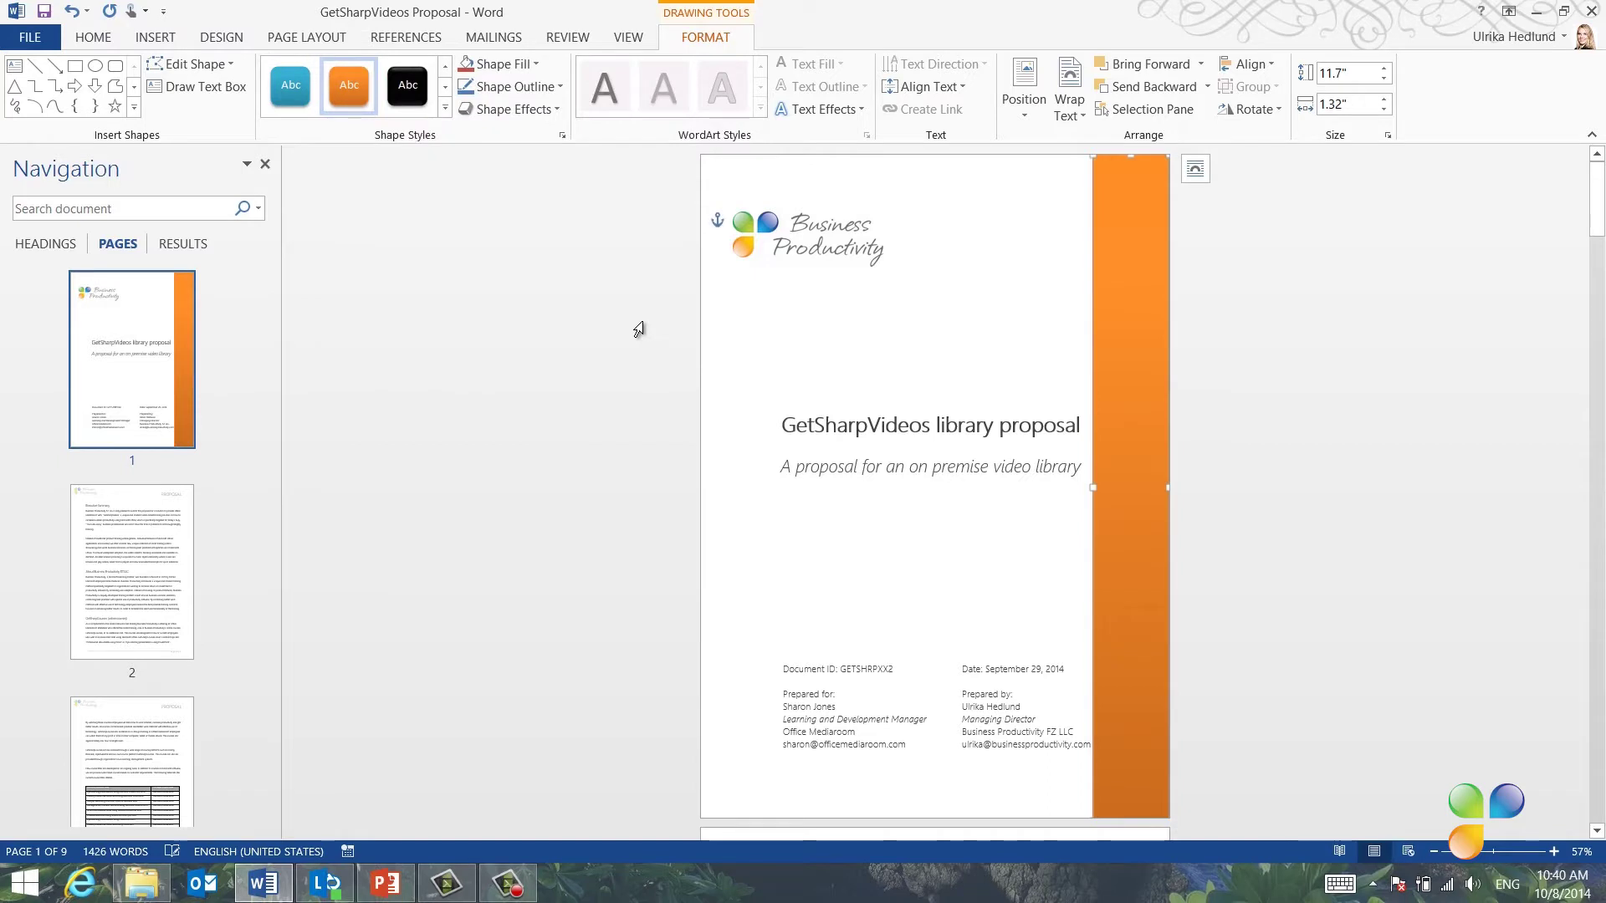
Step: Reduce the rectangle's gradient fill to two stops by removing the dark orange one and moving the middle one to position 0%
{"action": "right_click", "coordinate": [1158, 285]}
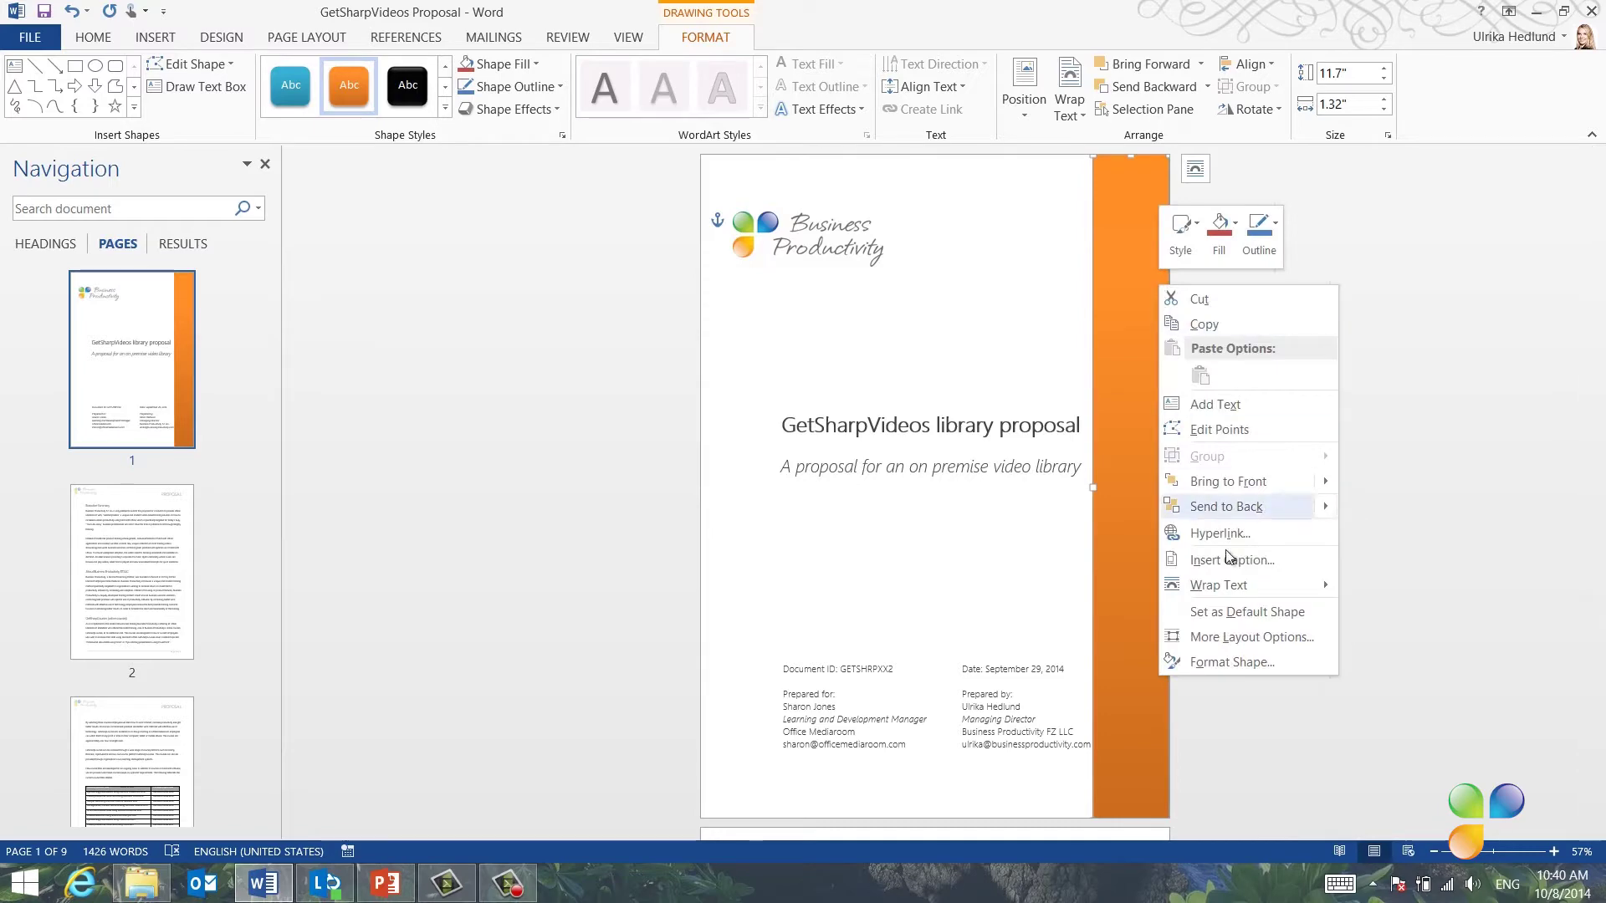
{"action": "left_click", "coordinate": [1236, 662]}
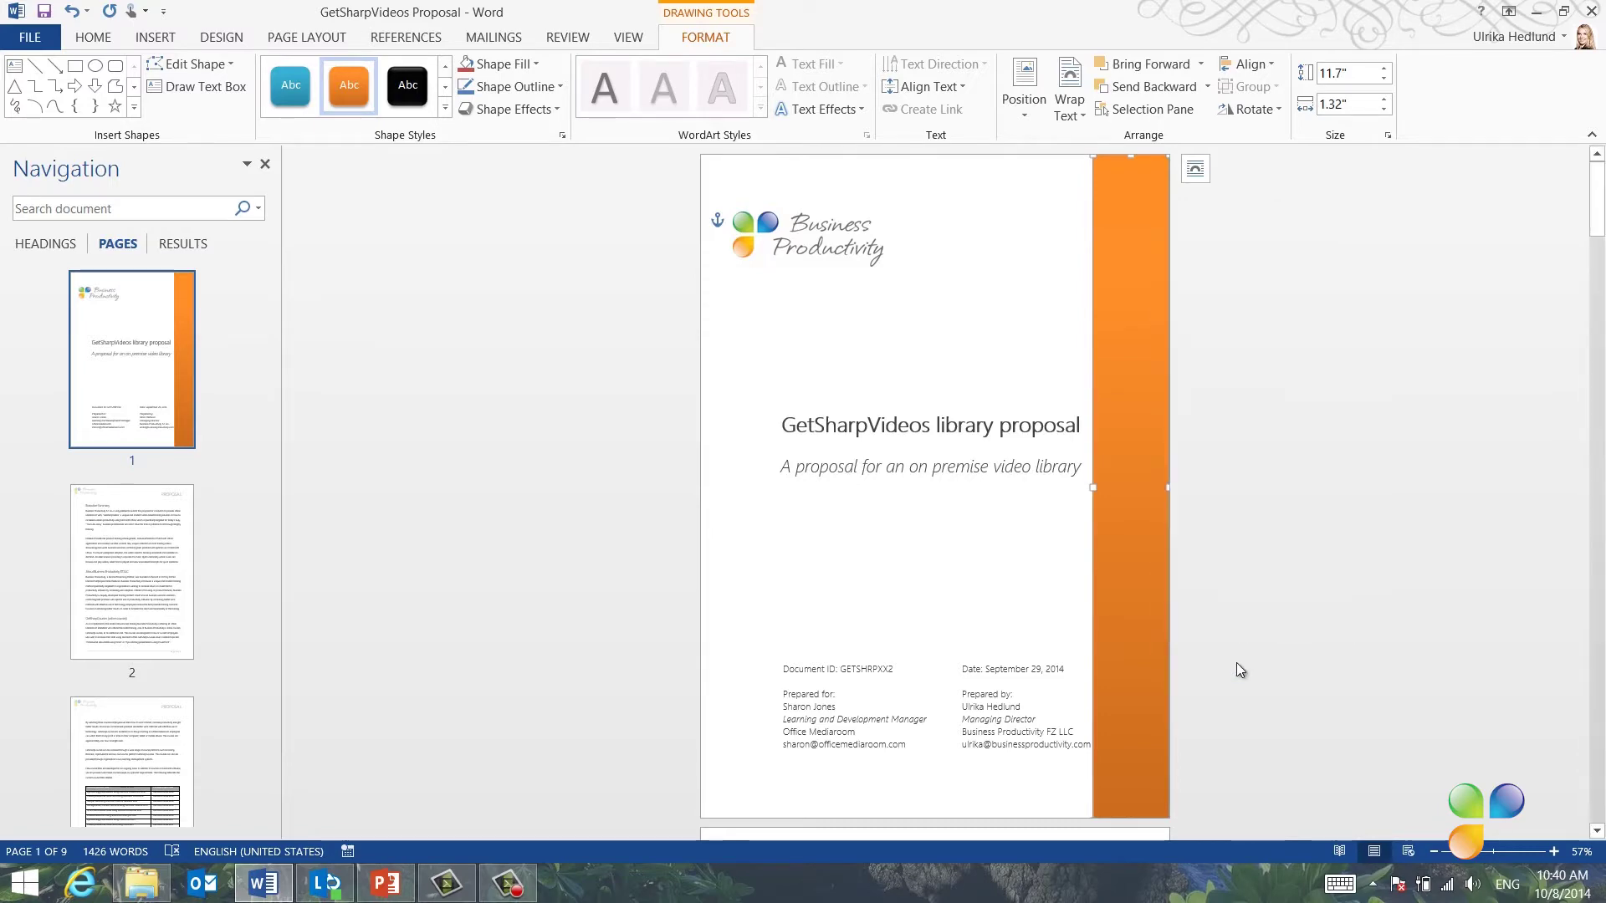
{"action": "left_click", "coordinate": [1347, 248]}
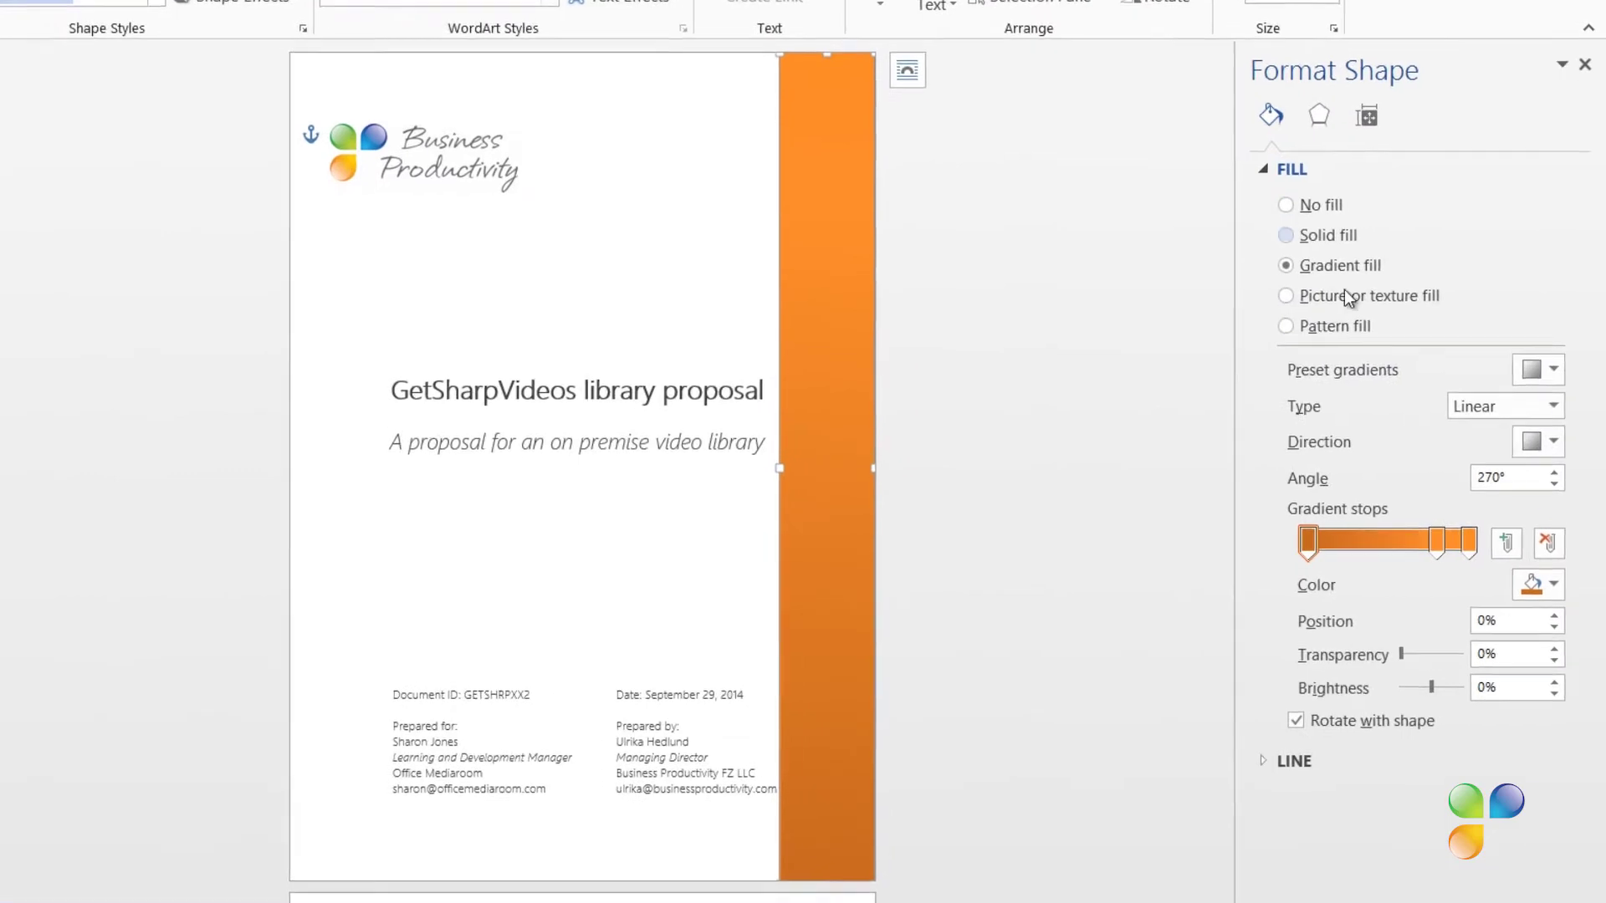
{"action": "left_click", "coordinate": [1310, 548]}
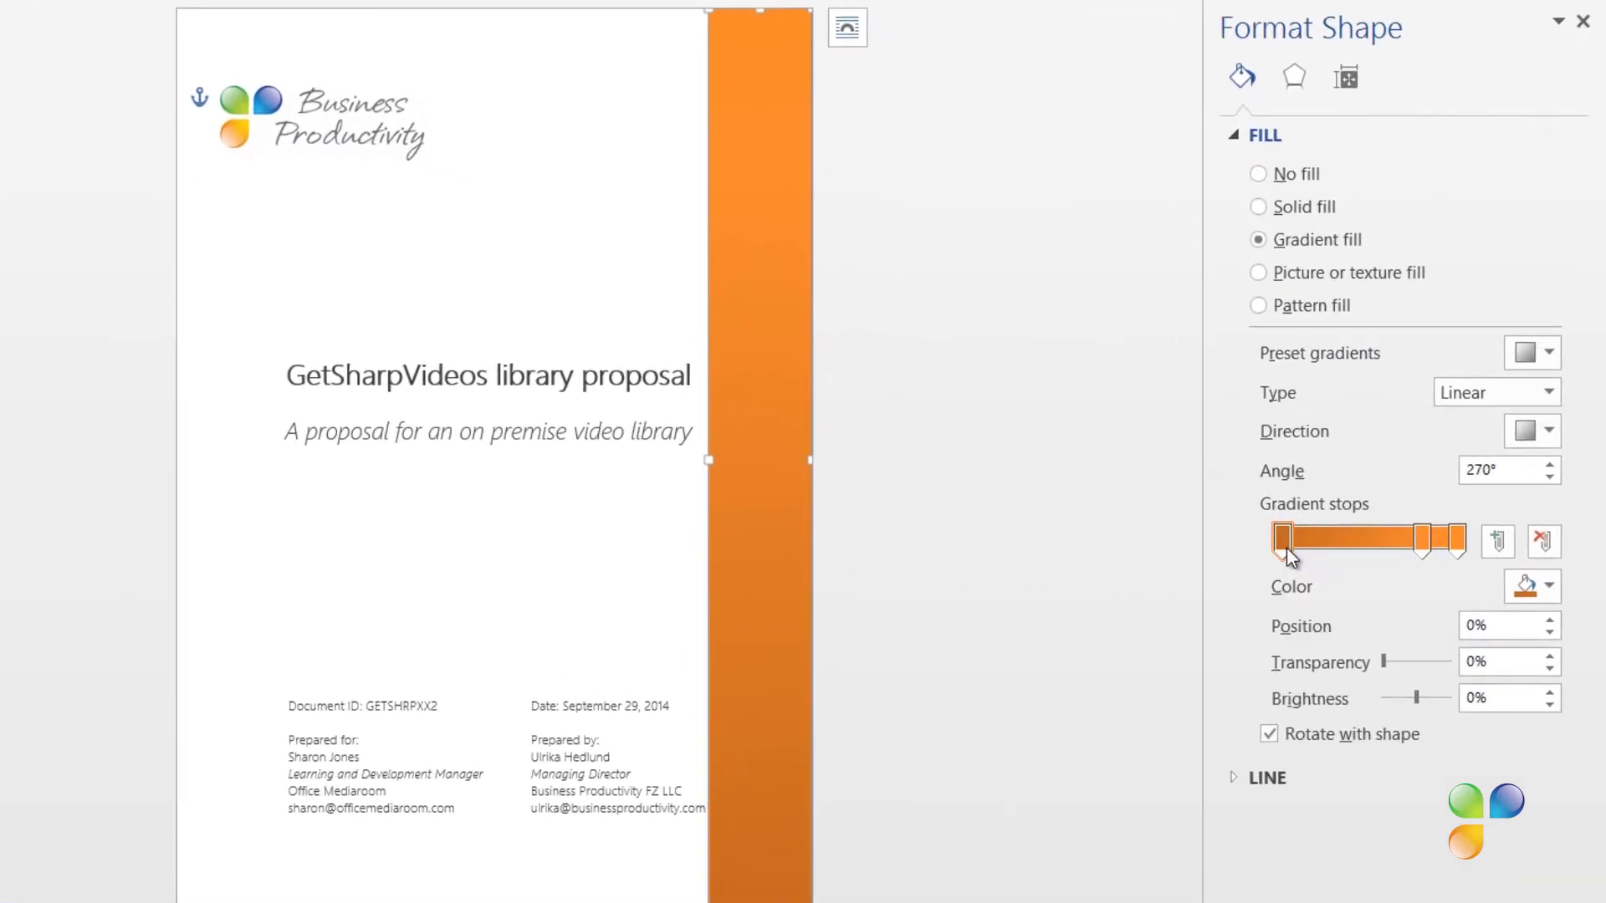
{"action": "left_click", "coordinate": [1543, 541]}
{"action": "left_click_drag", "start_coordinate": [1422, 539], "coordinate": [1275, 552]}
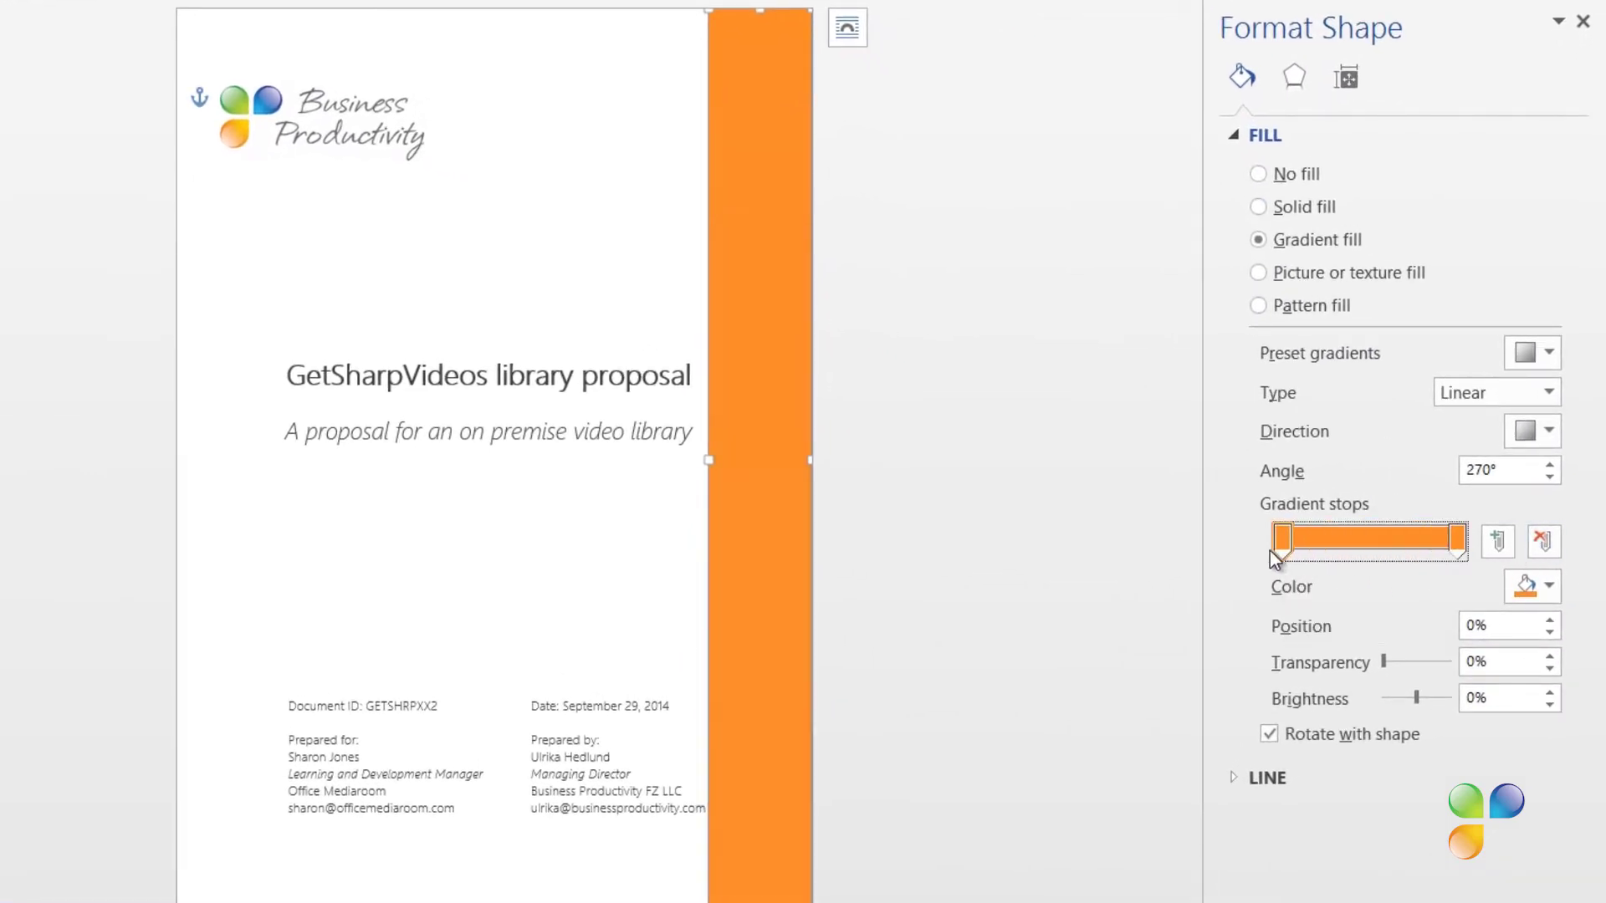
Step: Open the custom colour settings for the gradient stop at 0% and shift its orange slightly by eye
{"action": "left_click", "coordinate": [1549, 586]}
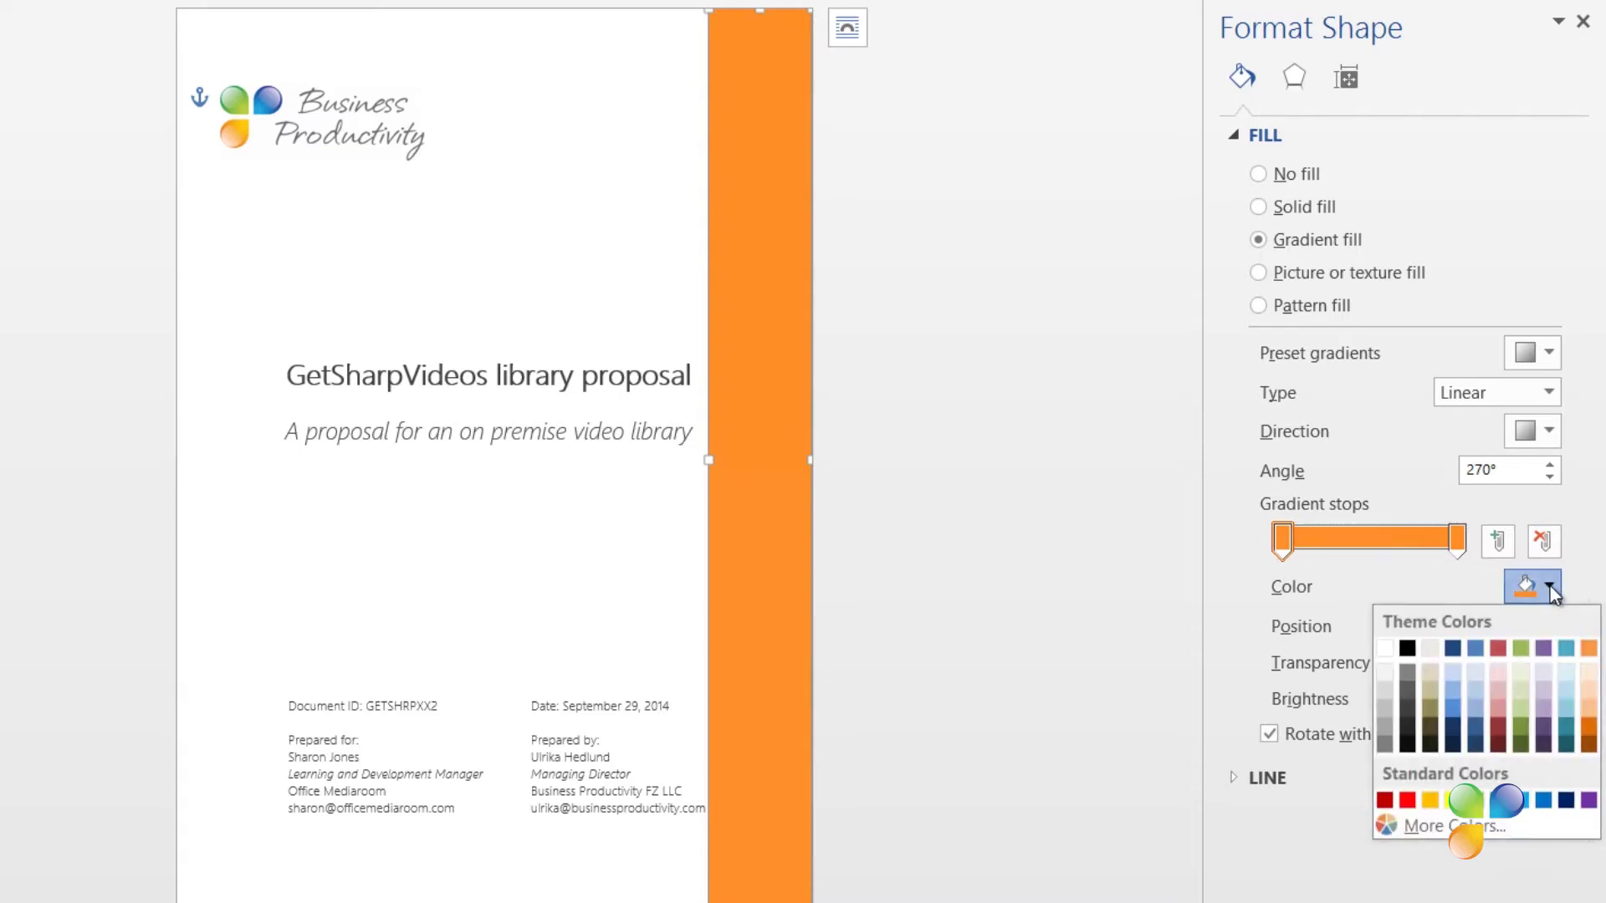
{"action": "left_click", "coordinate": [1497, 833]}
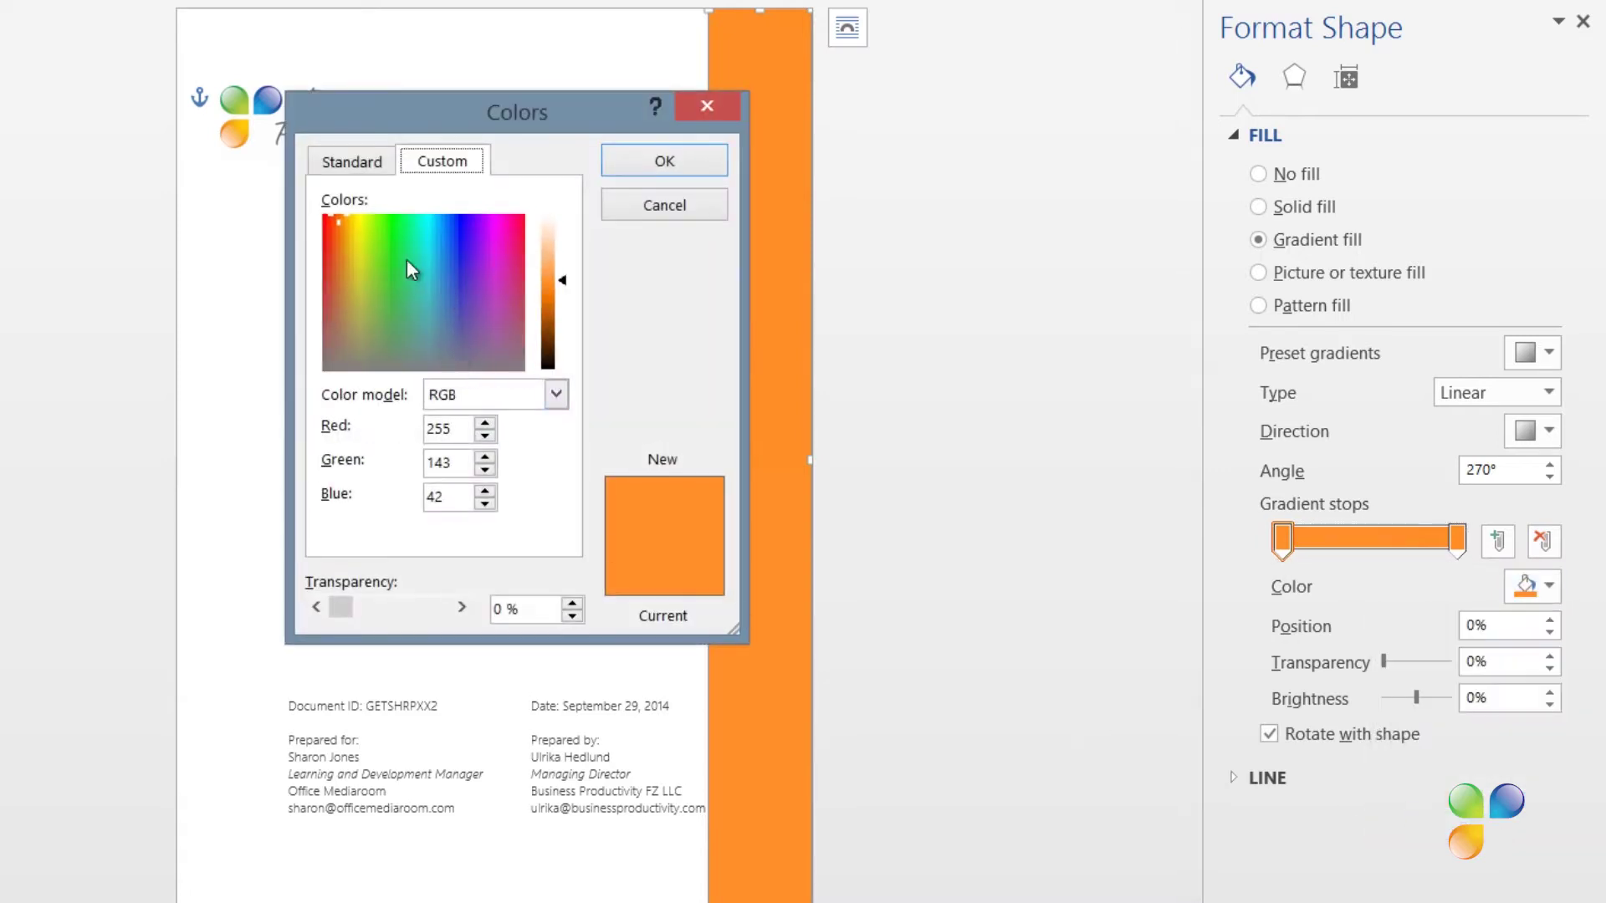
{"action": "left_click_drag", "start_coordinate": [341, 221], "coordinate": [338, 237]}
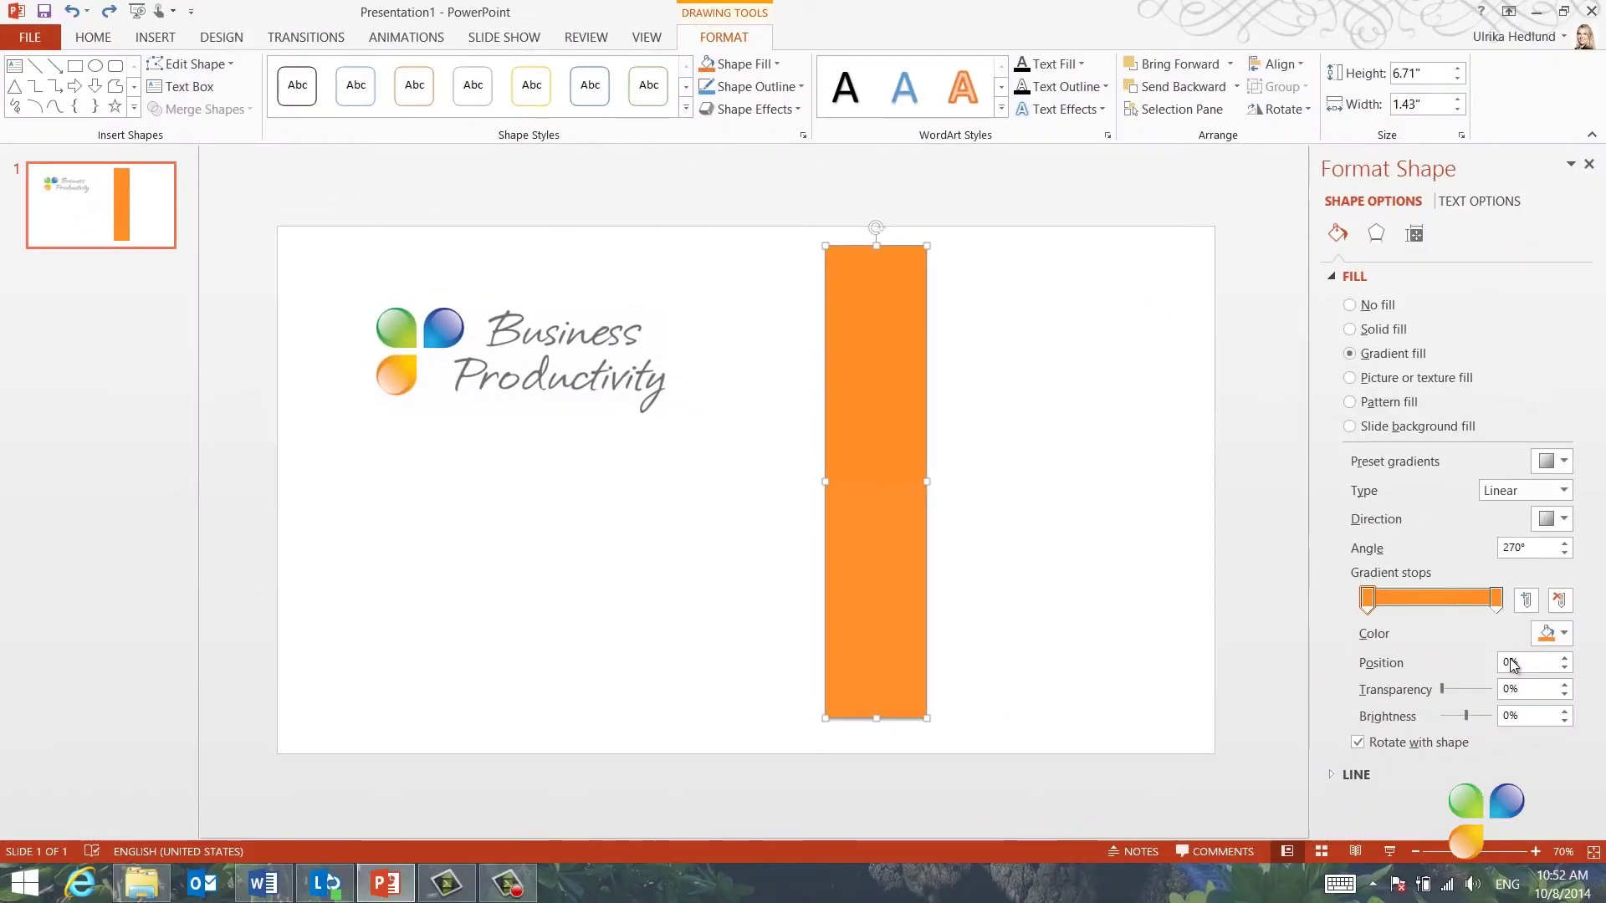
Step: In PowerPoint, start the Eyedropper for the 0% gradient stop colour of the orange rectangle beside the logo
{"action": "left_click", "coordinate": [1563, 634]}
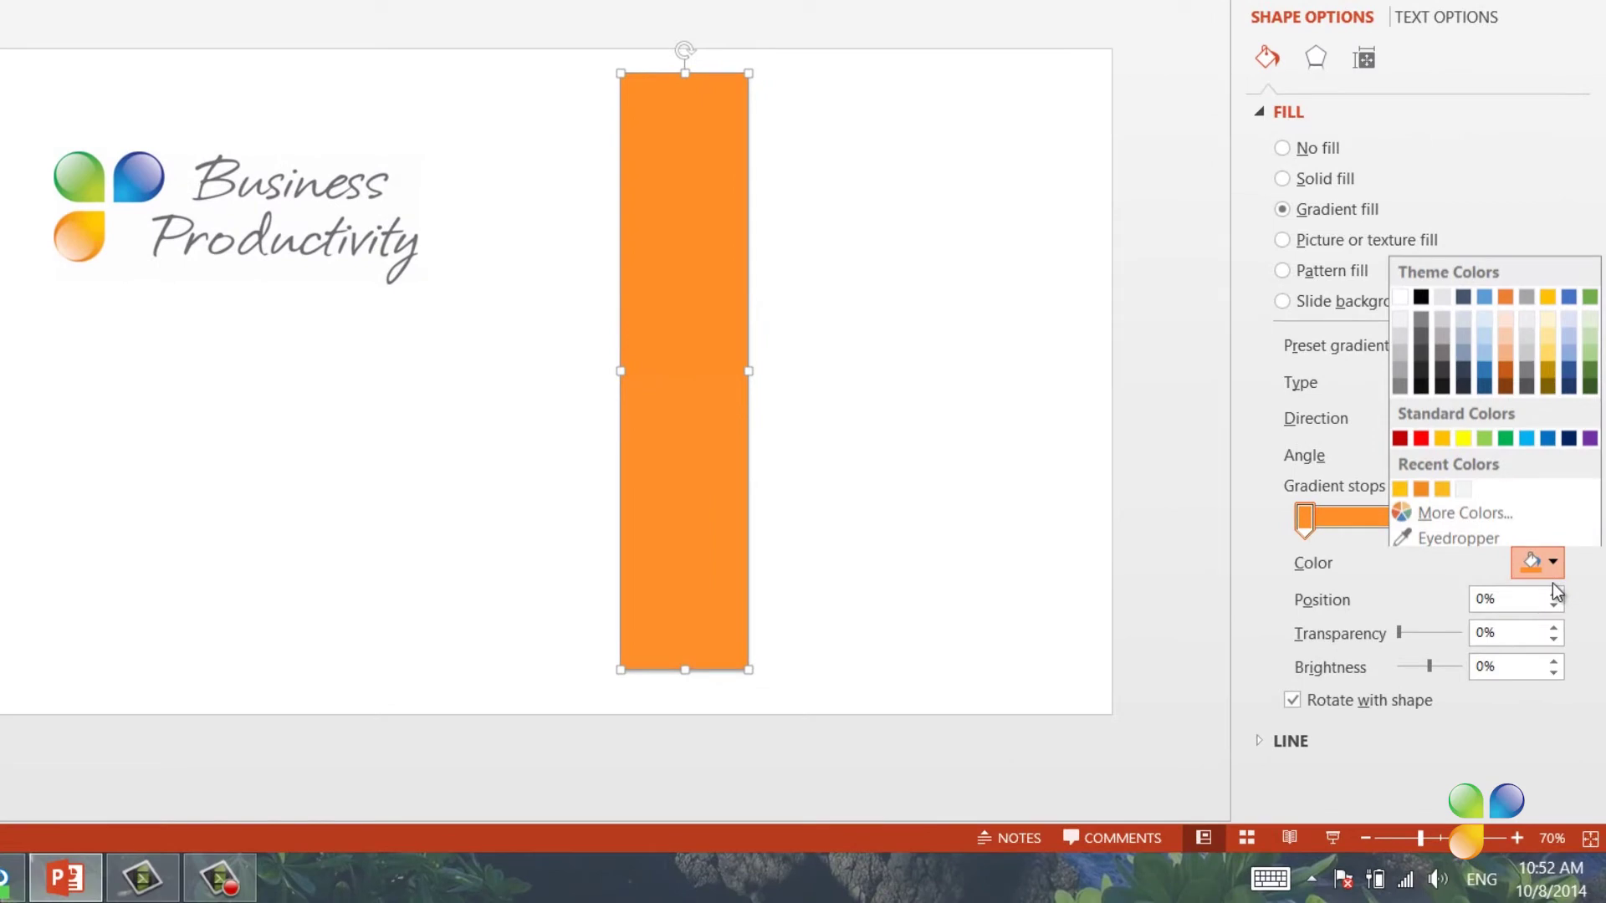
{"action": "left_click", "coordinate": [1487, 530]}
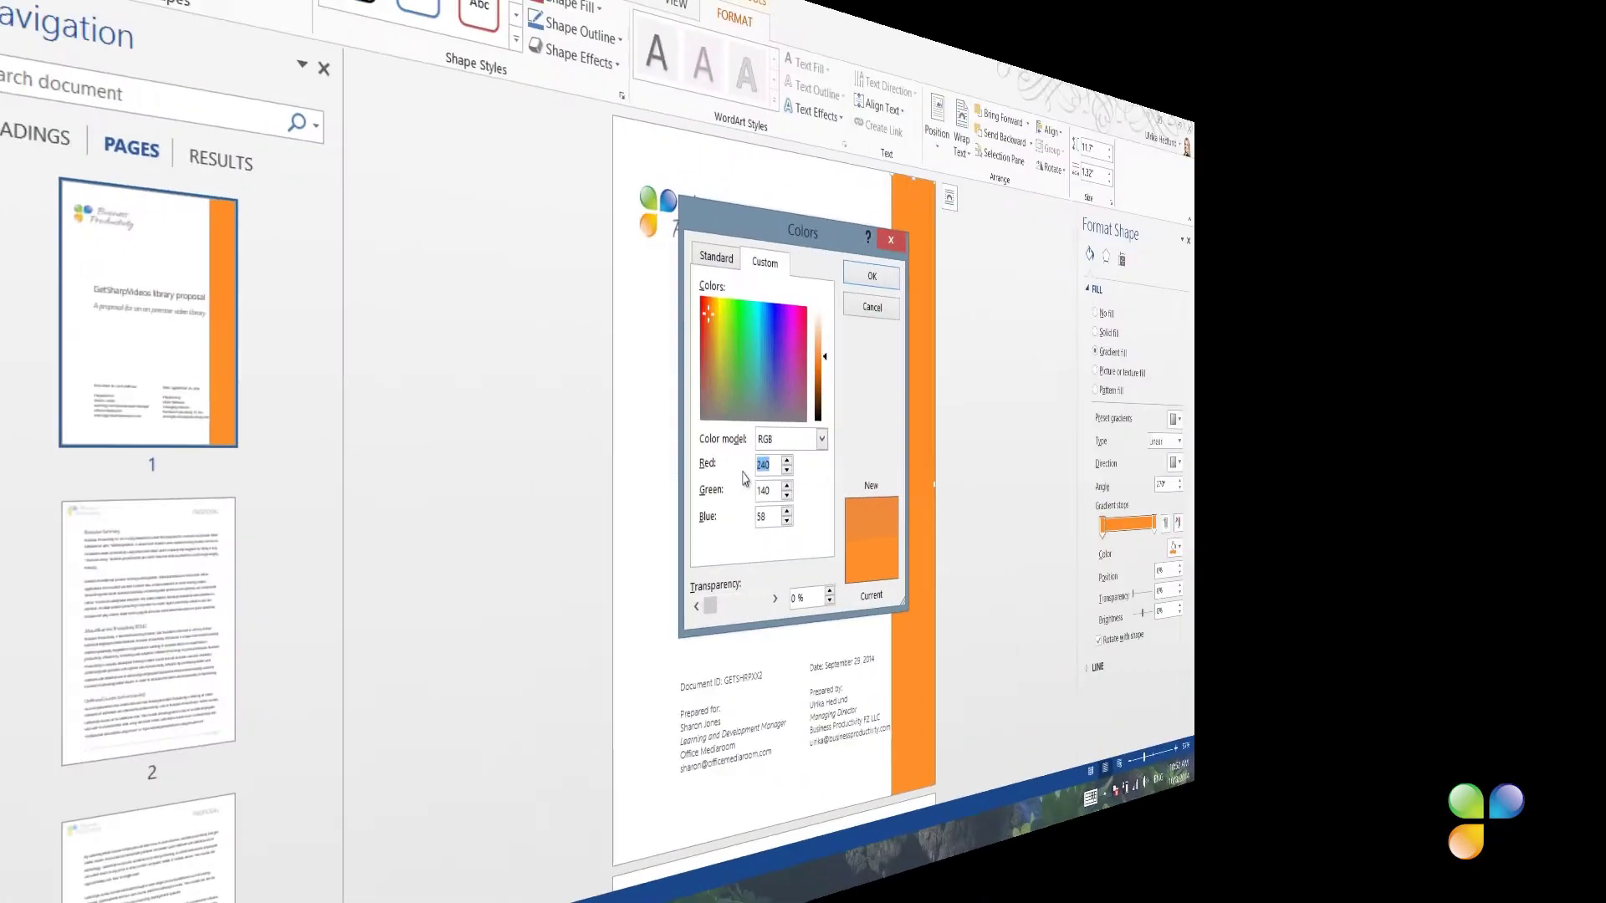
Step: Back in Word, set the custom colour of the rectangle's 0% gradient stop to RGB 250, 184, 31
{"action": "type", "text": "250"}
{"action": "key", "text": "Tab"}
{"action": "type", "text": "184"}
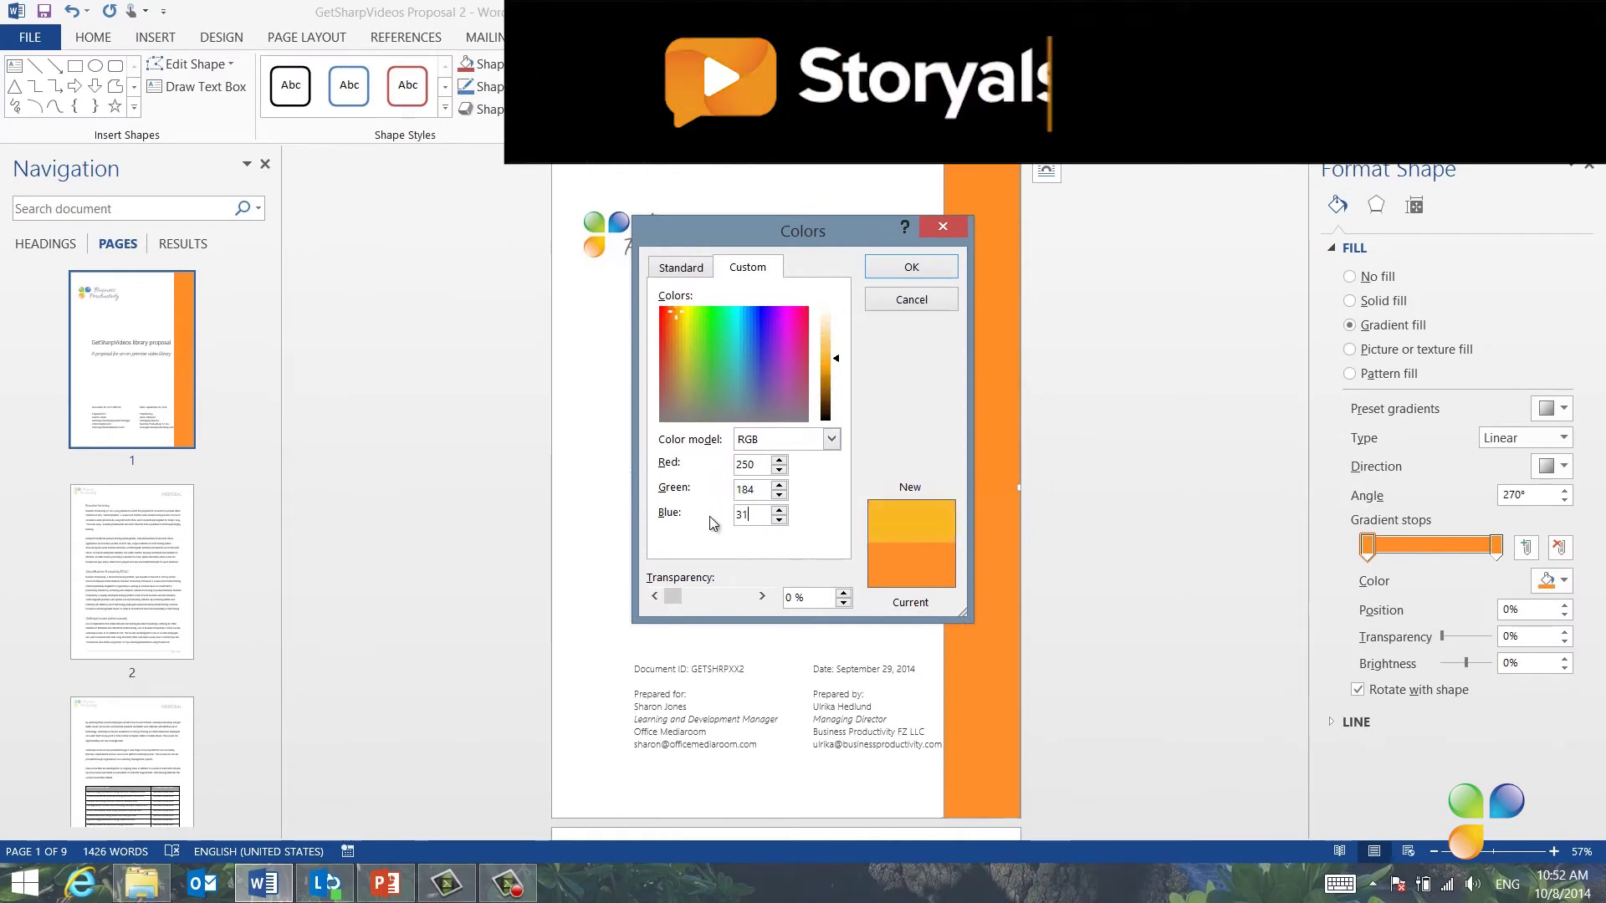
{"action": "left_click", "coordinate": [872, 272]}
Step: Set the rectangle's gradient stop at 100% to the custom colour RGB 242, 140, 35
{"action": "left_click", "coordinate": [1497, 546]}
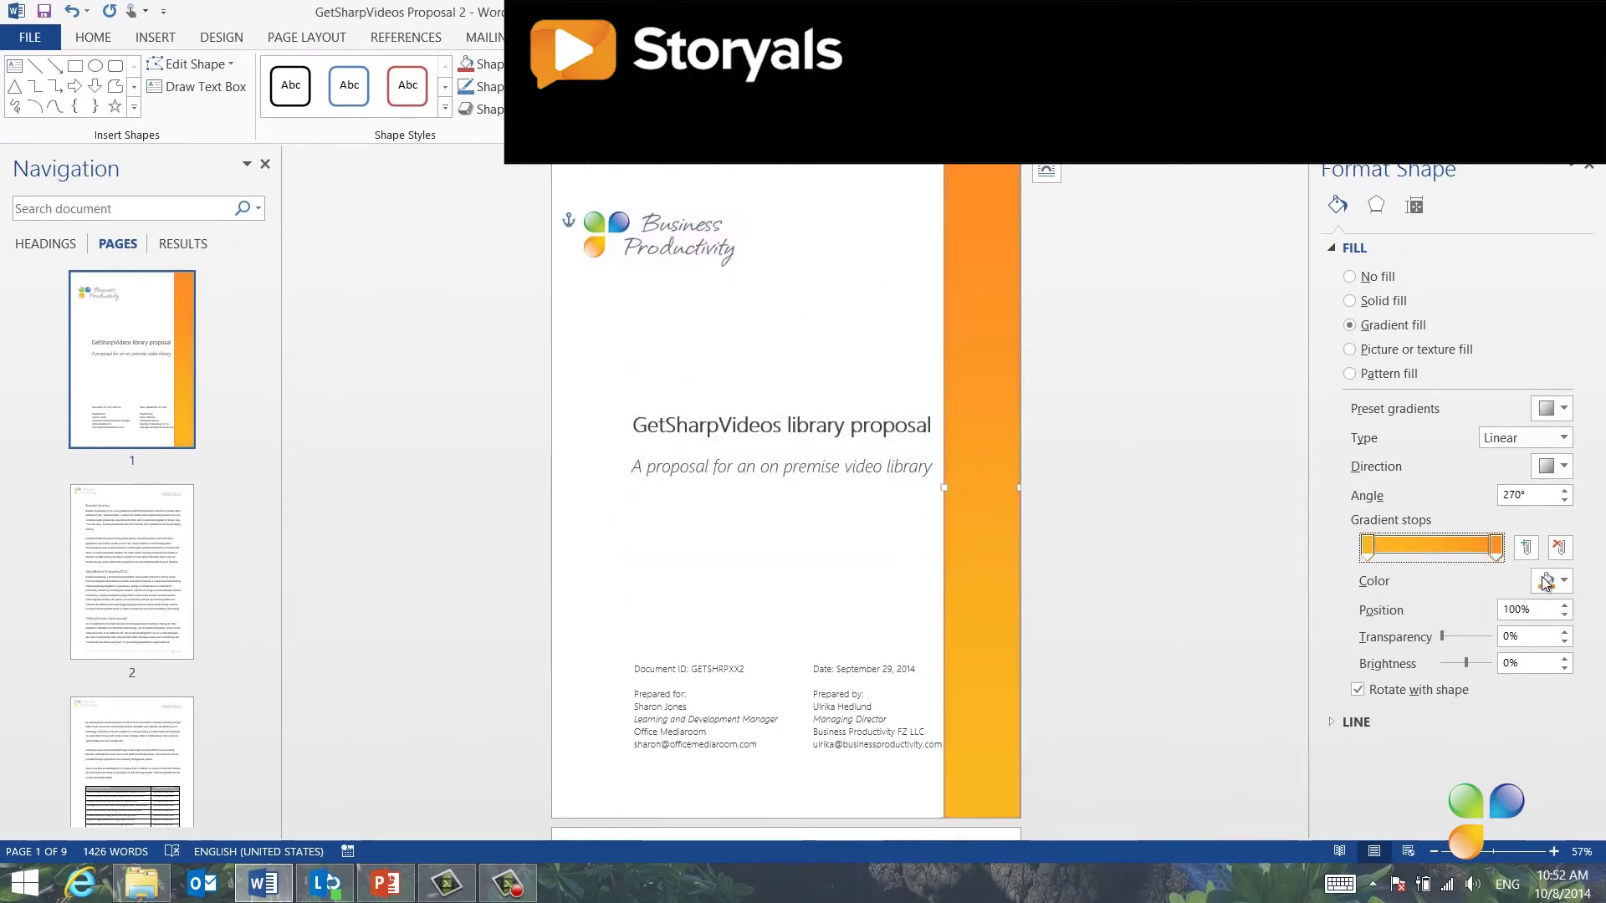
{"action": "left_click", "coordinate": [1553, 580]}
{"action": "left_click", "coordinate": [1472, 799]}
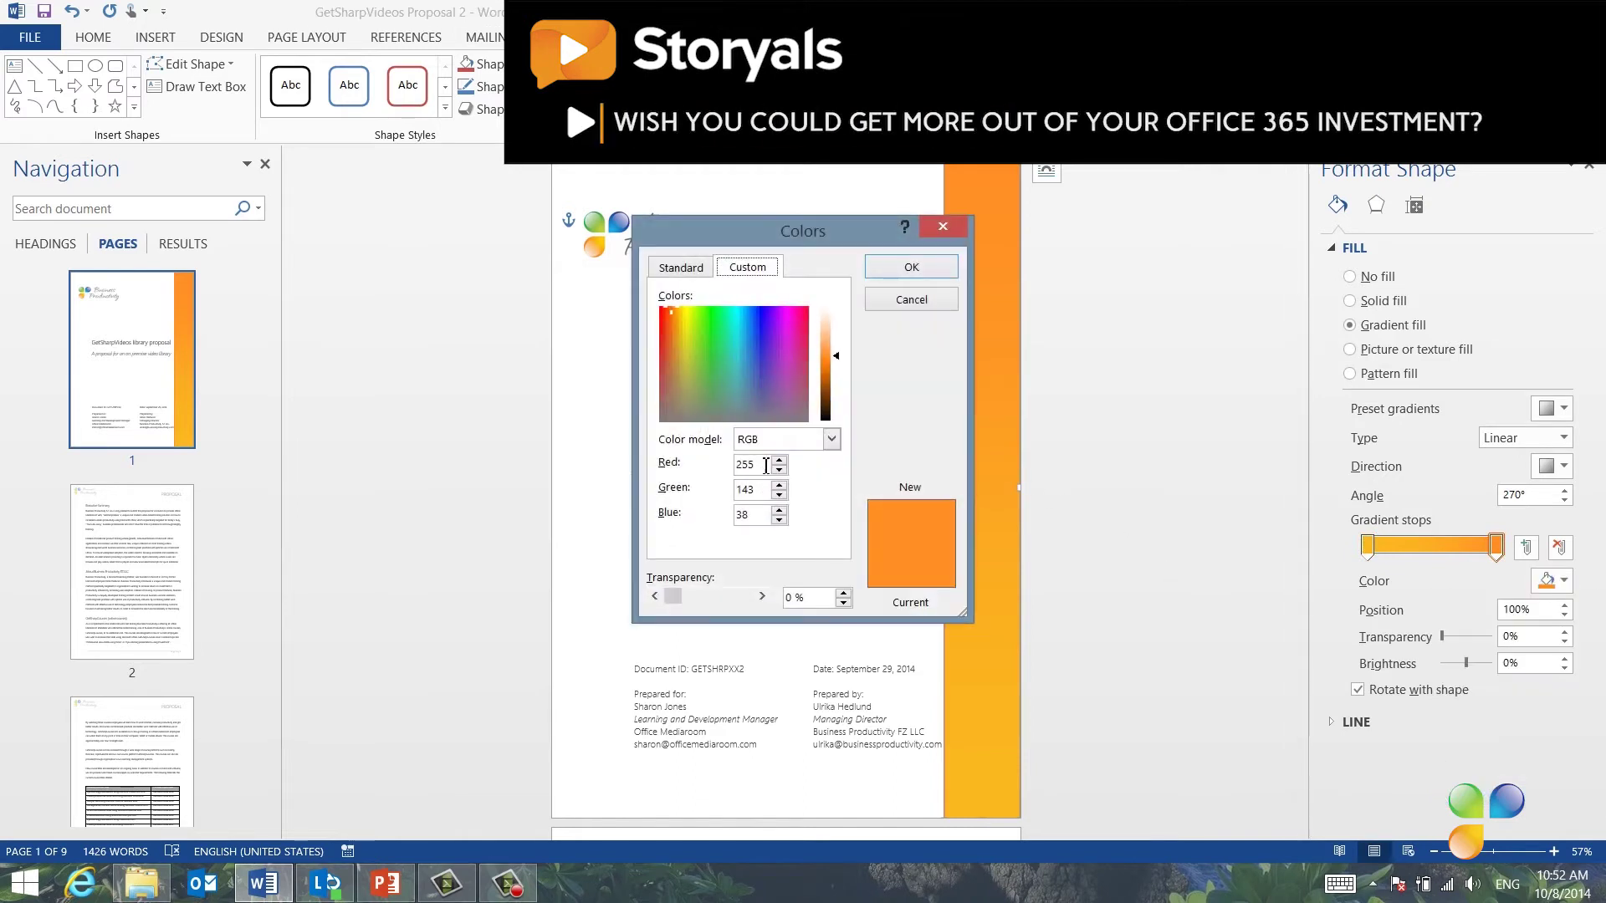
{"action": "double_click", "coordinate": [749, 490]}
{"action": "type", "text": "140"}
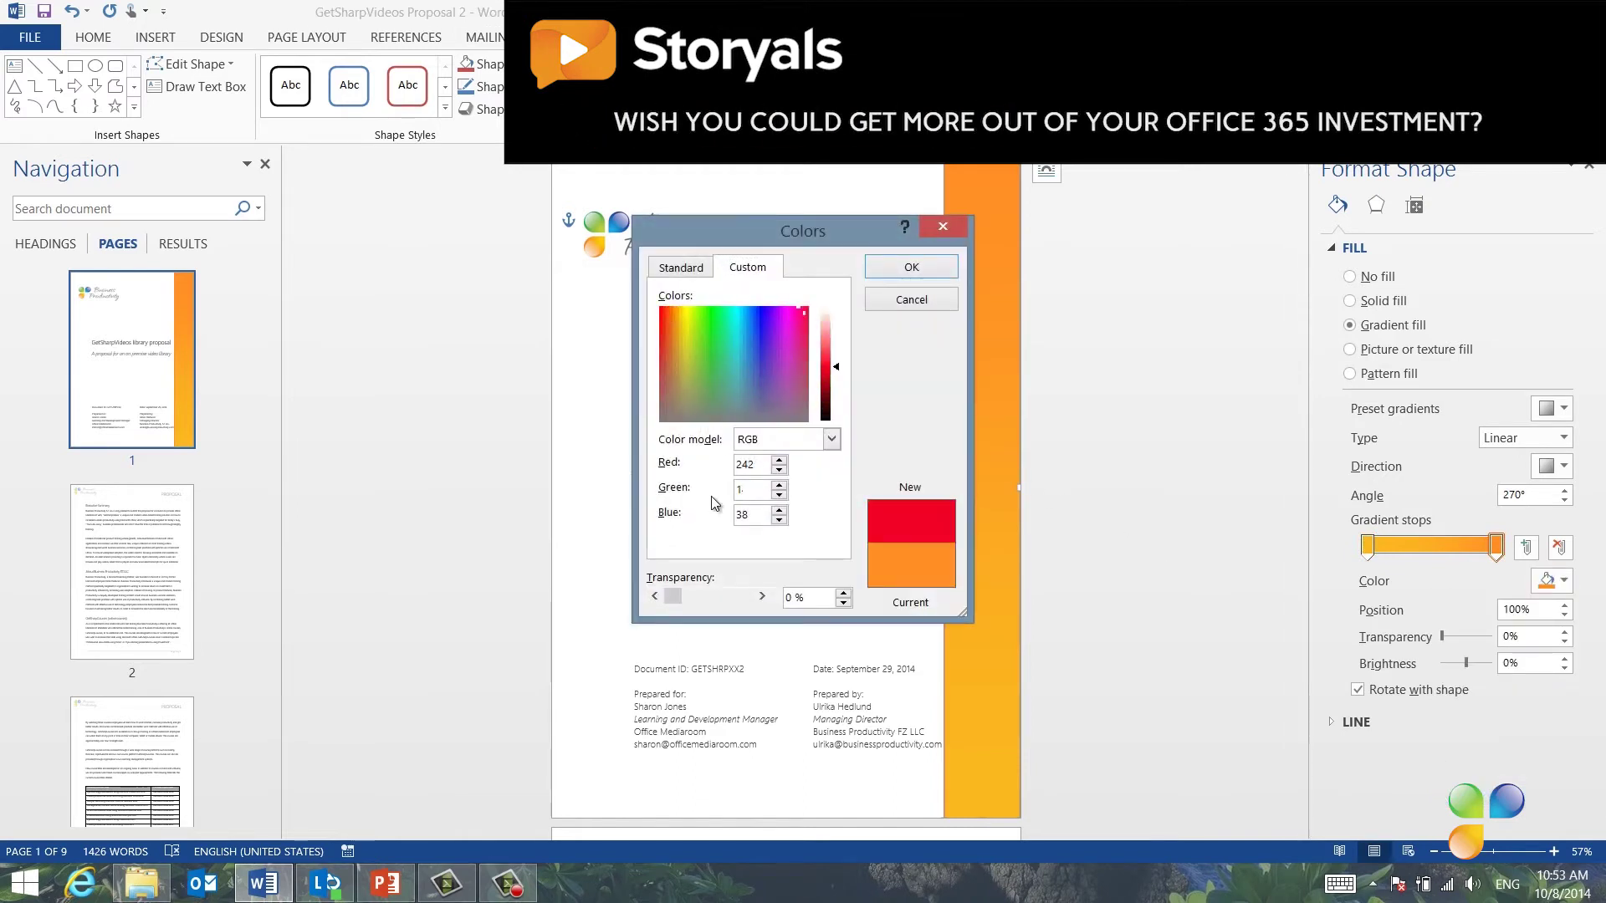
{"action": "double_click", "coordinate": [745, 515]}
{"action": "type", "text": "35"}
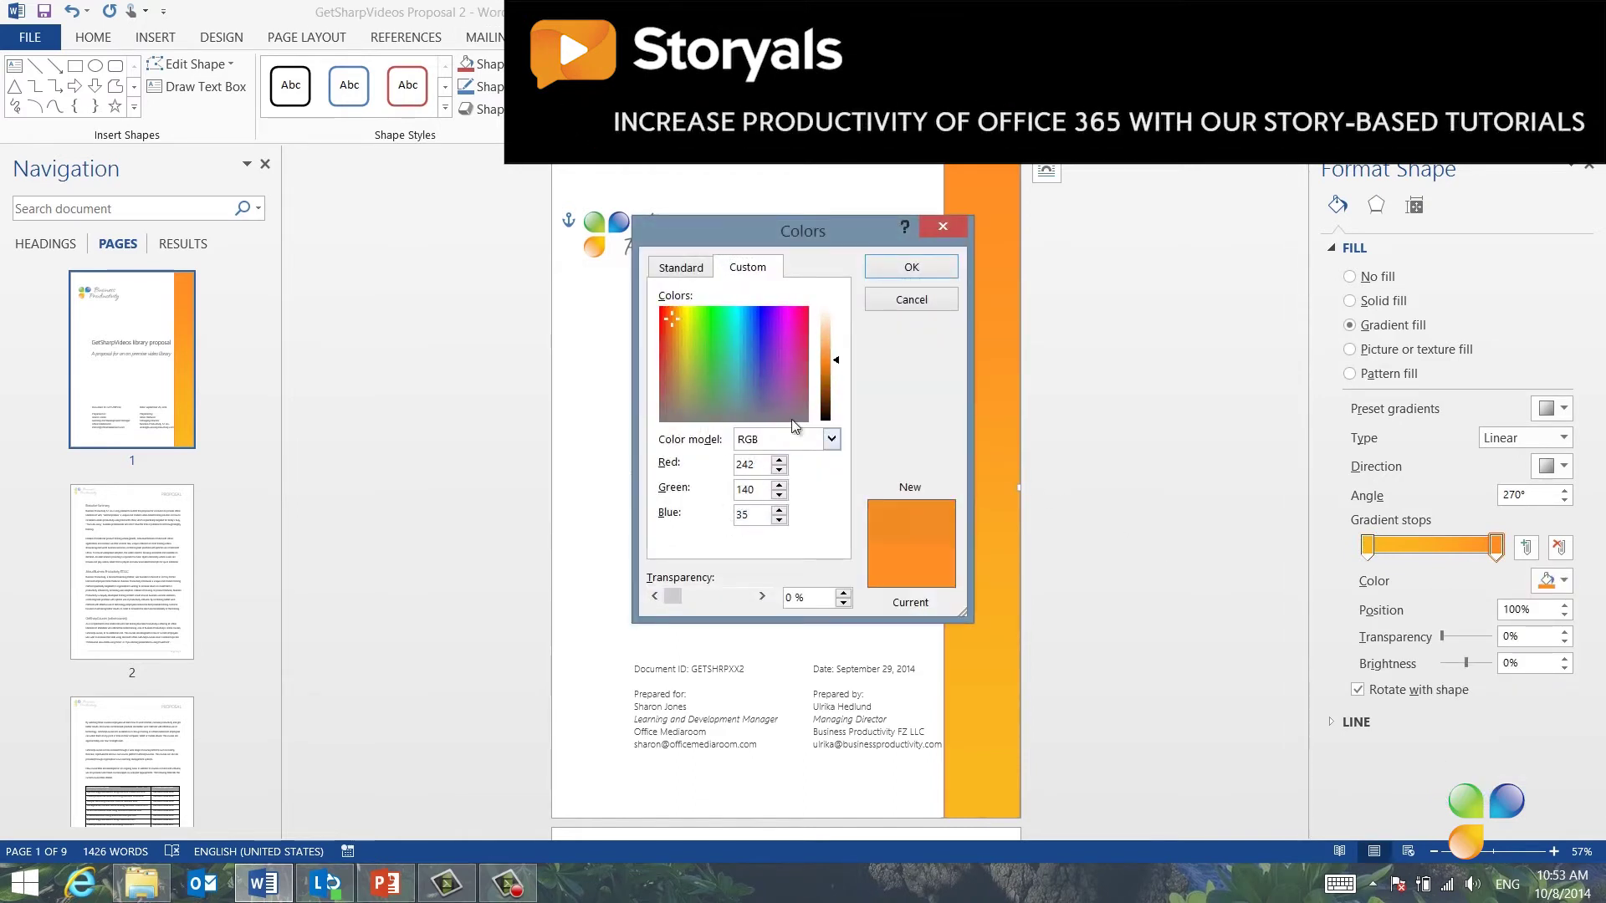
{"action": "left_click", "coordinate": [920, 266]}
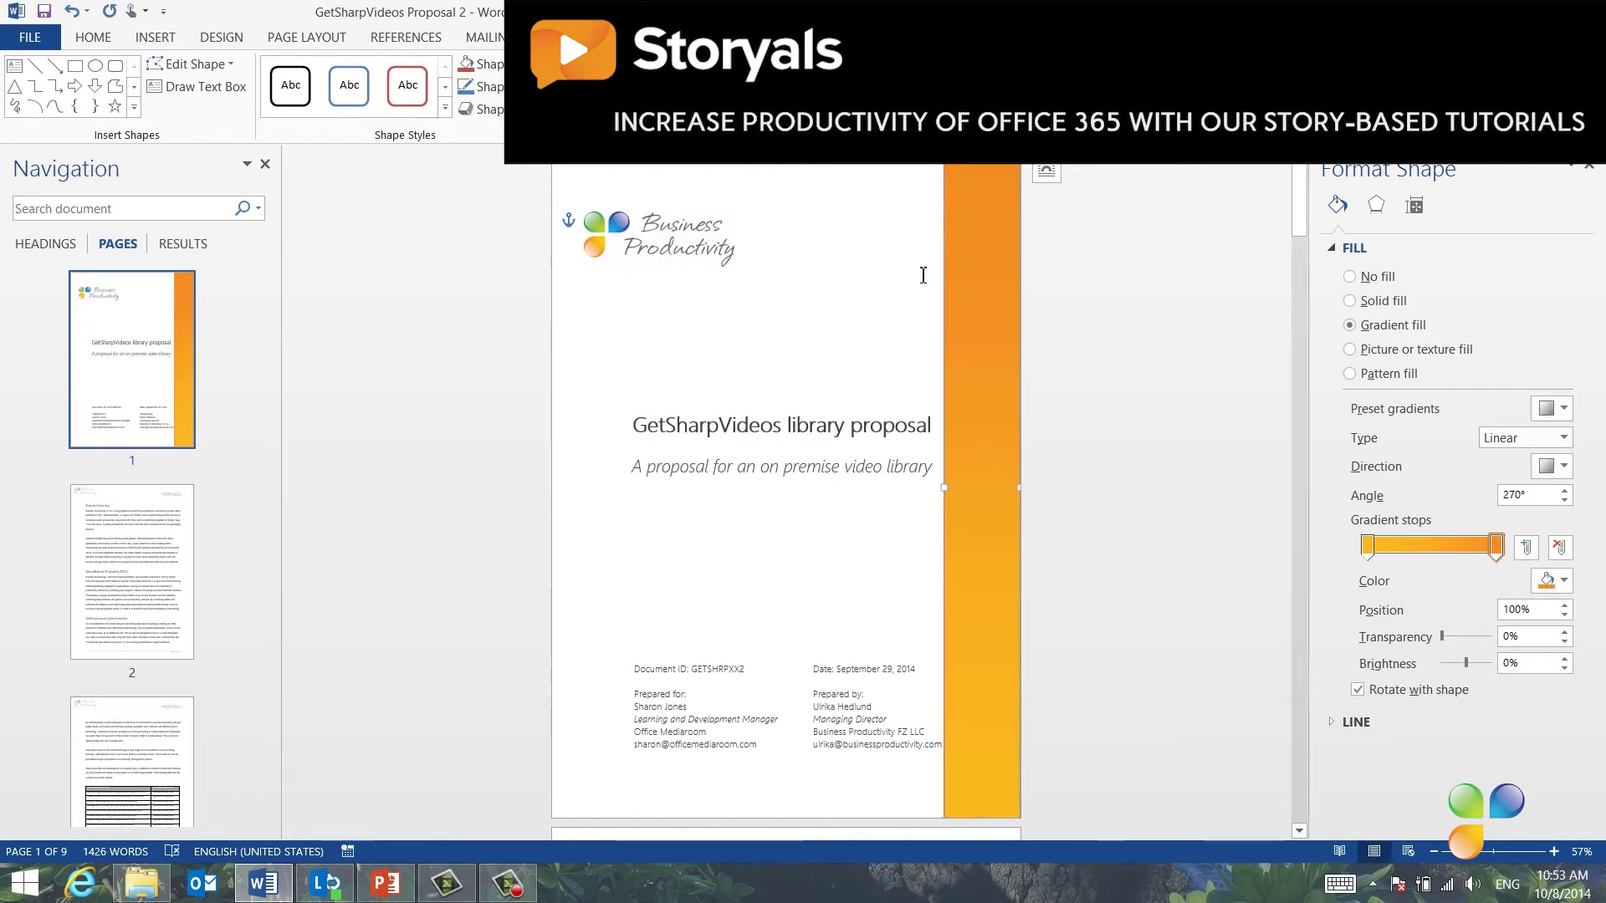
Step: Remove the rectangle's outline by choosing No line, and close the shape formatting settings
{"action": "left_click", "coordinate": [1335, 247]}
{"action": "left_click", "coordinate": [1336, 273]}
{"action": "left_click", "coordinate": [1352, 303]}
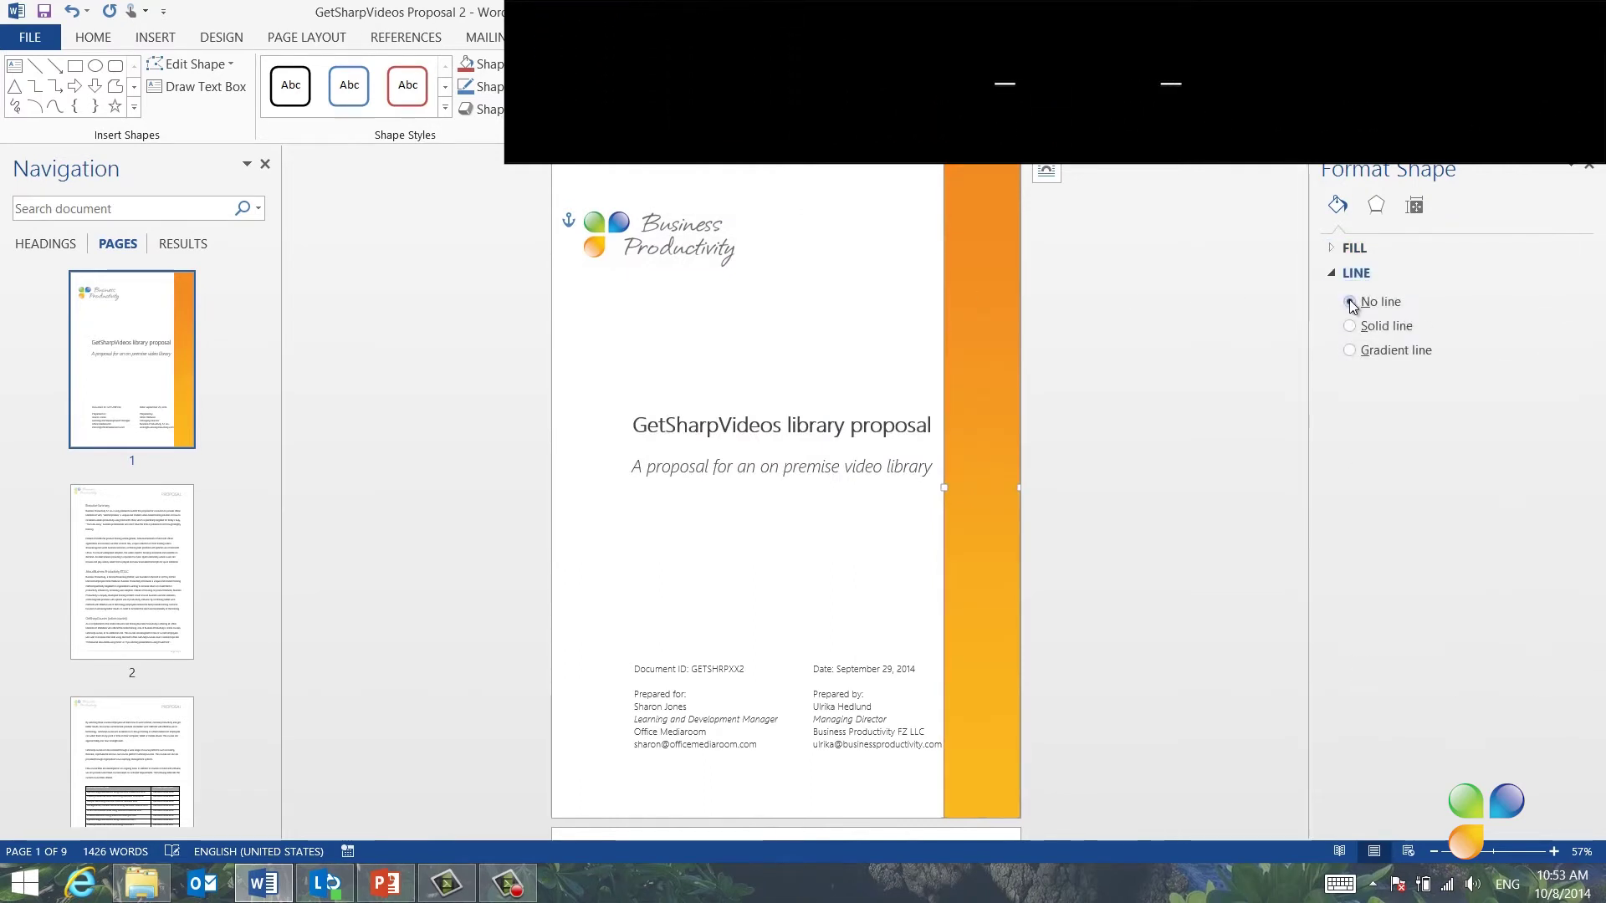
{"action": "left_click", "coordinate": [1588, 165]}
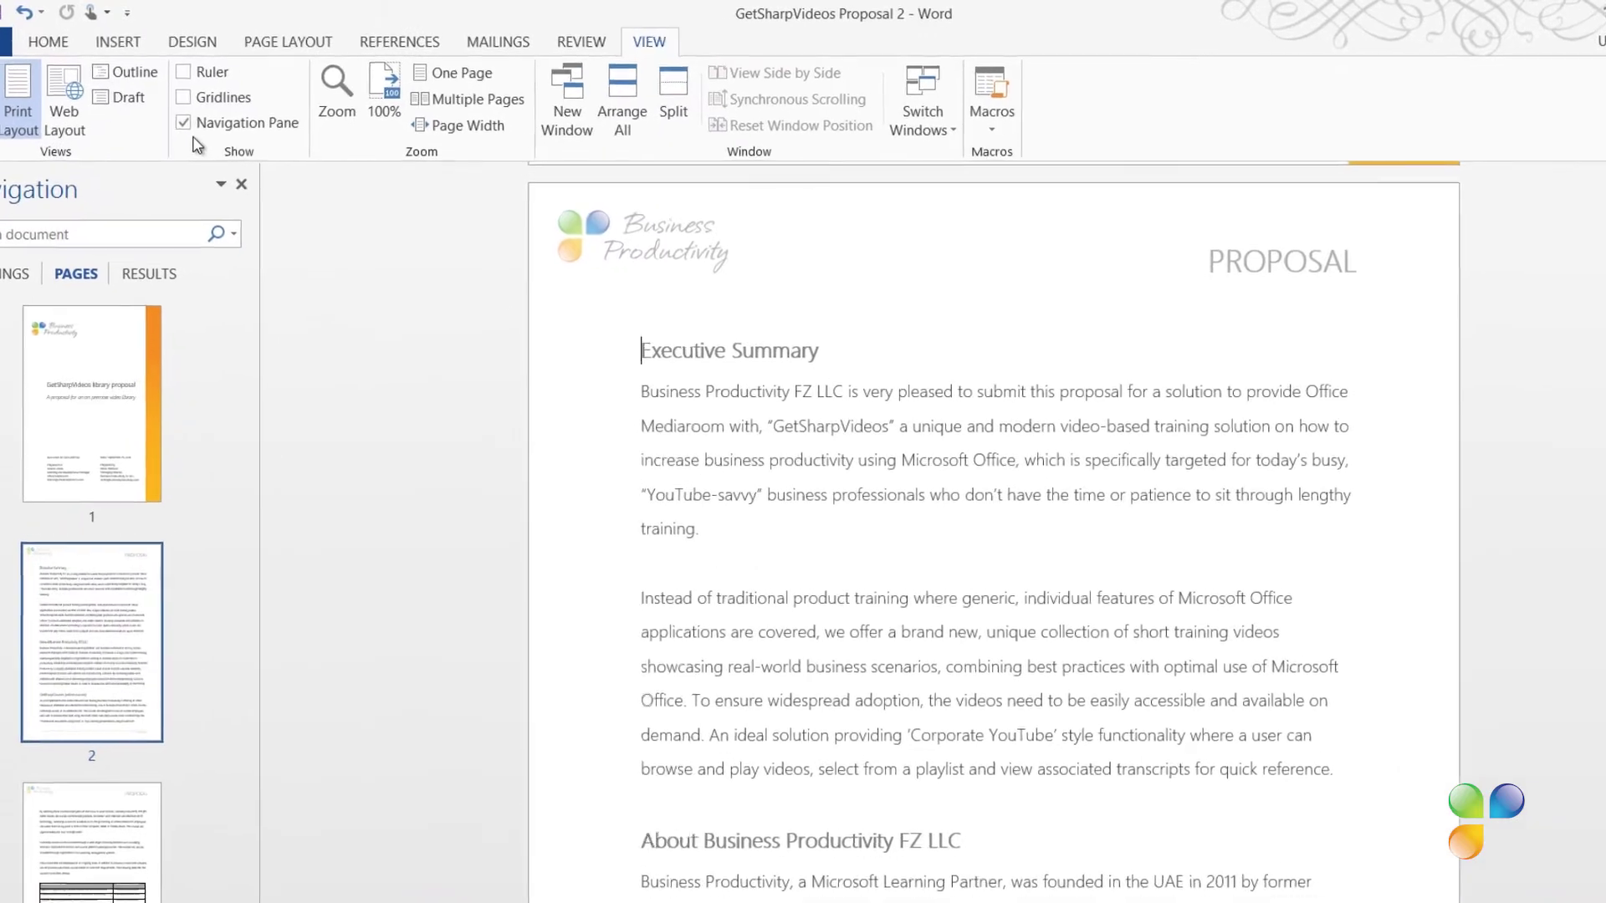
Step: Search YouTube for "introducing business productivity" and insert the Business Productivity video at the Executive Summary on page 2
{"action": "left_click", "coordinate": [87, 46]}
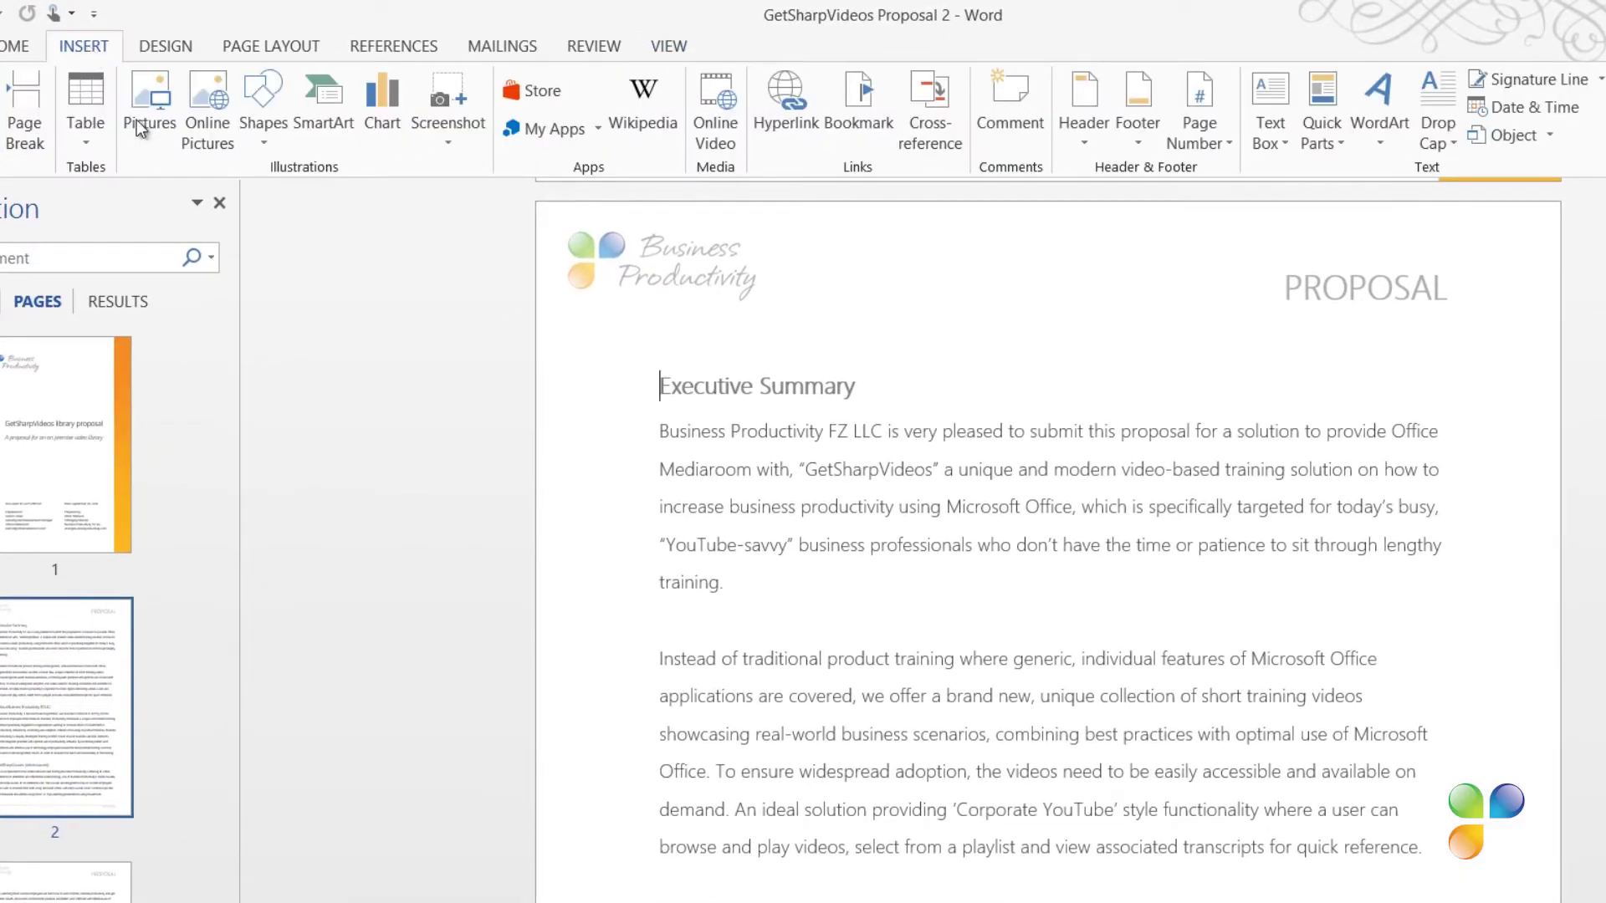
{"action": "left_click", "coordinate": [715, 130]}
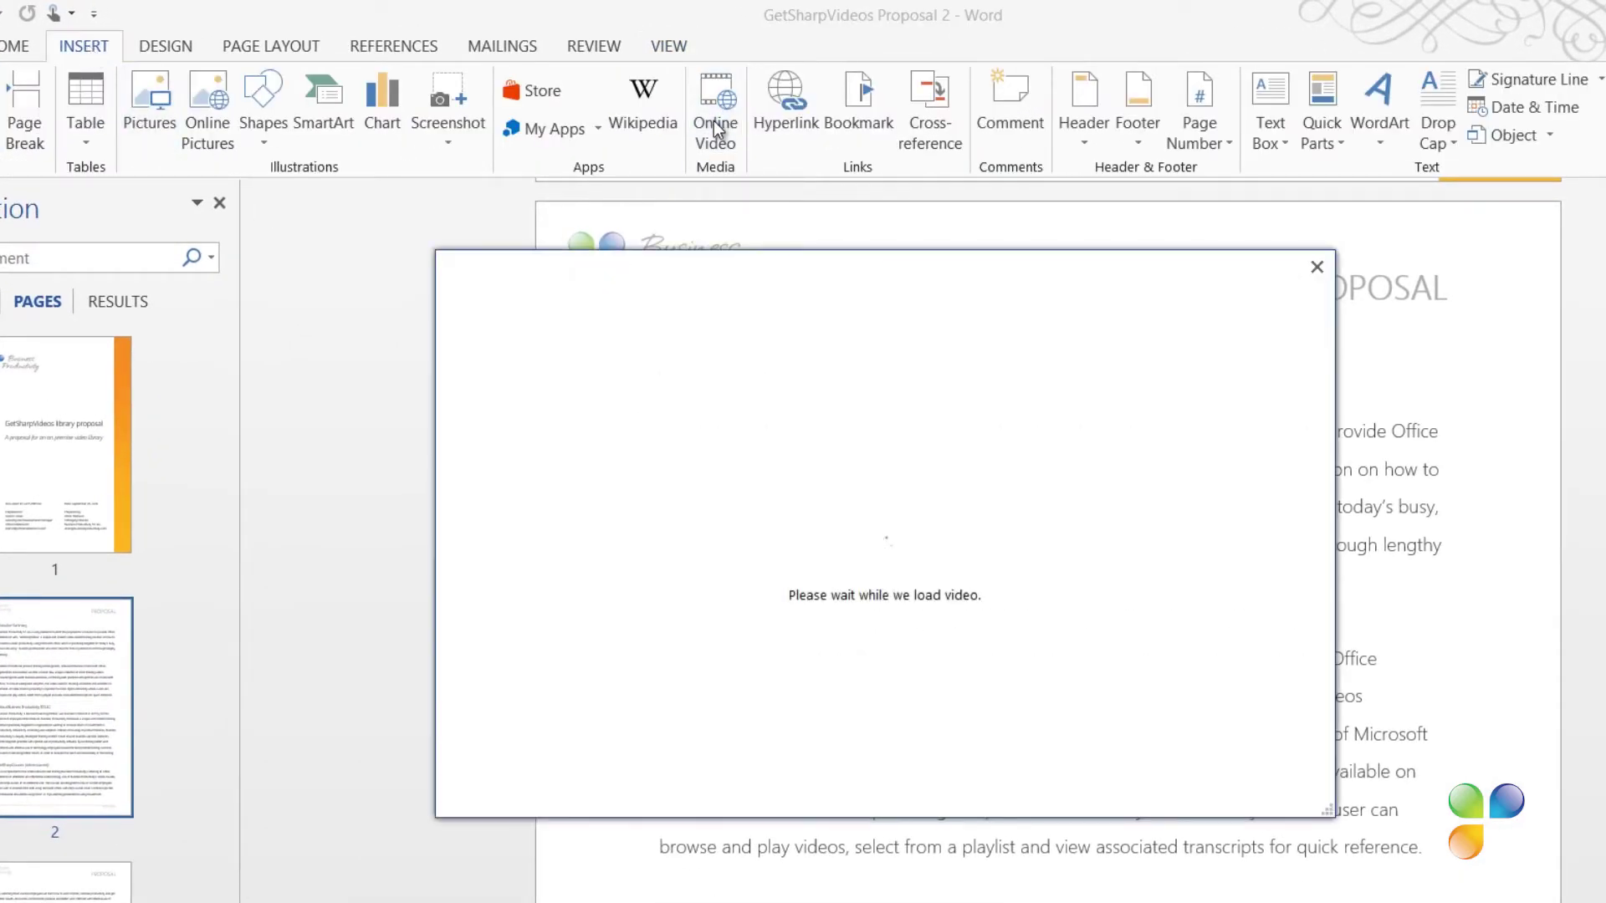
{"action": "left_click", "coordinate": [994, 483]}
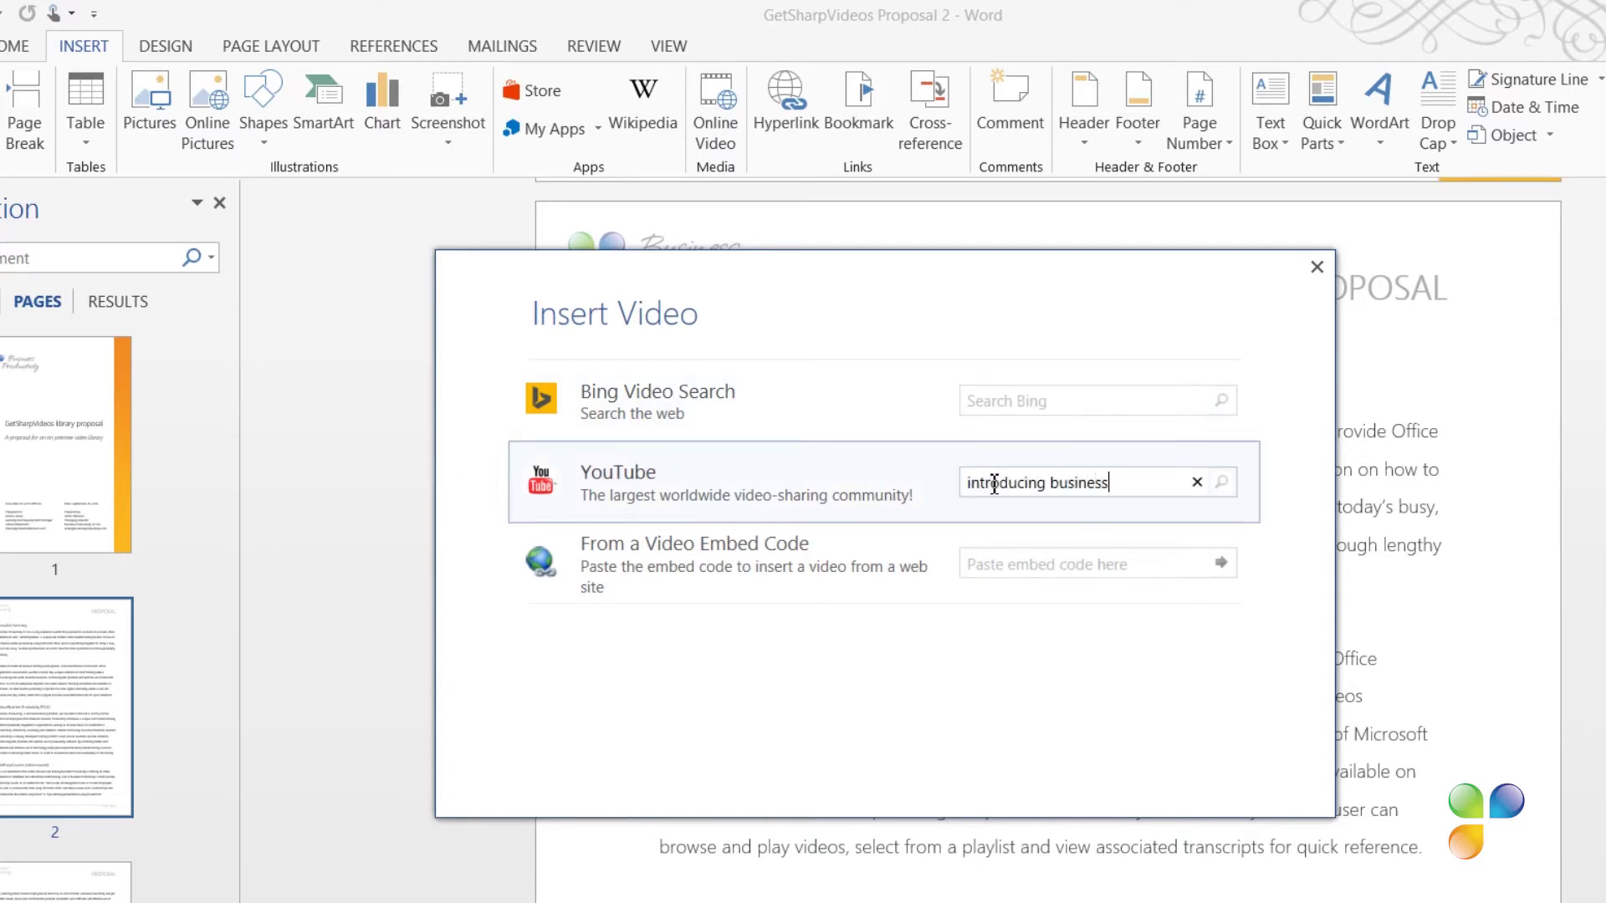
{"action": "type", "text": "ivity"}
{"action": "key", "text": "Return"}
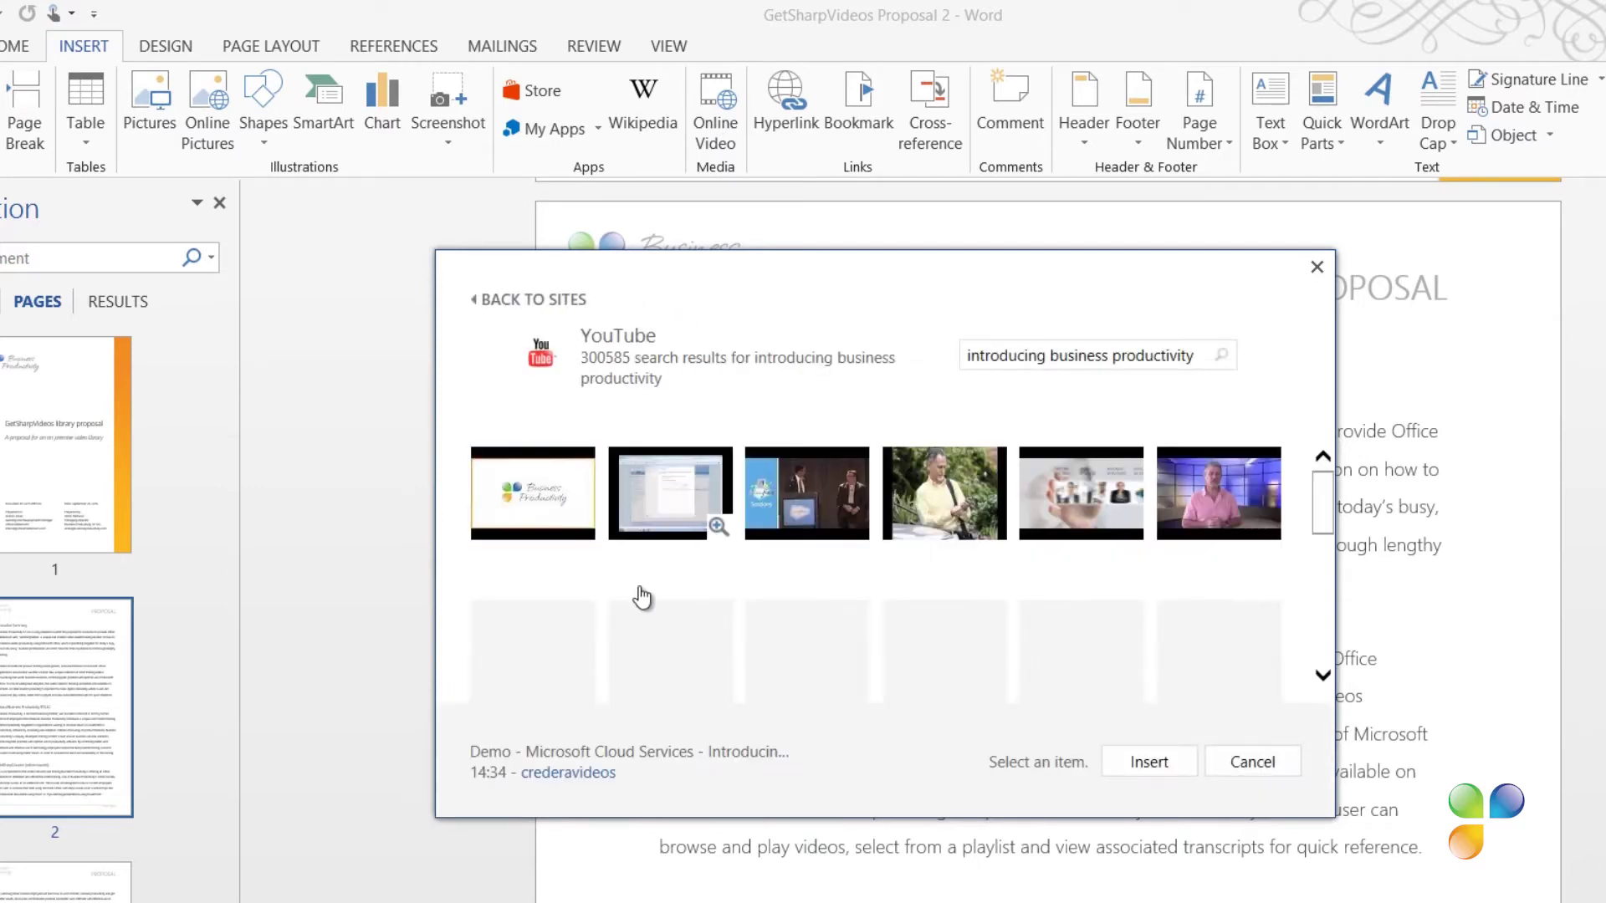
{"action": "left_click", "coordinate": [529, 497]}
{"action": "left_click", "coordinate": [1149, 762]}
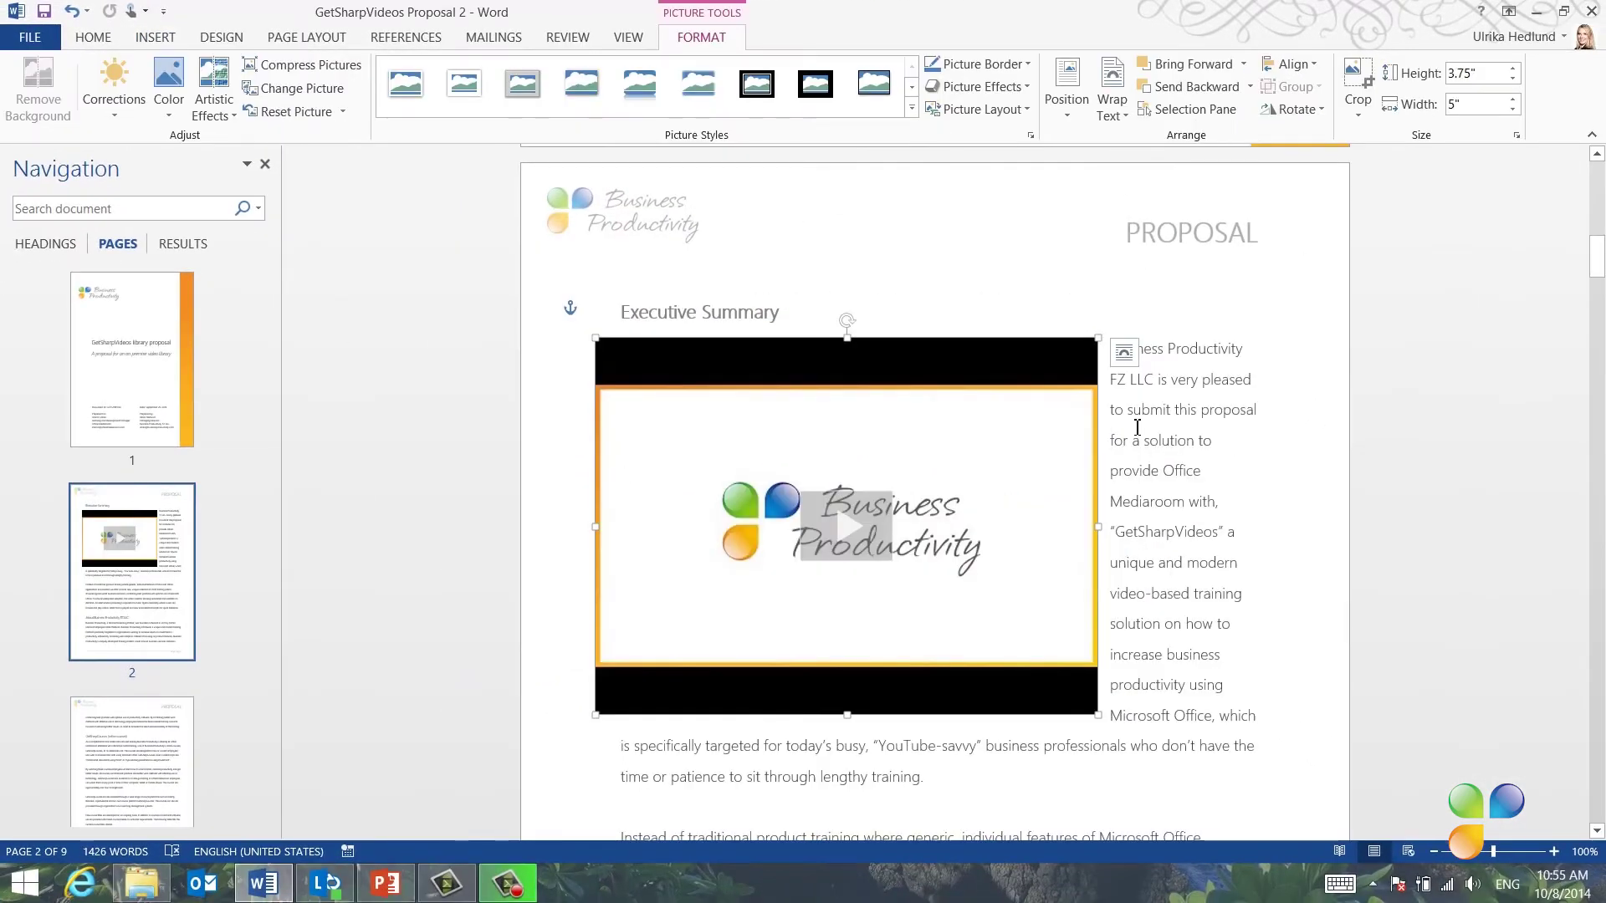
Step: Apply Tight text wrapping to the video and place it, about 2.76" wide, to the right of the second Executive Summary paragraph
{"action": "left_click", "coordinate": [1124, 352]}
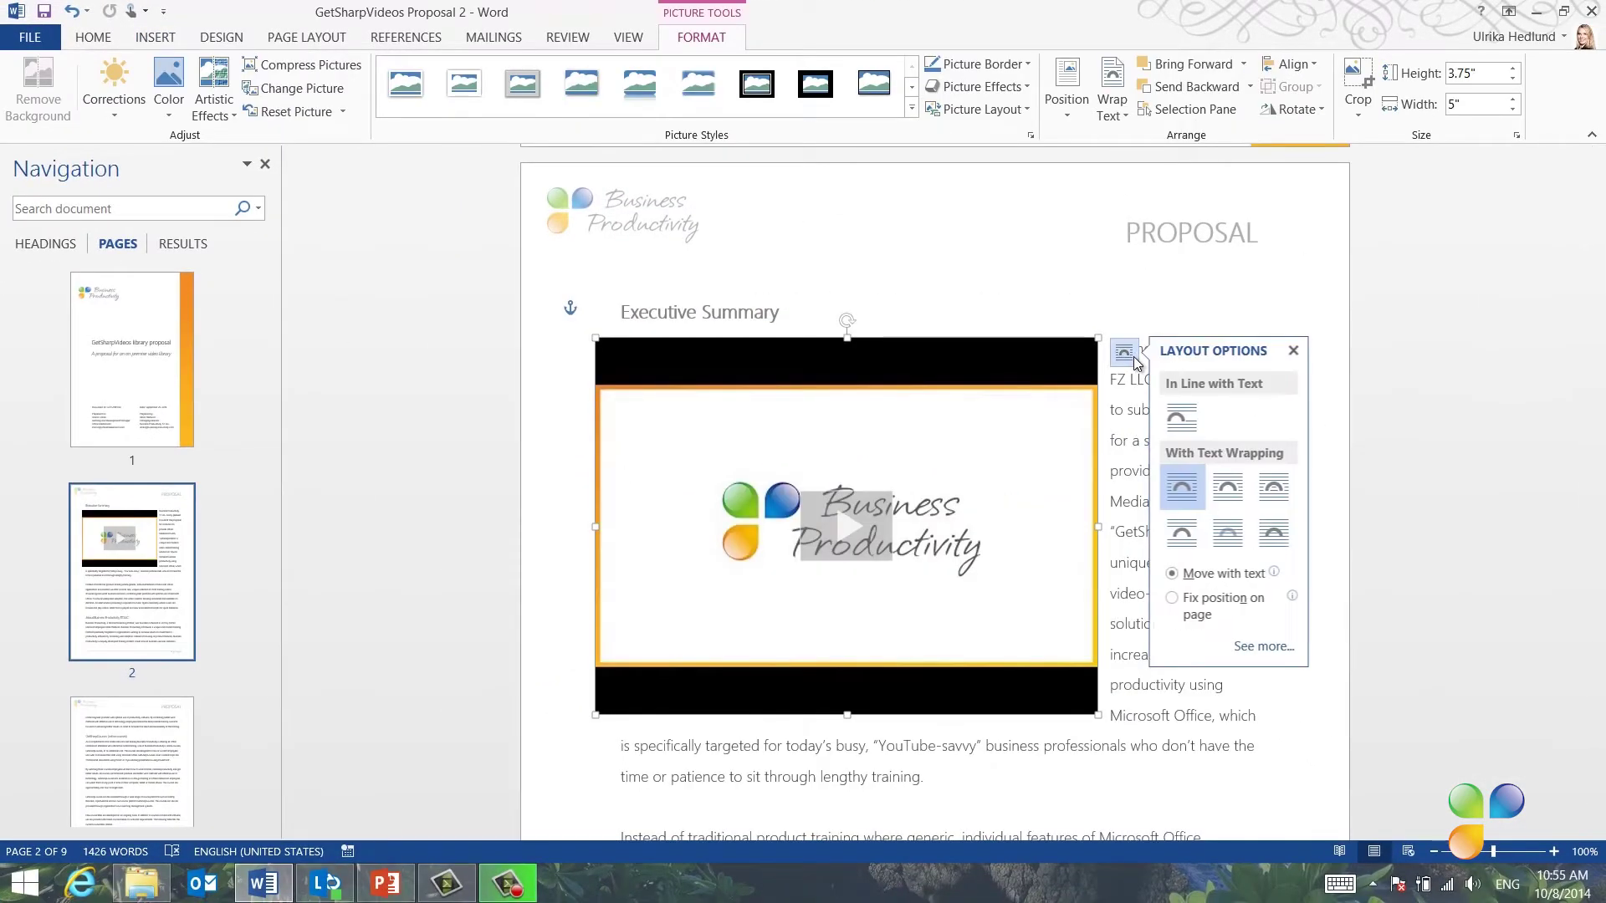
{"action": "left_click", "coordinate": [1227, 494]}
{"action": "left_click_drag", "start_coordinate": [1098, 715], "coordinate": [876, 512]}
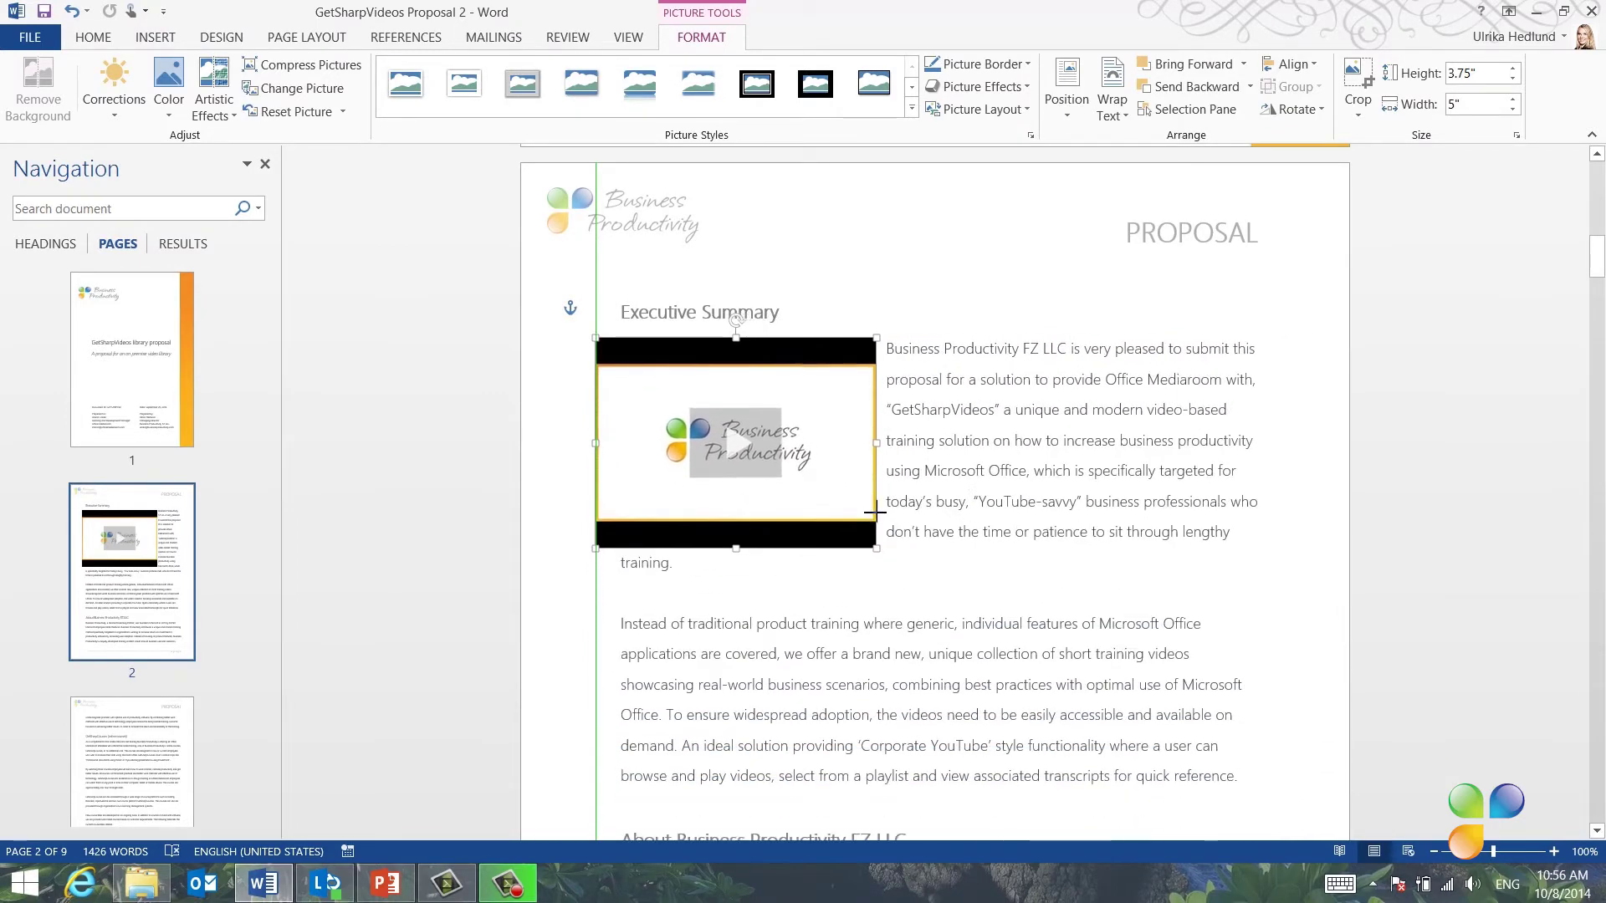
{"action": "left_click_drag", "start_coordinate": [798, 363], "coordinate": [1221, 619]}
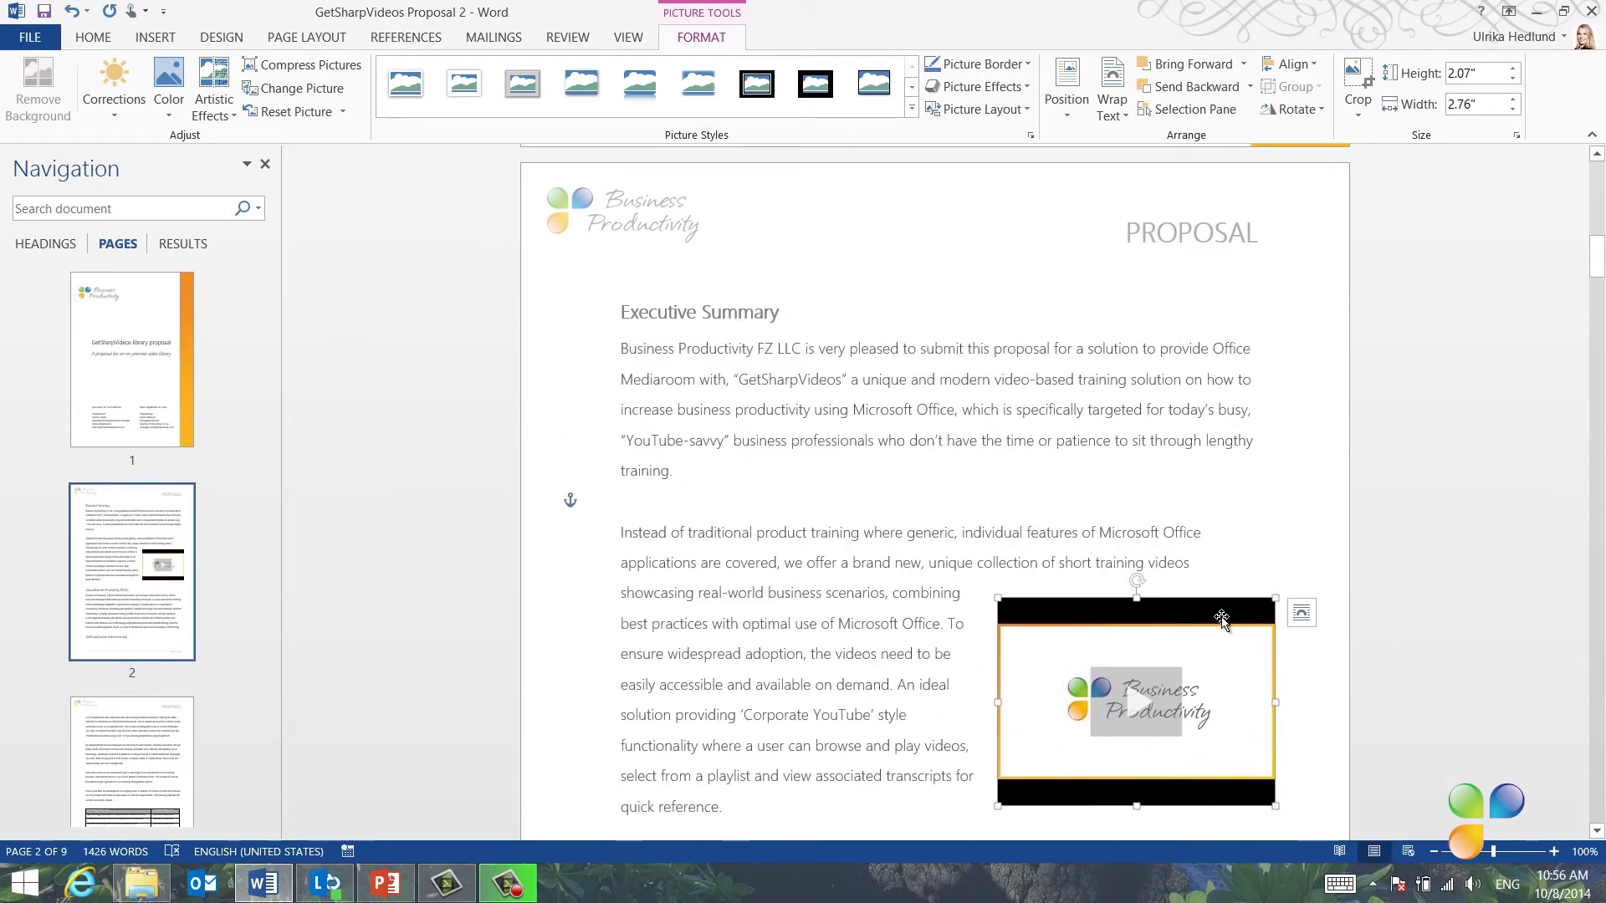
{"action": "left_click", "coordinate": [1347, 653]}
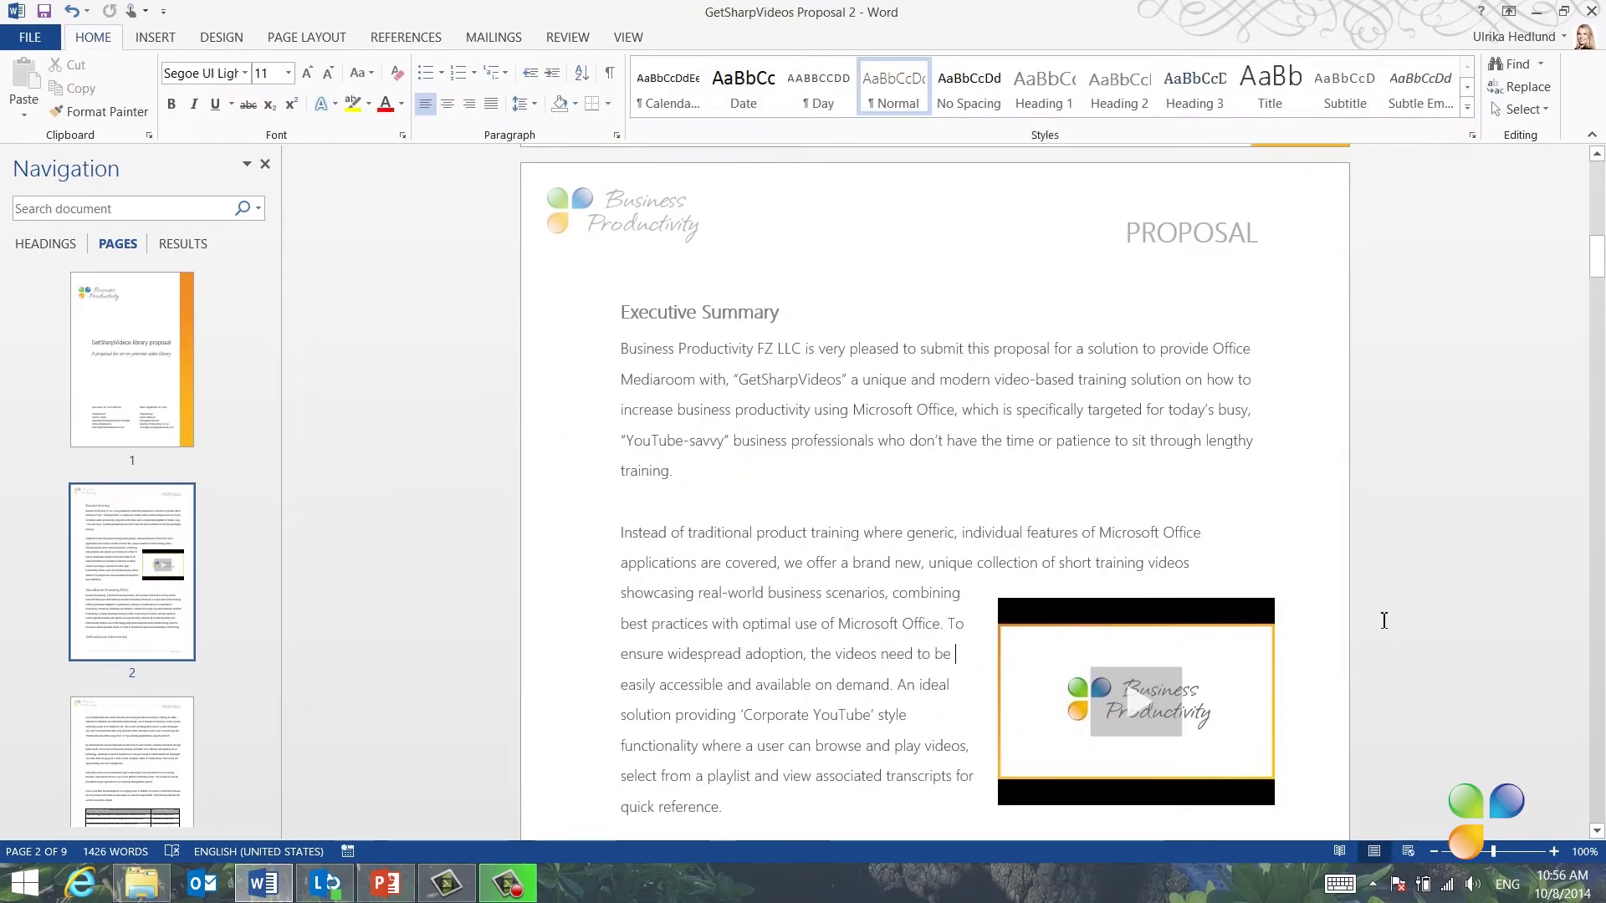
Step: Play a few seconds of the embedded video in the document, pause it, and close the player
{"action": "scroll", "coordinate": [1384, 610], "scroll_direction": "down", "scroll_amount": 3}
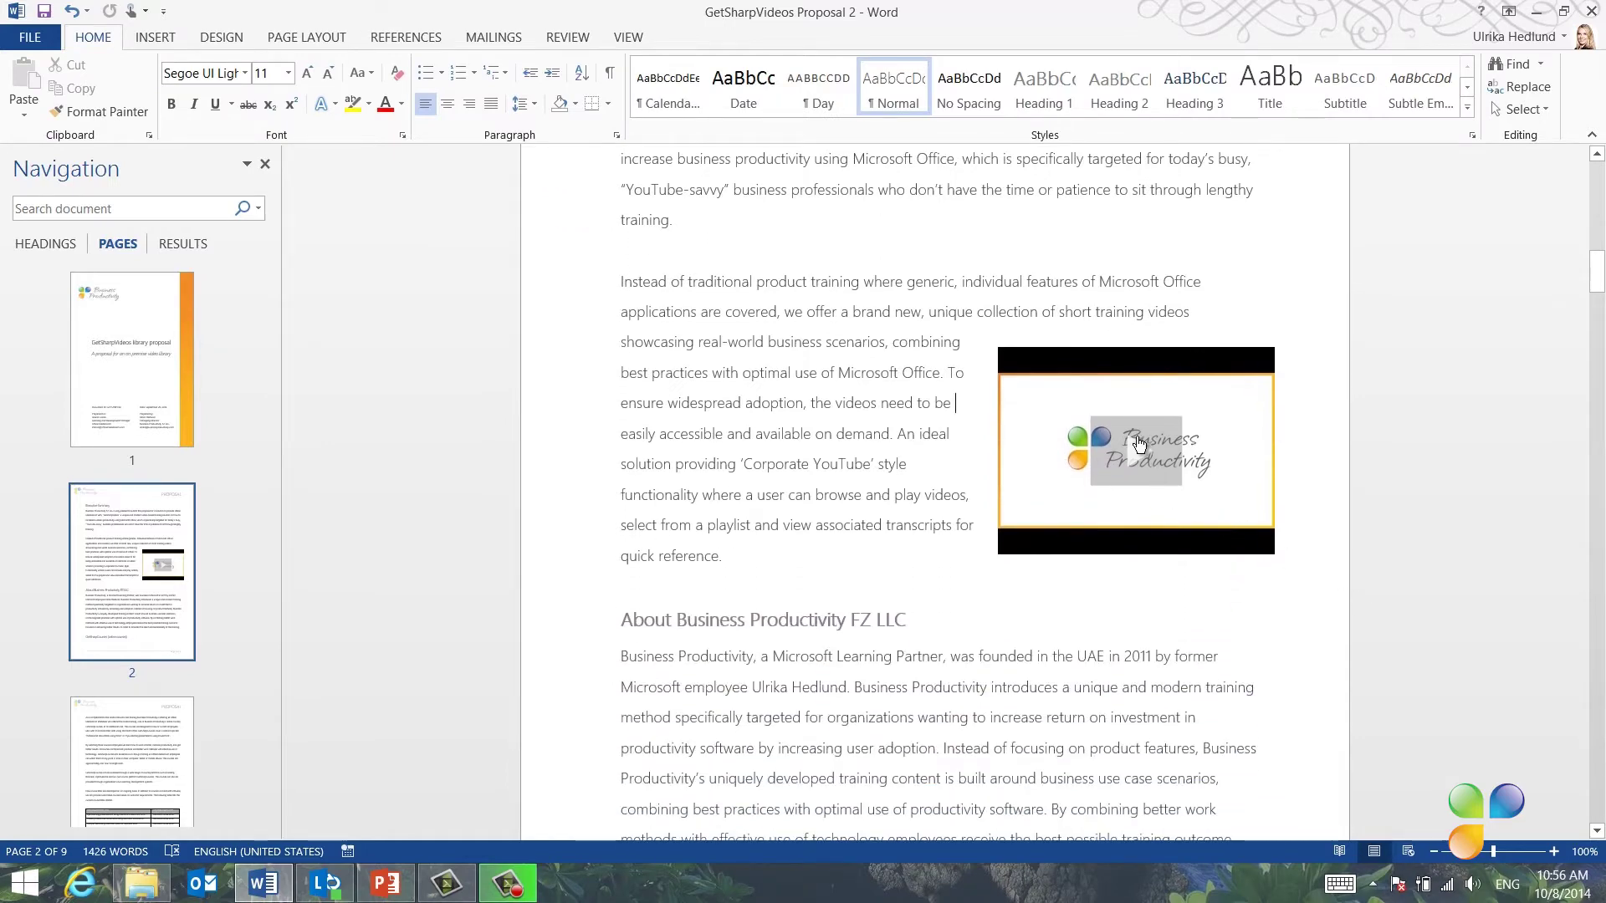
{"action": "left_click", "coordinate": [1134, 456]}
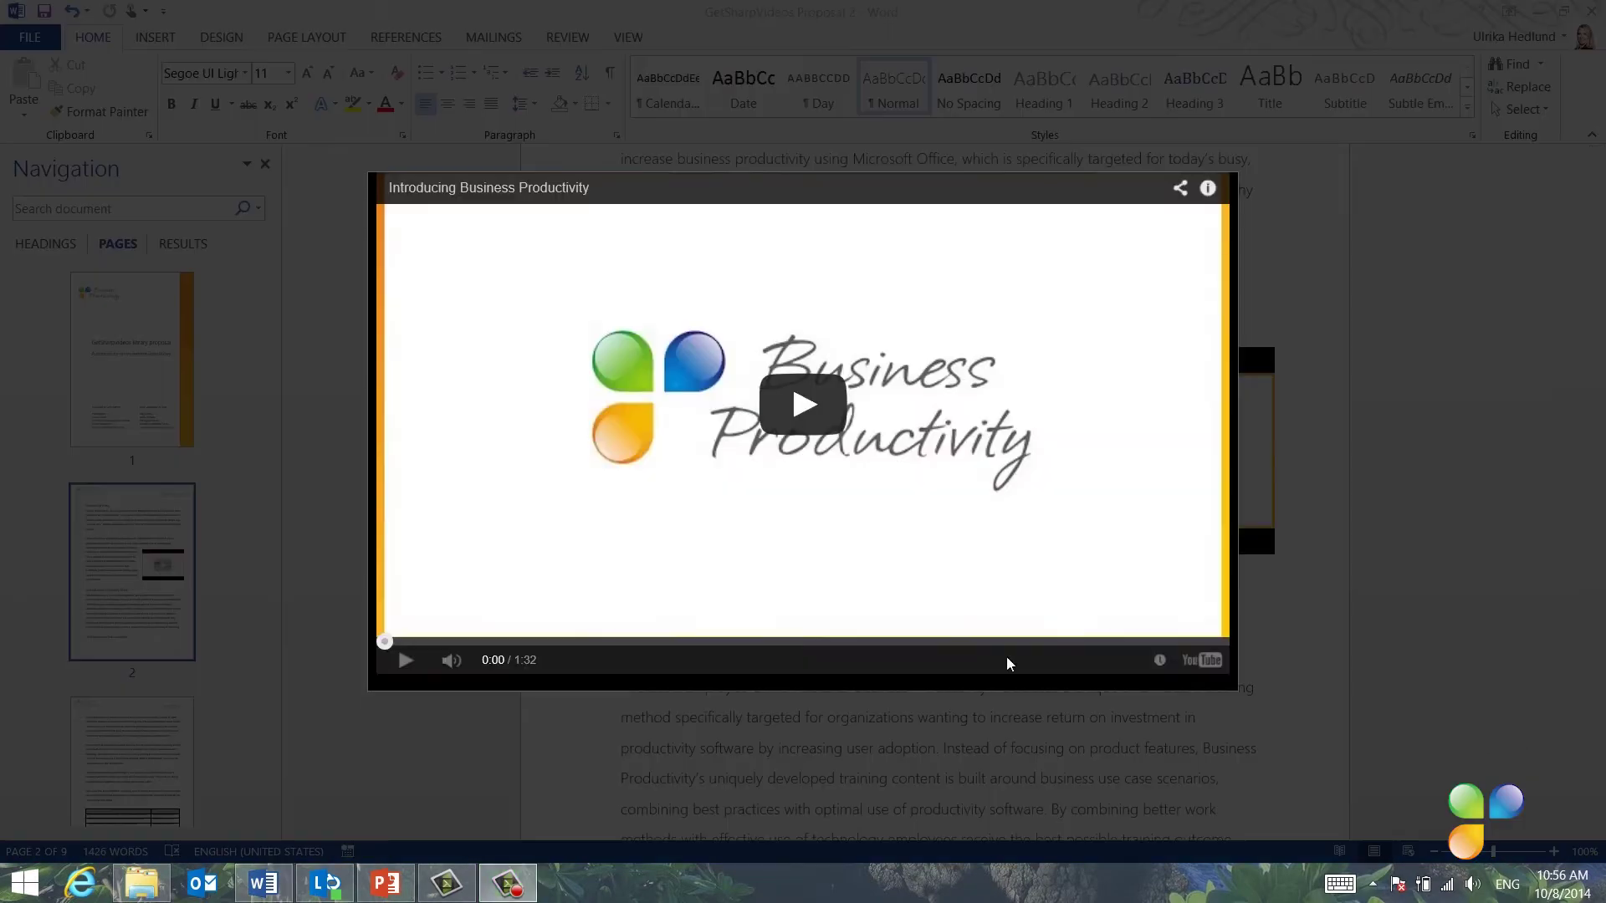
{"action": "left_click", "coordinate": [805, 407]}
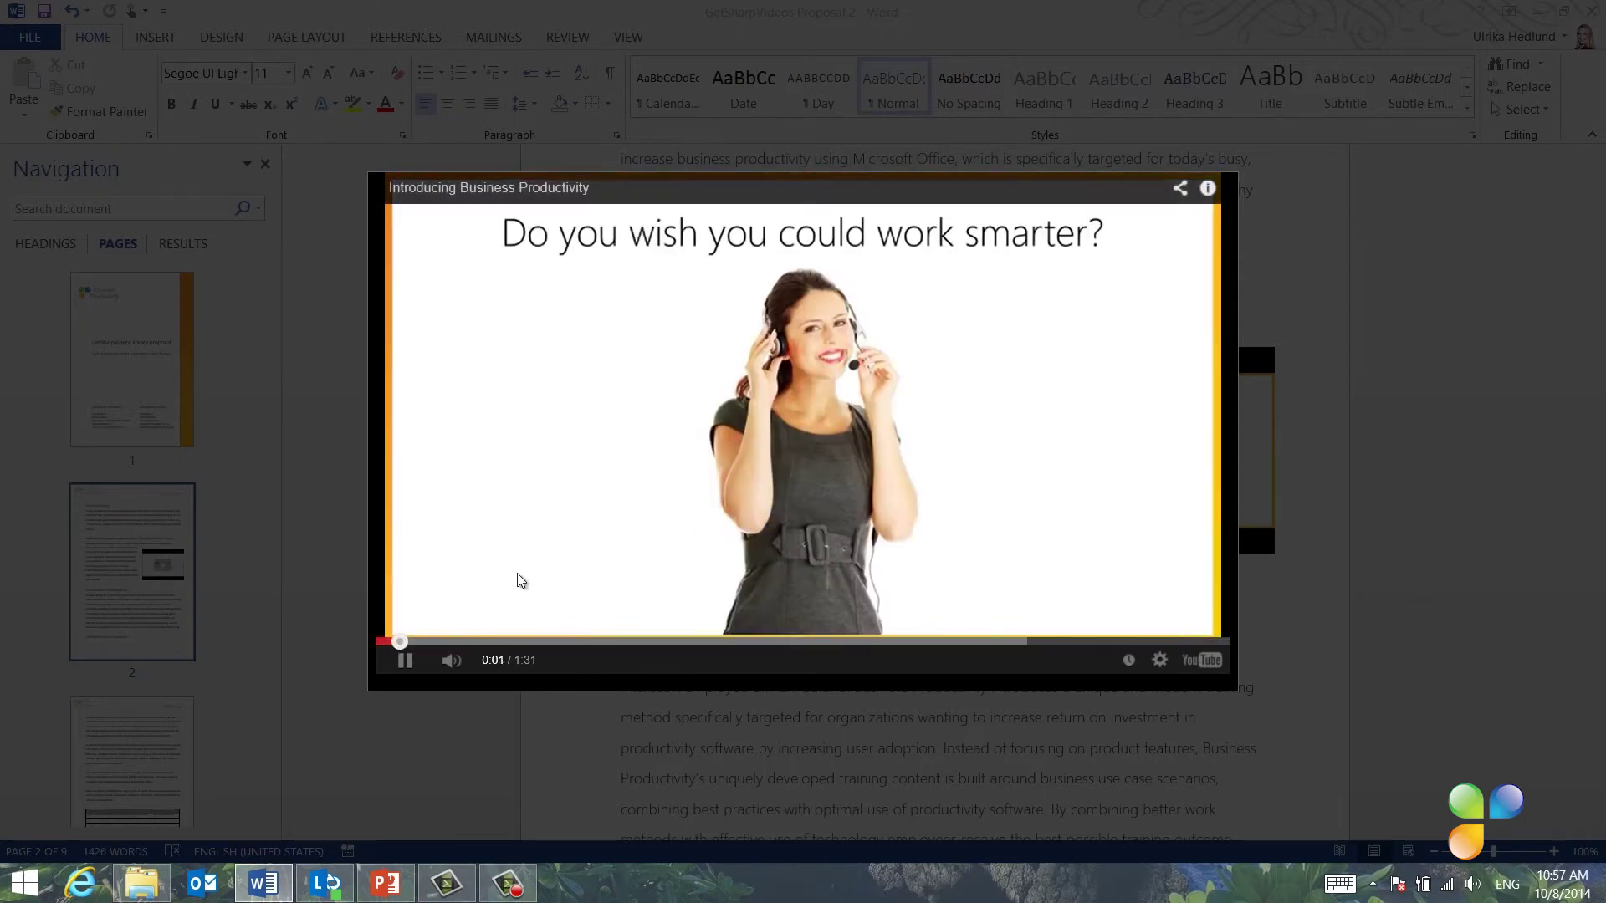
{"action": "left_click", "coordinate": [406, 662]}
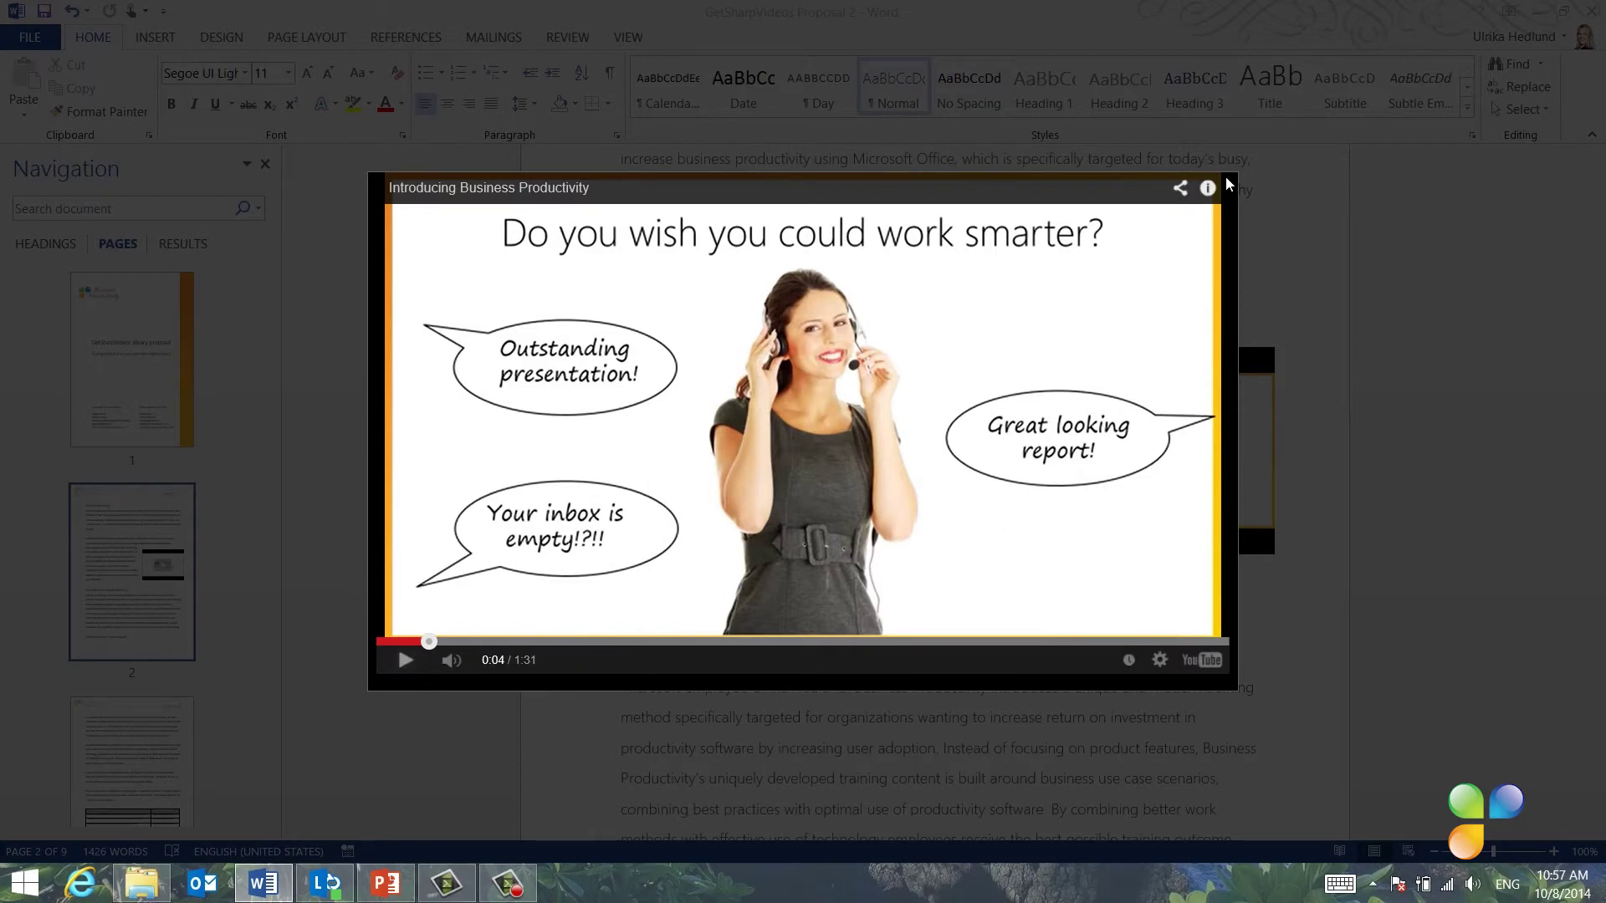
{"action": "left_click", "coordinate": [1270, 215]}
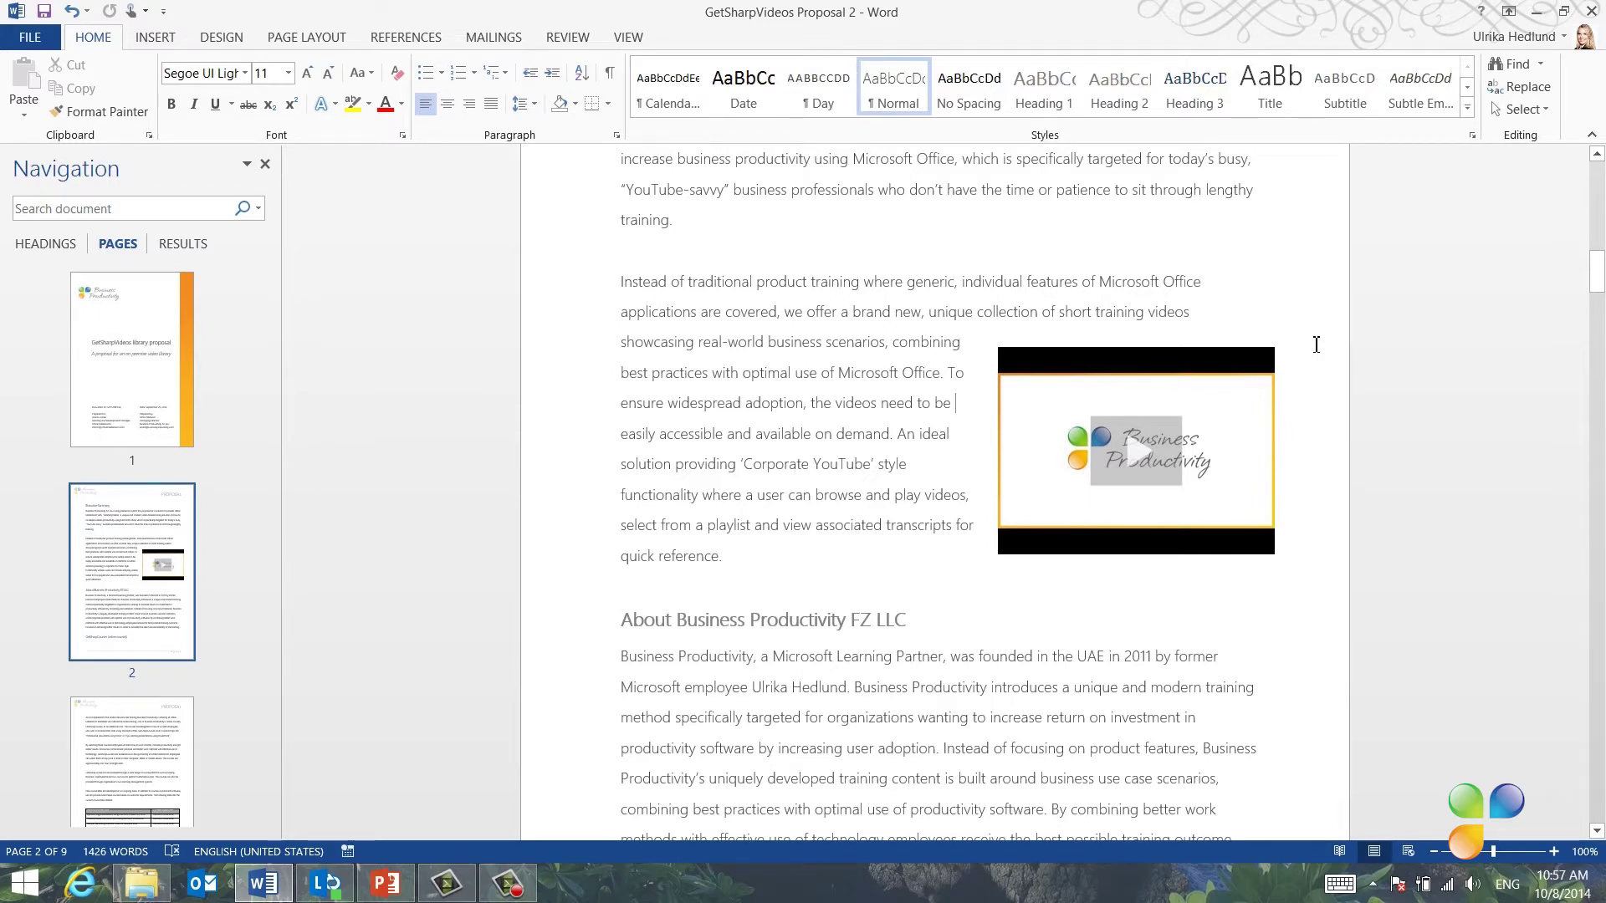
Step: Modify the Heading 1 style used by "GetSharpCourses (online courses)" so that its paragraph settings include Keep with next
{"action": "scroll", "coordinate": [1316, 345], "scroll_direction": "down", "scroll_amount": 3}
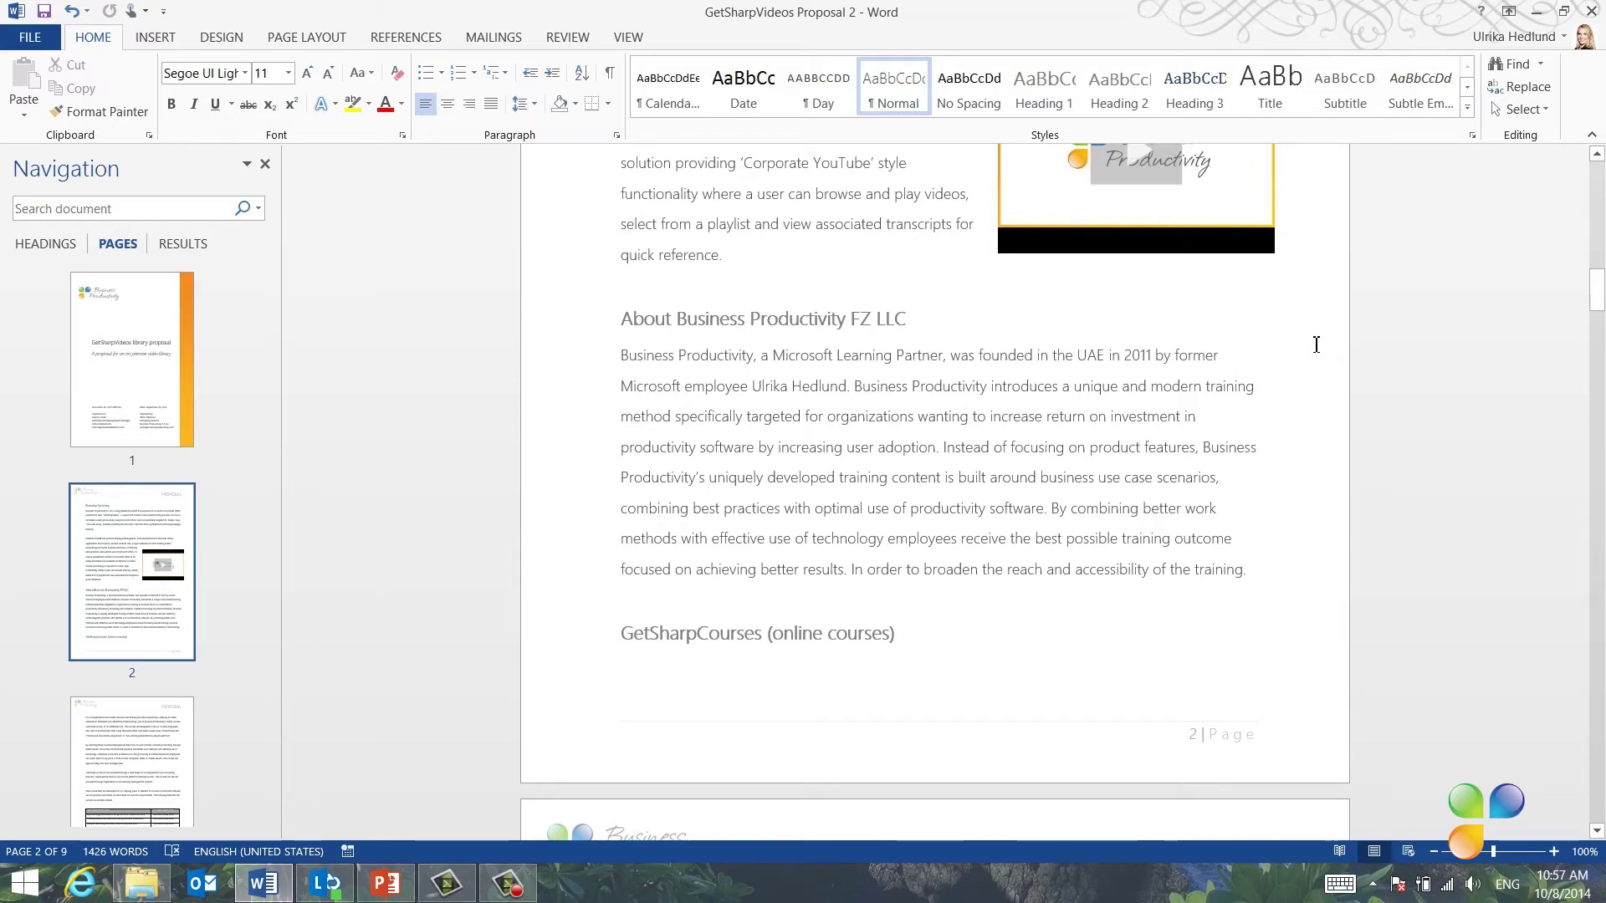
{"action": "left_click", "coordinate": [629, 633]}
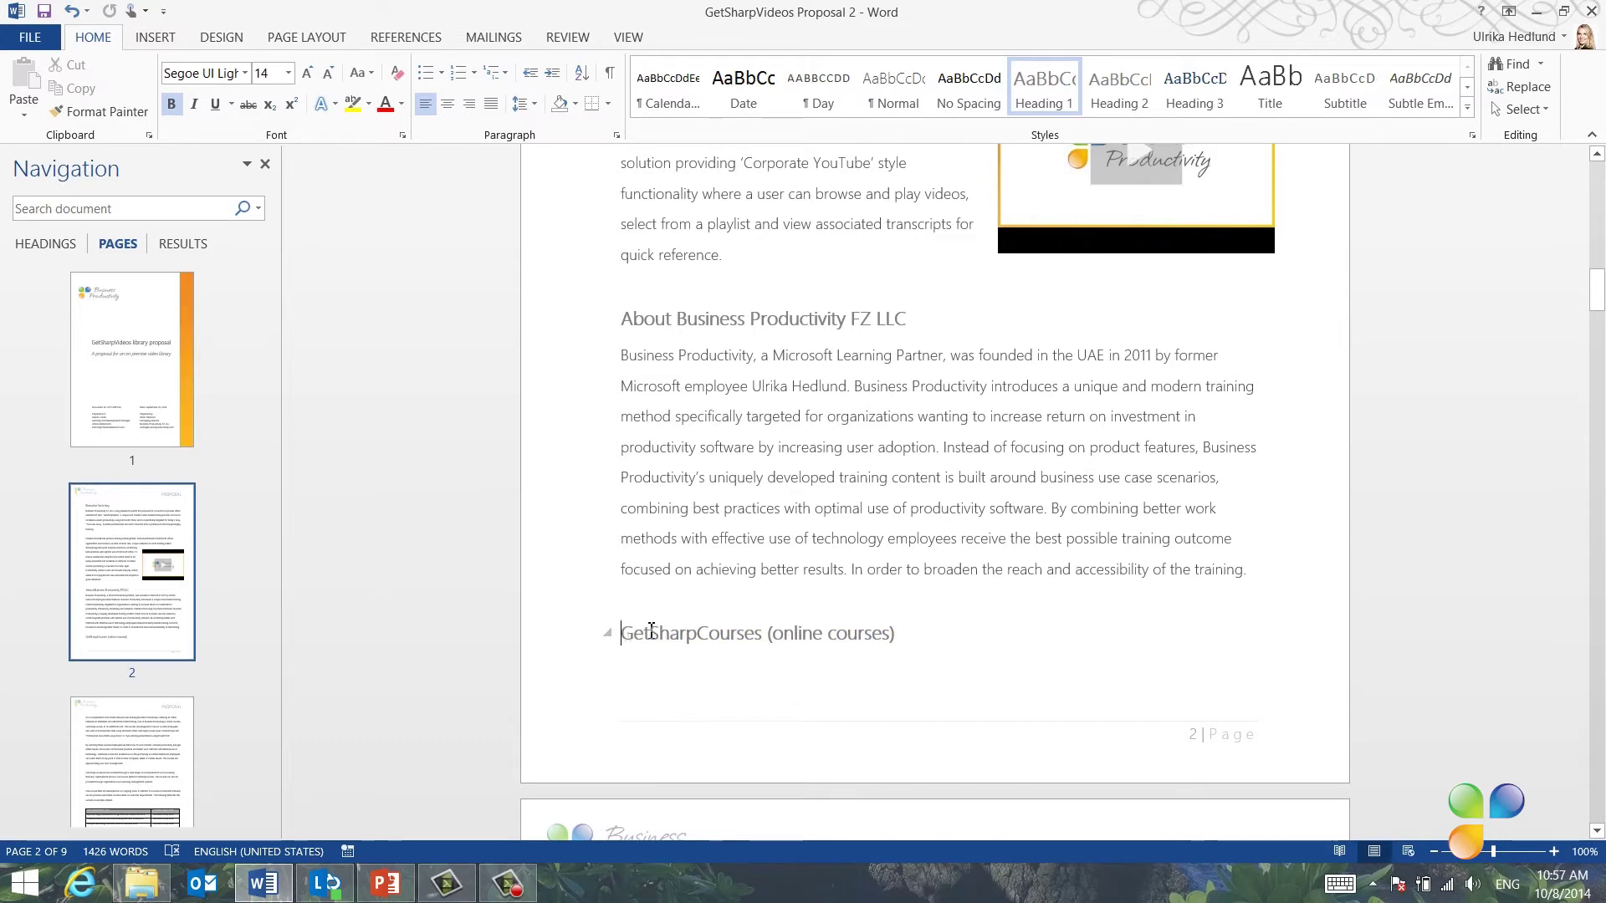
{"action": "right_click", "coordinate": [1036, 78]}
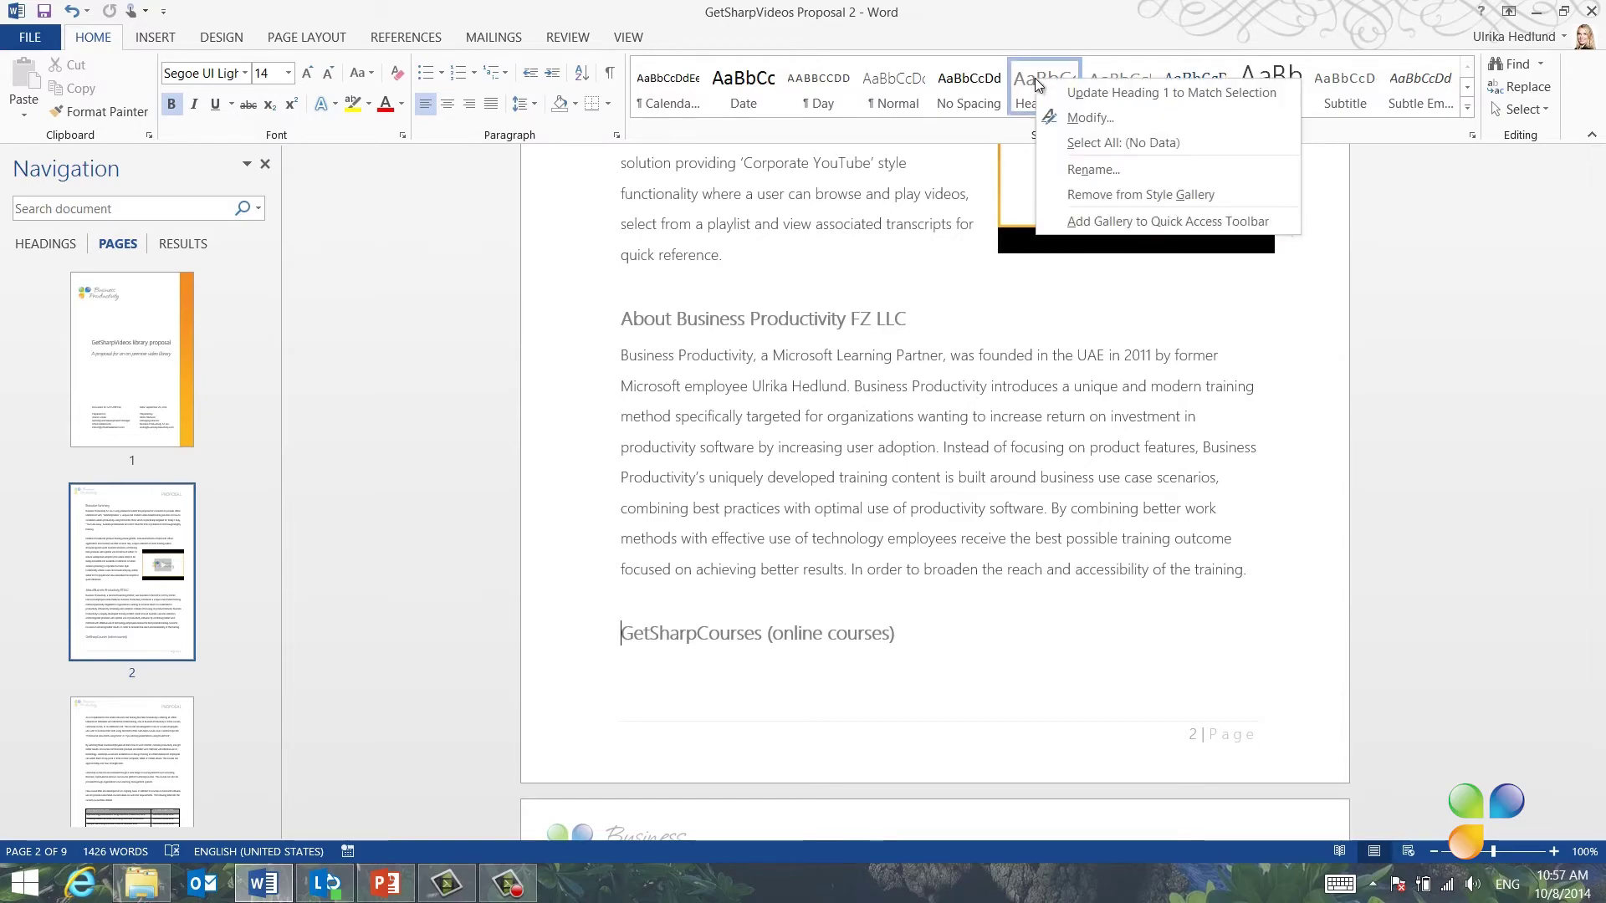
{"action": "left_click", "coordinate": [1058, 118]}
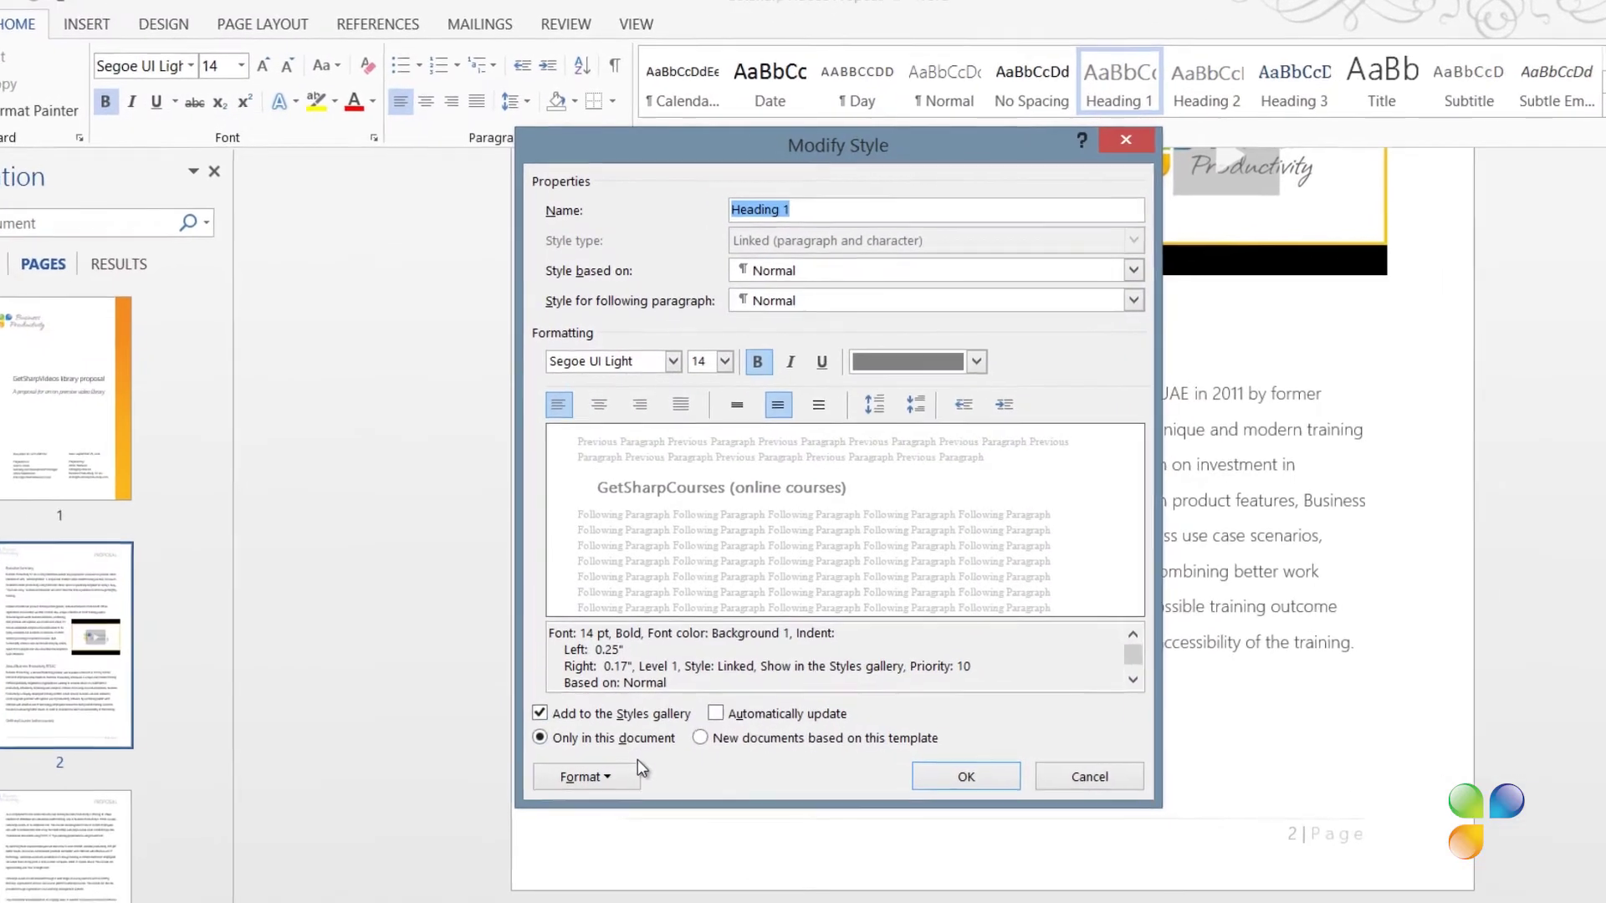
{"action": "left_click", "coordinate": [585, 685]}
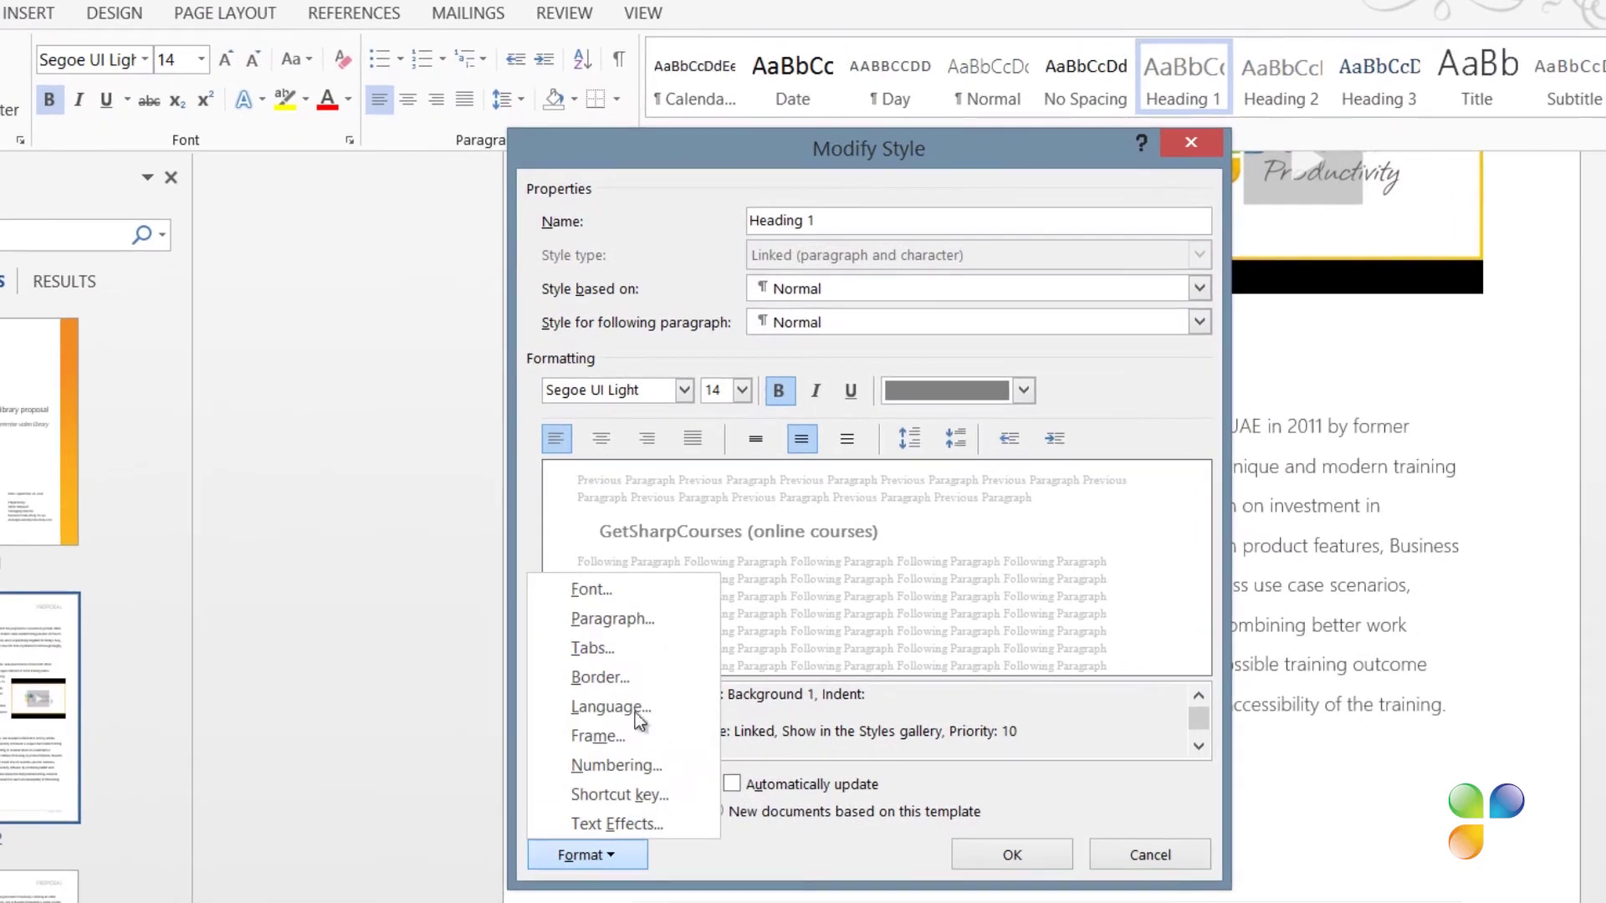
{"action": "left_click", "coordinate": [639, 624]}
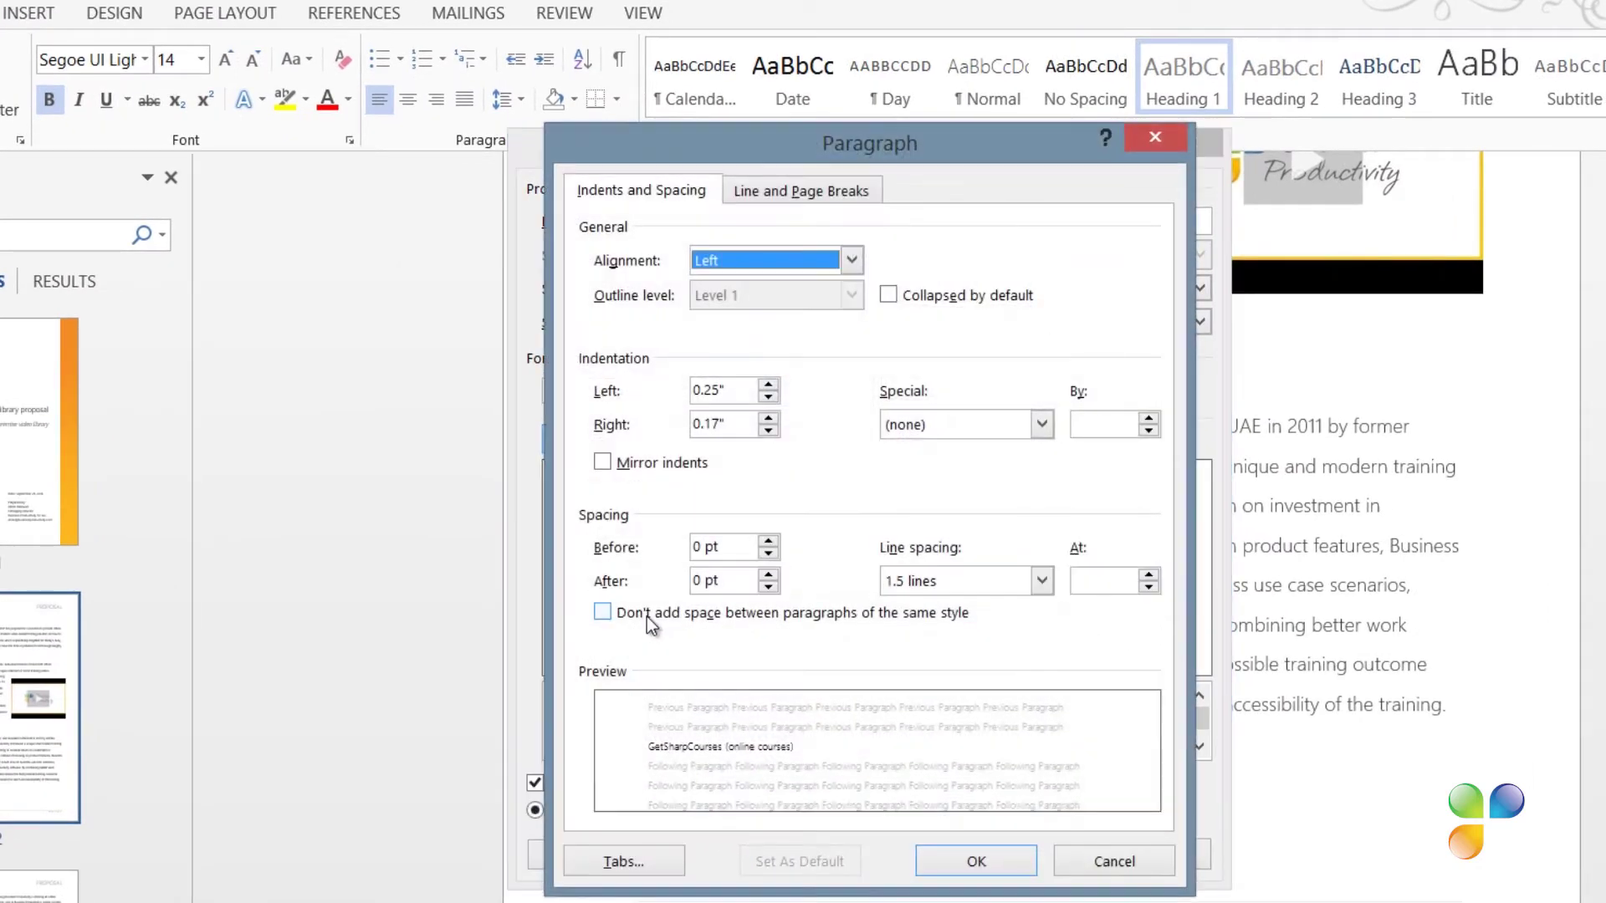
{"action": "left_click", "coordinate": [819, 194]}
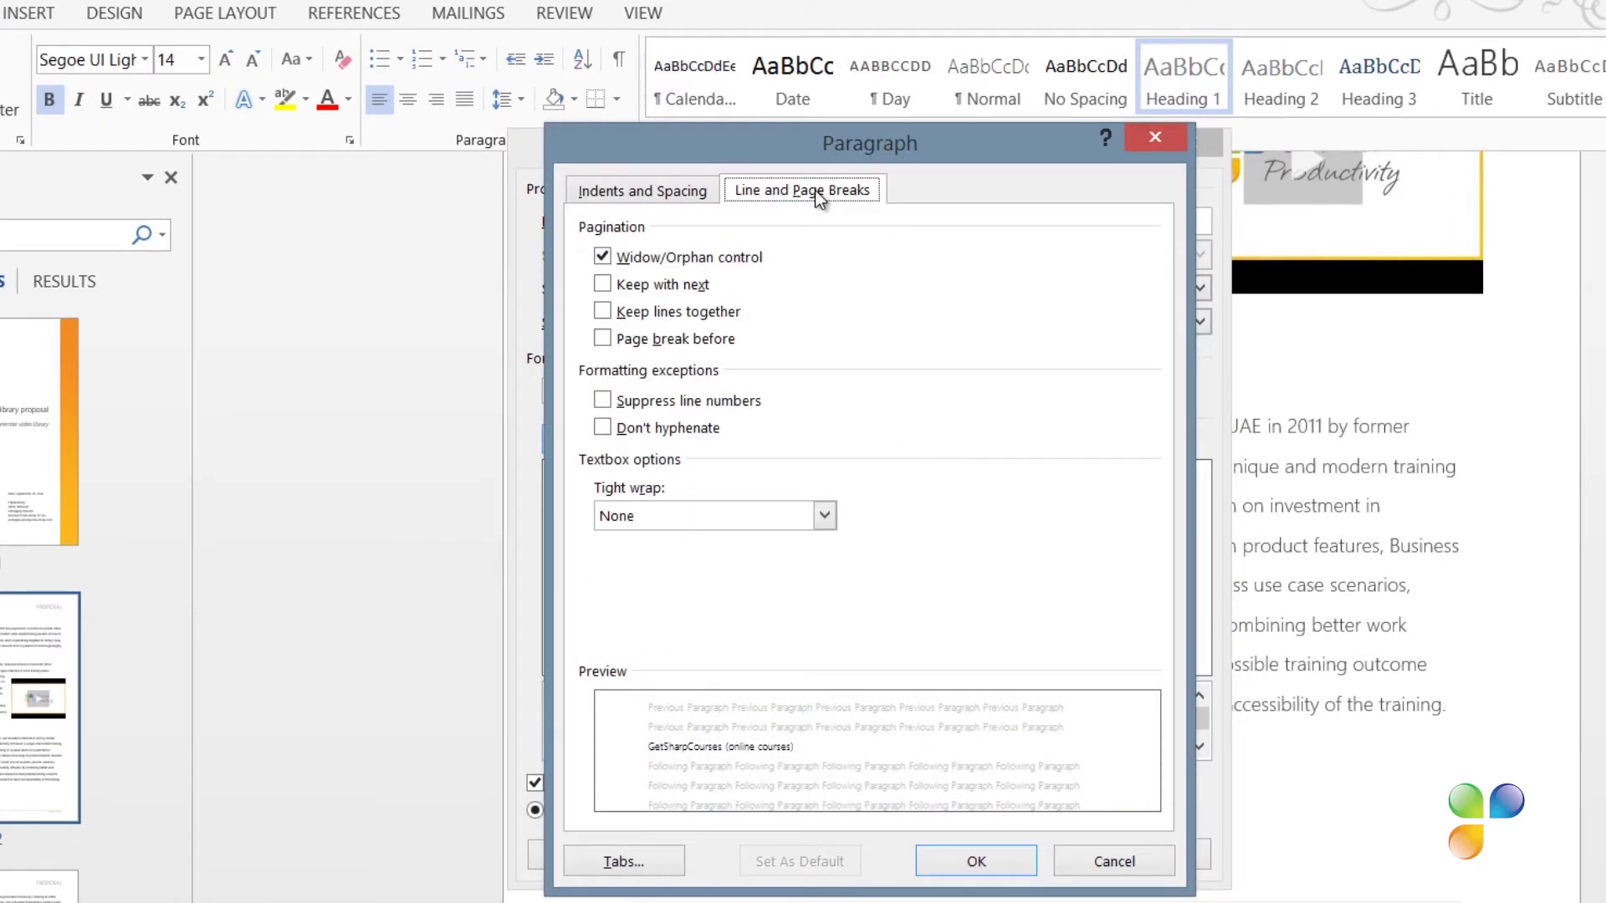
{"action": "left_click", "coordinate": [603, 286]}
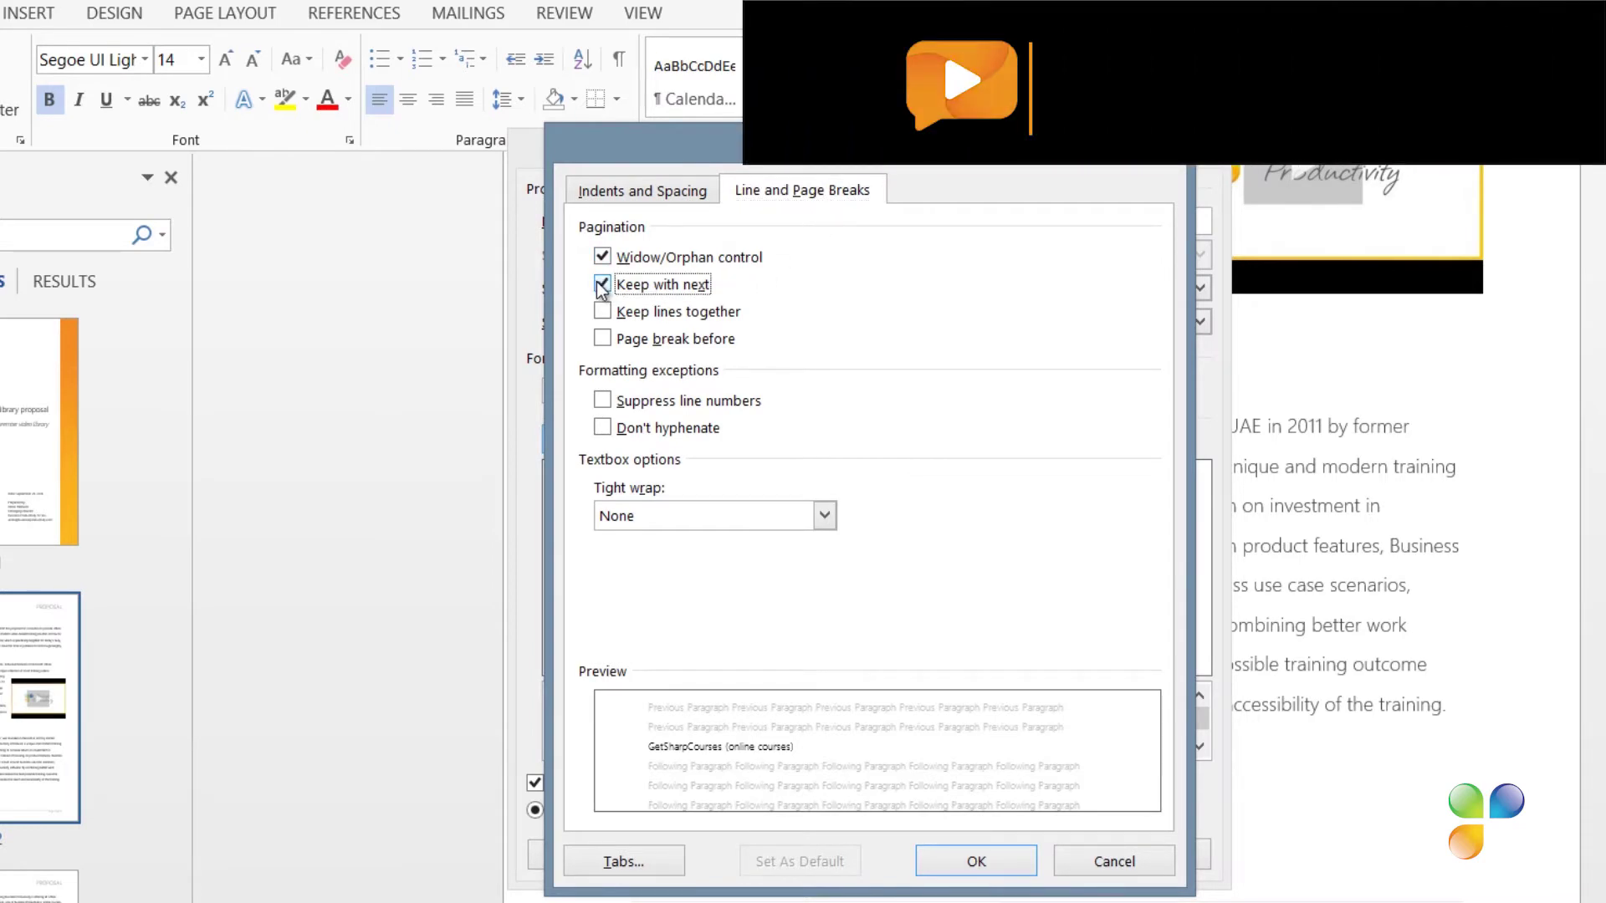
{"action": "left_click", "coordinate": [975, 860]}
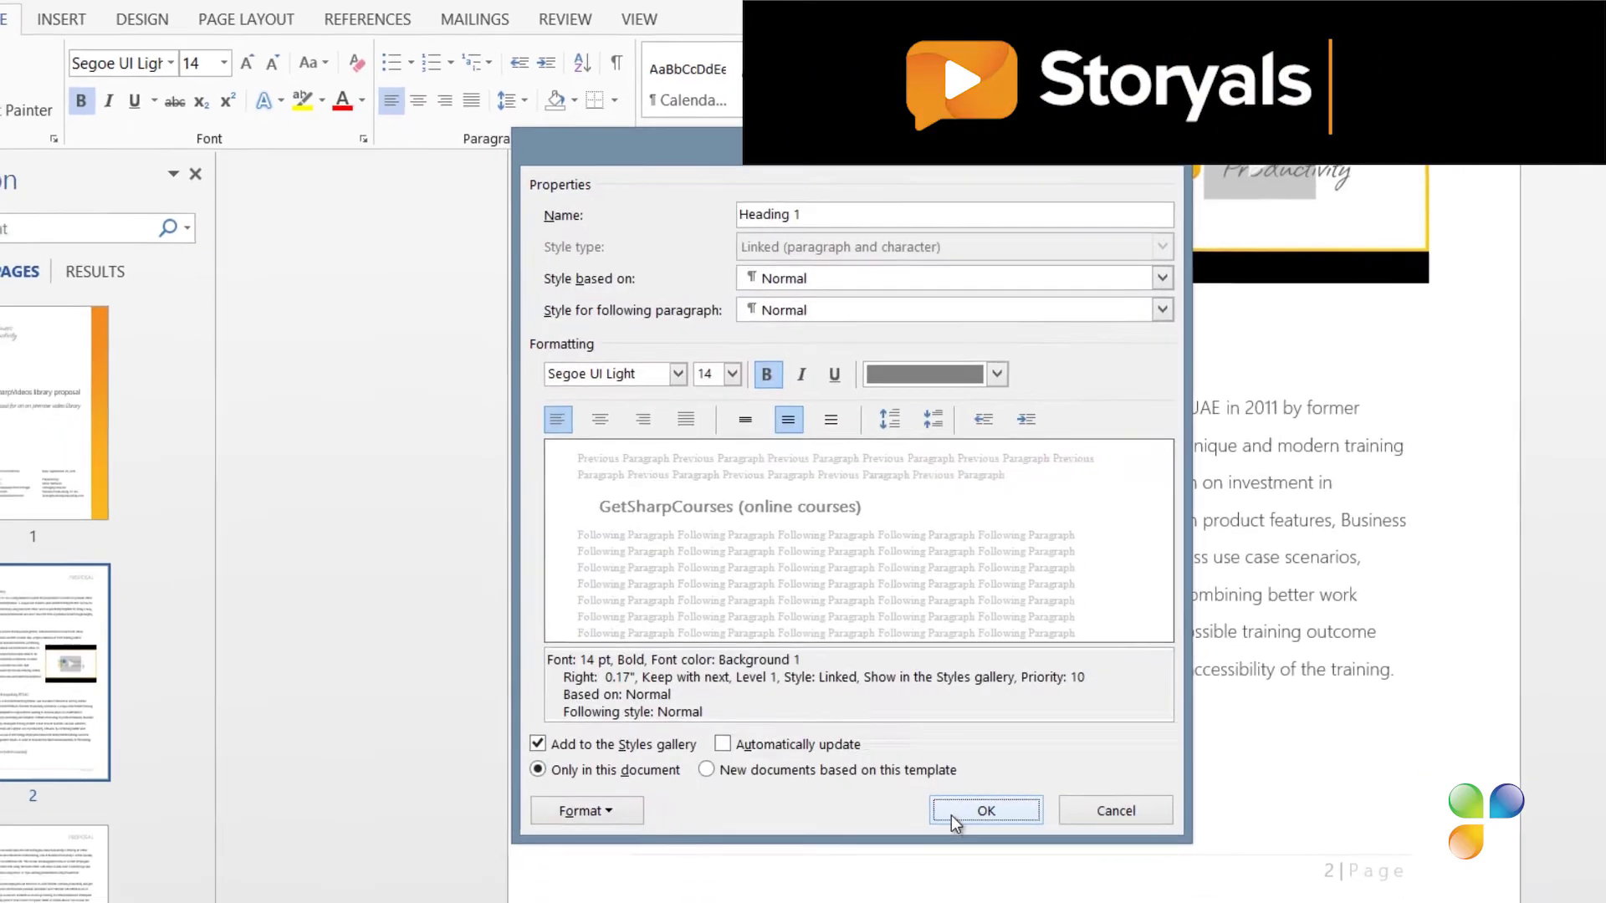
{"action": "left_click", "coordinate": [954, 813]}
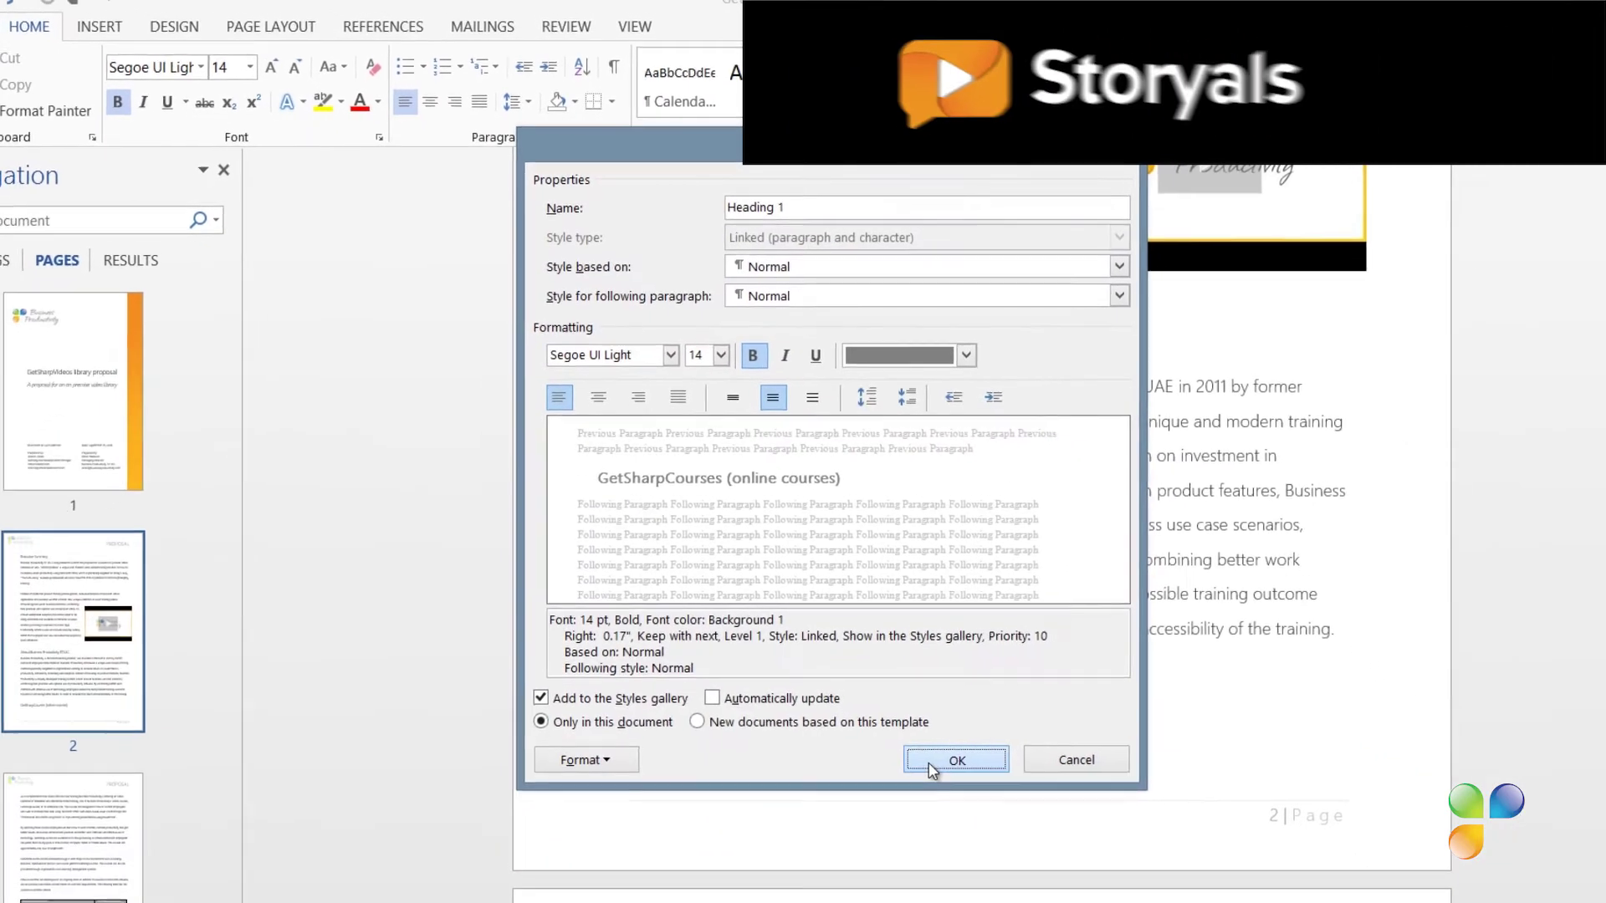
Step: Turn on Keep with next for the whole GetSharpCourses Titles table that starts on page 3
{"action": "scroll", "coordinate": [1022, 627], "scroll_direction": "down", "scroll_amount": 3}
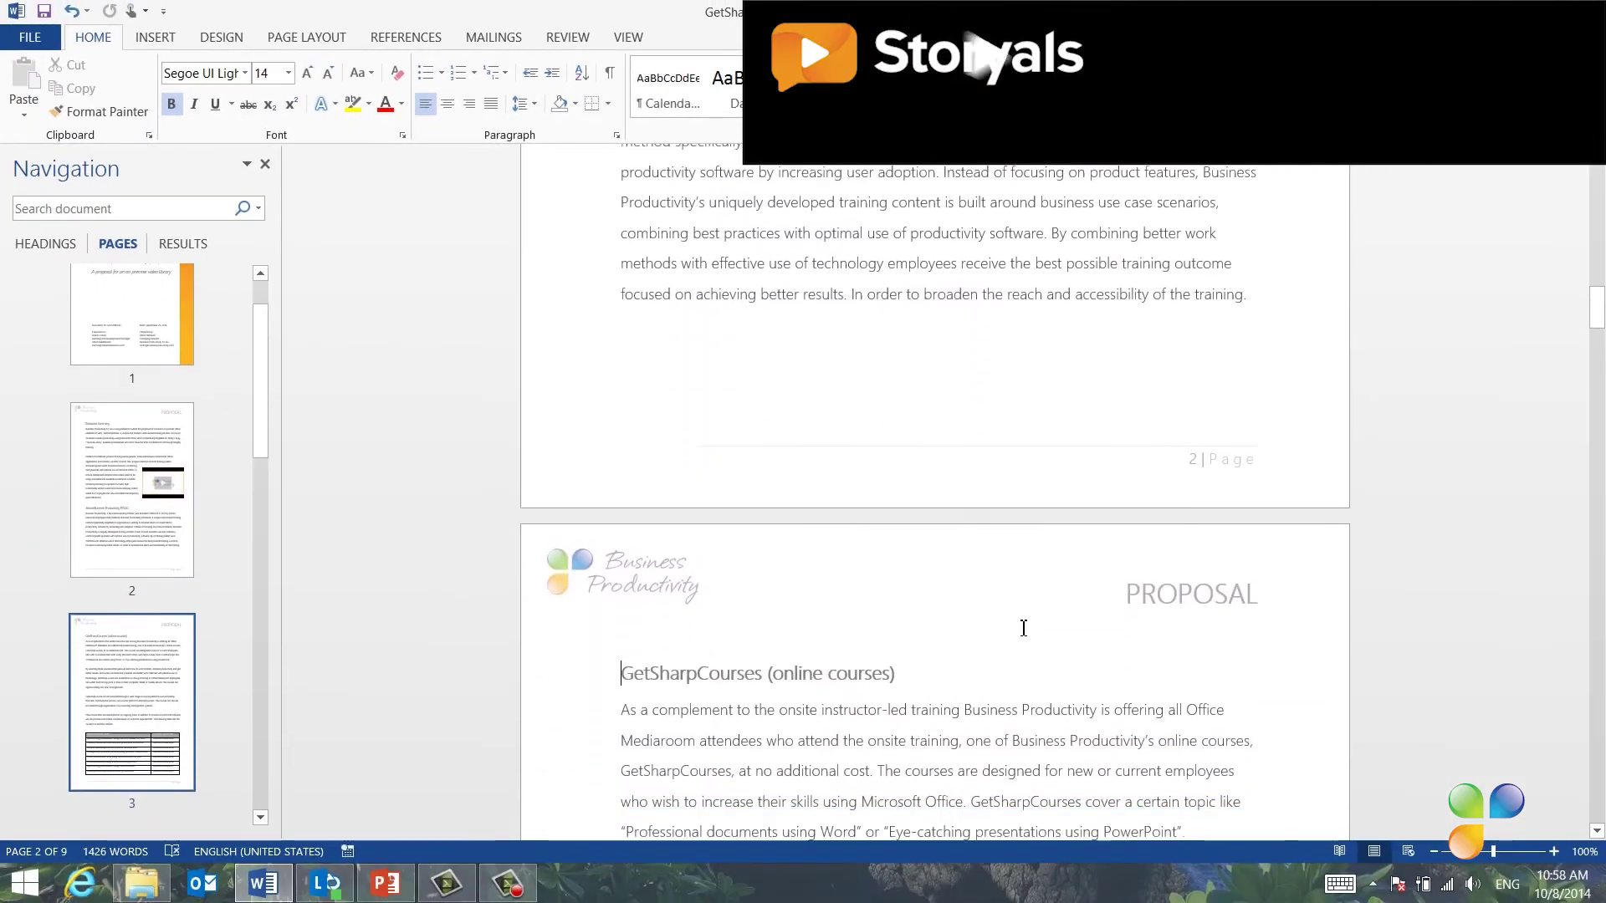
{"action": "scroll", "coordinate": [1023, 627], "scroll_direction": "down", "scroll_amount": 5}
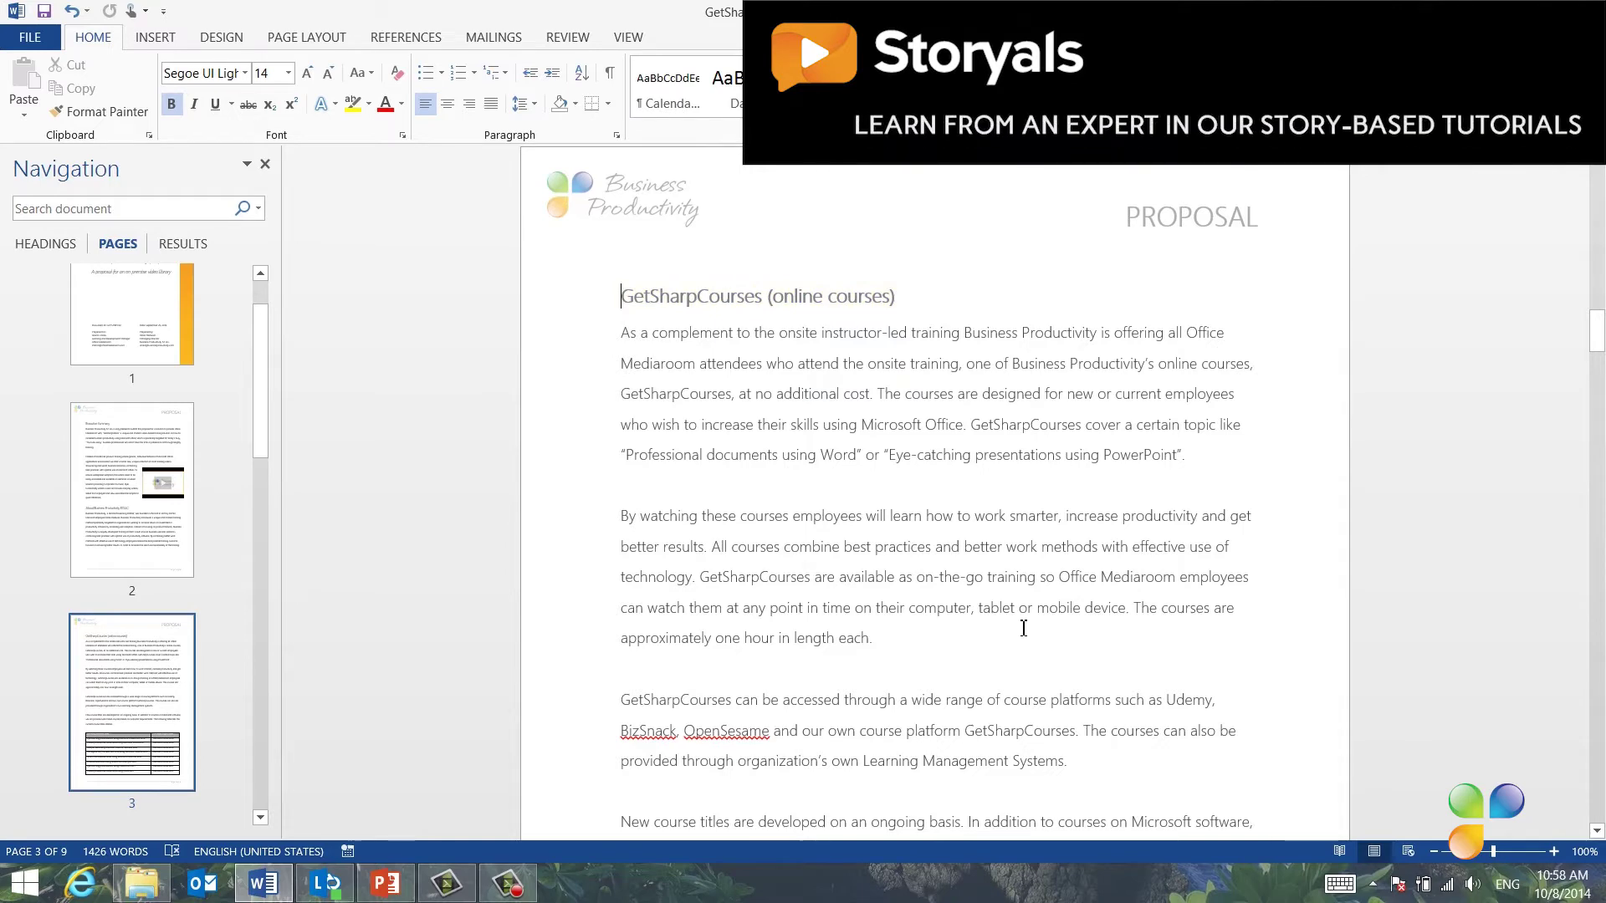
{"action": "scroll", "coordinate": [1024, 627], "scroll_direction": "down", "scroll_amount": 10}
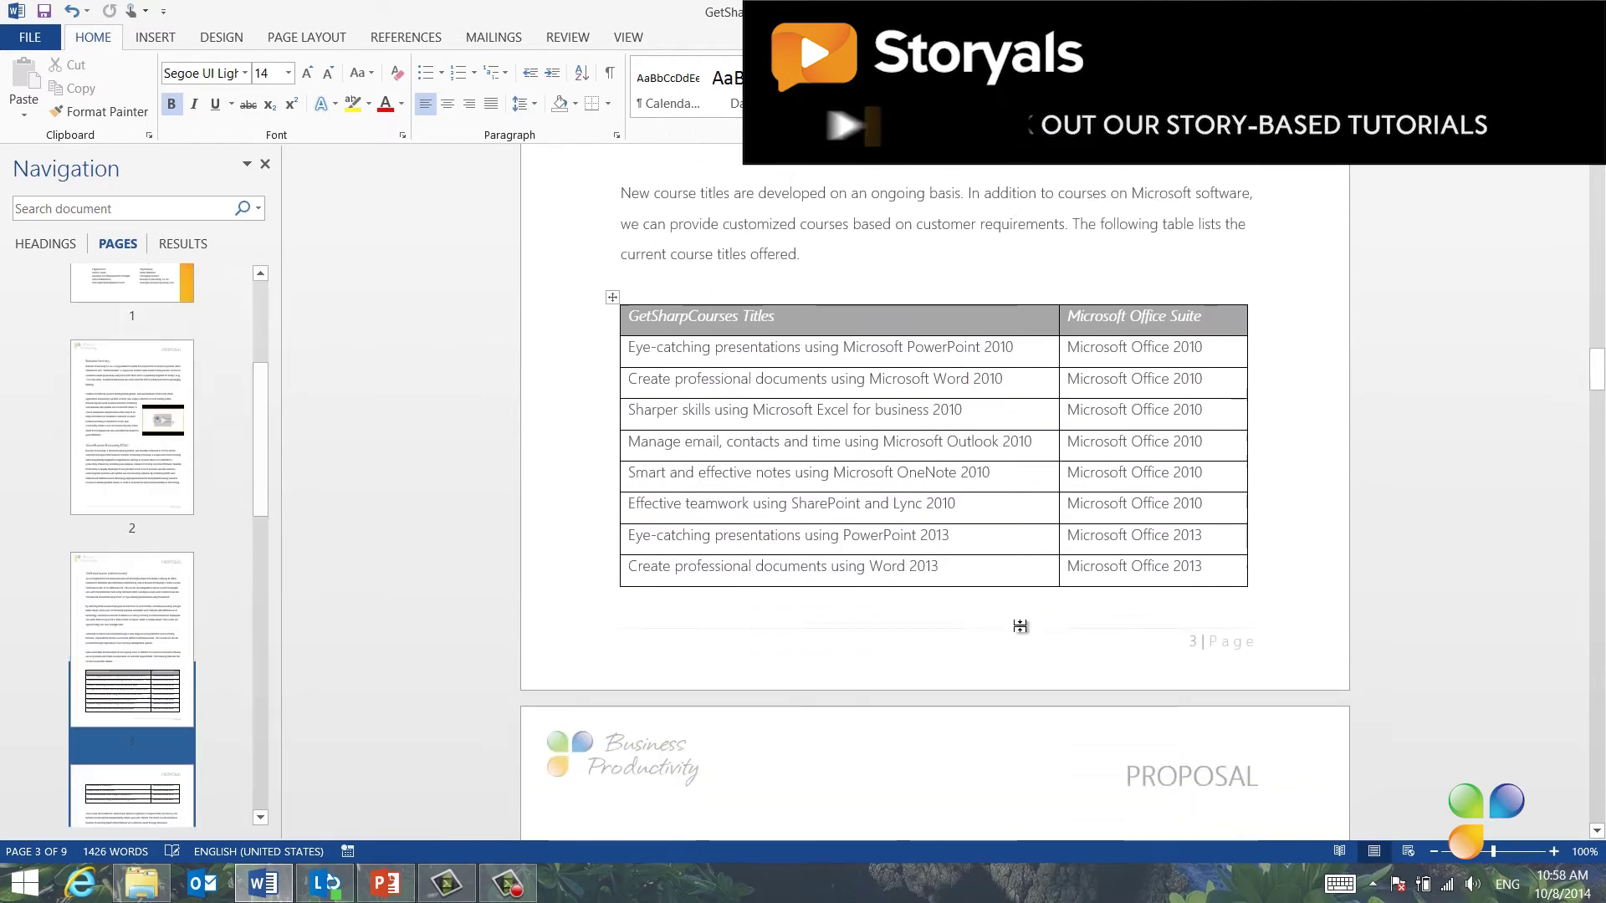
{"action": "scroll", "coordinate": [1023, 633], "scroll_direction": "up", "scroll_amount": 2}
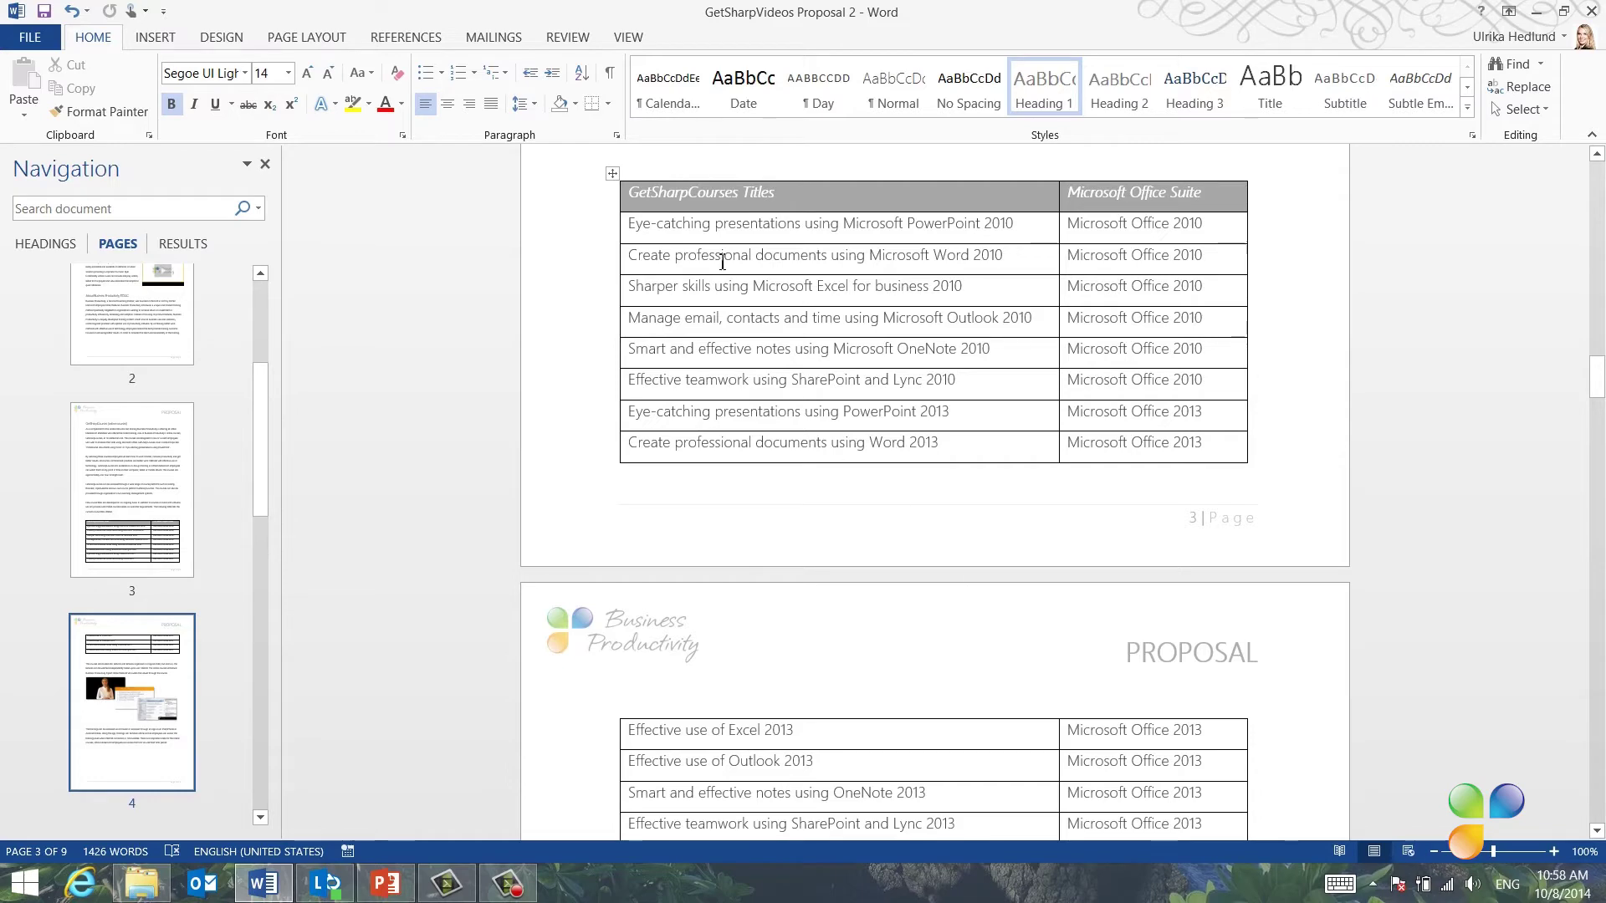
{"action": "left_click", "coordinate": [613, 175]}
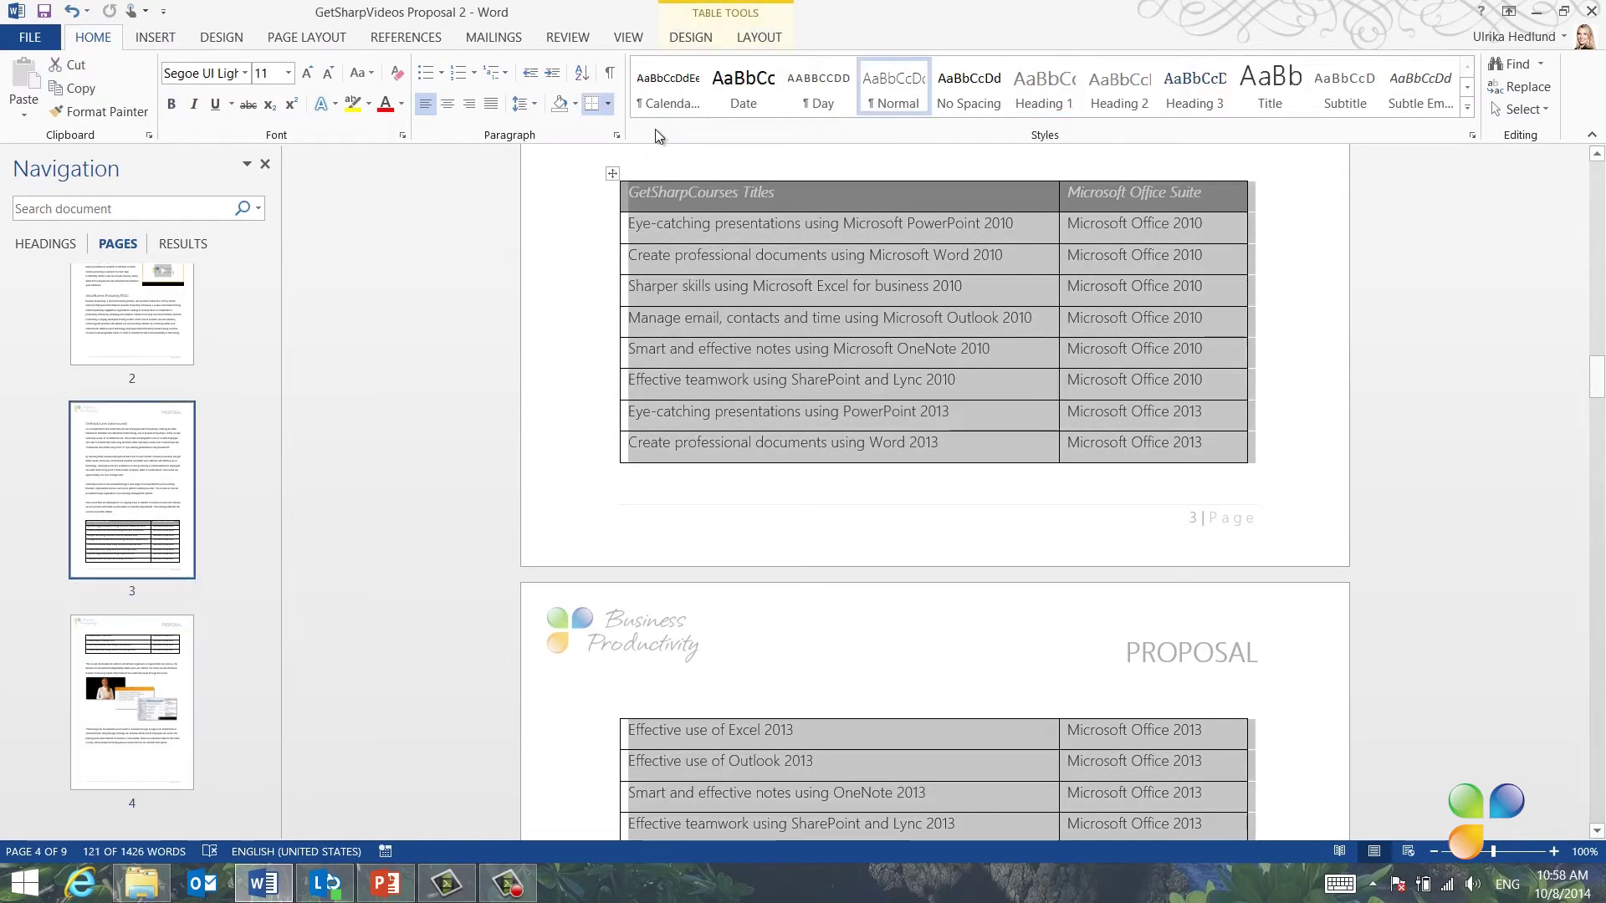
{"action": "left_click", "coordinate": [617, 137]}
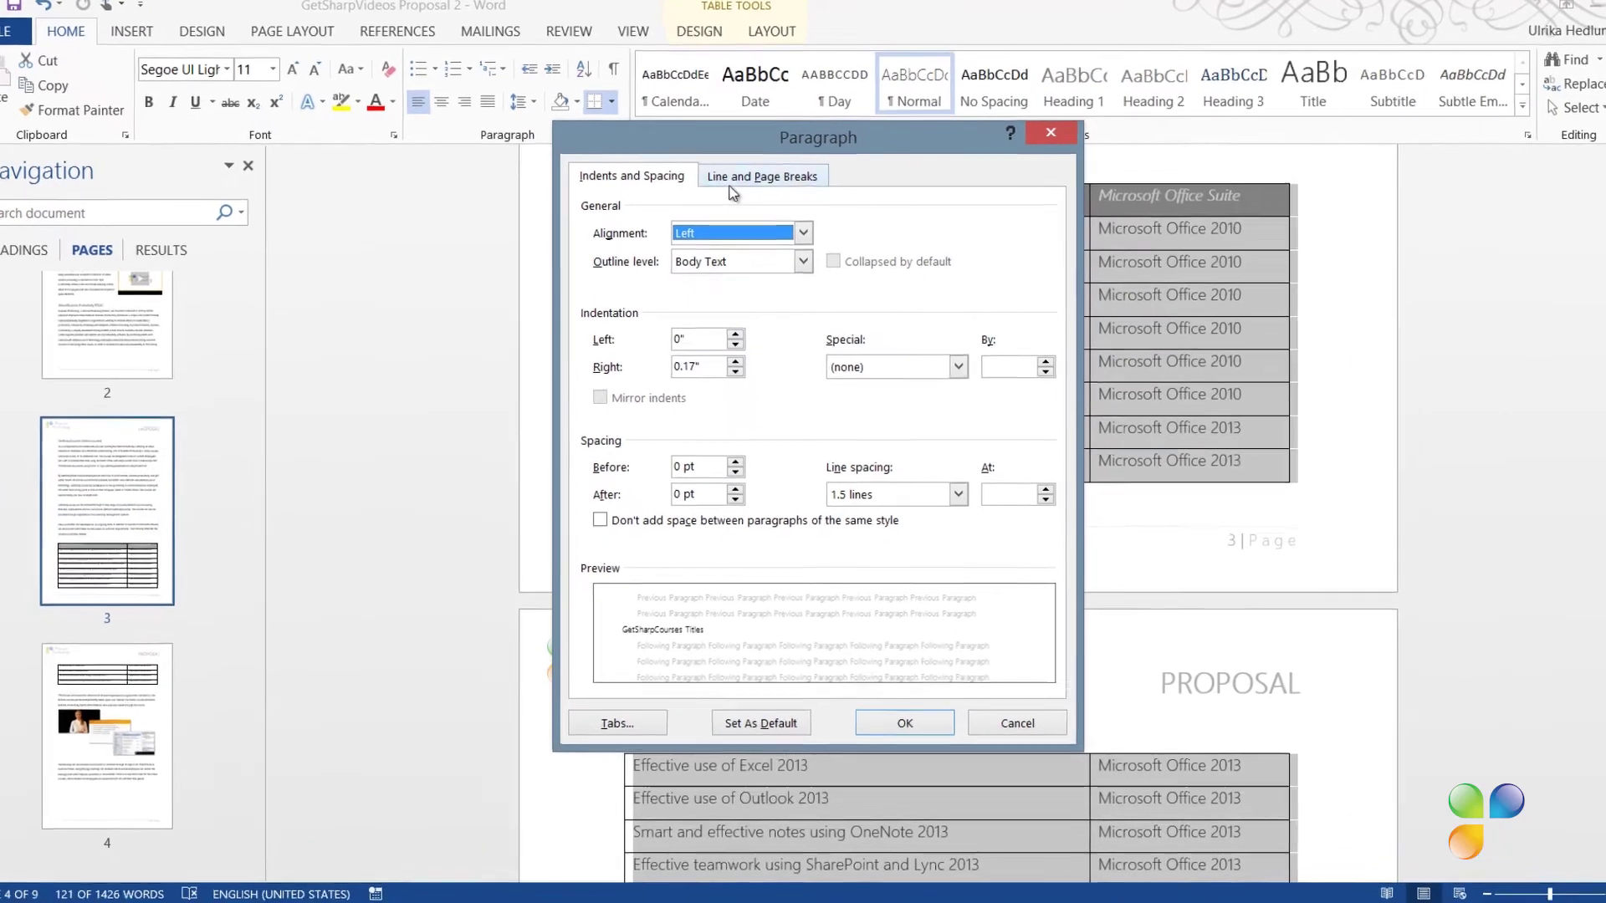
{"action": "left_click", "coordinate": [752, 173]}
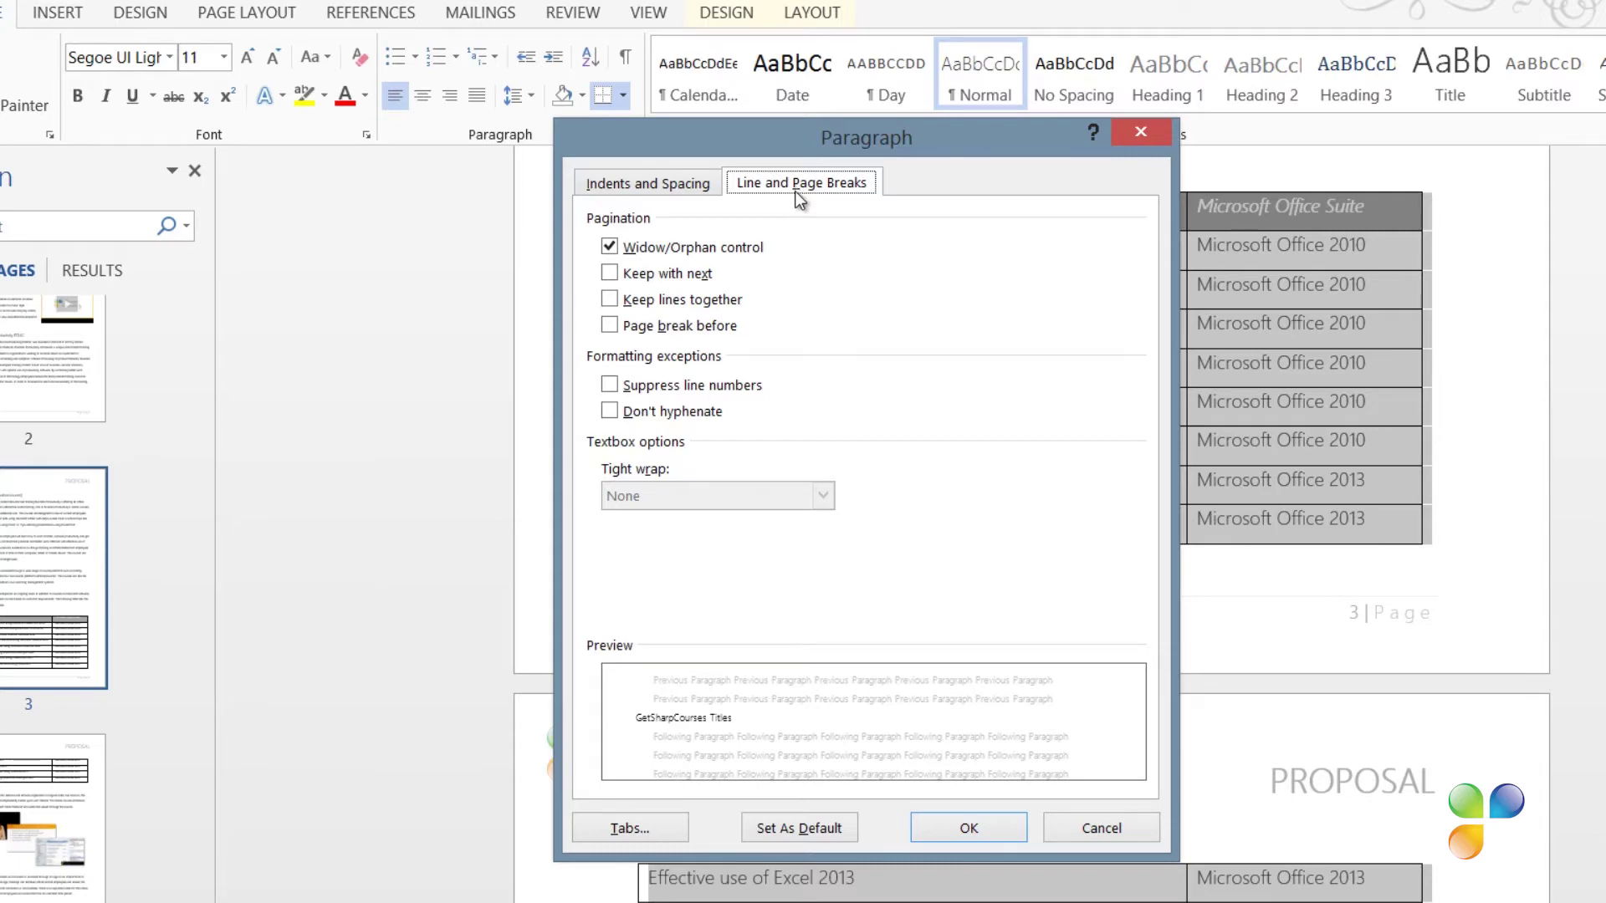
{"action": "left_click", "coordinate": [610, 274]}
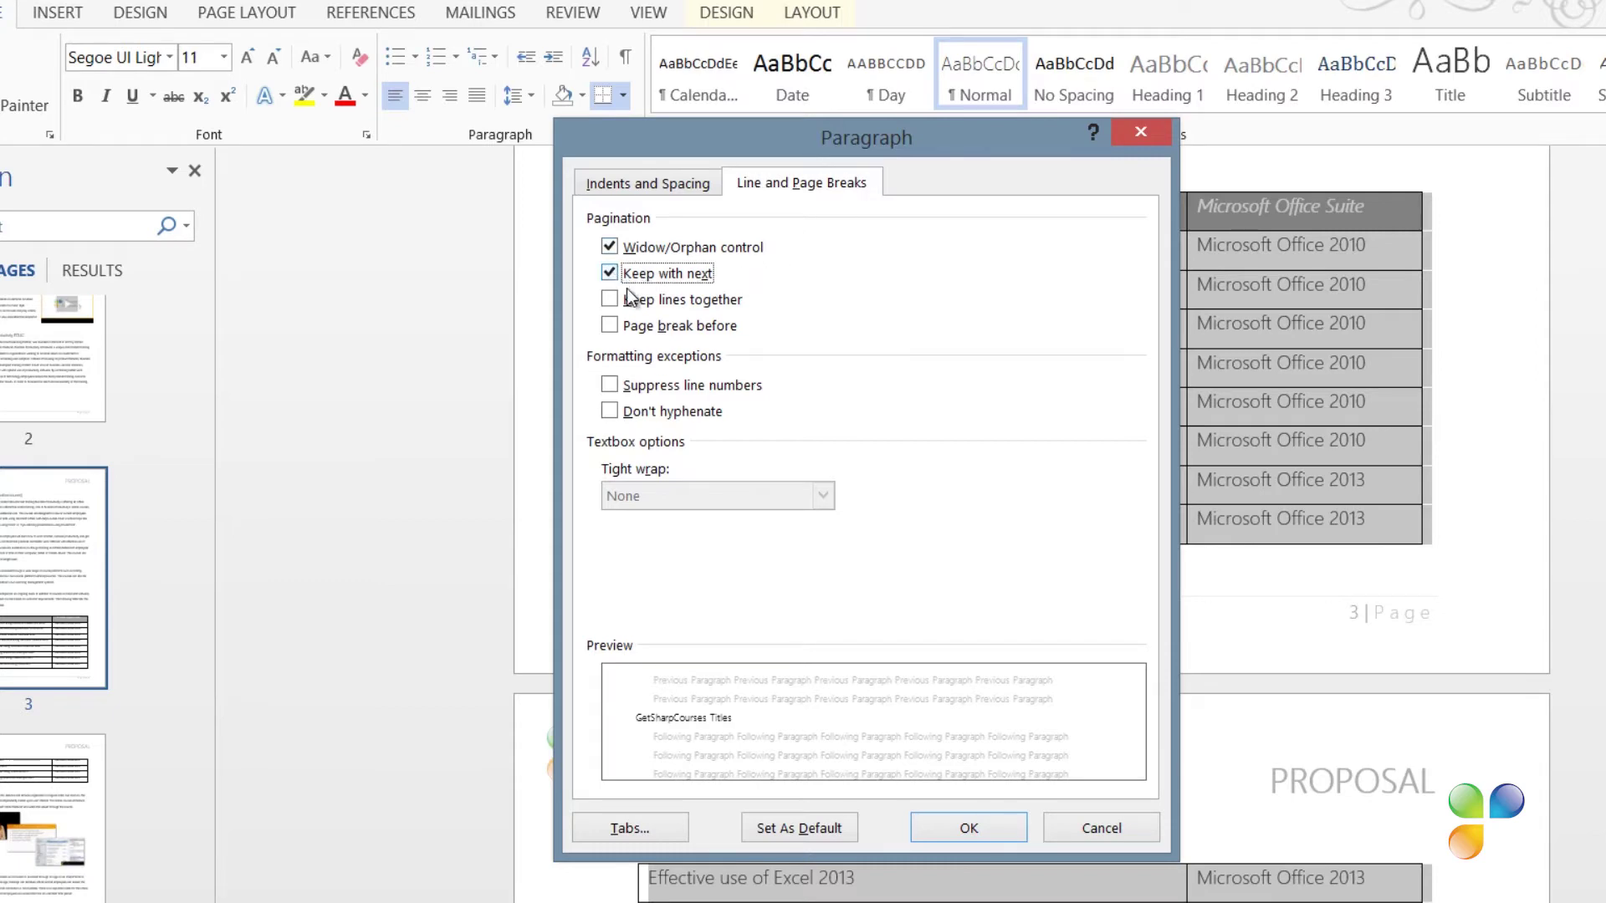
{"action": "left_click", "coordinate": [971, 830]}
{"action": "scroll", "coordinate": [1268, 511], "scroll_direction": "down", "scroll_amount": 3}
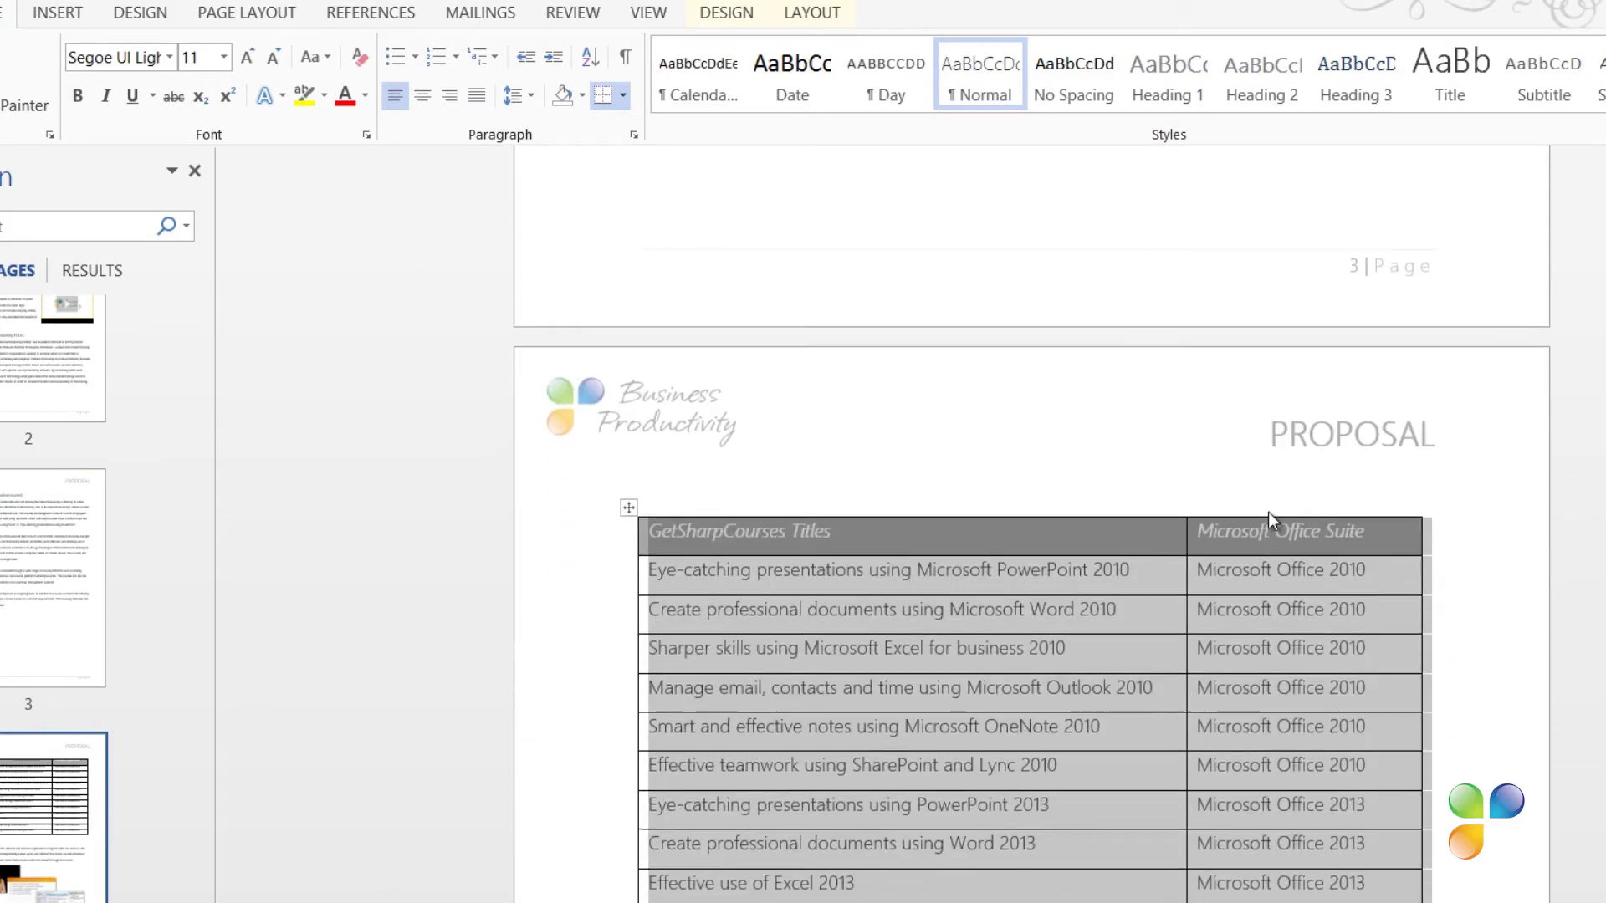
{"action": "scroll", "coordinate": [1455, 507], "scroll_direction": "down", "scroll_amount": 5}
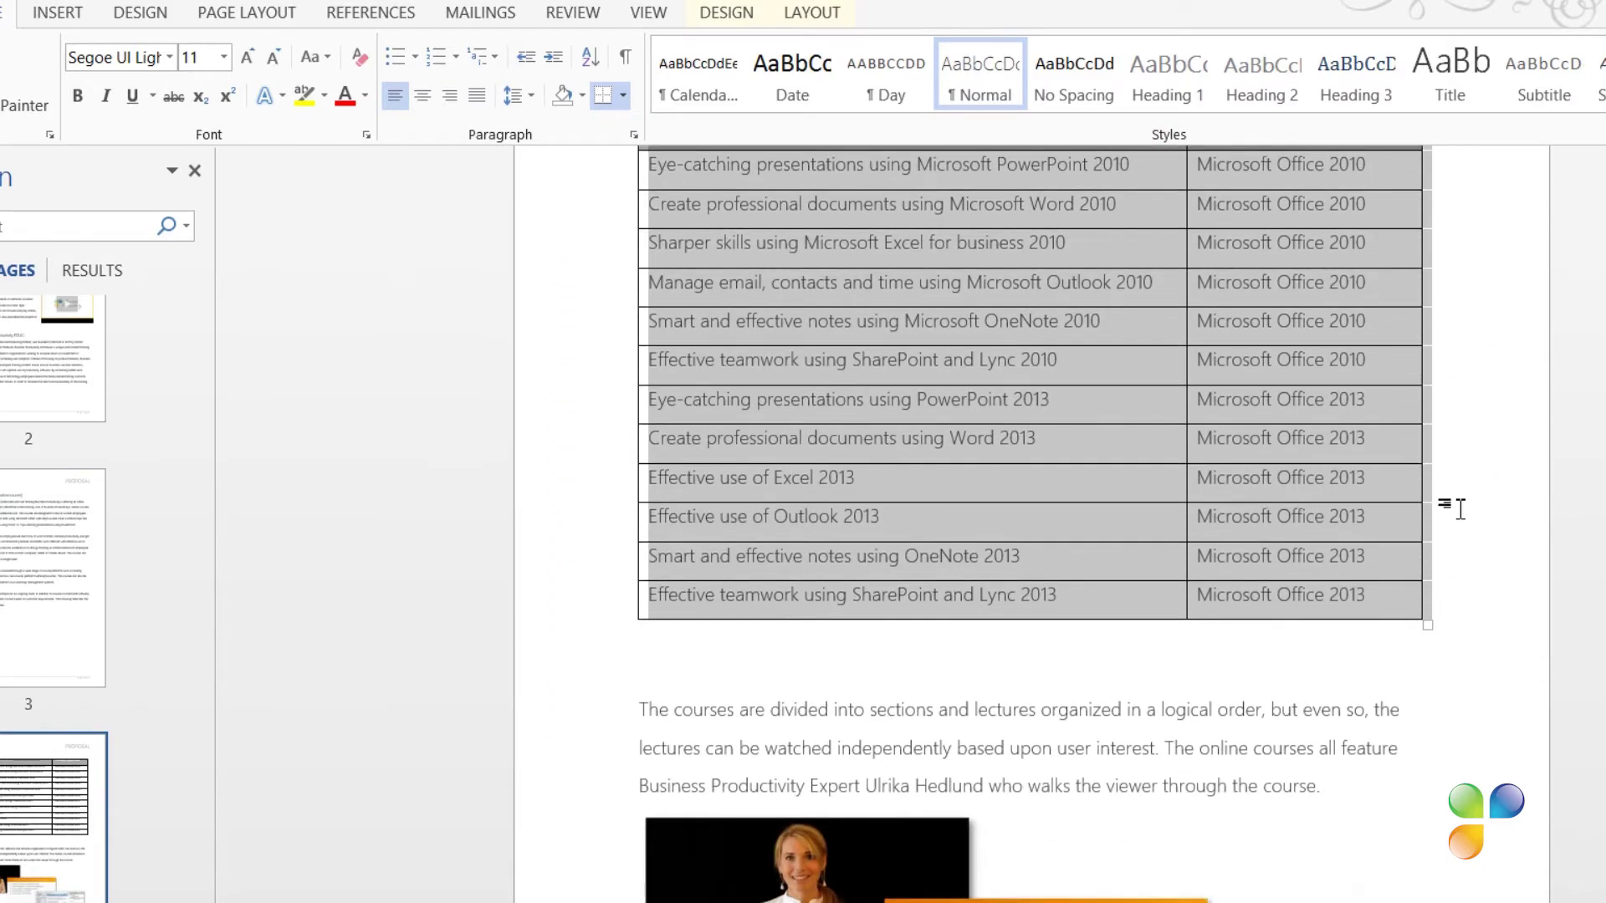
{"action": "scroll", "coordinate": [1460, 508], "scroll_direction": "down", "scroll_amount": 4}
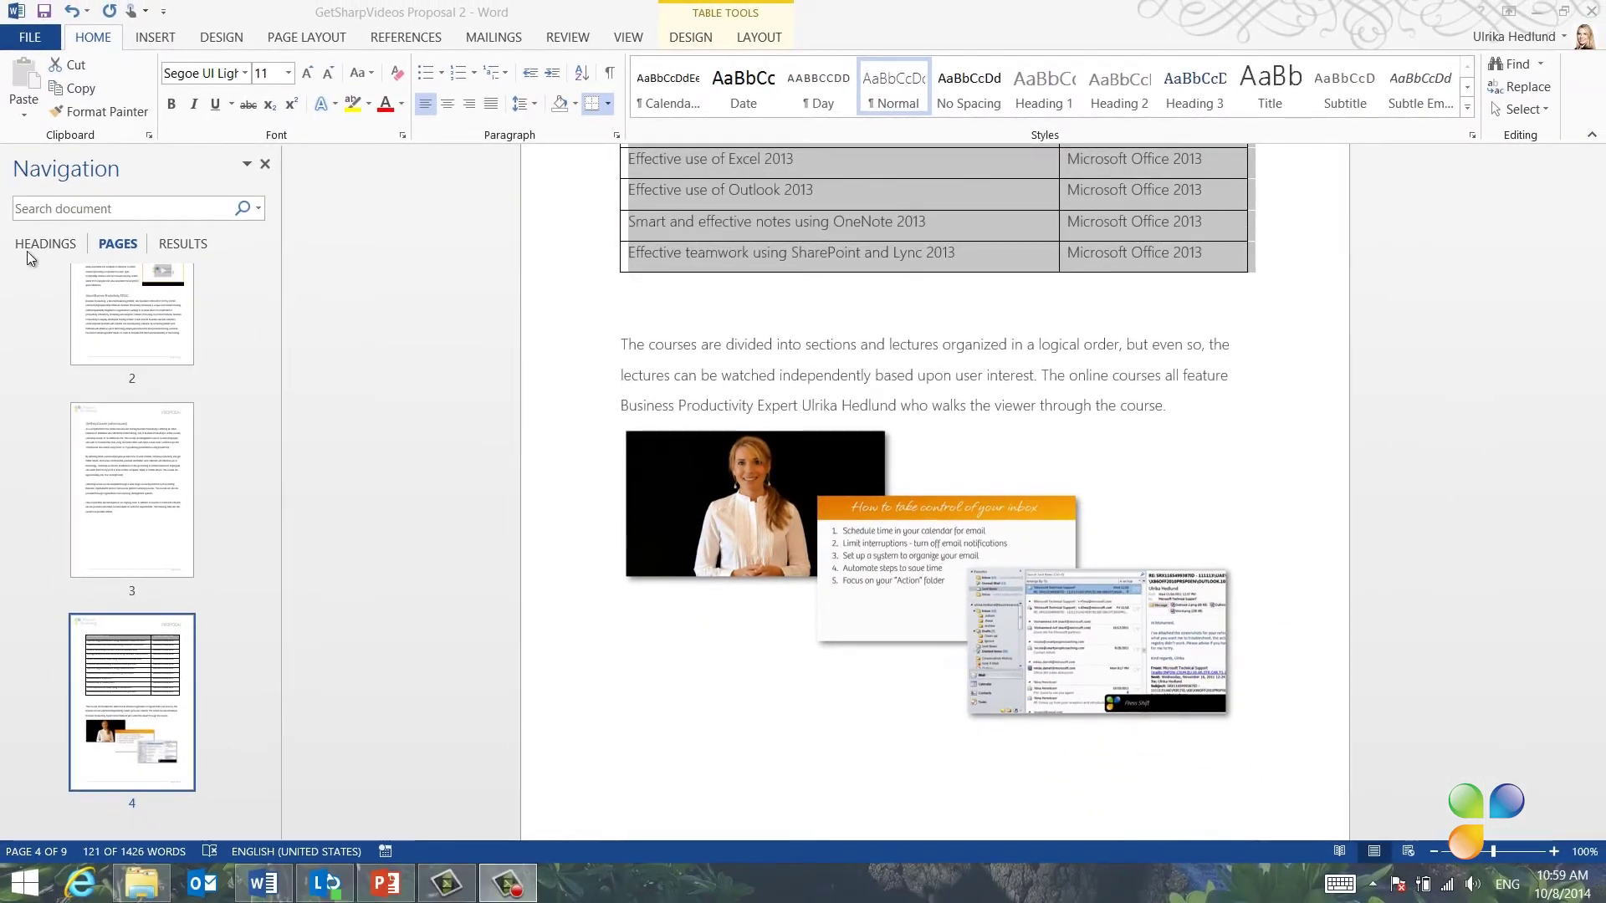
Step: Insert a table with four columns and two rows below the introductory sentence in the Appendix section
{"action": "left_click", "coordinate": [25, 245]}
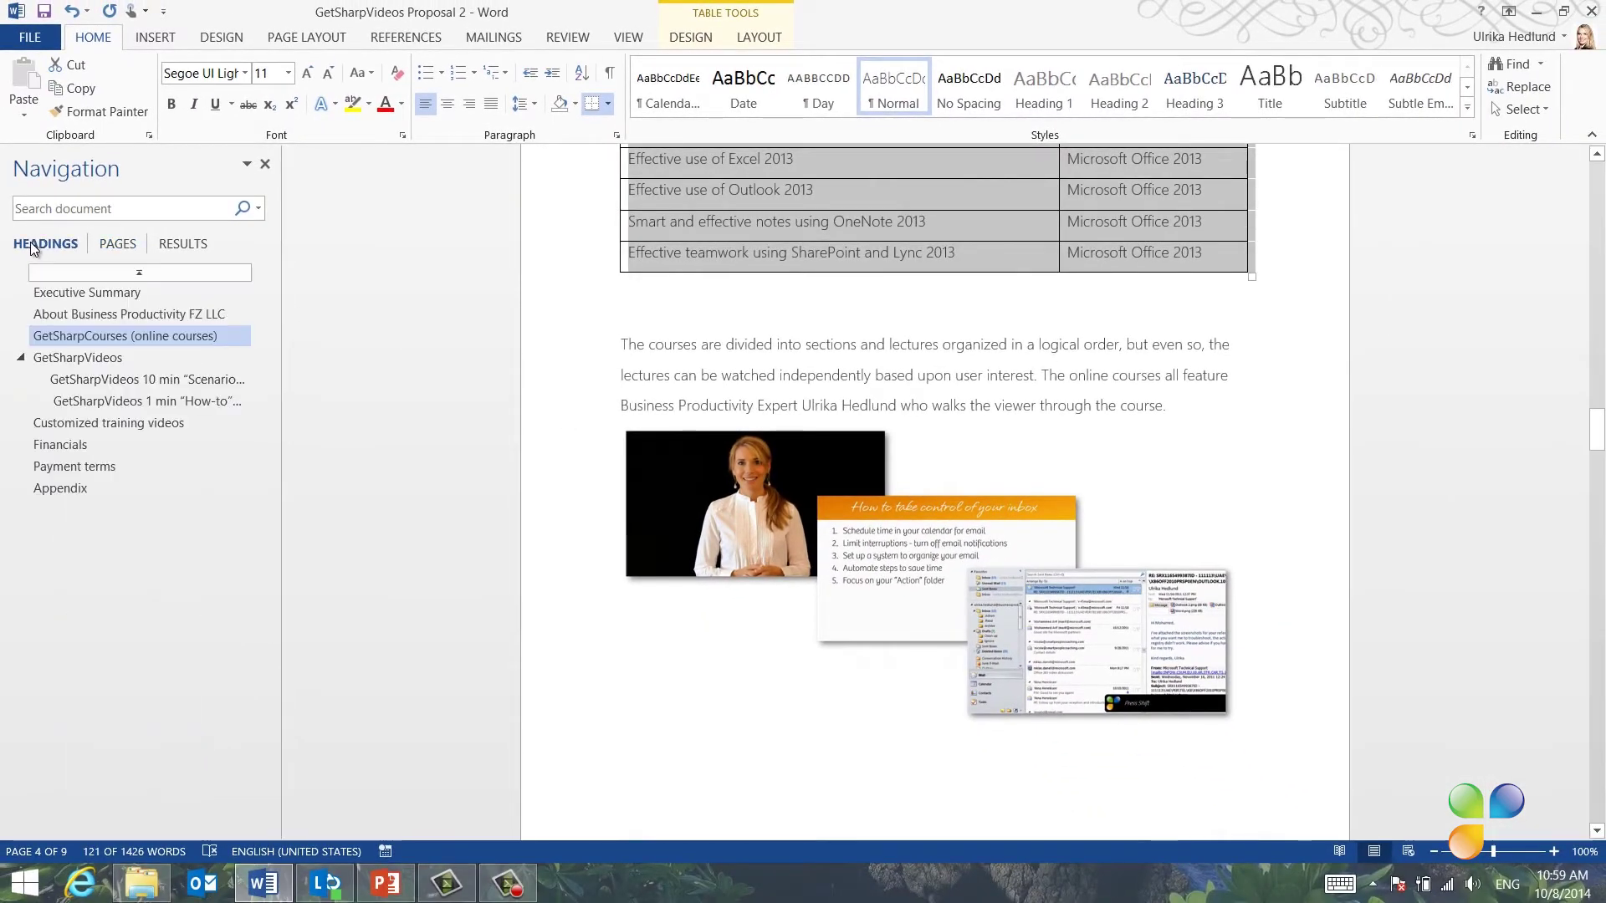
{"action": "left_click", "coordinate": [65, 489]}
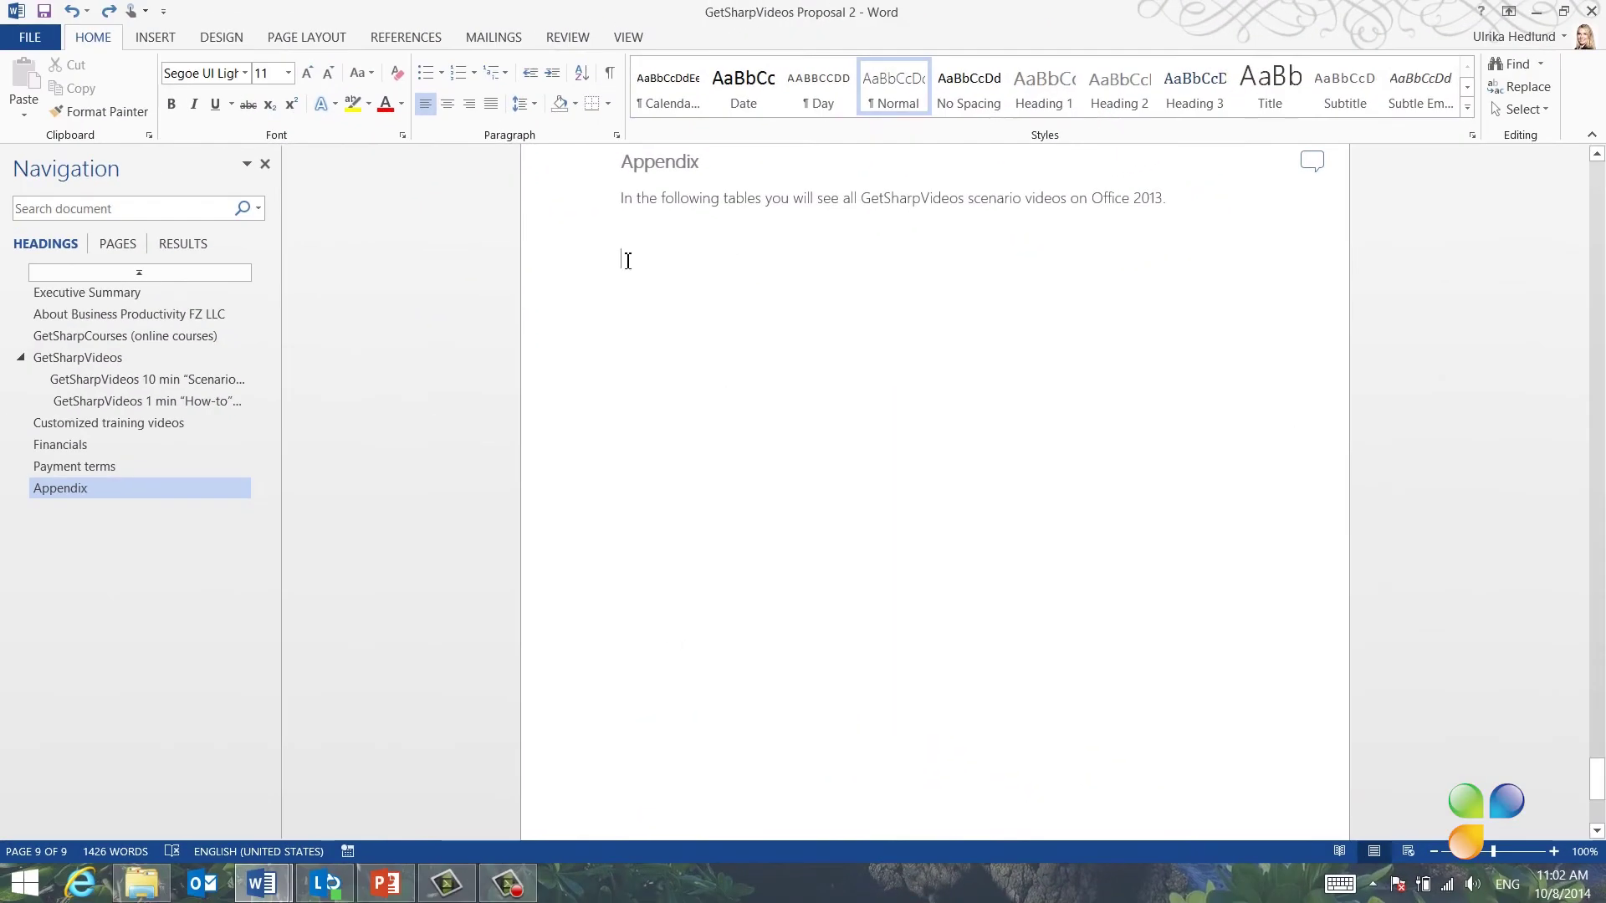
{"action": "left_click", "coordinate": [613, 261]}
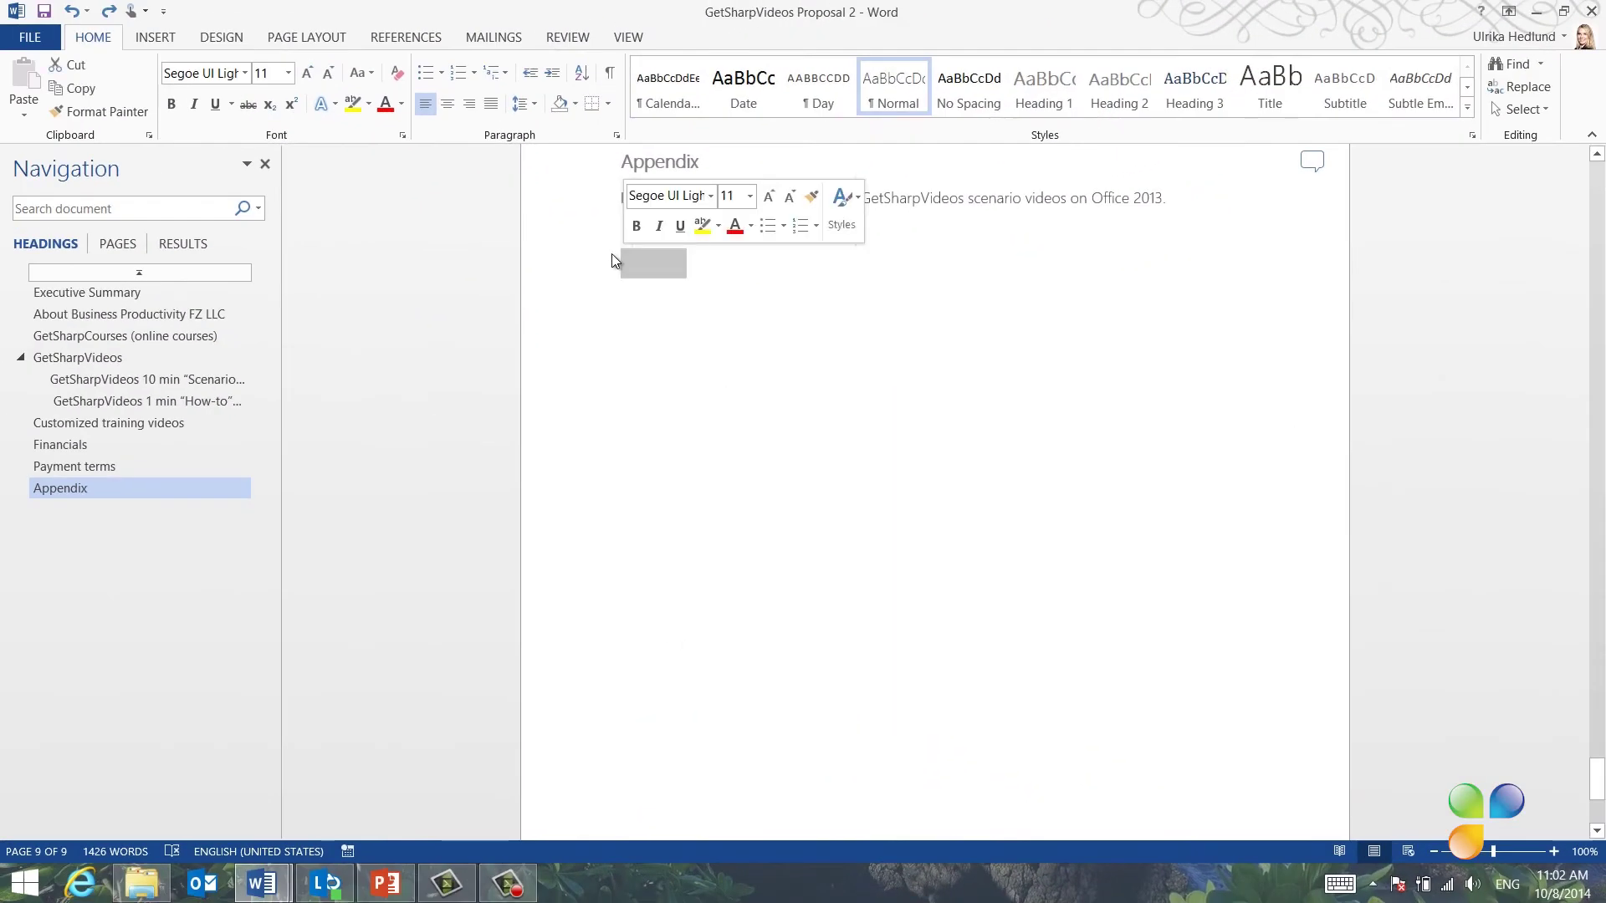
{"action": "left_click", "coordinate": [155, 37]}
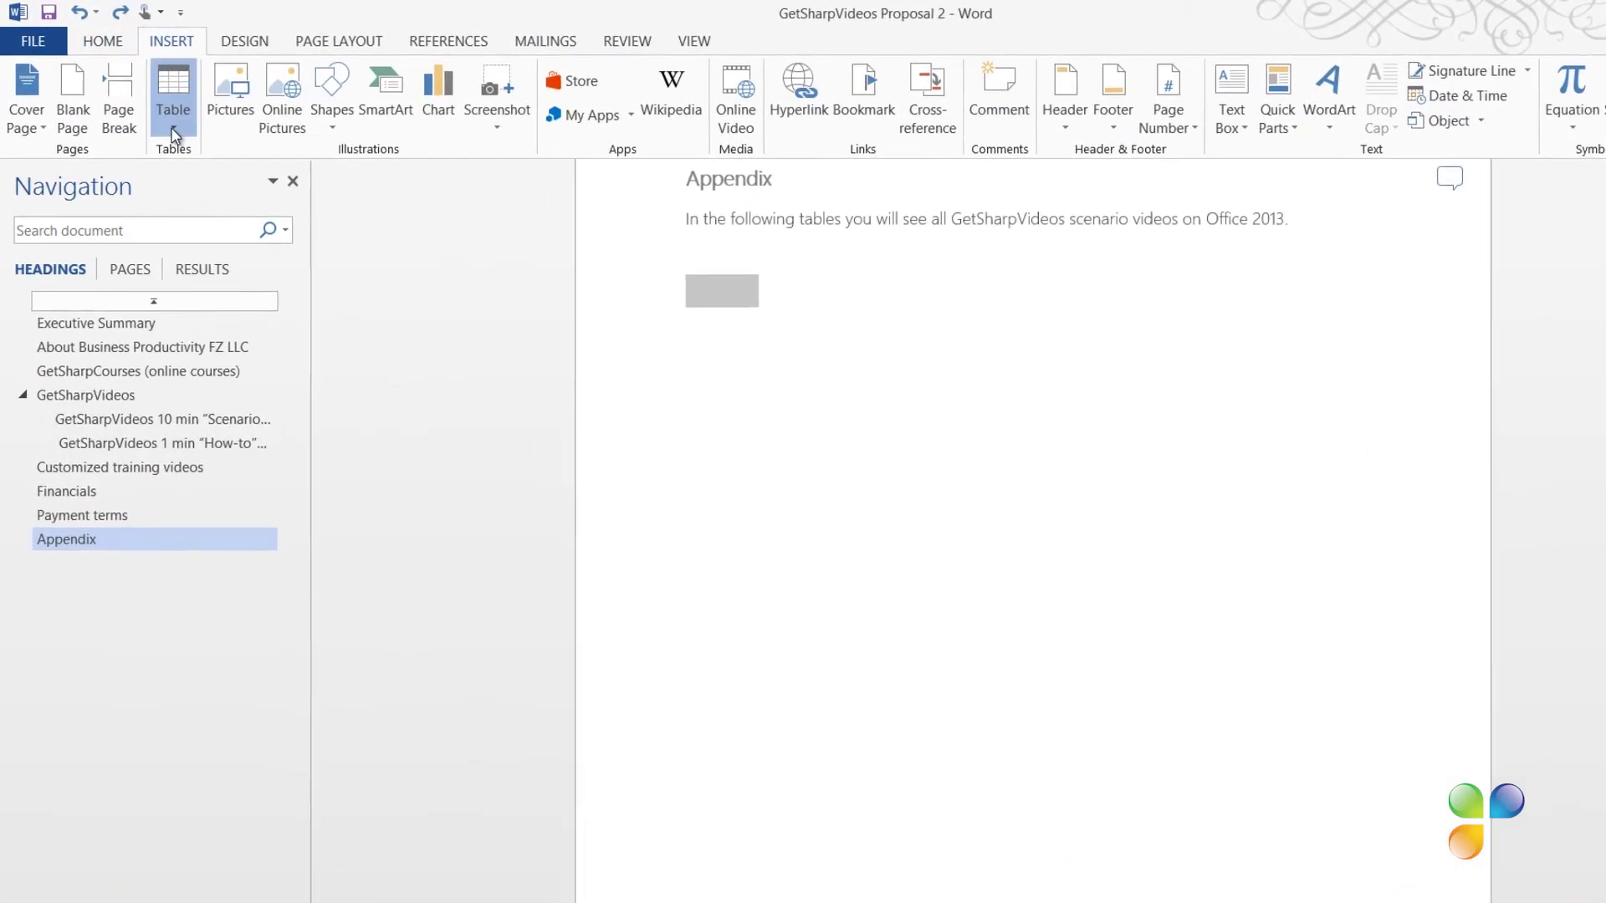
{"action": "left_click", "coordinate": [174, 131]}
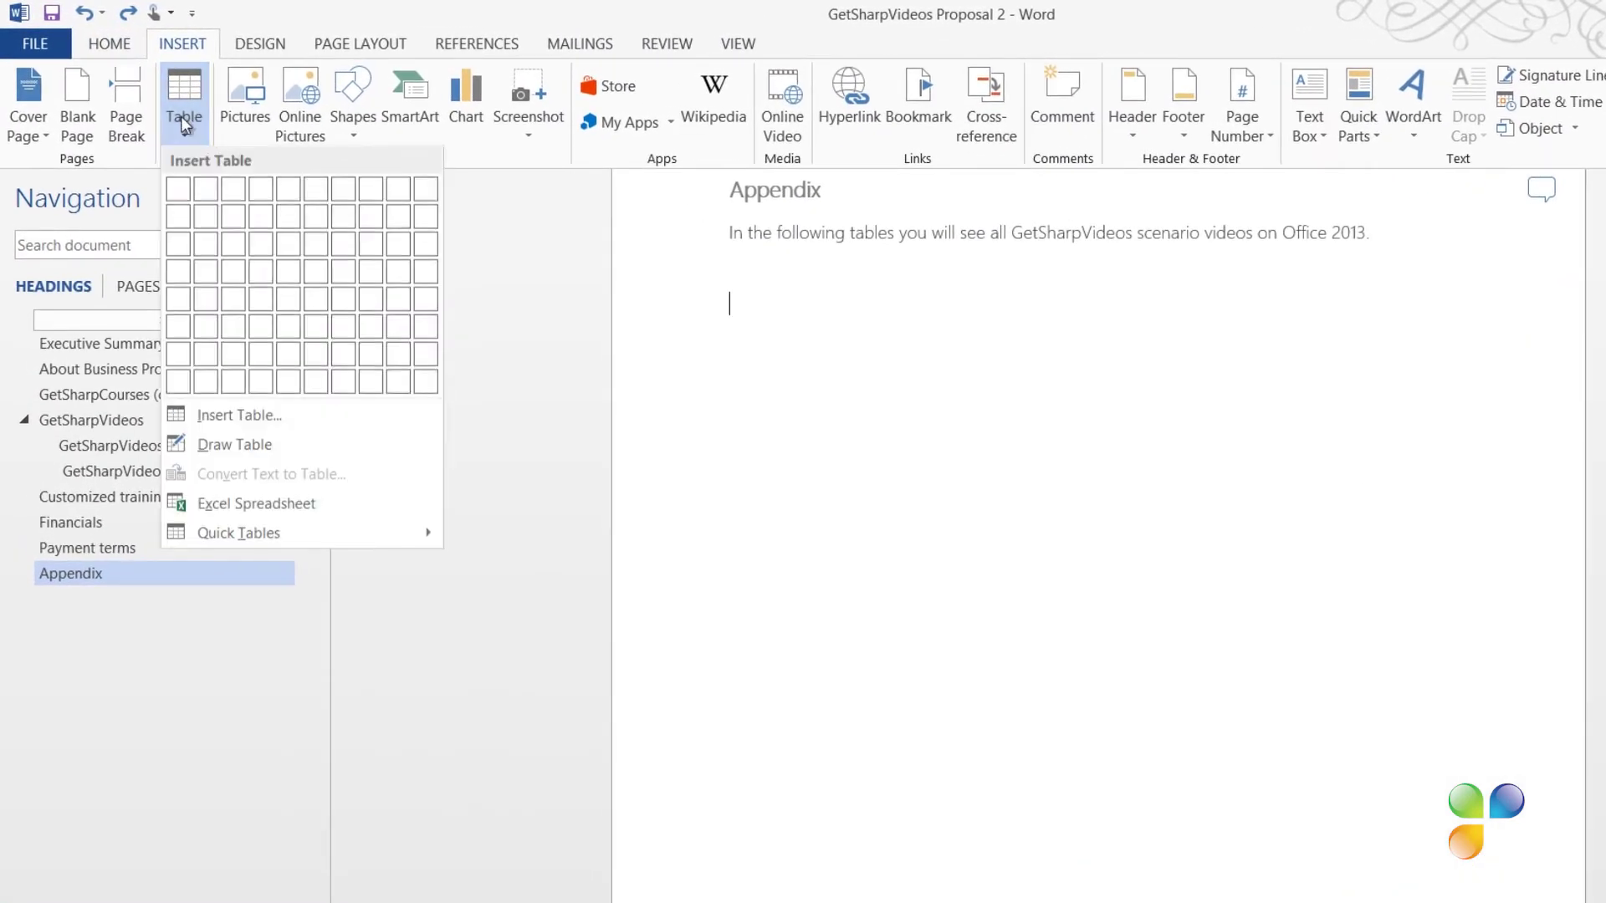
{"action": "left_click", "coordinate": [261, 221]}
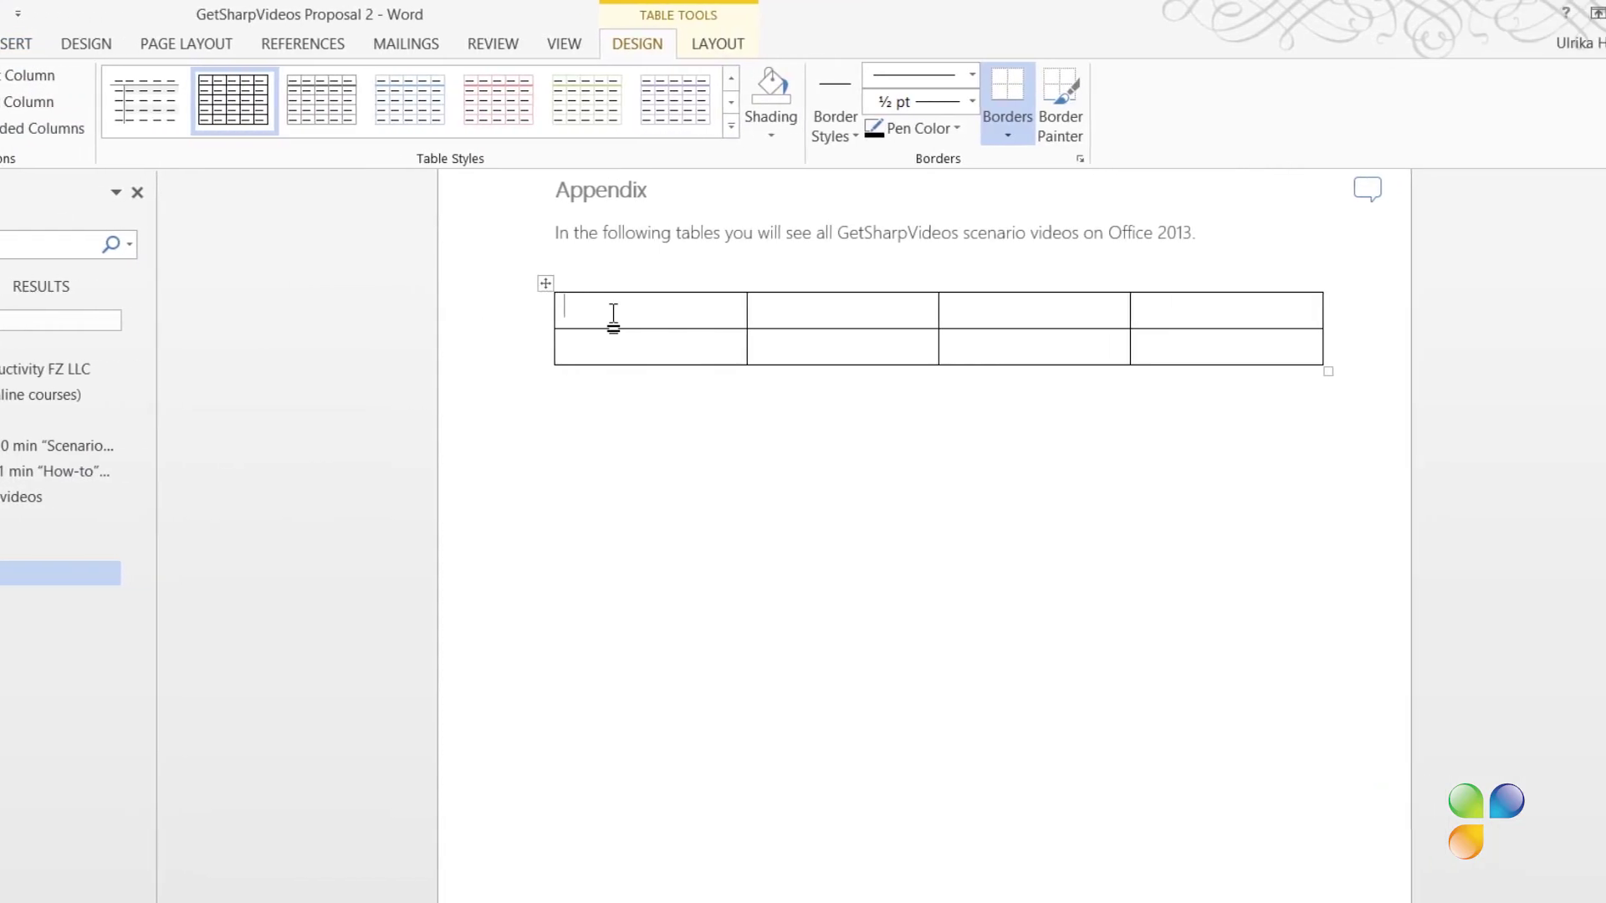
Step: Merge the top row of the Appendix table into one cell and enter "GetSharpVideos - - Scenario videos featuring Microsoft Office 2013"
{"action": "left_click_drag", "start_coordinate": [506, 317], "coordinate": [1057, 311]}
{"action": "right_click", "coordinate": [1057, 311]}
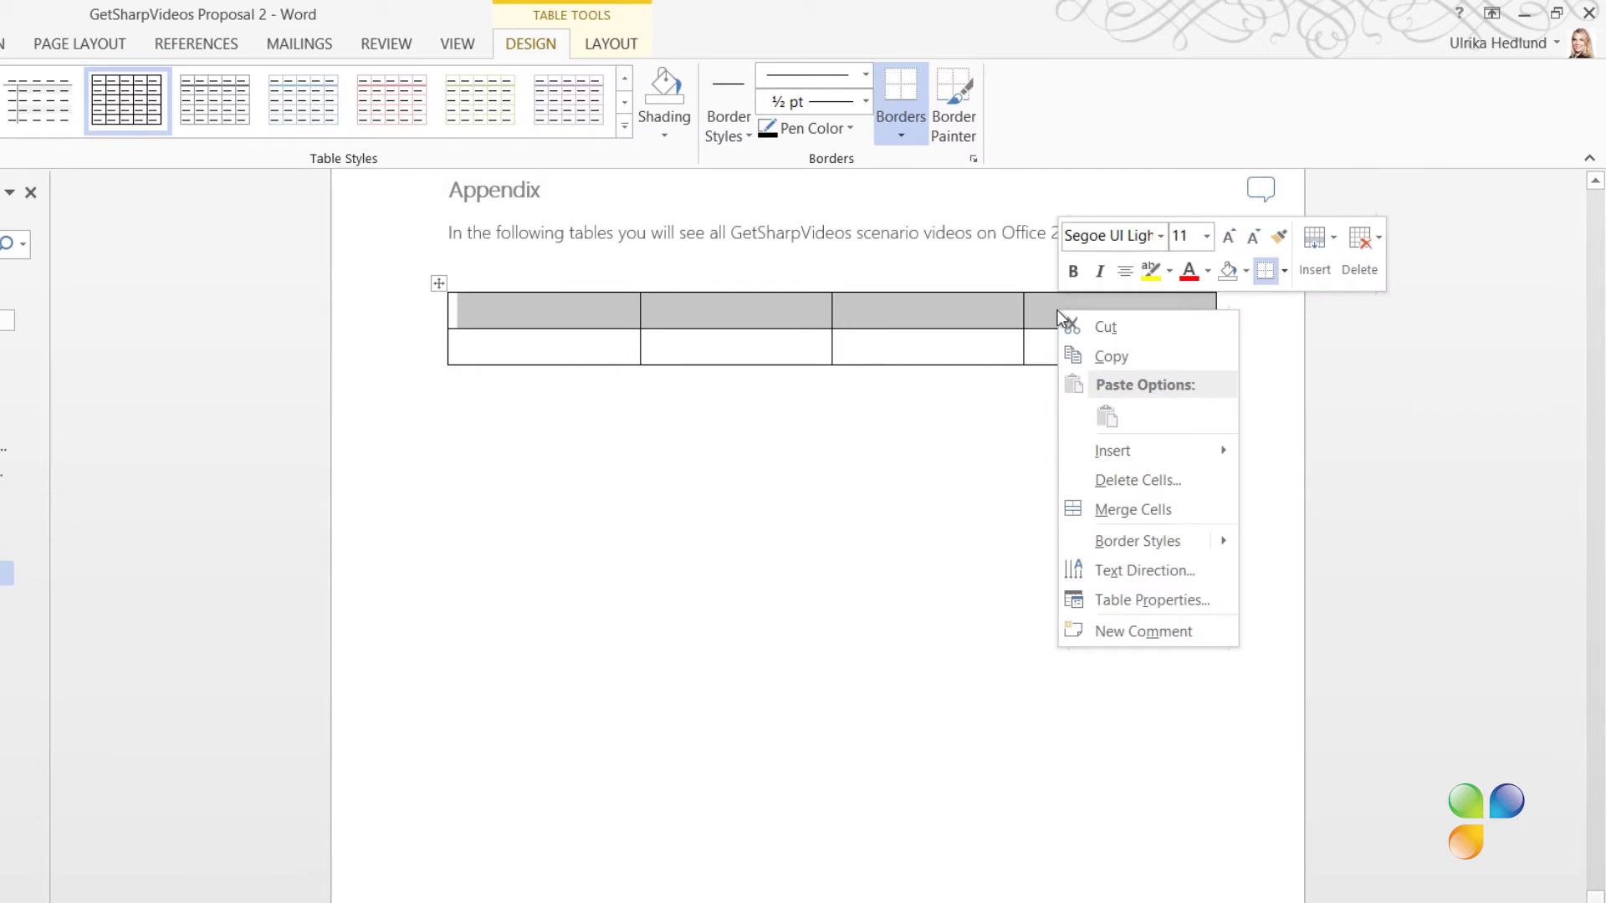
{"action": "left_click", "coordinate": [1111, 508]}
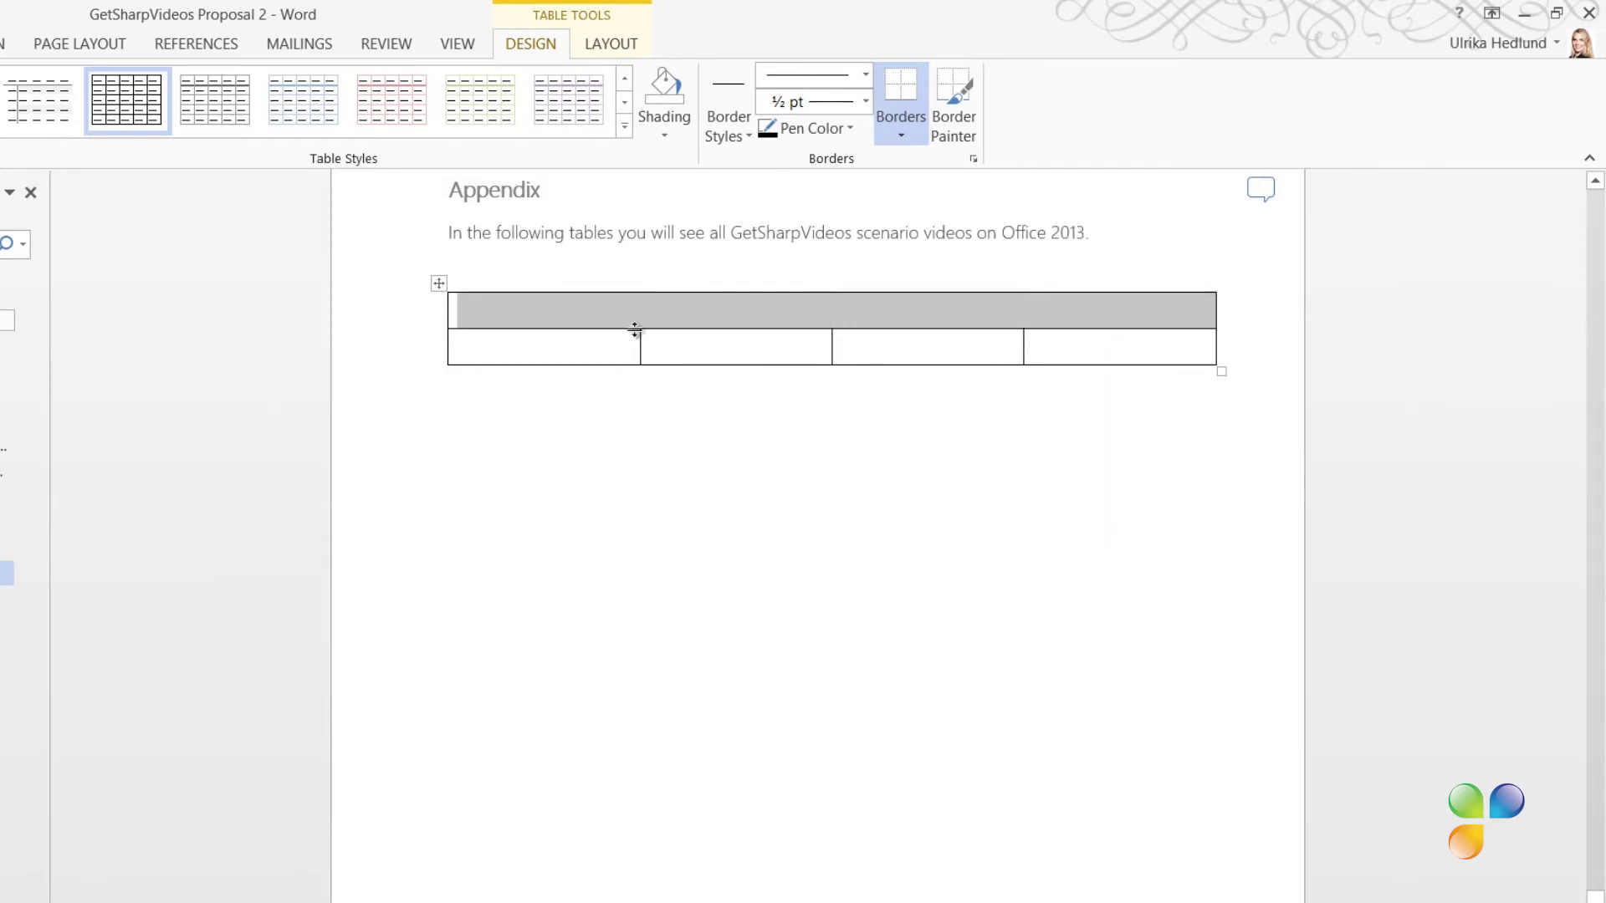
{"action": "left_click", "coordinate": [609, 324]}
{"action": "type", "text": "GetSharpVideos -"}
{"action": "key", "text": "ctrl+v"}
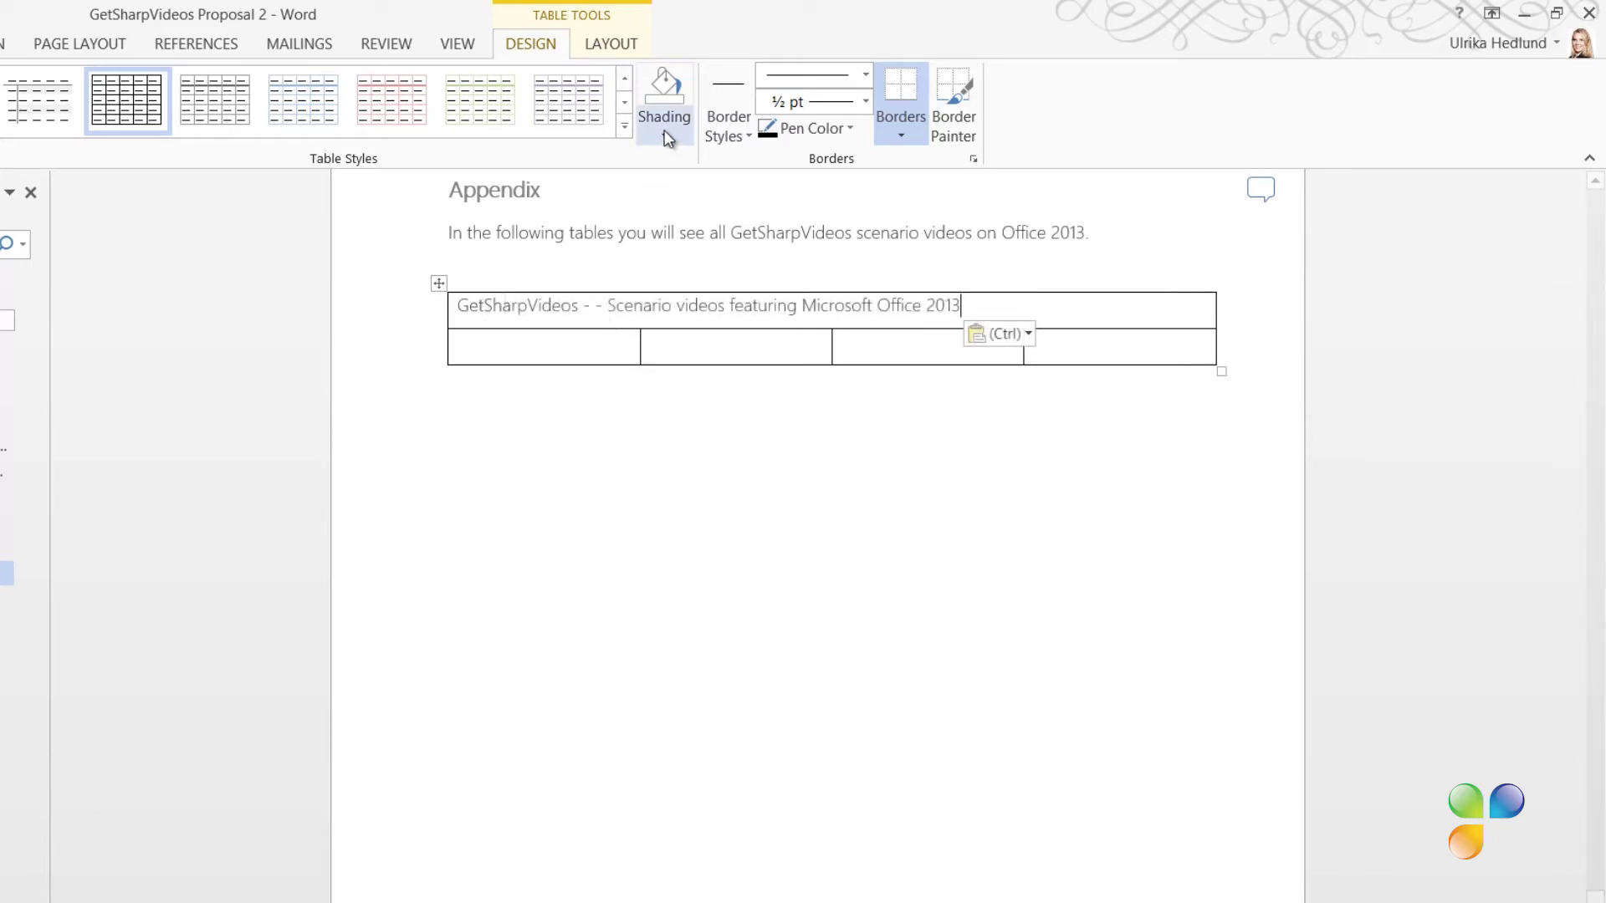
Step: Shade the table's title row dark gray and make its text white, italic, centered and slightly larger
{"action": "left_click", "coordinate": [670, 132]}
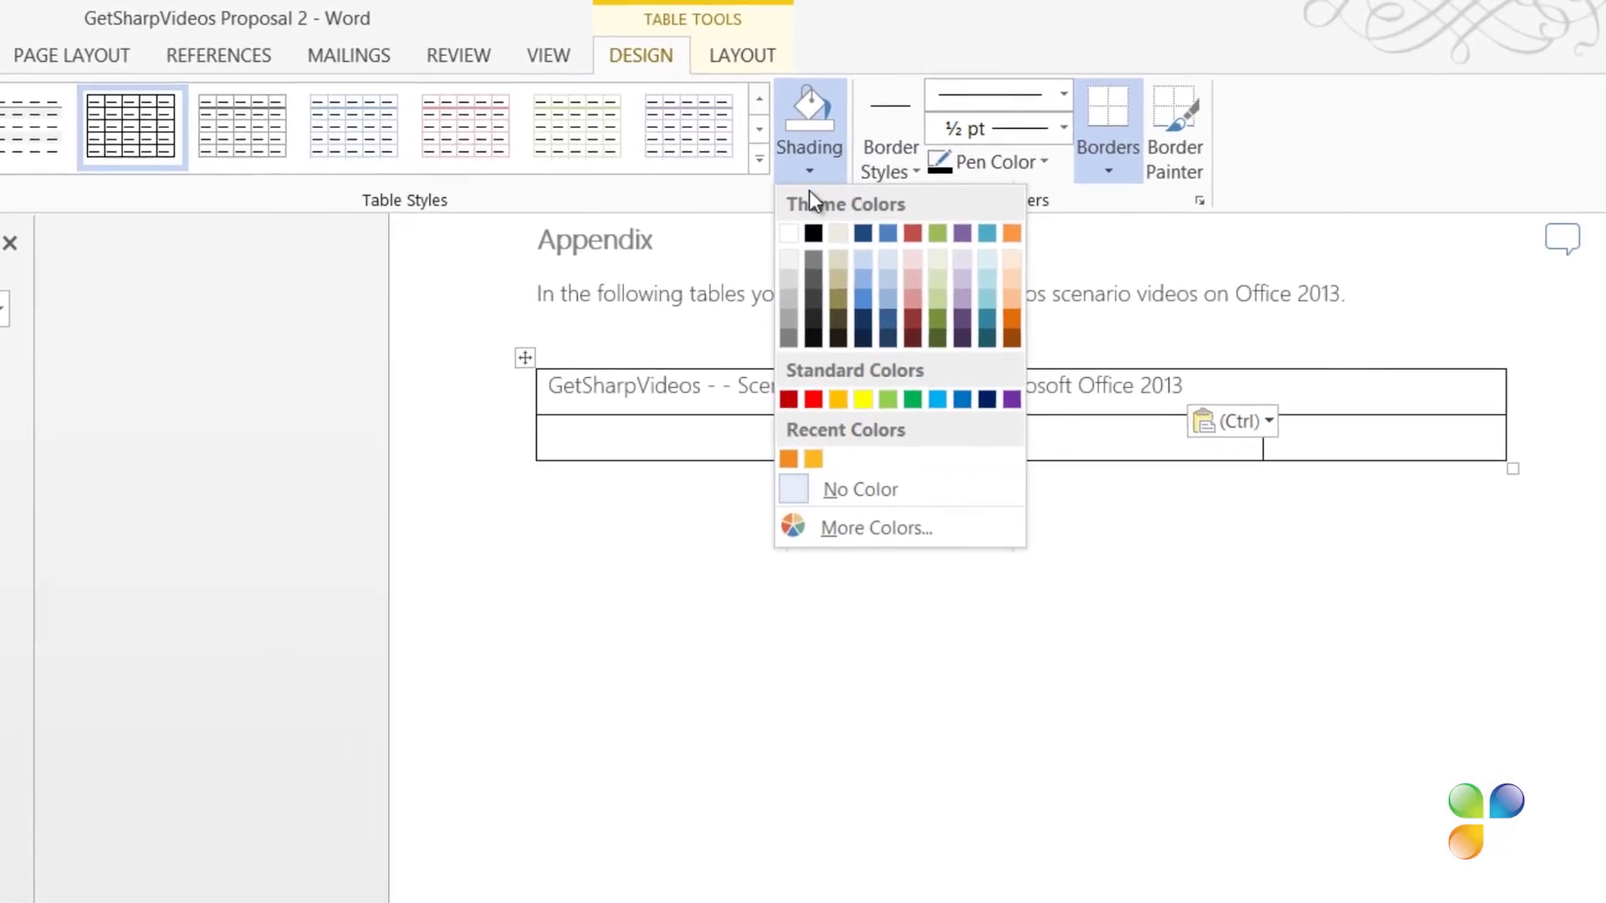
{"action": "left_click", "coordinate": [826, 279]}
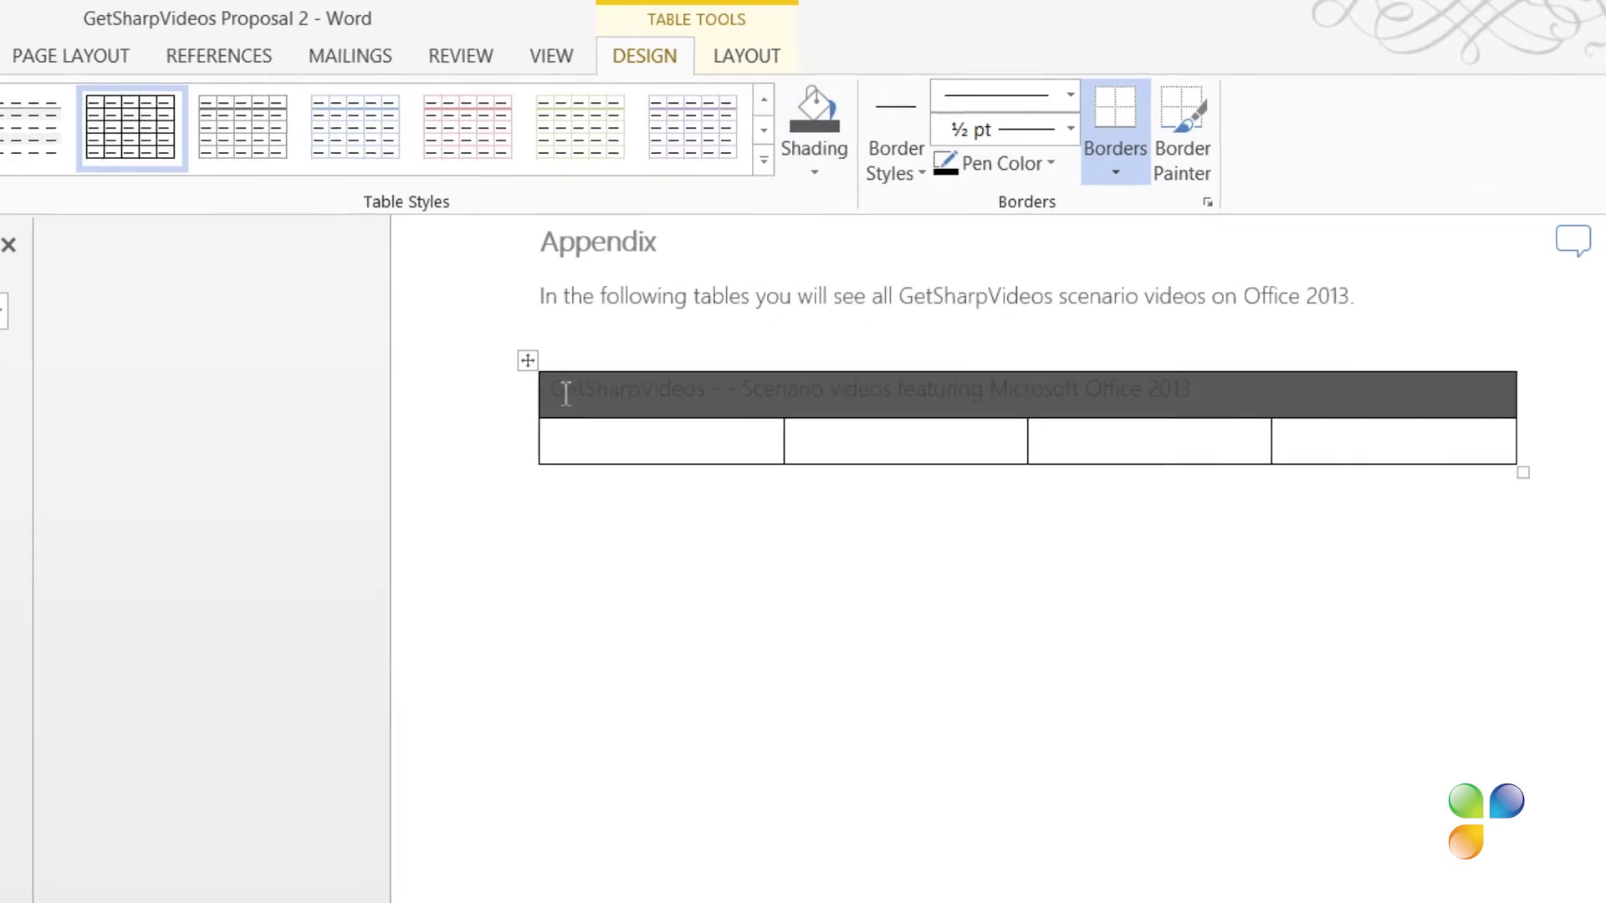
{"action": "left_click_drag", "start_coordinate": [565, 393], "coordinate": [1273, 384]}
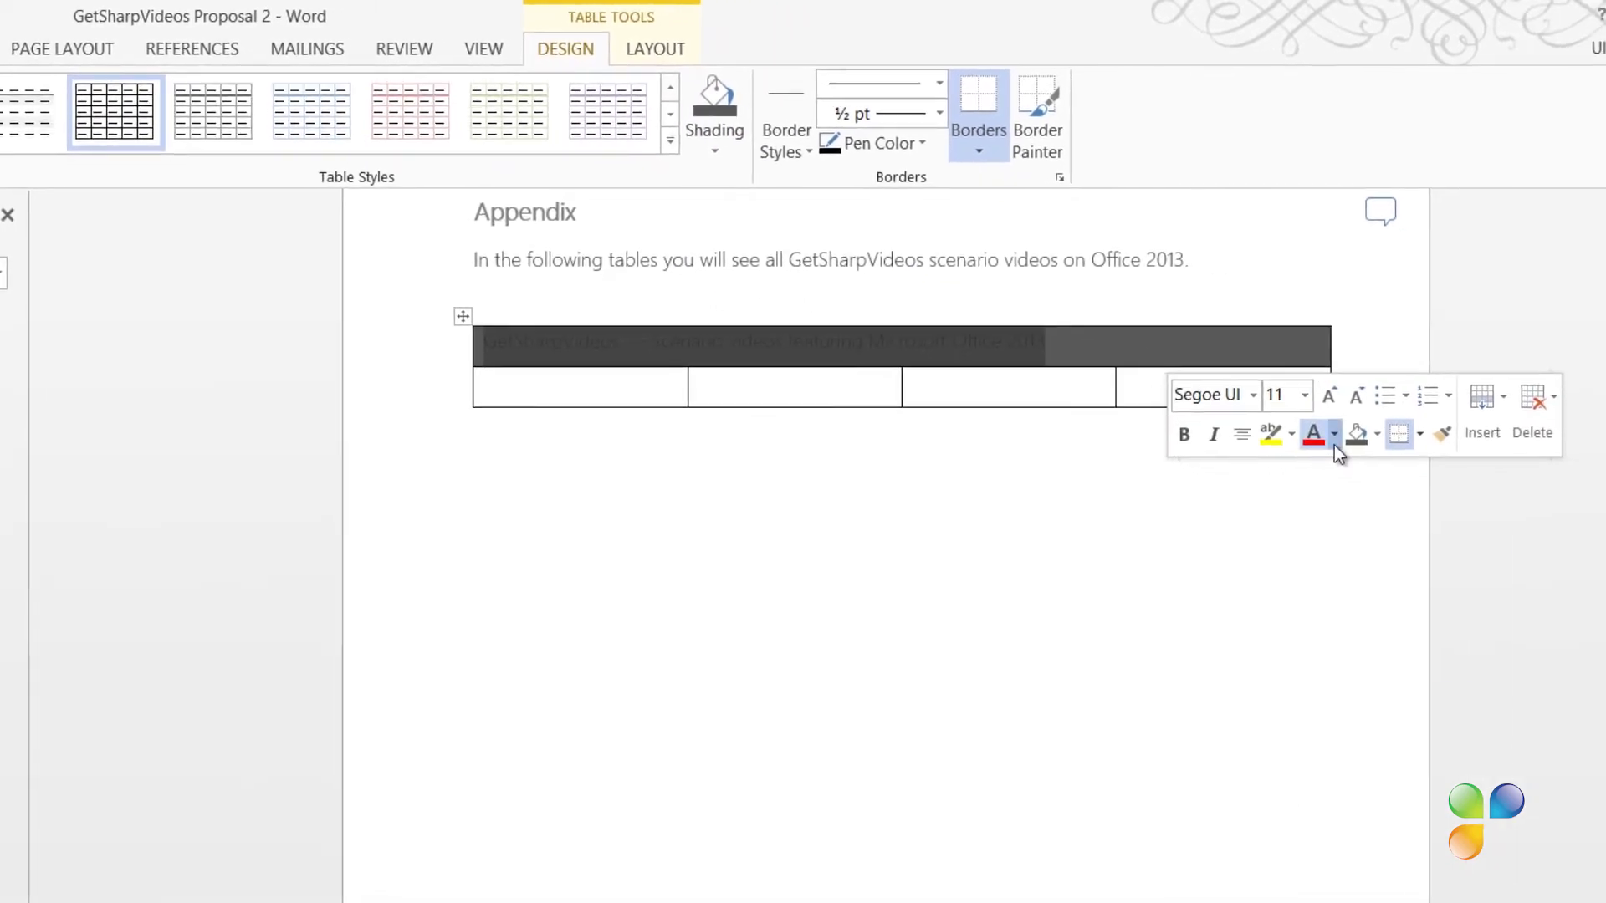
{"action": "left_click", "coordinate": [1332, 438]}
{"action": "left_click", "coordinate": [1301, 519]}
{"action": "left_click", "coordinate": [1202, 429]}
{"action": "left_click", "coordinate": [1230, 430]}
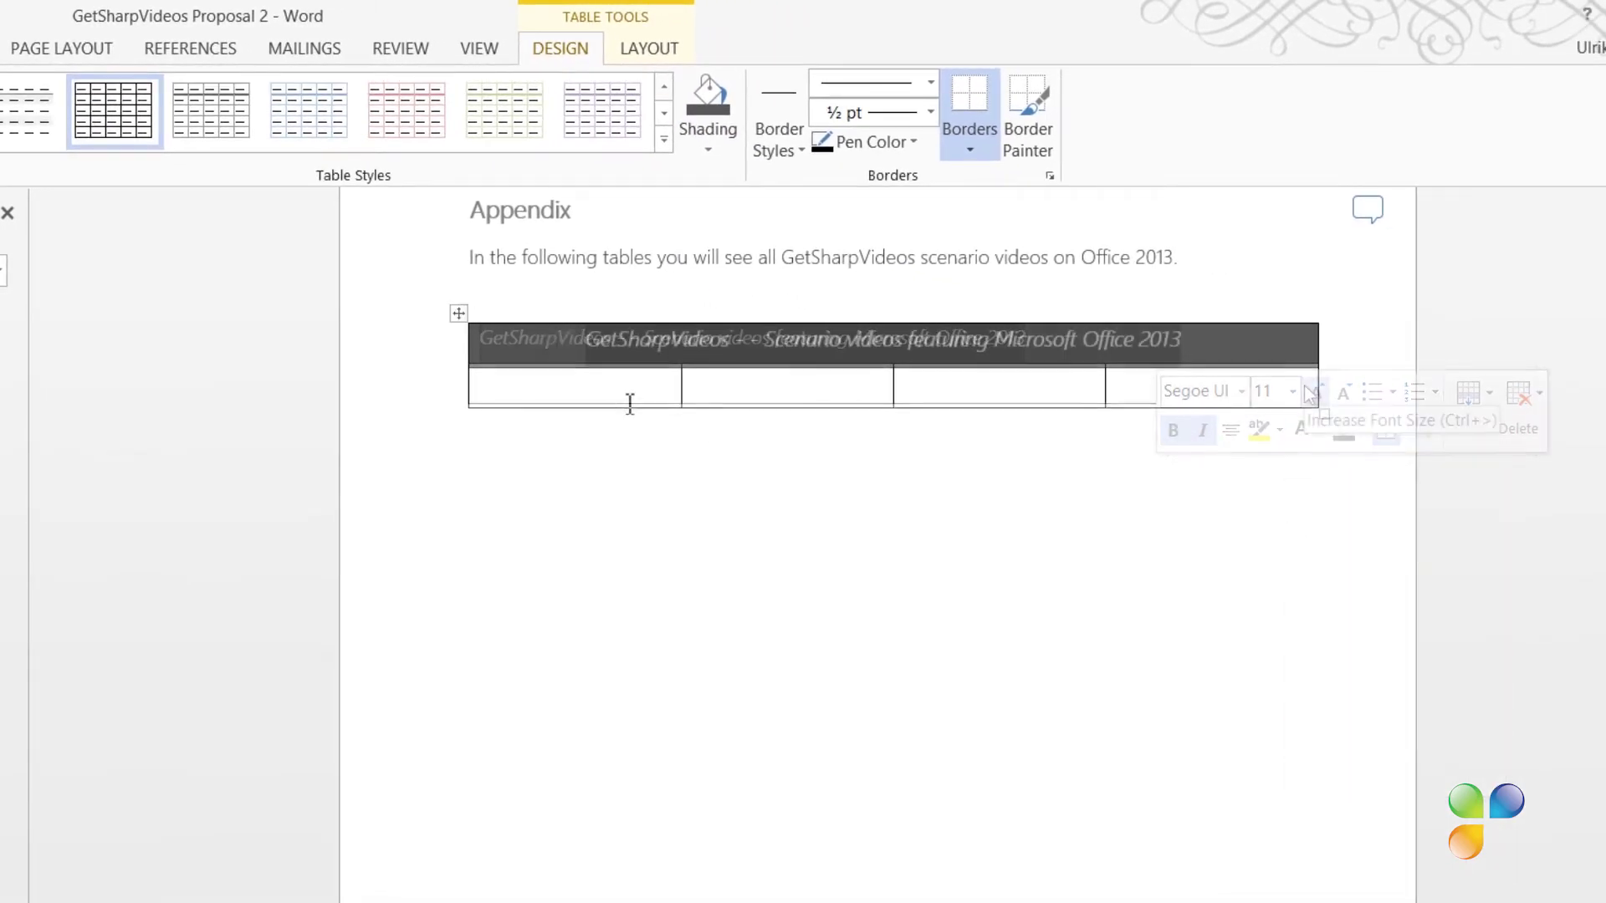
Step: Fill the second table row with the column headings "Art Nr.", "Thumbnail", "Video Title" and "Video Description"
{"action": "left_click", "coordinate": [615, 397]}
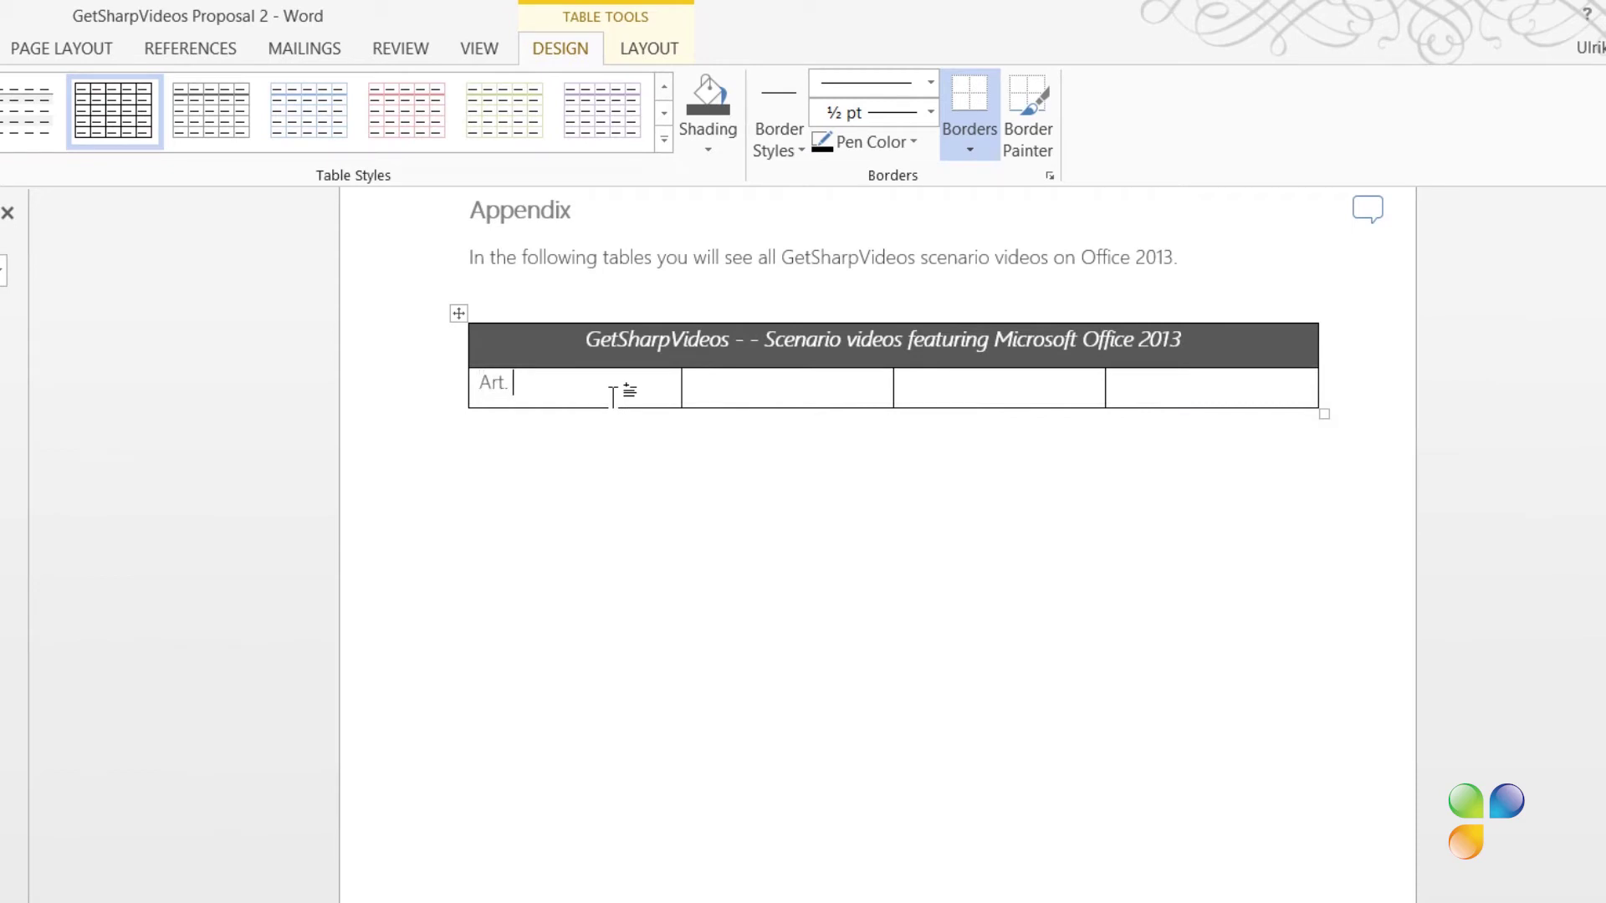
{"action": "type", "text": "Art."}
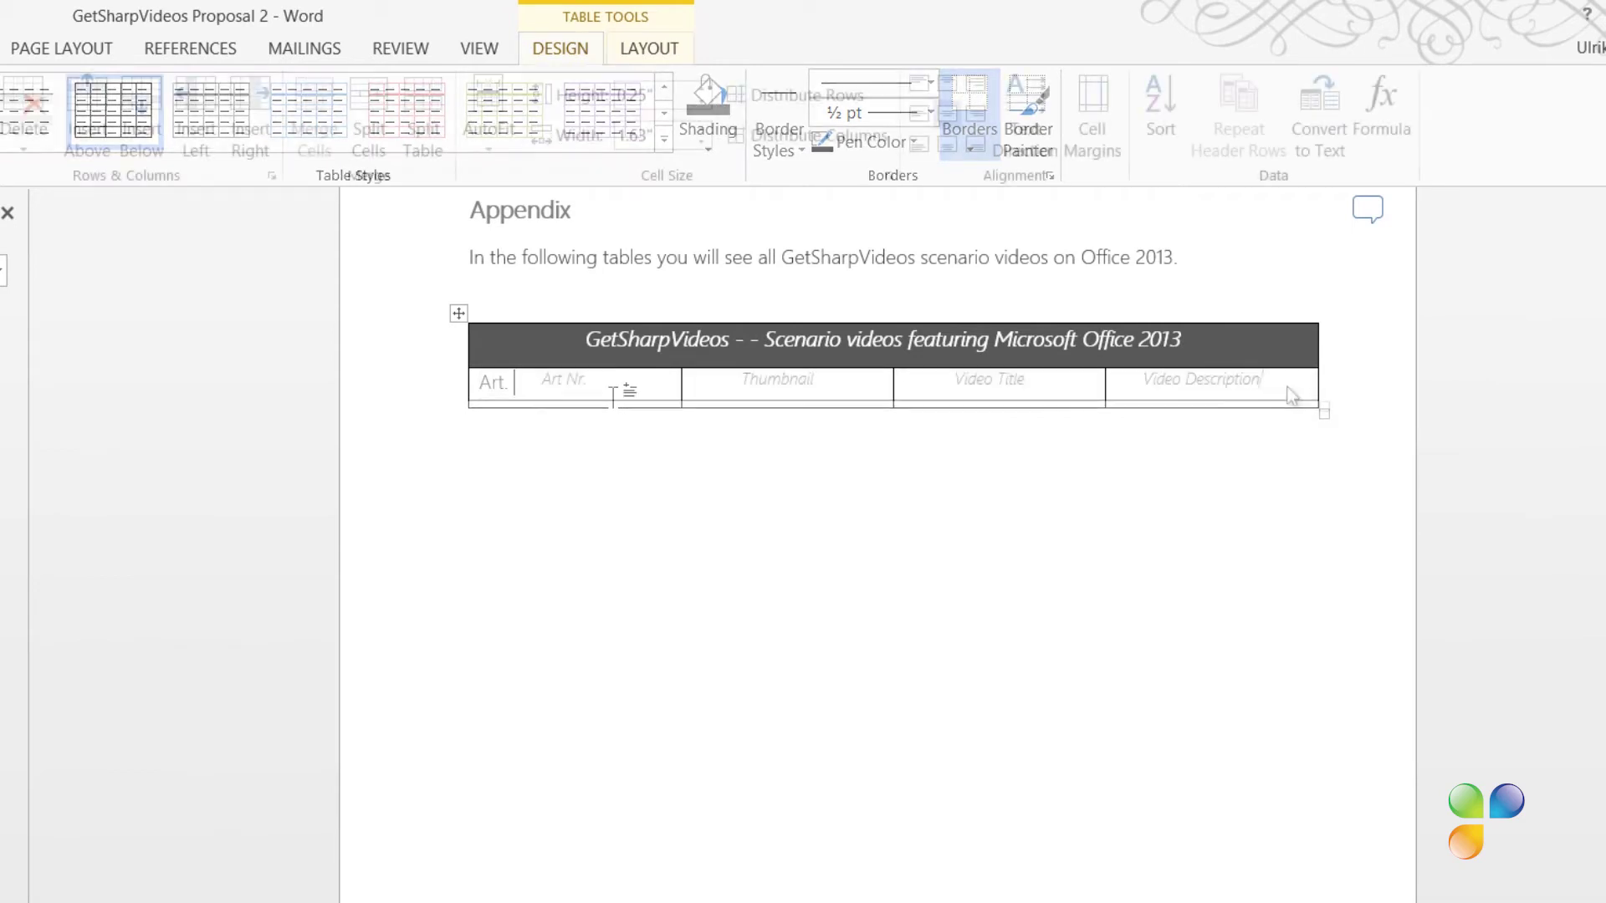
{"action": "left_click", "coordinate": [1290, 391]}
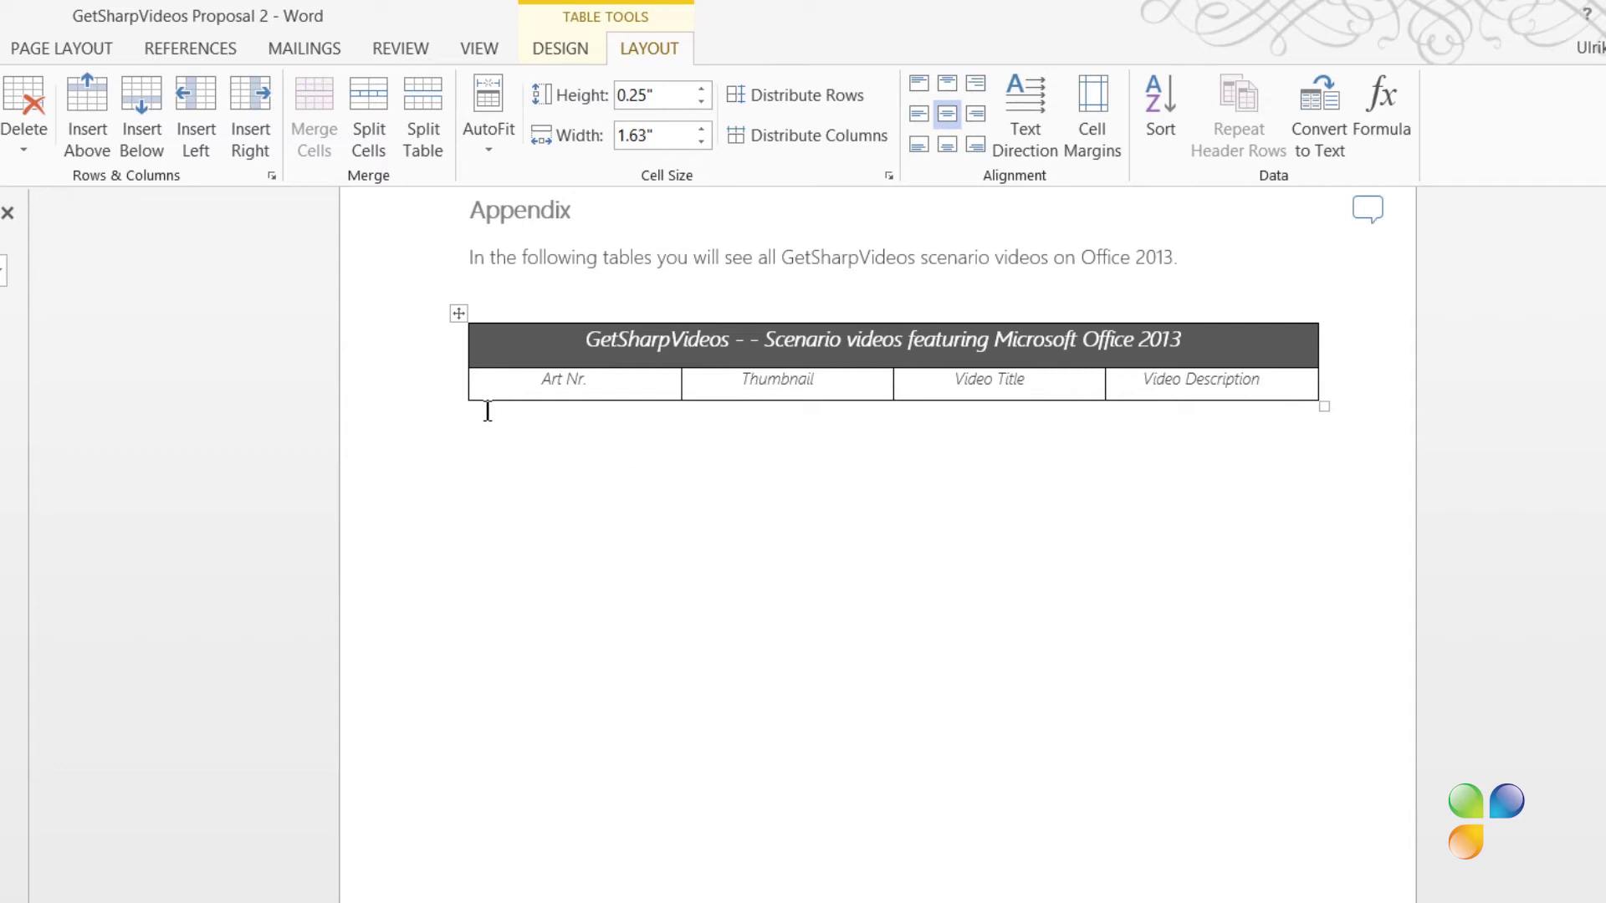
Step: Insert an empty row directly below the column headings of the Appendix table
{"action": "left_click", "coordinate": [457, 402]}
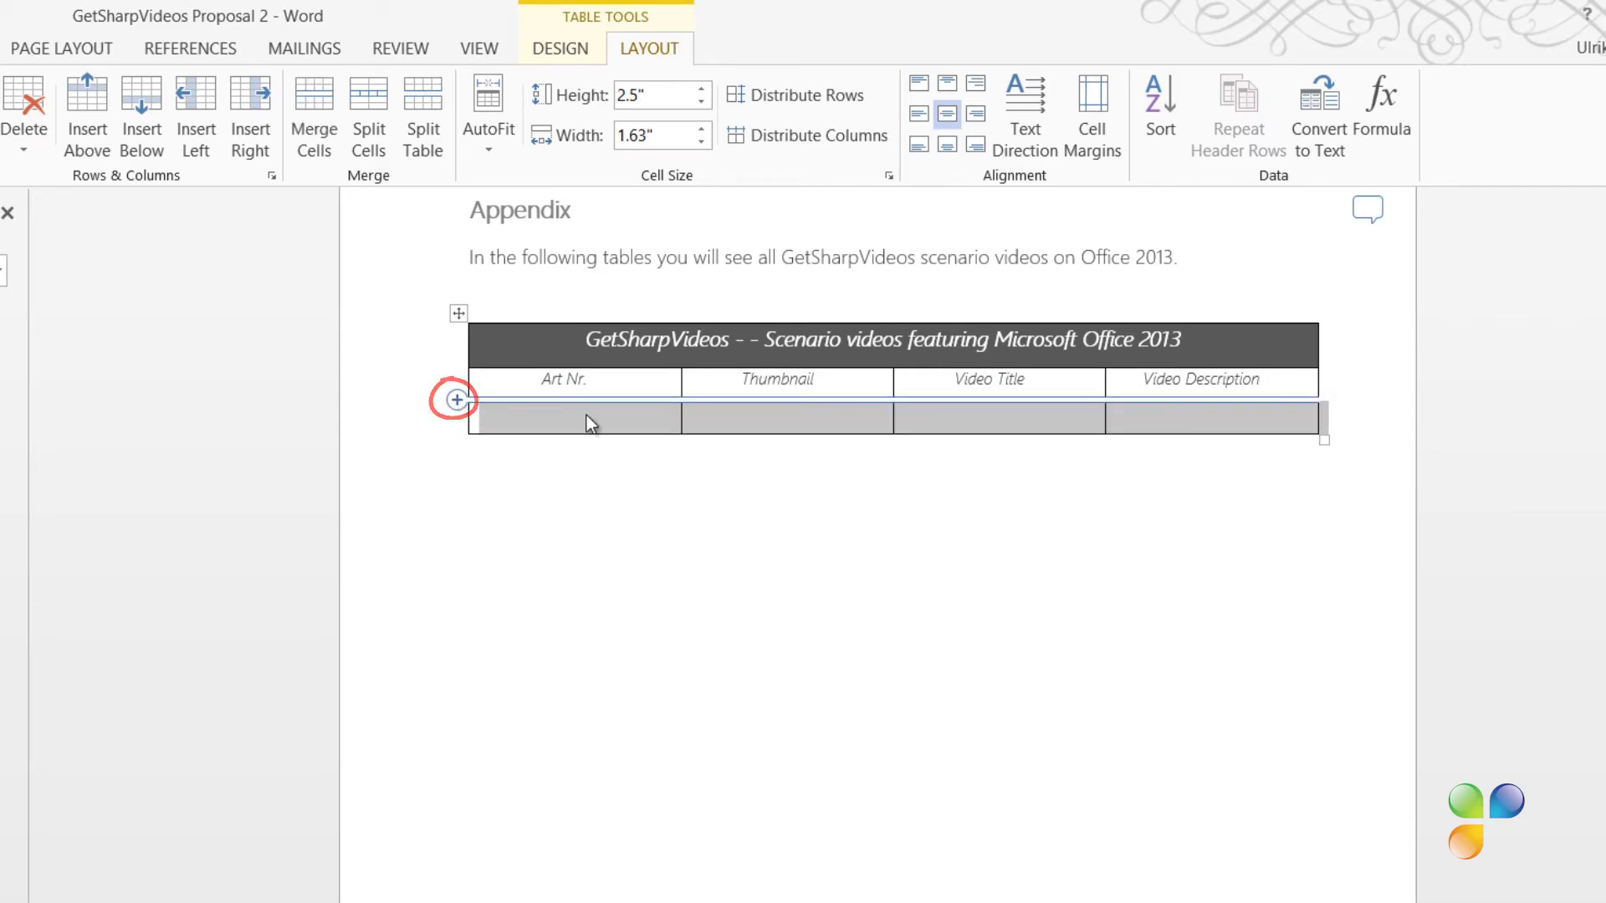
{"action": "left_click", "coordinate": [1315, 325]}
{"action": "mouse_move", "coordinate": [1319, 328]}
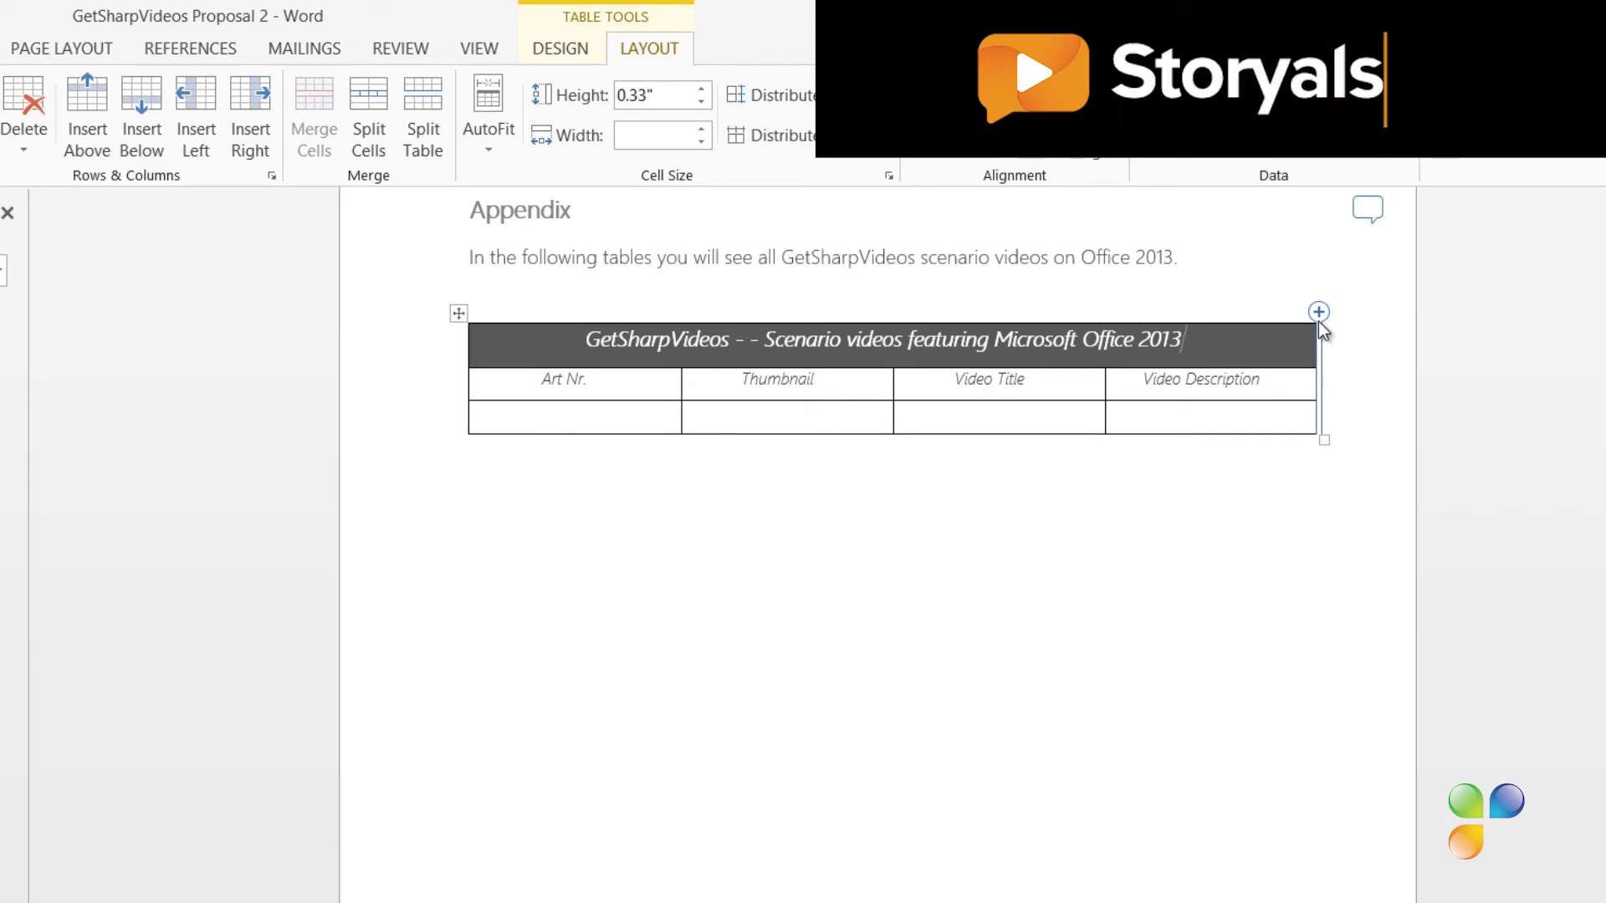
{"action": "left_click", "coordinate": [1319, 324]}
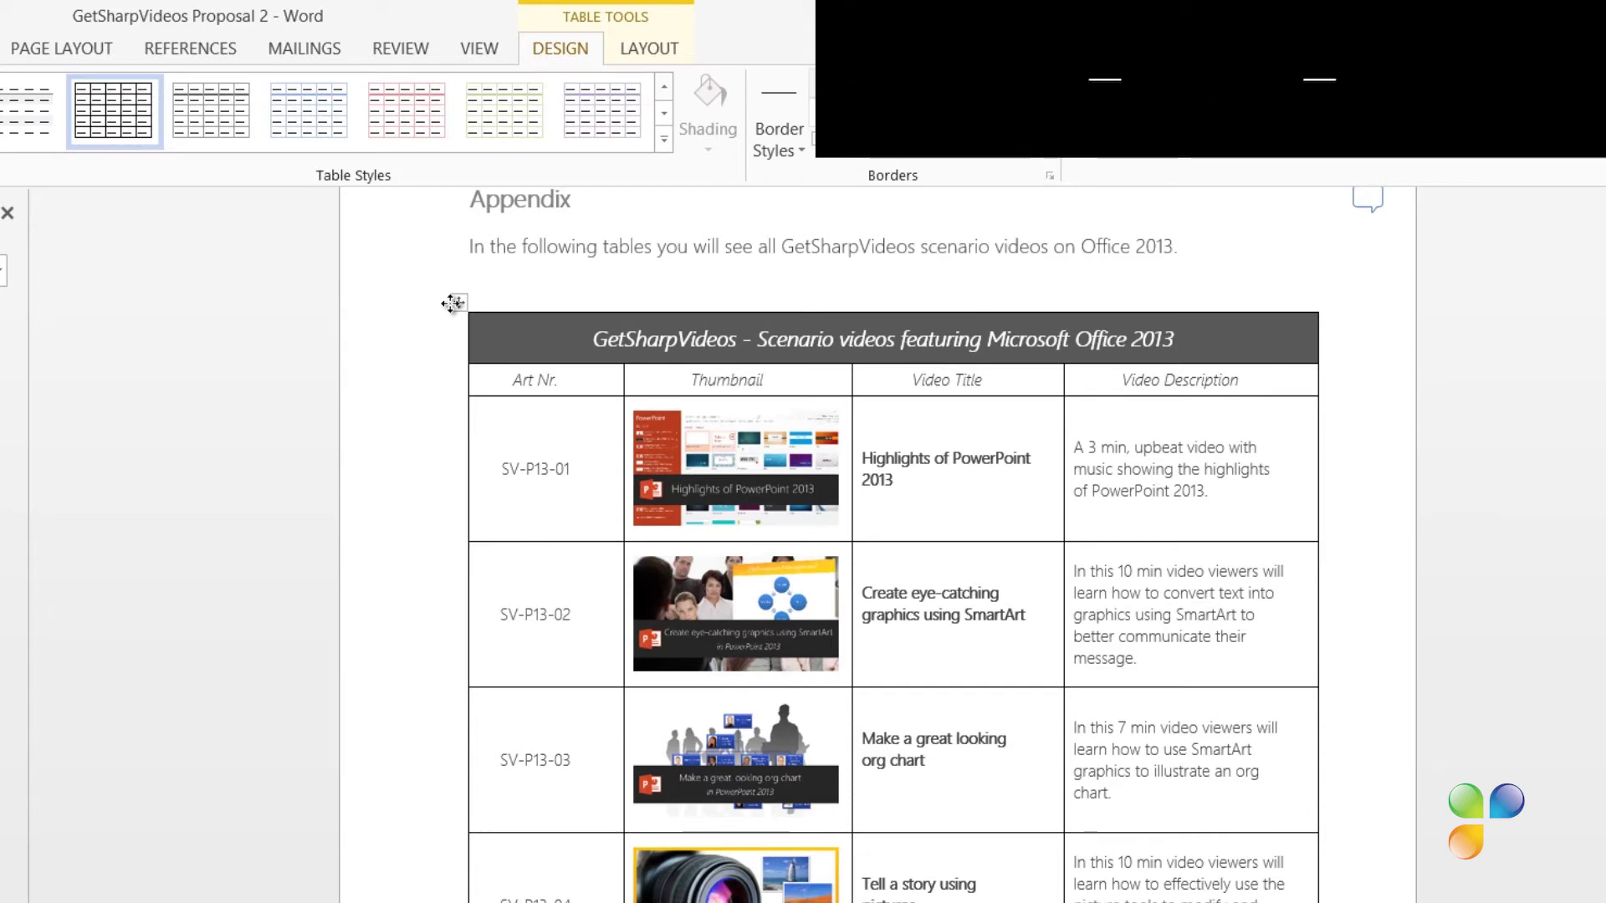
Step: Remove all borders from the entire Appendix video table, then apply only inside horizontal borders
{"action": "left_click", "coordinate": [453, 302]}
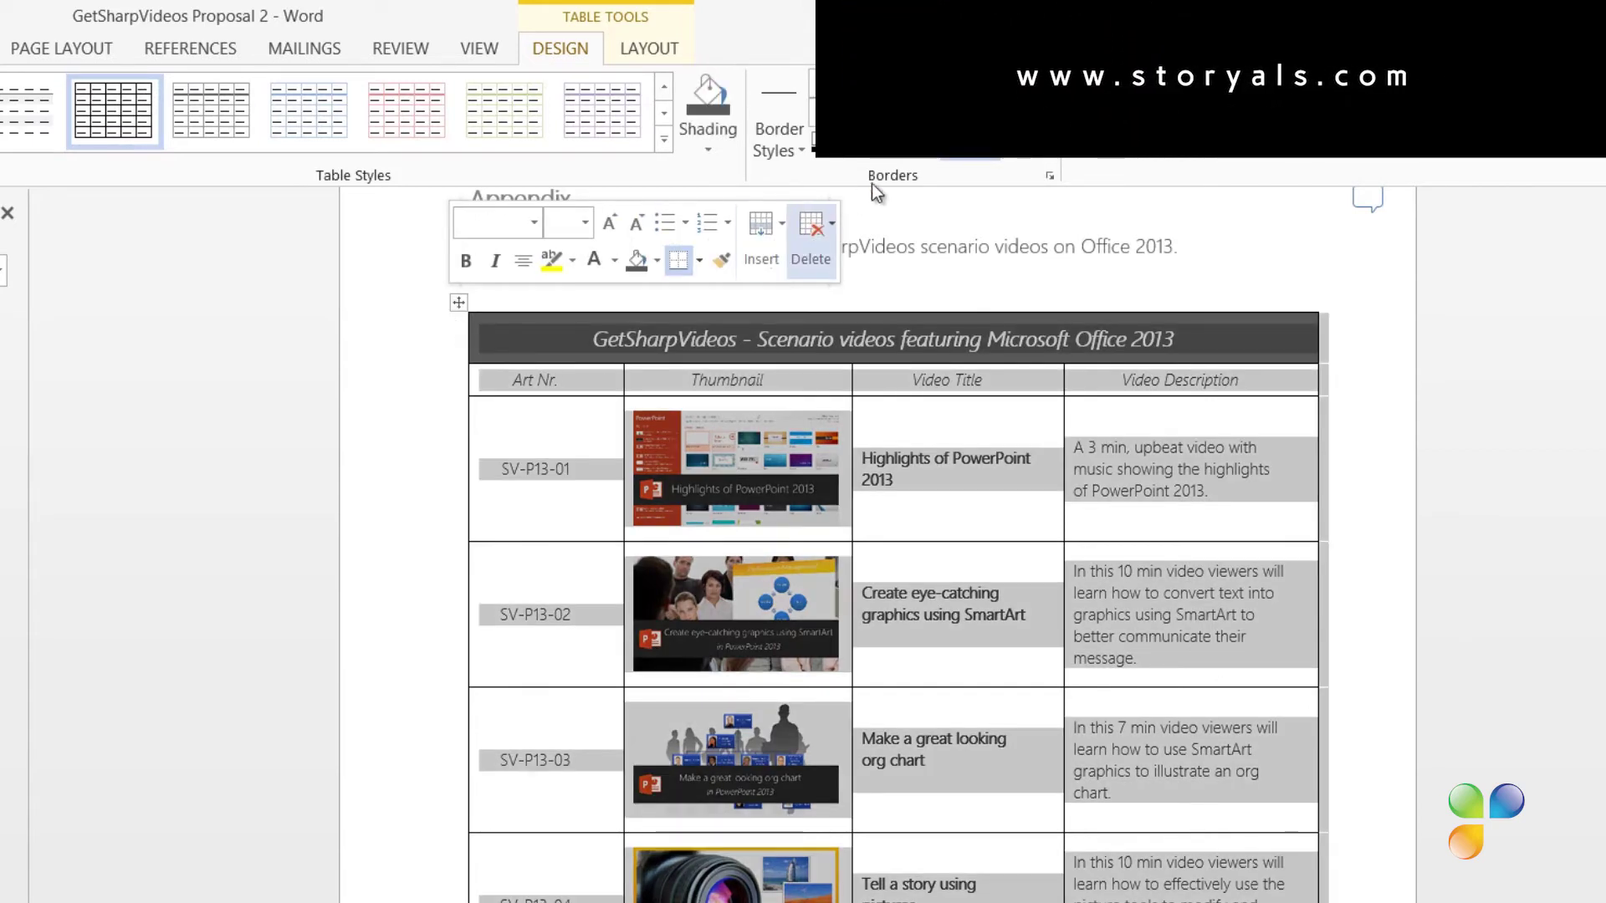
{"action": "left_click", "coordinate": [968, 137]}
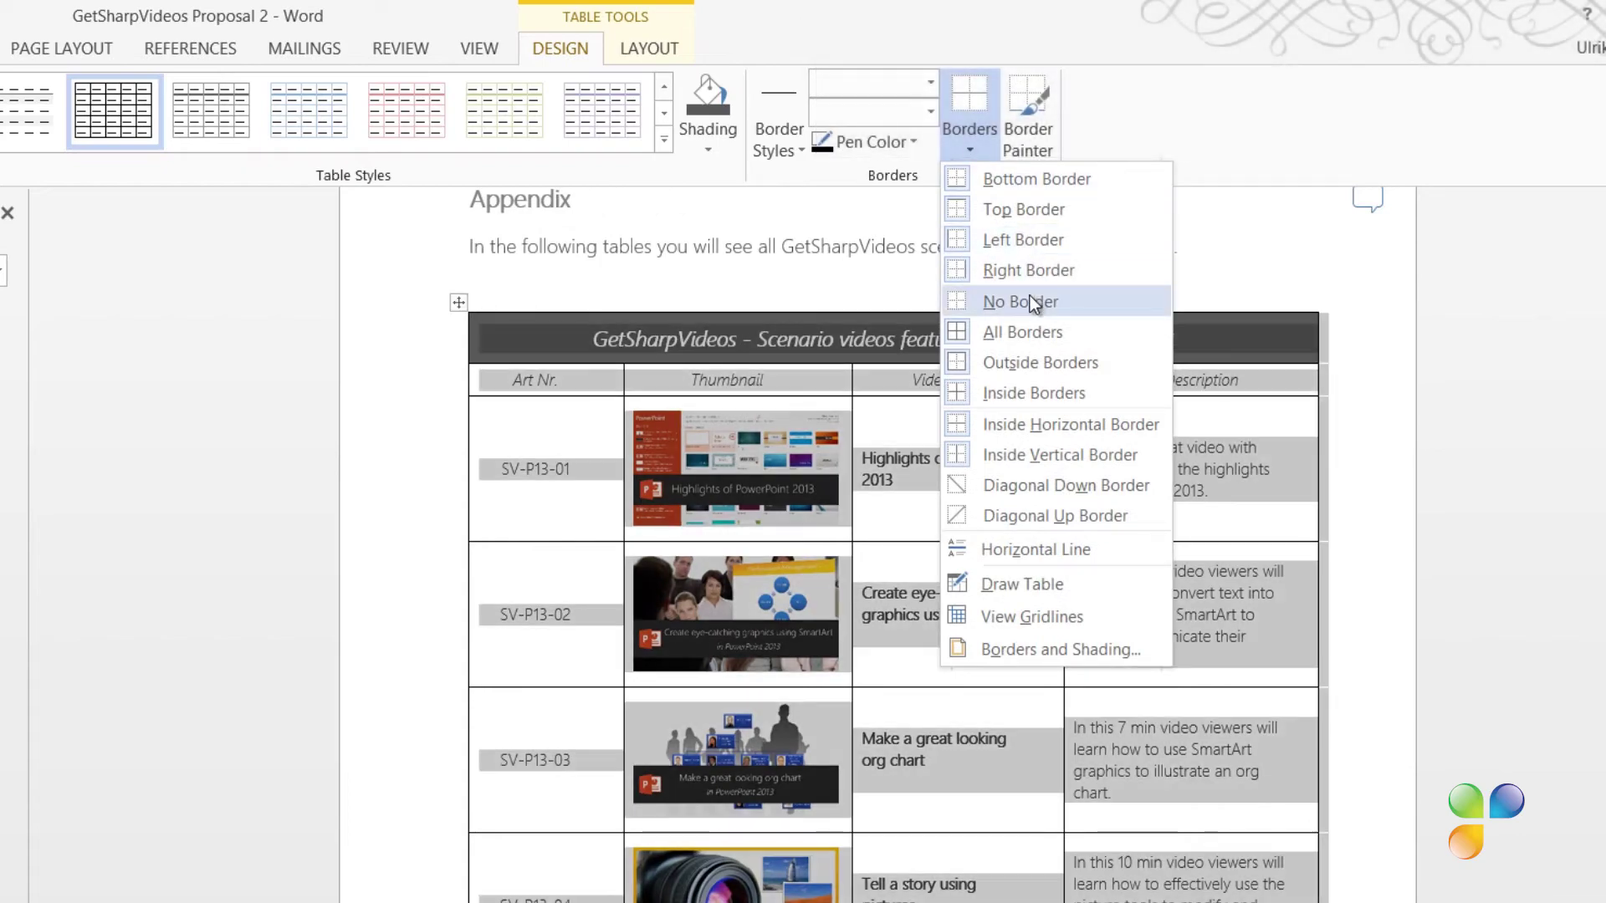
{"action": "left_click", "coordinate": [1031, 301]}
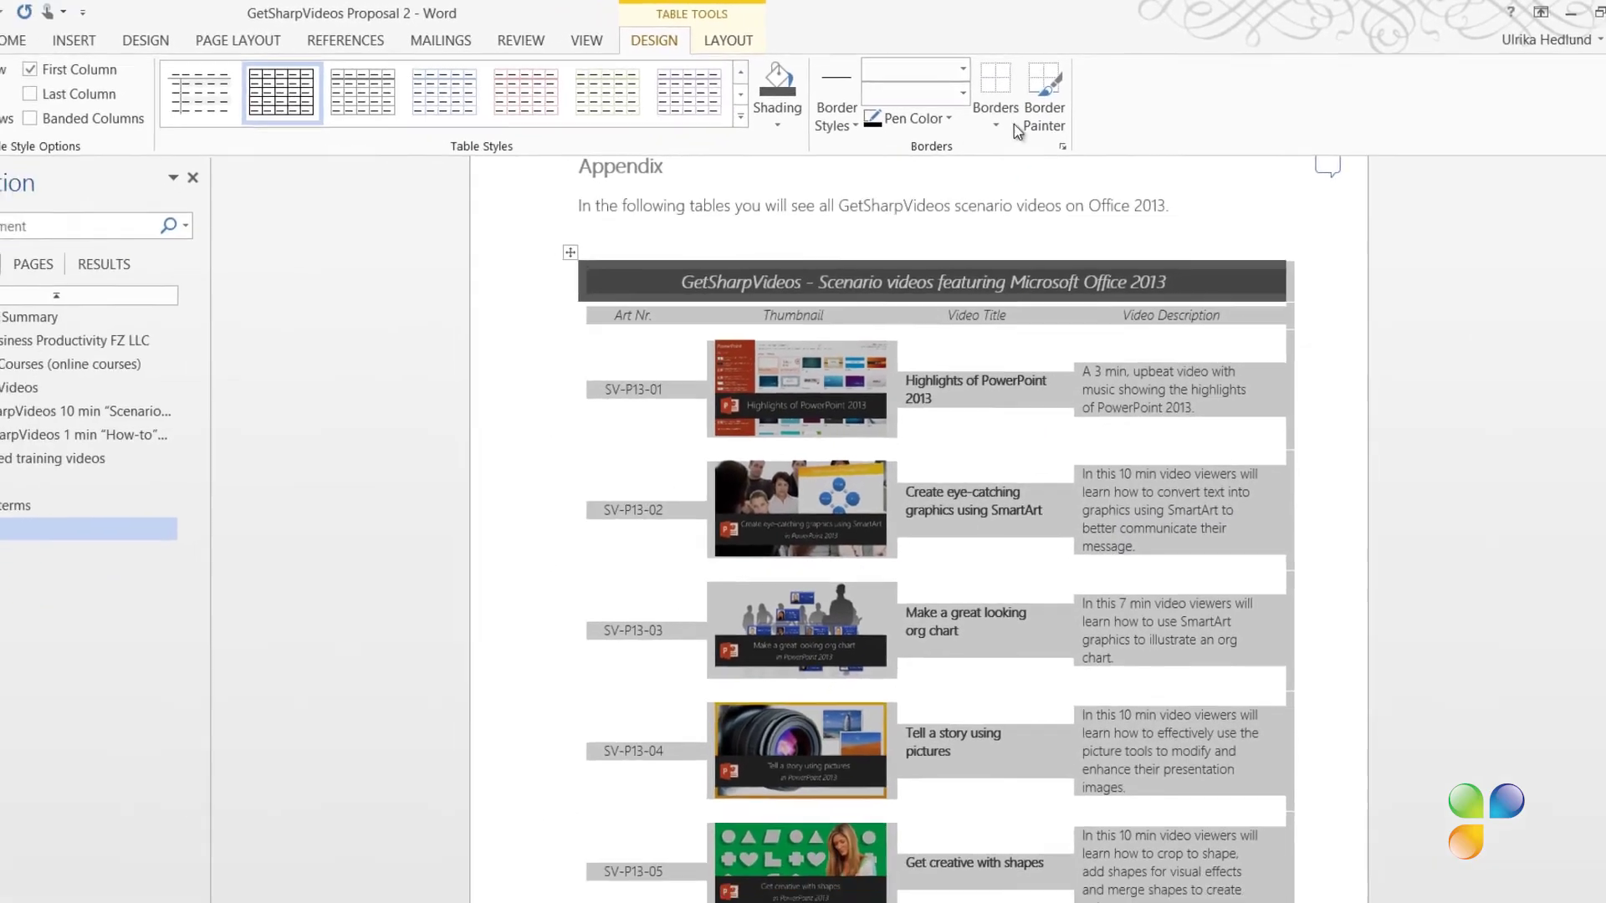
{"action": "left_click", "coordinate": [986, 137]}
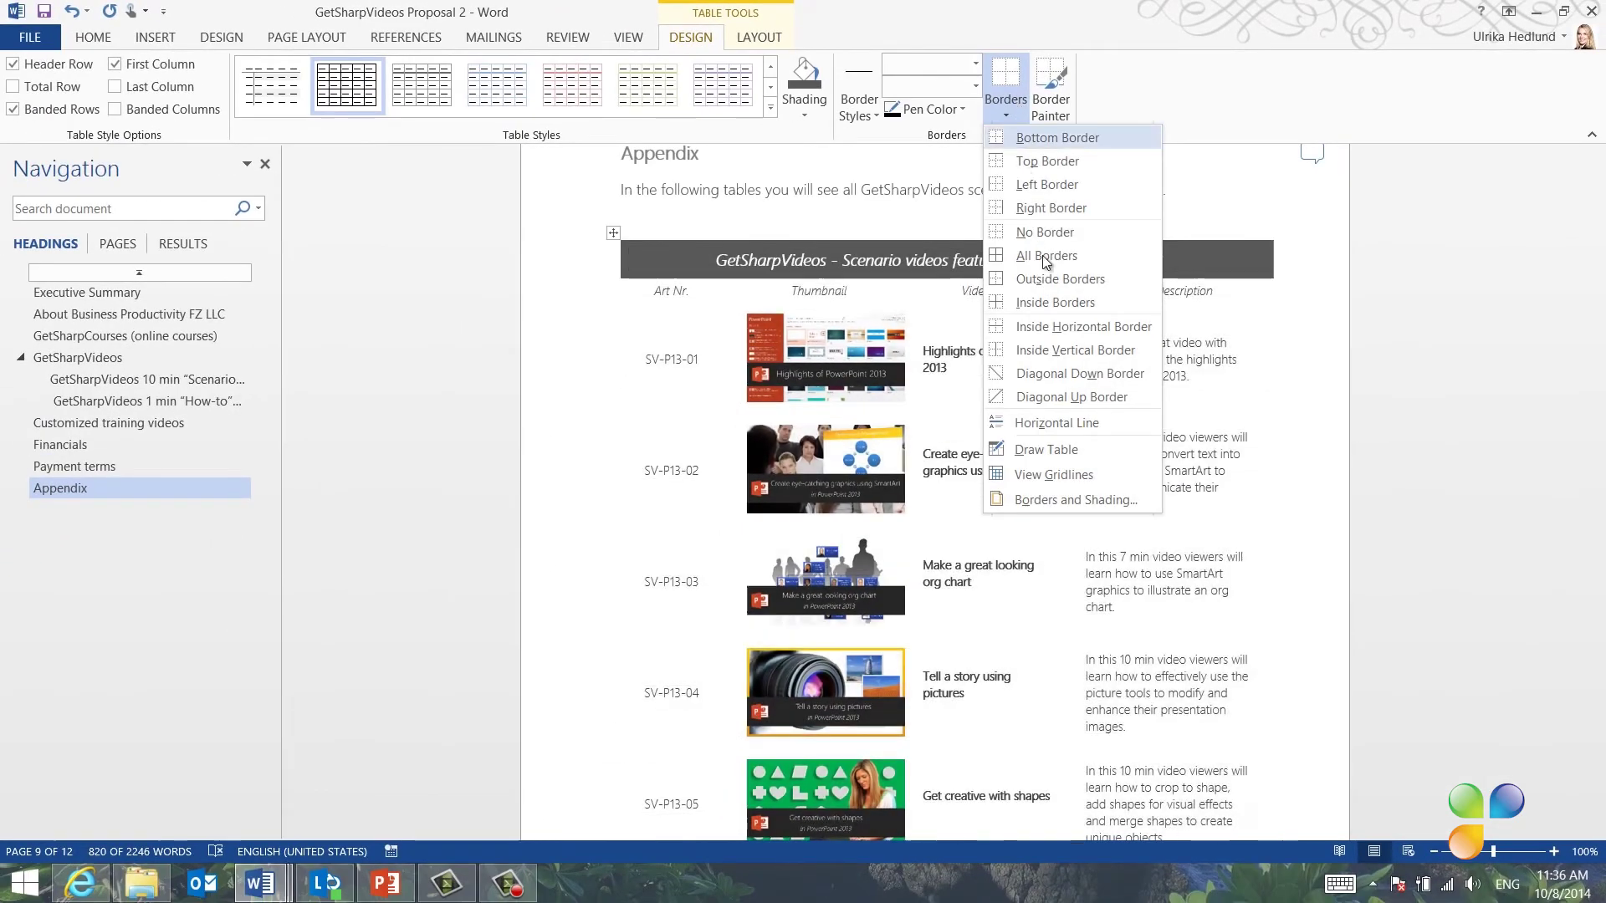
{"action": "left_click", "coordinate": [1047, 326]}
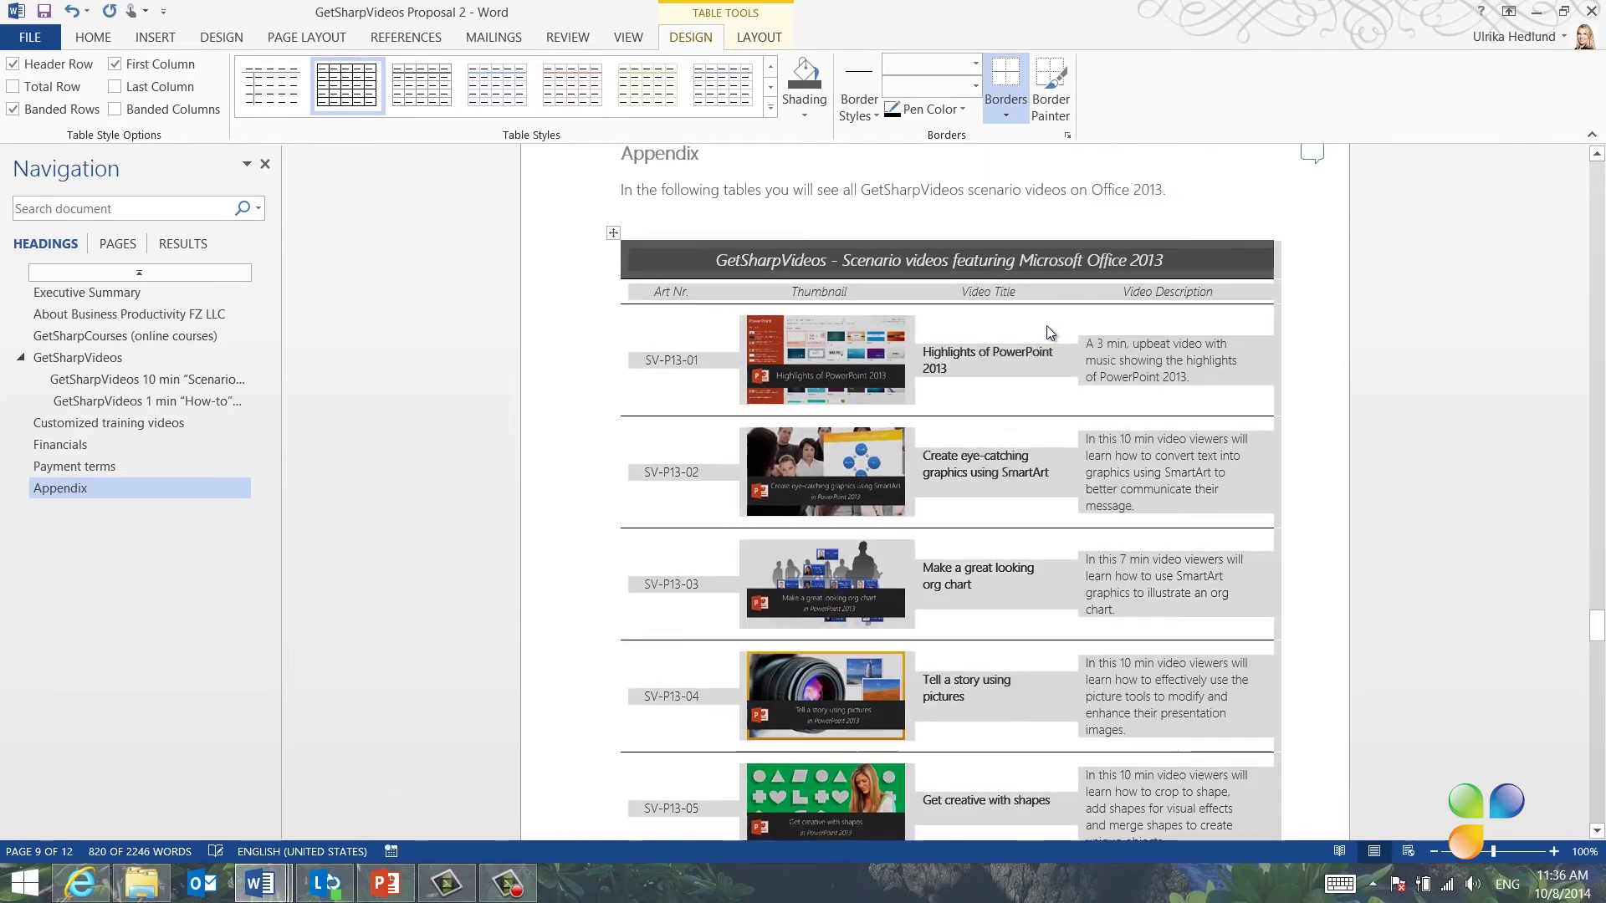
Step: Add a bottom border to the selected Appendix video table and deselect the table
{"action": "scroll", "coordinate": [1318, 407], "scroll_direction": "down", "scroll_amount": 5}
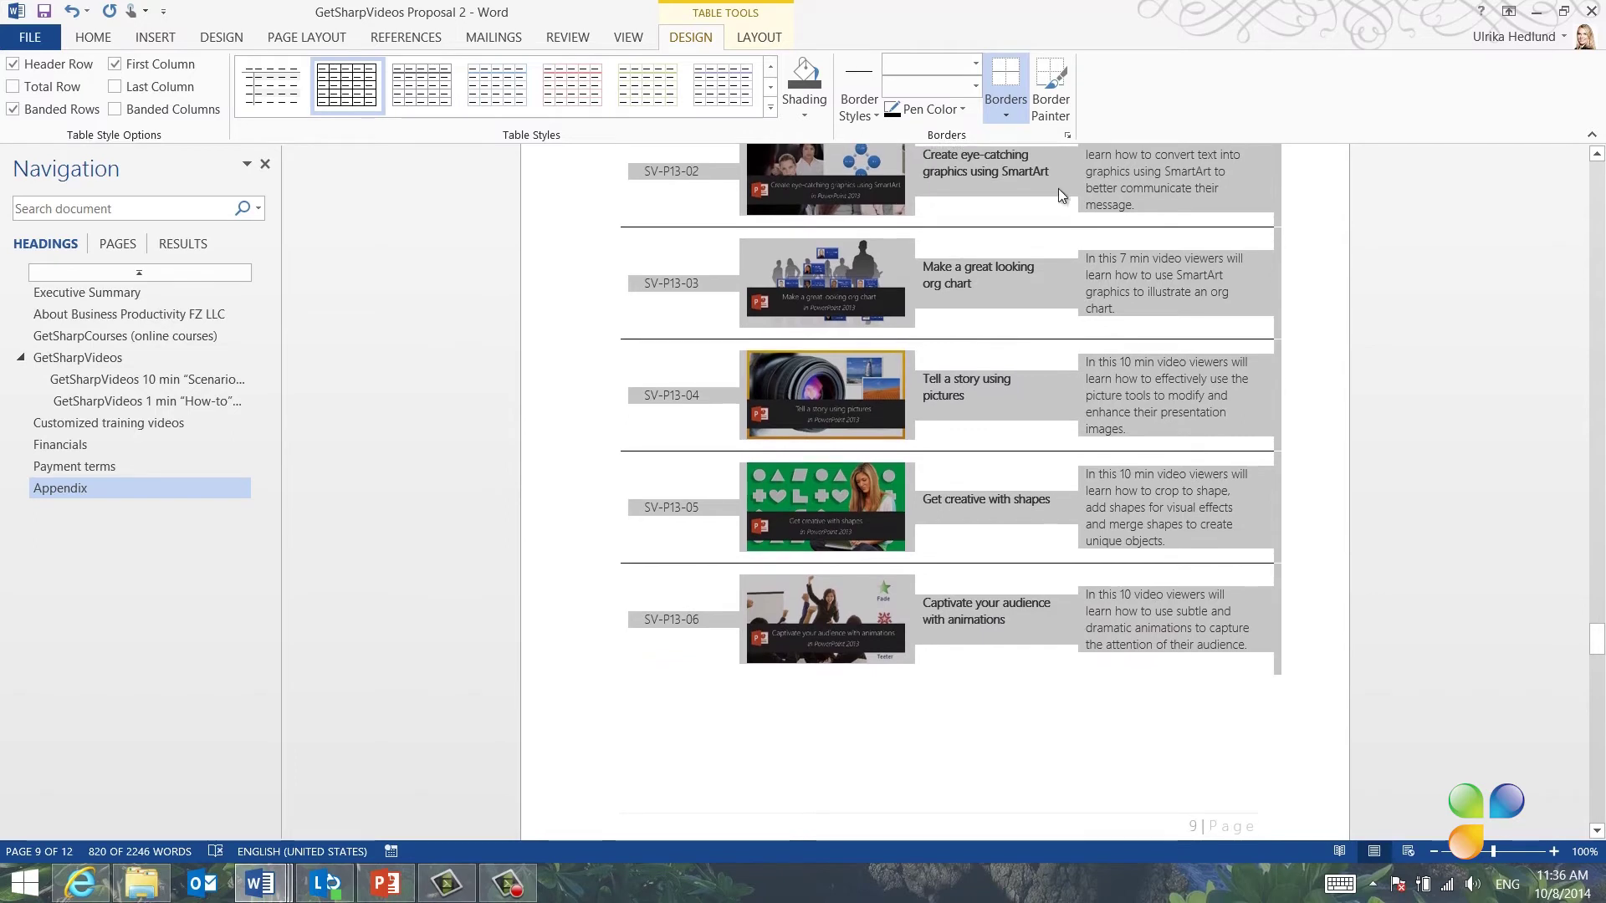
{"action": "left_click", "coordinate": [1008, 107]}
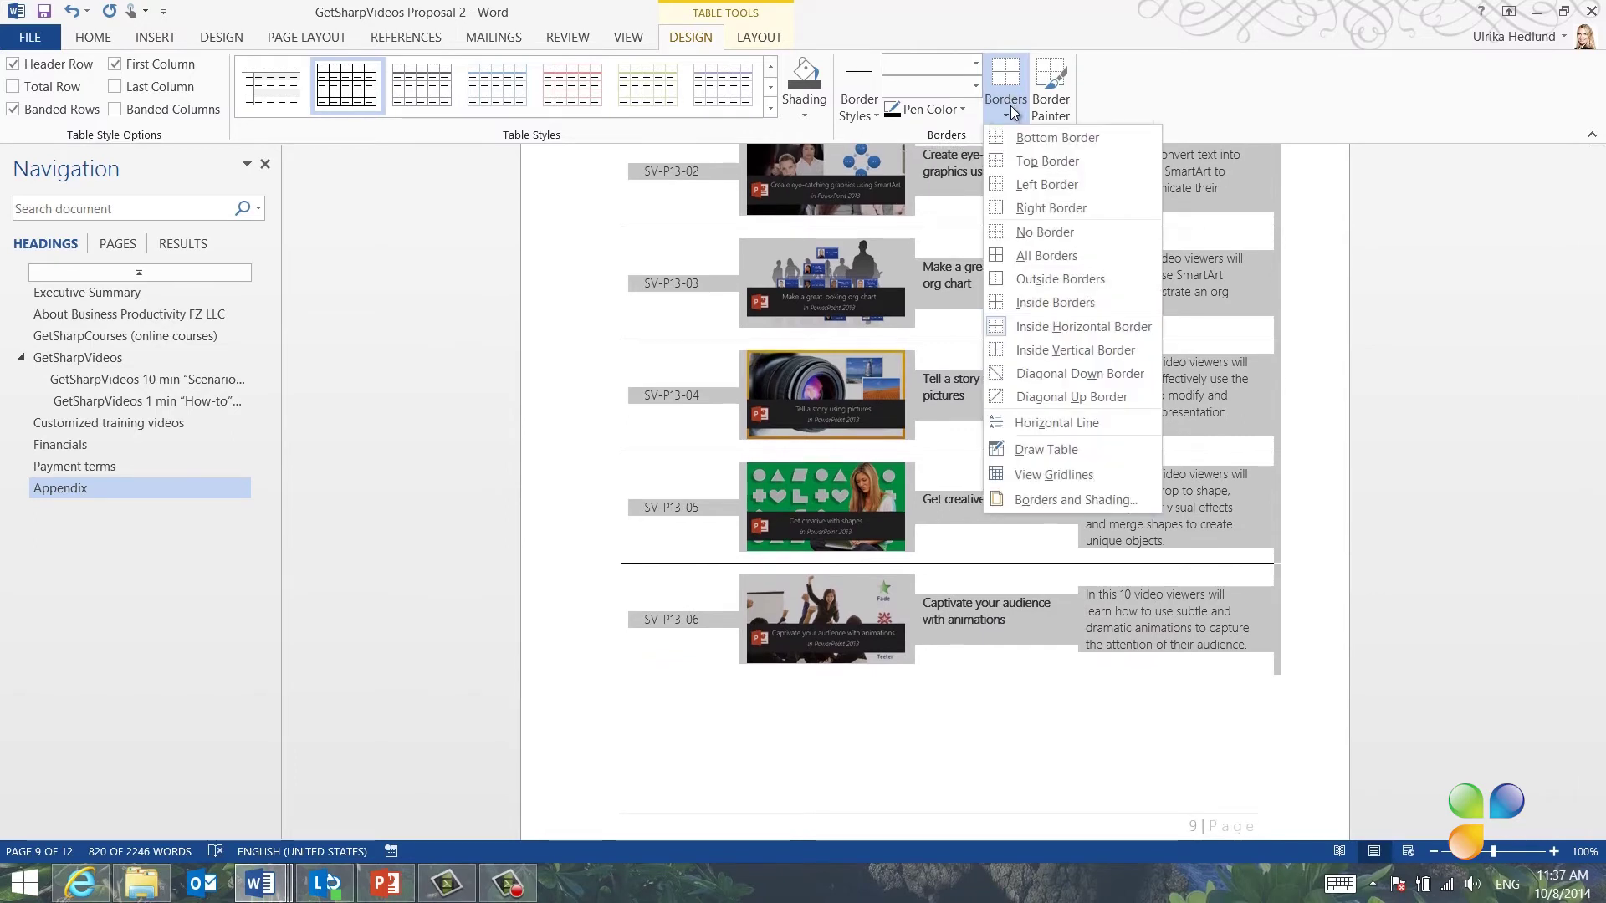
{"action": "left_click", "coordinate": [1016, 137]}
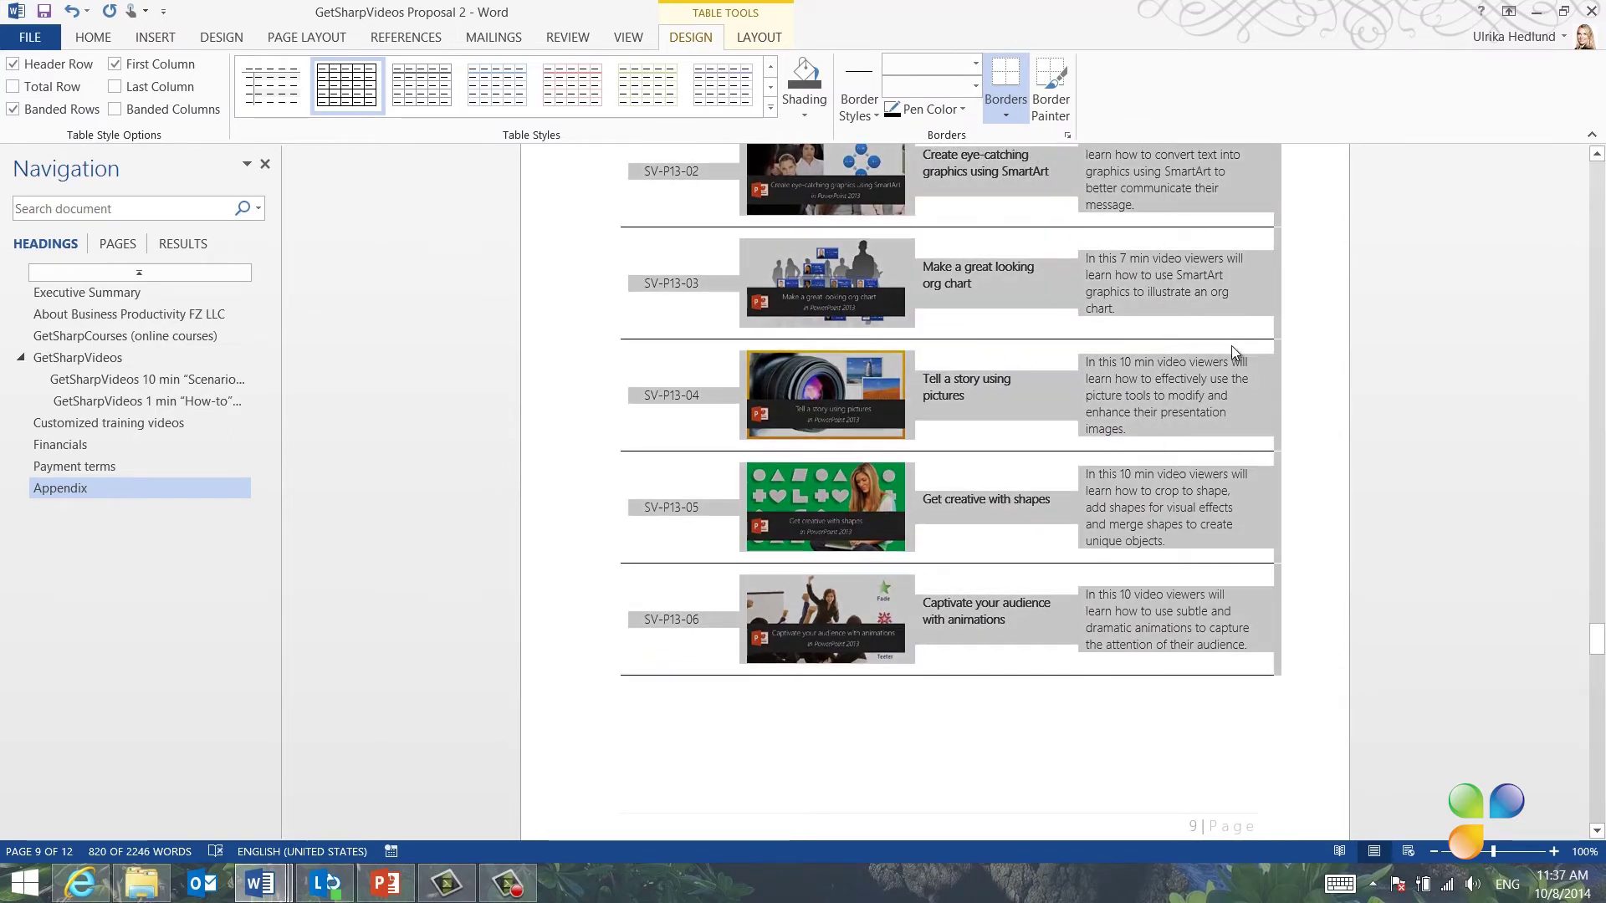
{"action": "scroll", "coordinate": [1310, 415], "scroll_direction": "up", "scroll_amount": 10}
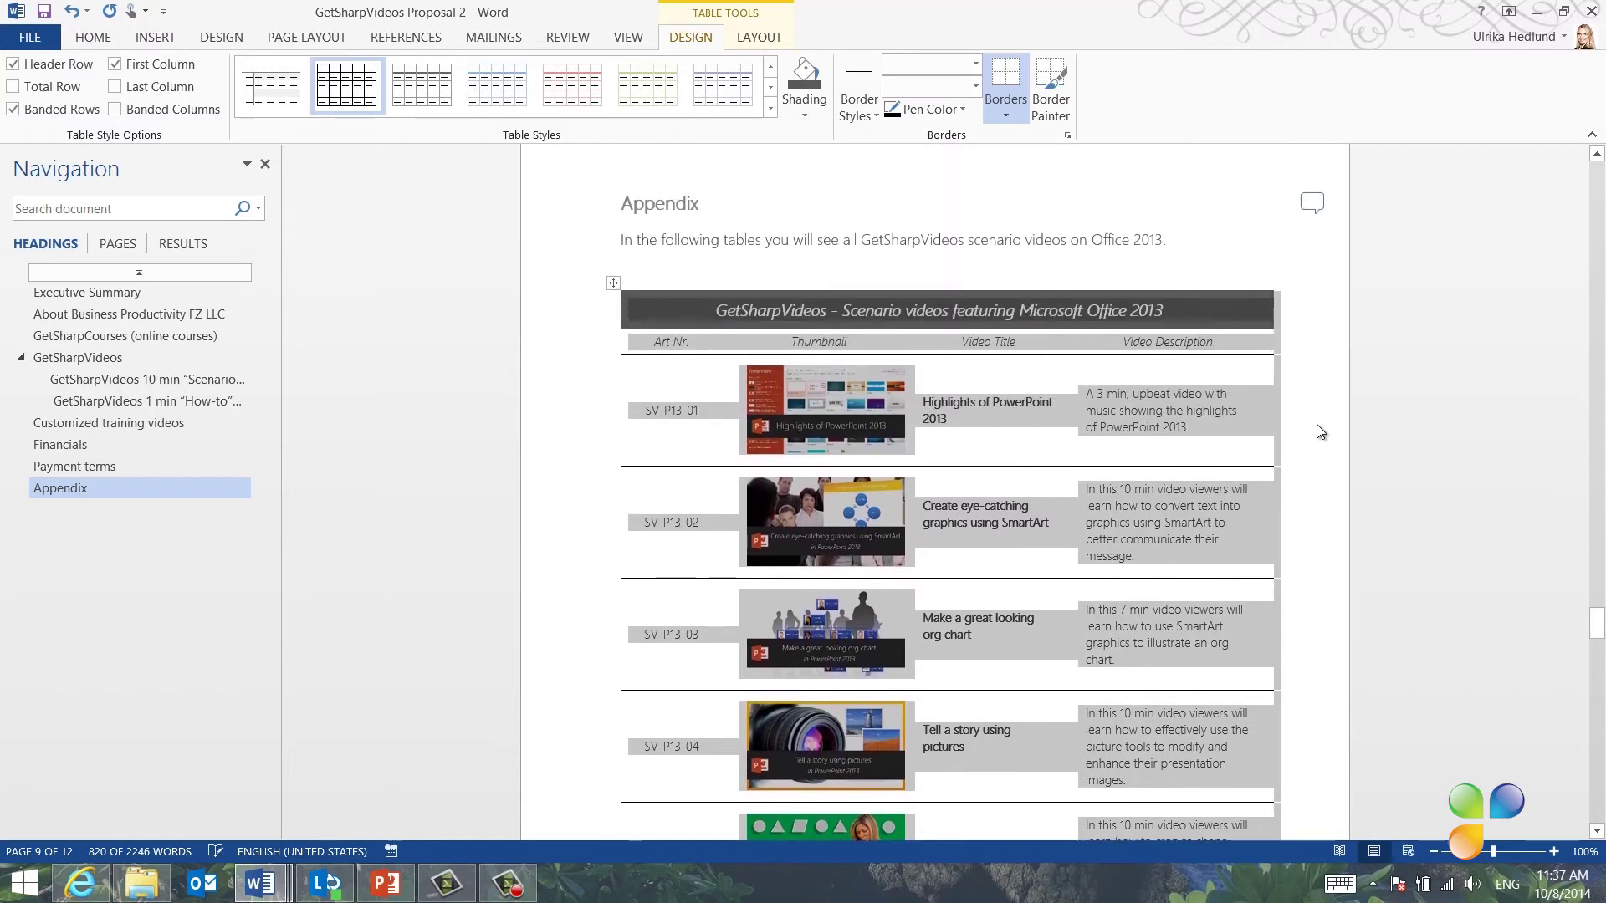
{"action": "left_click", "coordinate": [1321, 429]}
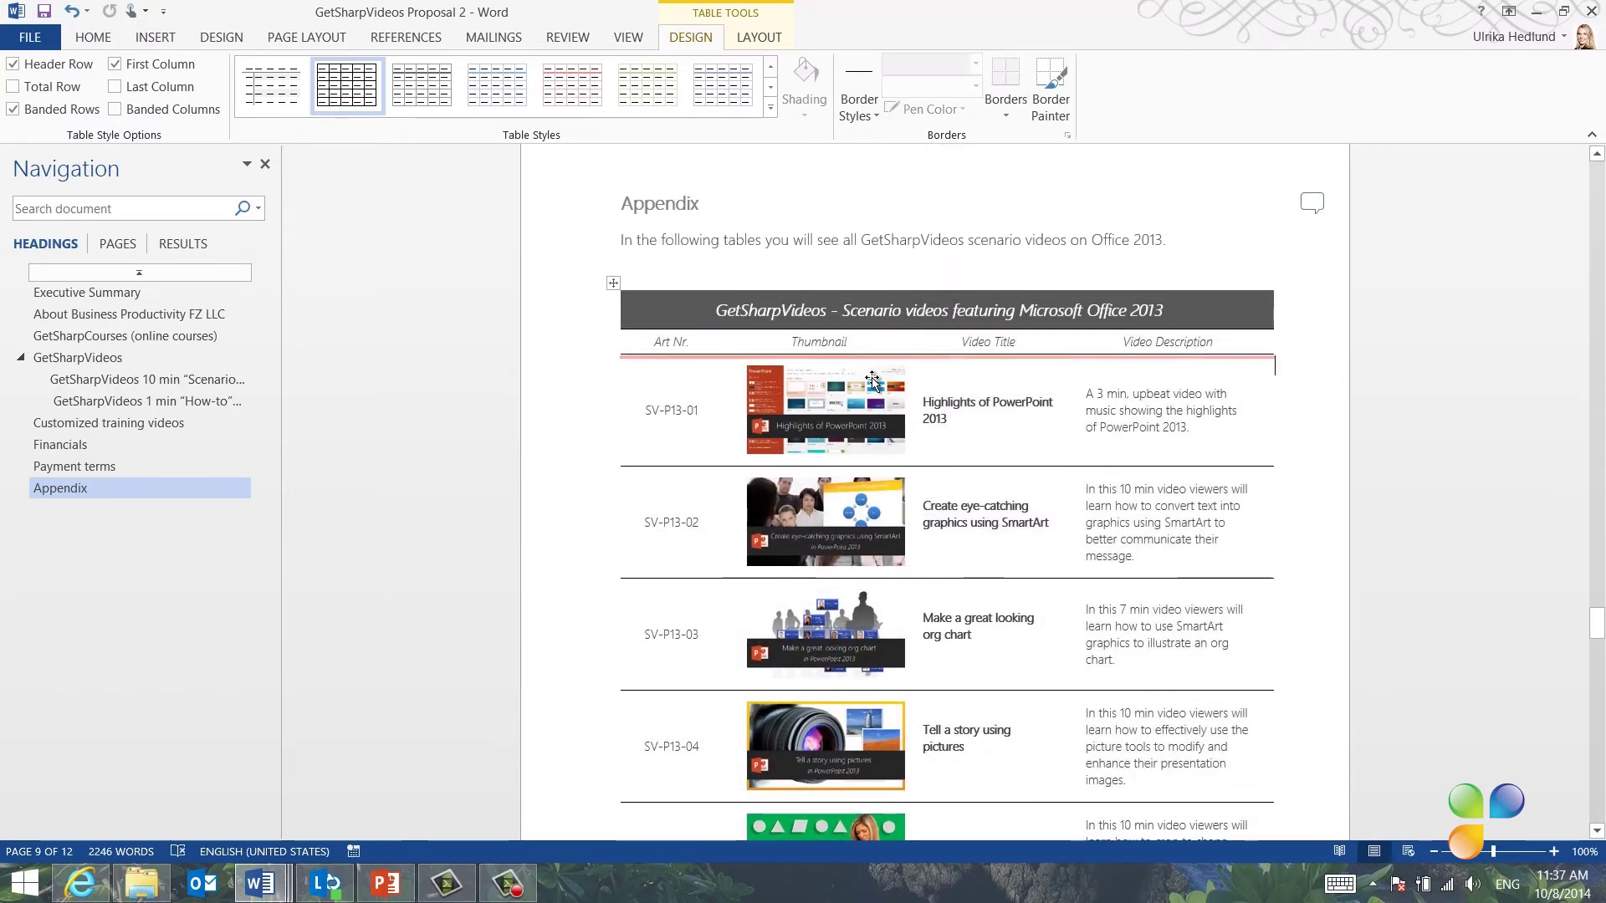
Step: Paint a thick gray theme border along the line below the column headings with the Border Painter, and stop painting
{"action": "left_click", "coordinate": [866, 110]}
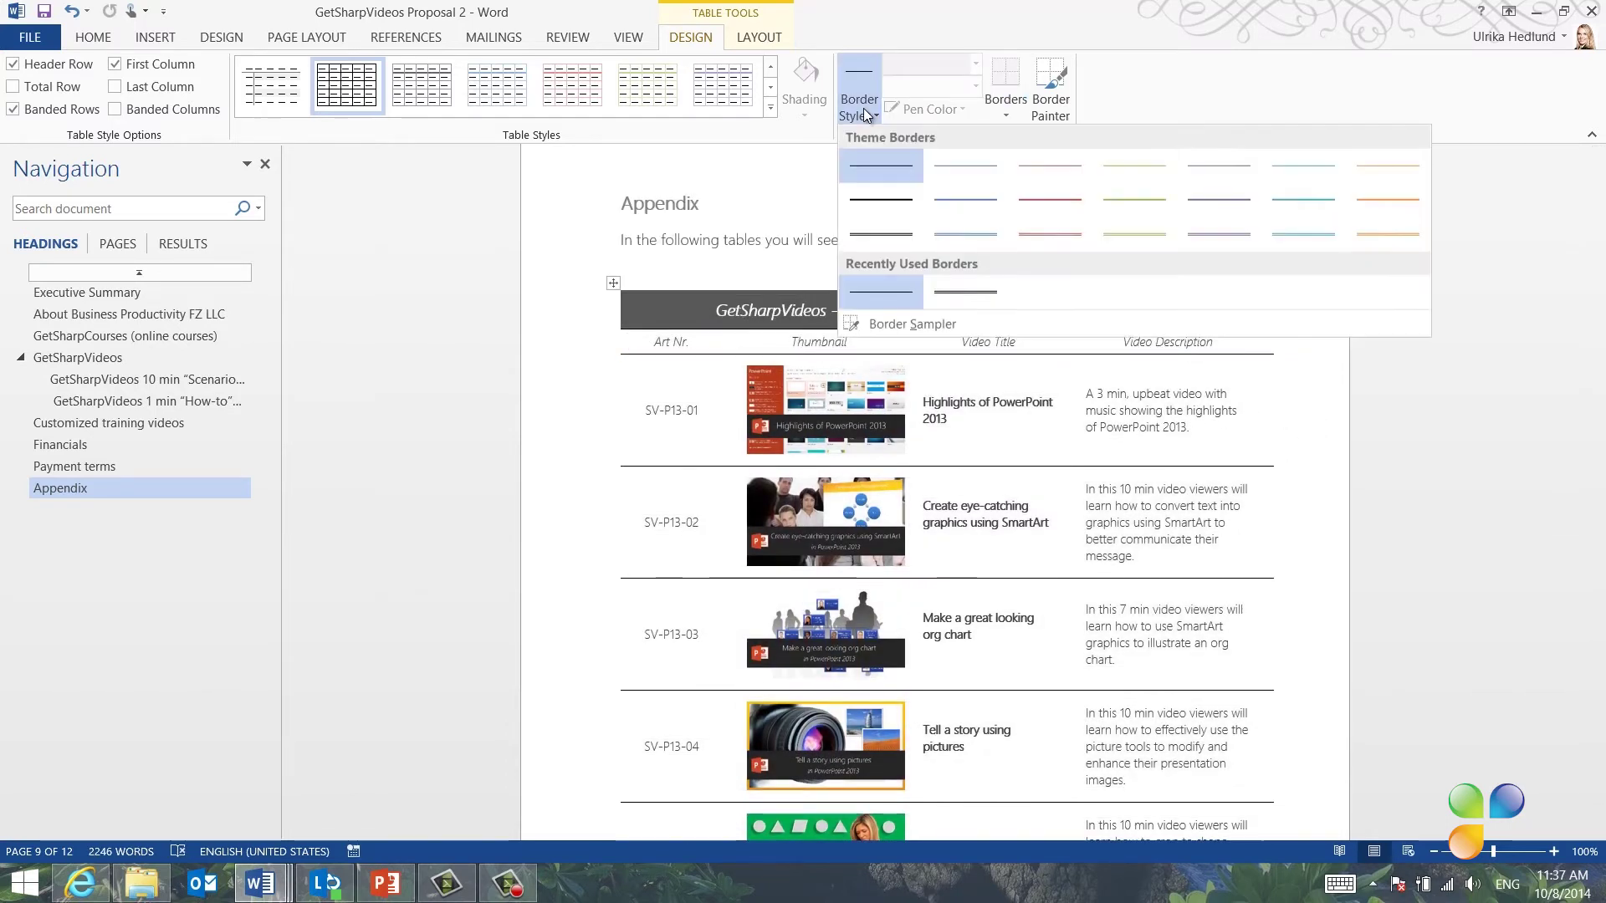
{"action": "left_click", "coordinate": [886, 237]}
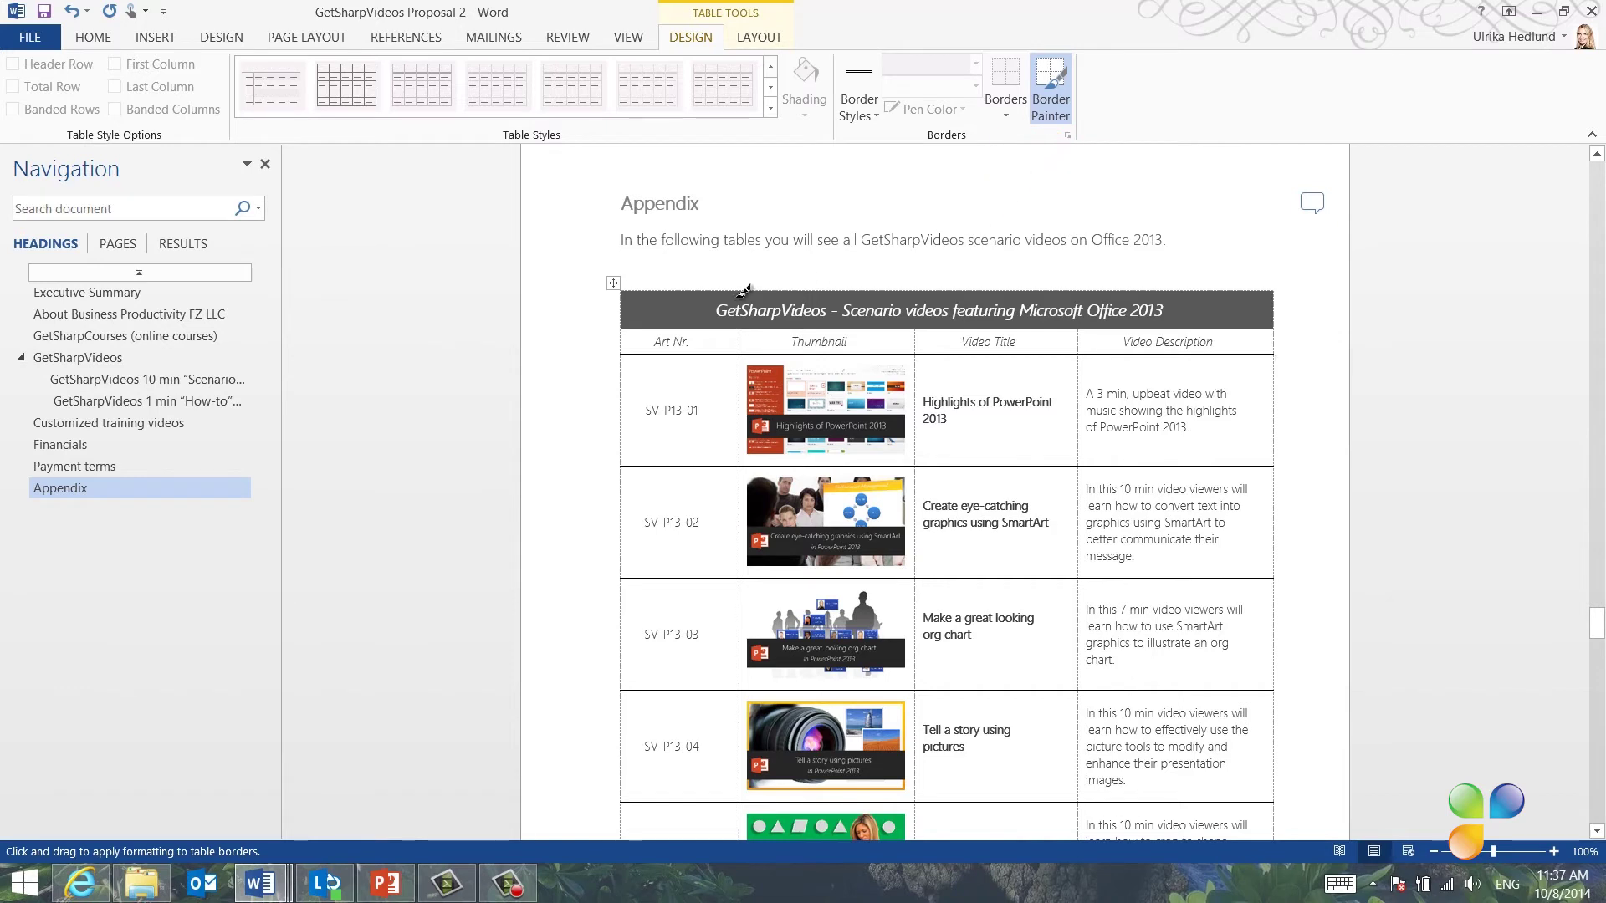
{"action": "left_click_drag", "start_coordinate": [651, 347], "coordinate": [1172, 340]}
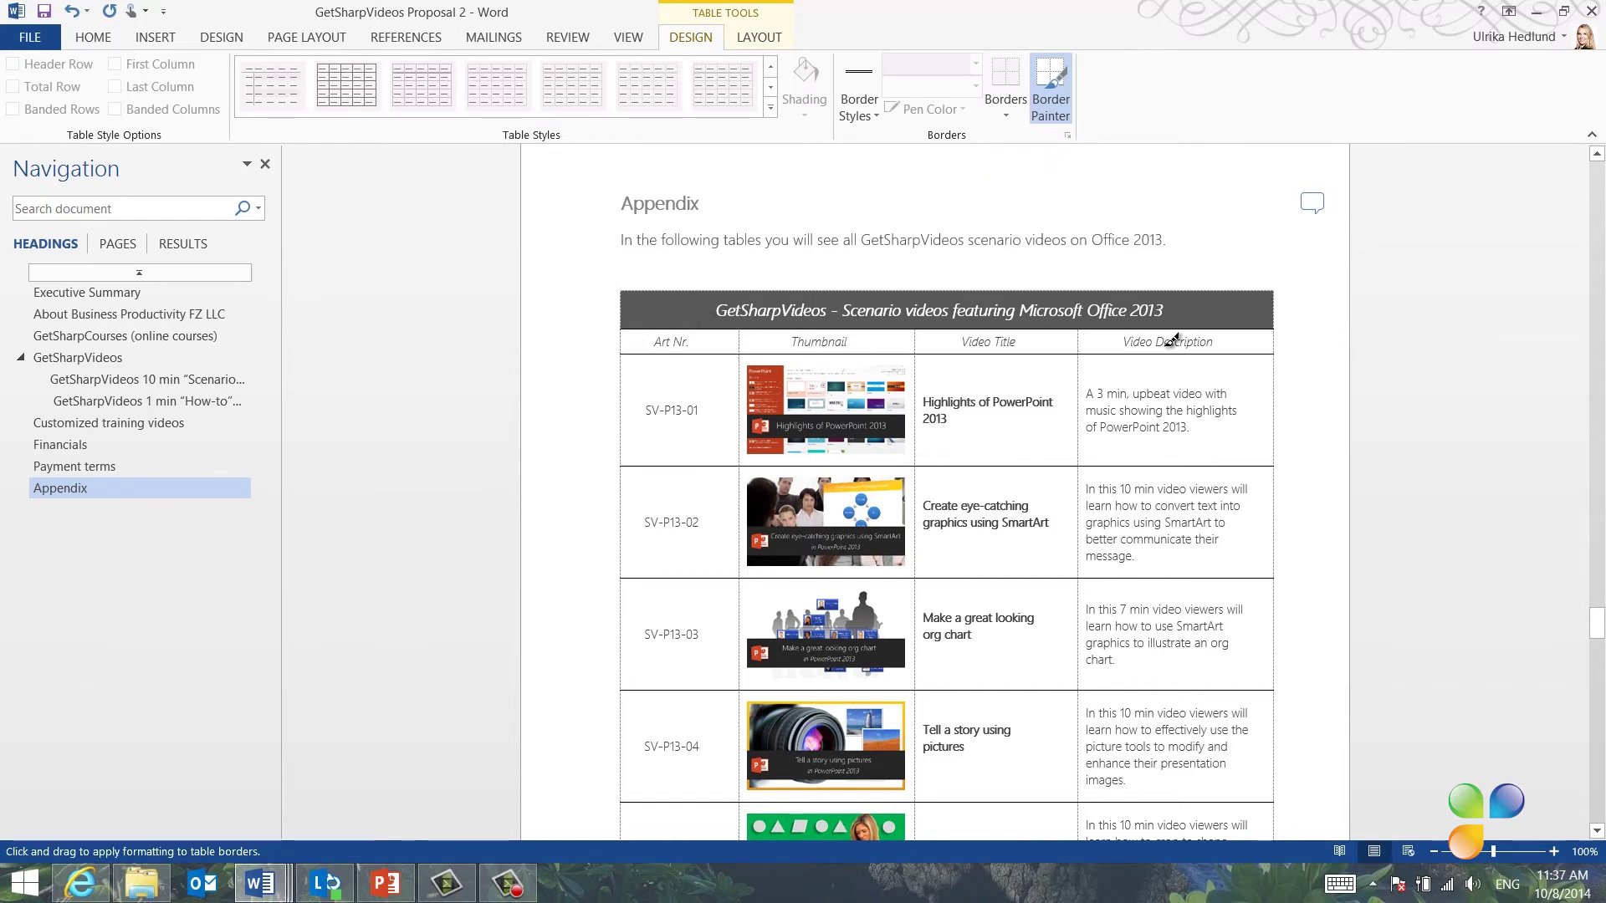
{"action": "left_click", "coordinate": [1052, 84]}
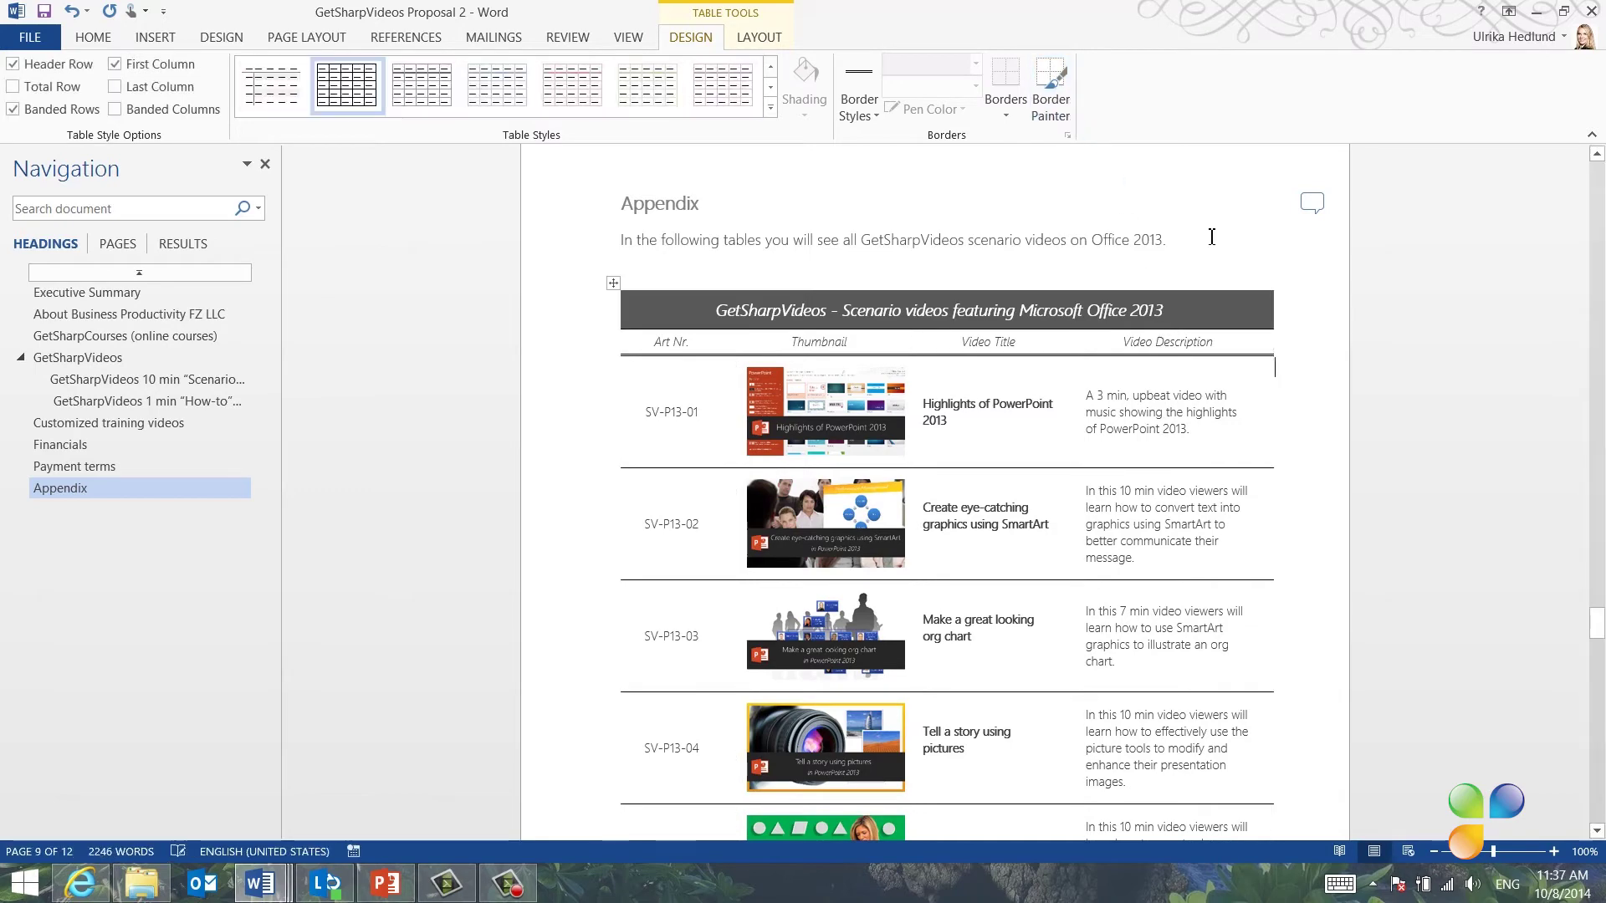
{"action": "scroll", "coordinate": [1218, 239], "scroll_direction": "down", "scroll_amount": 15}
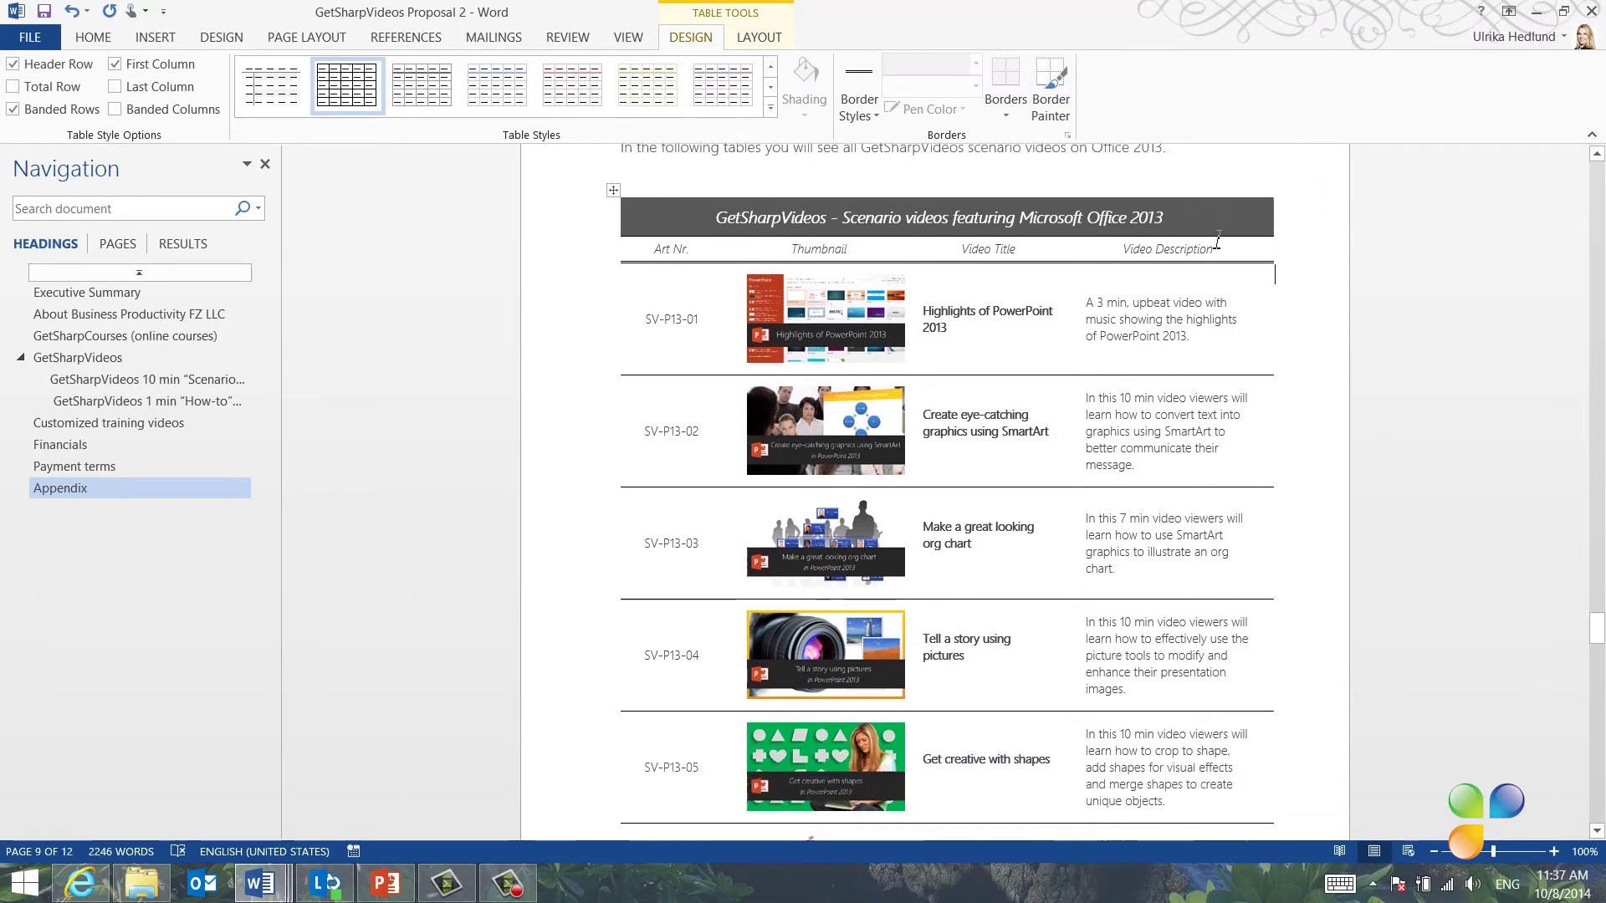
{"action": "scroll", "coordinate": [1218, 241], "scroll_direction": "down", "scroll_amount": 4}
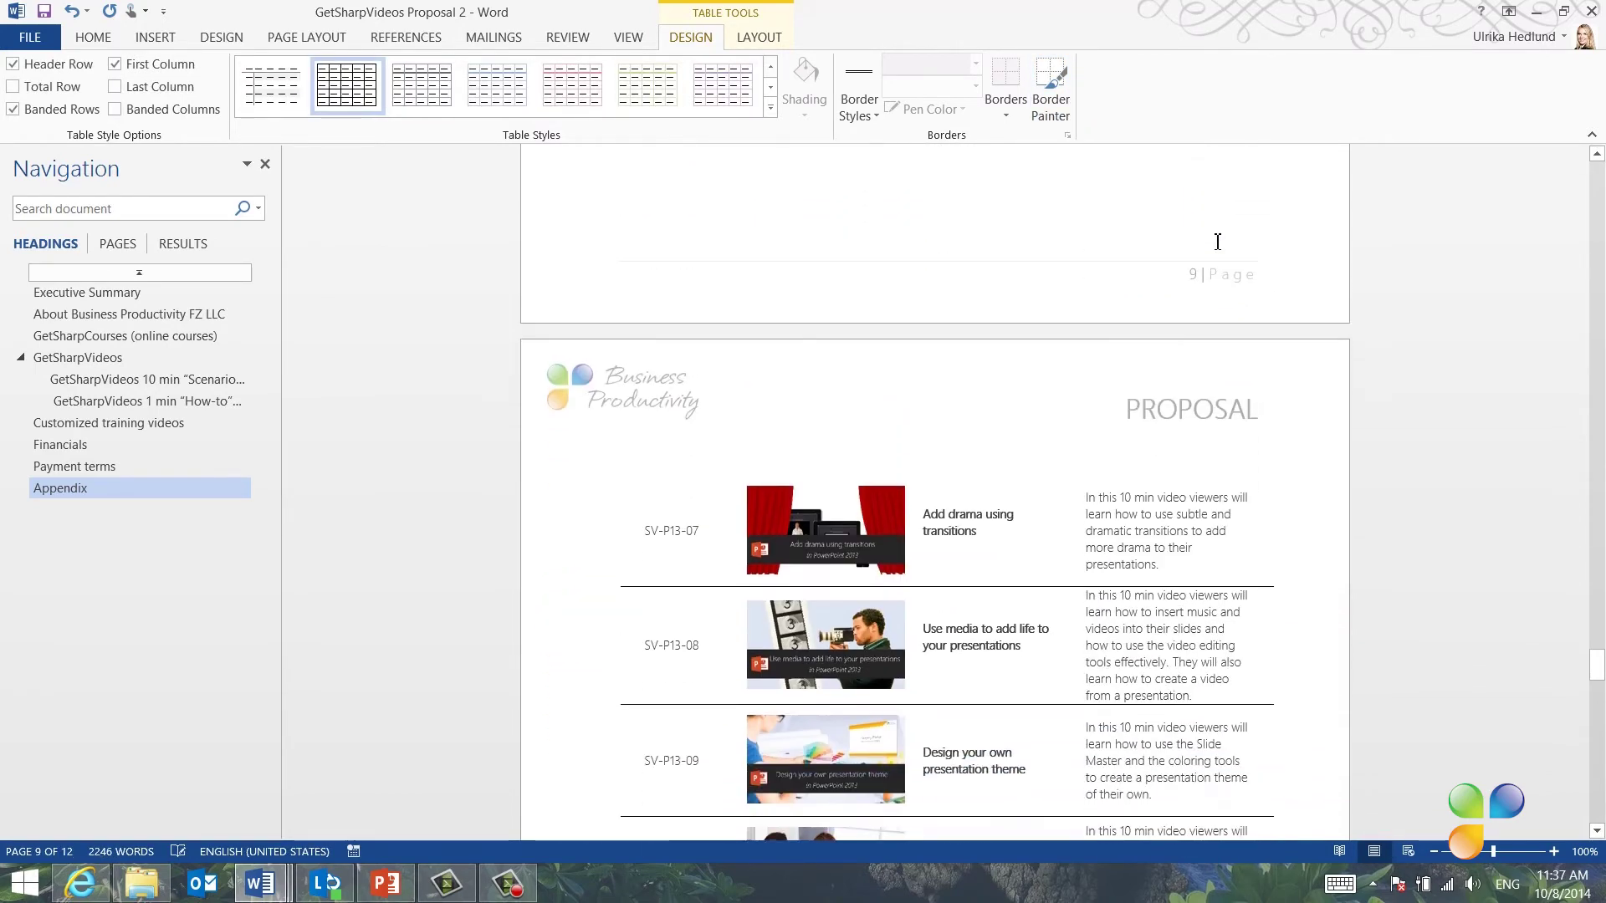
Step: Set the title row and column heading row of the Appendix video table to repeat as header rows on every page
{"action": "scroll", "coordinate": [1217, 244], "scroll_direction": "up", "scroll_amount": 12}
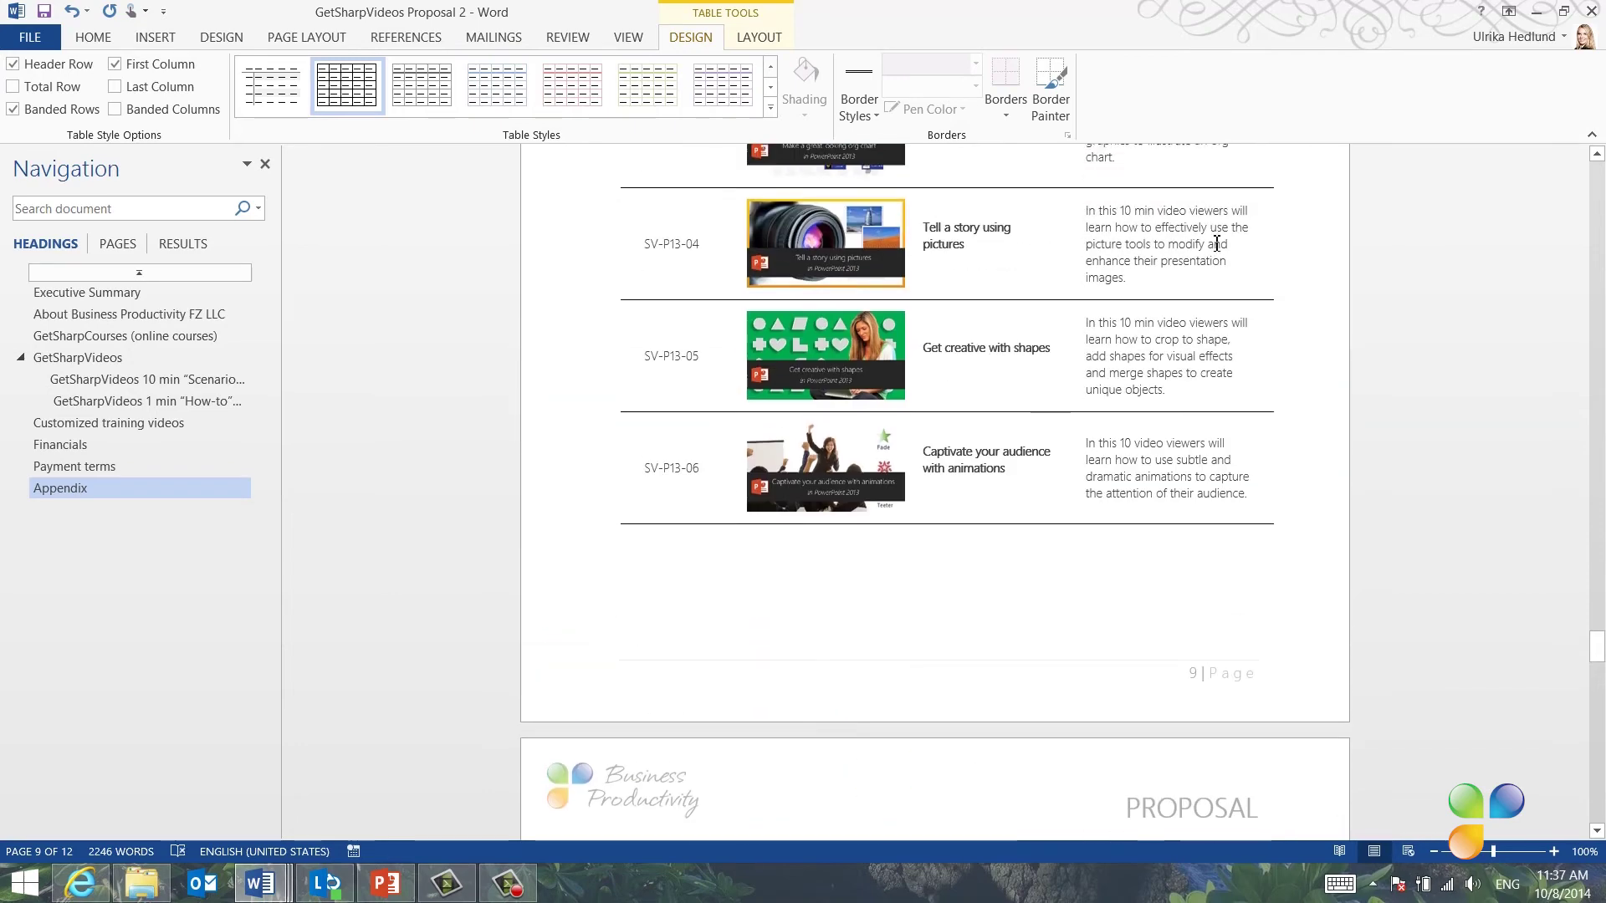
{"action": "scroll", "coordinate": [1218, 243], "scroll_direction": "up", "scroll_amount": 2}
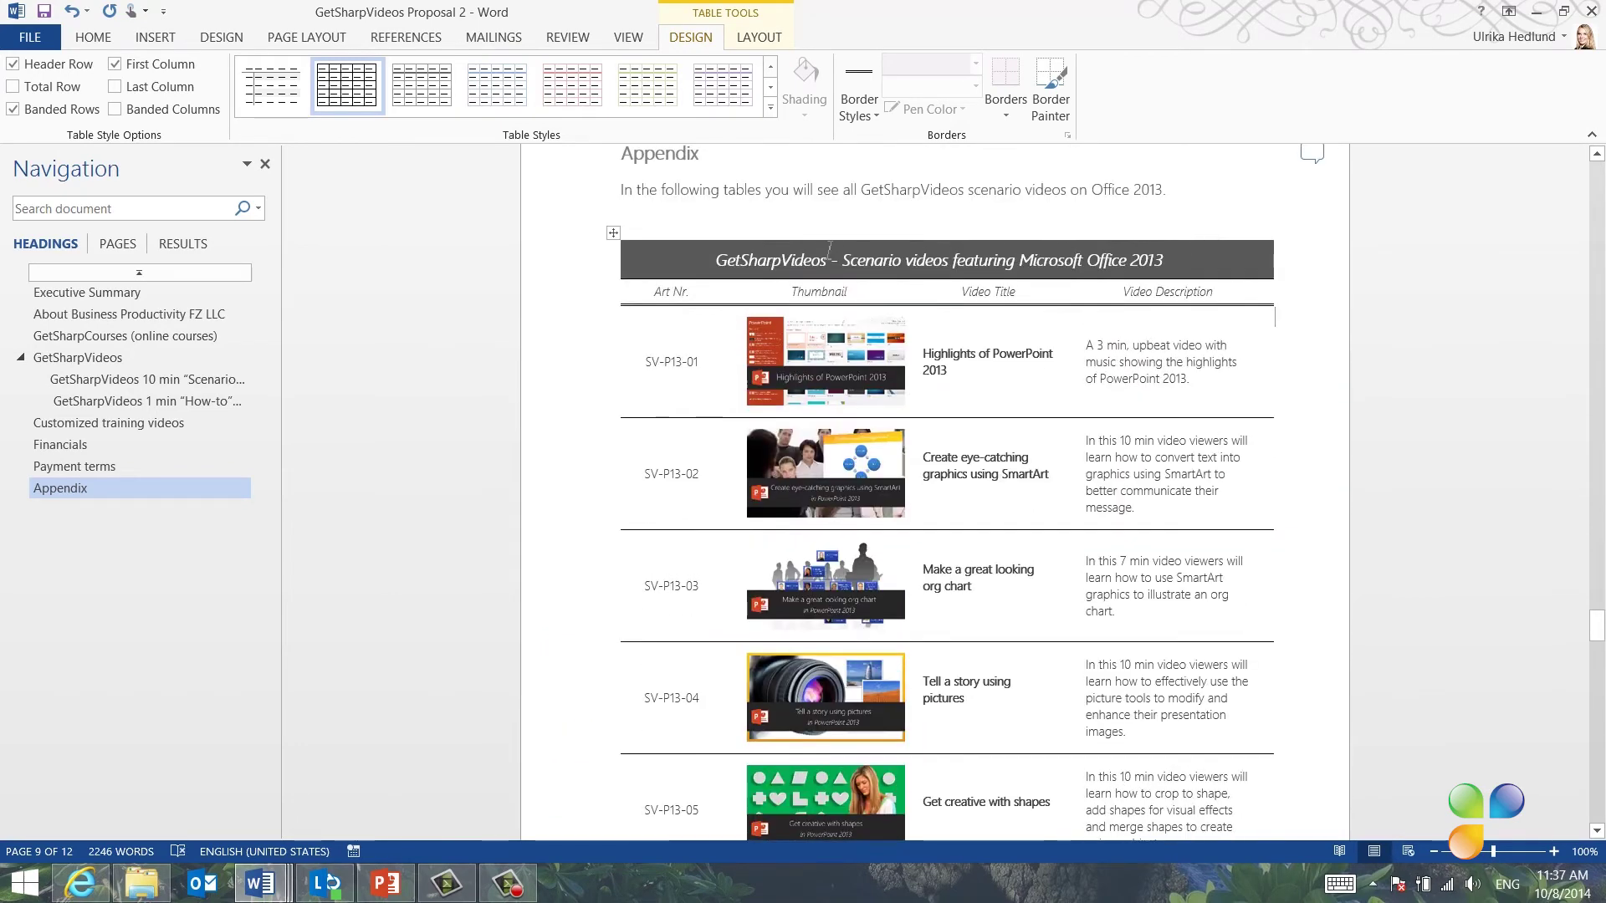
{"action": "left_click_drag", "start_coordinate": [893, 256], "coordinate": [1227, 299]}
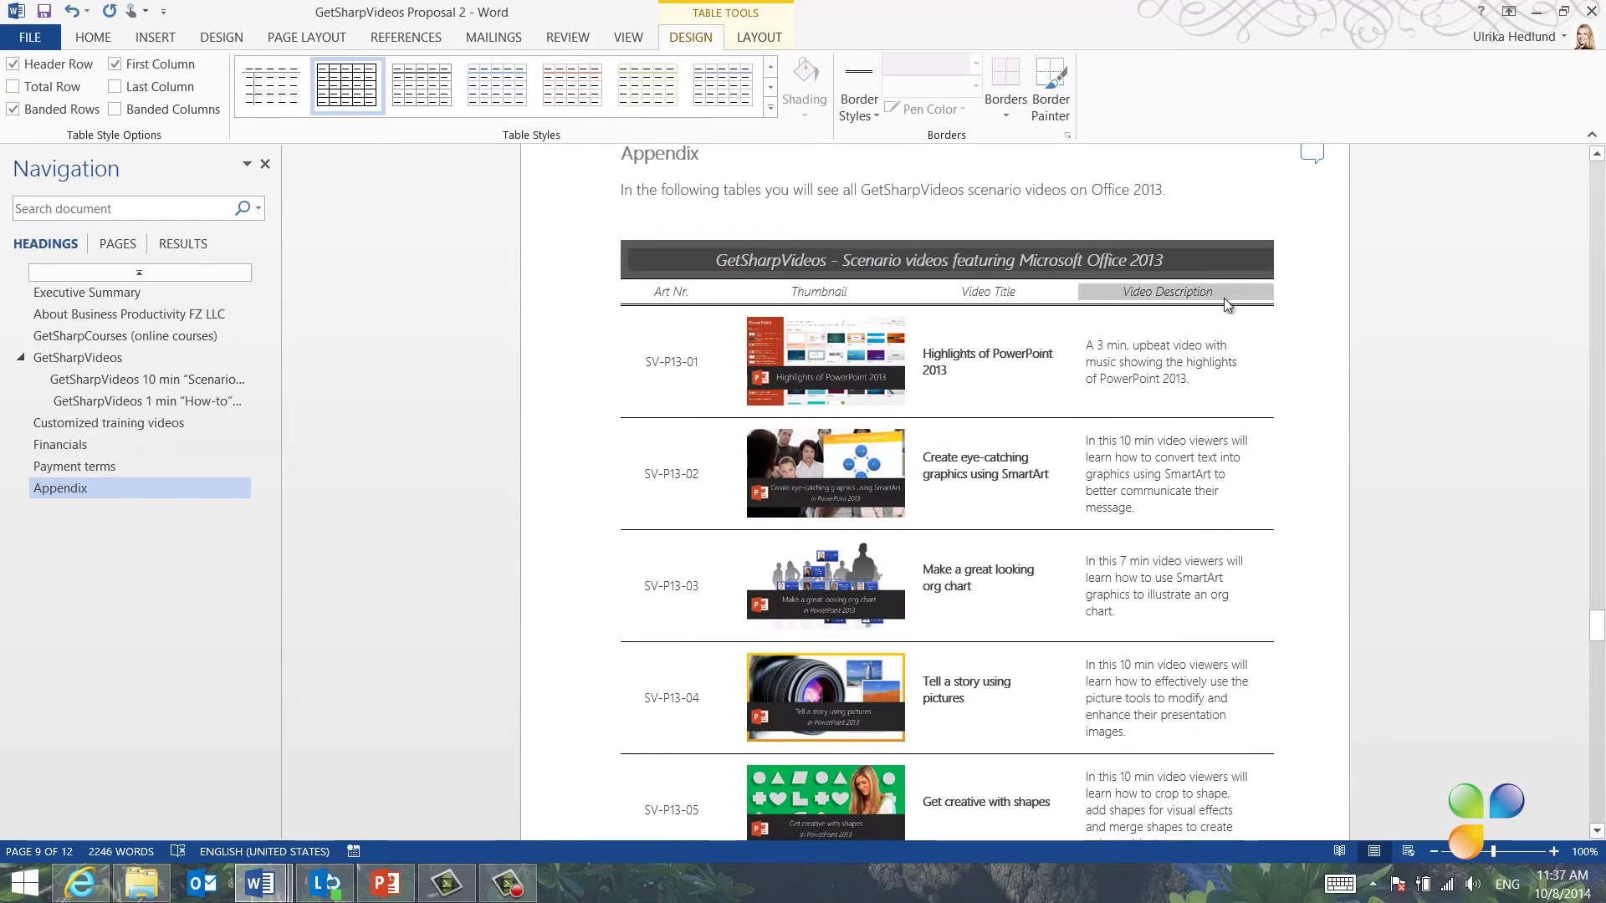
{"action": "left_click_drag", "start_coordinate": [1225, 299], "coordinate": [1224, 299]}
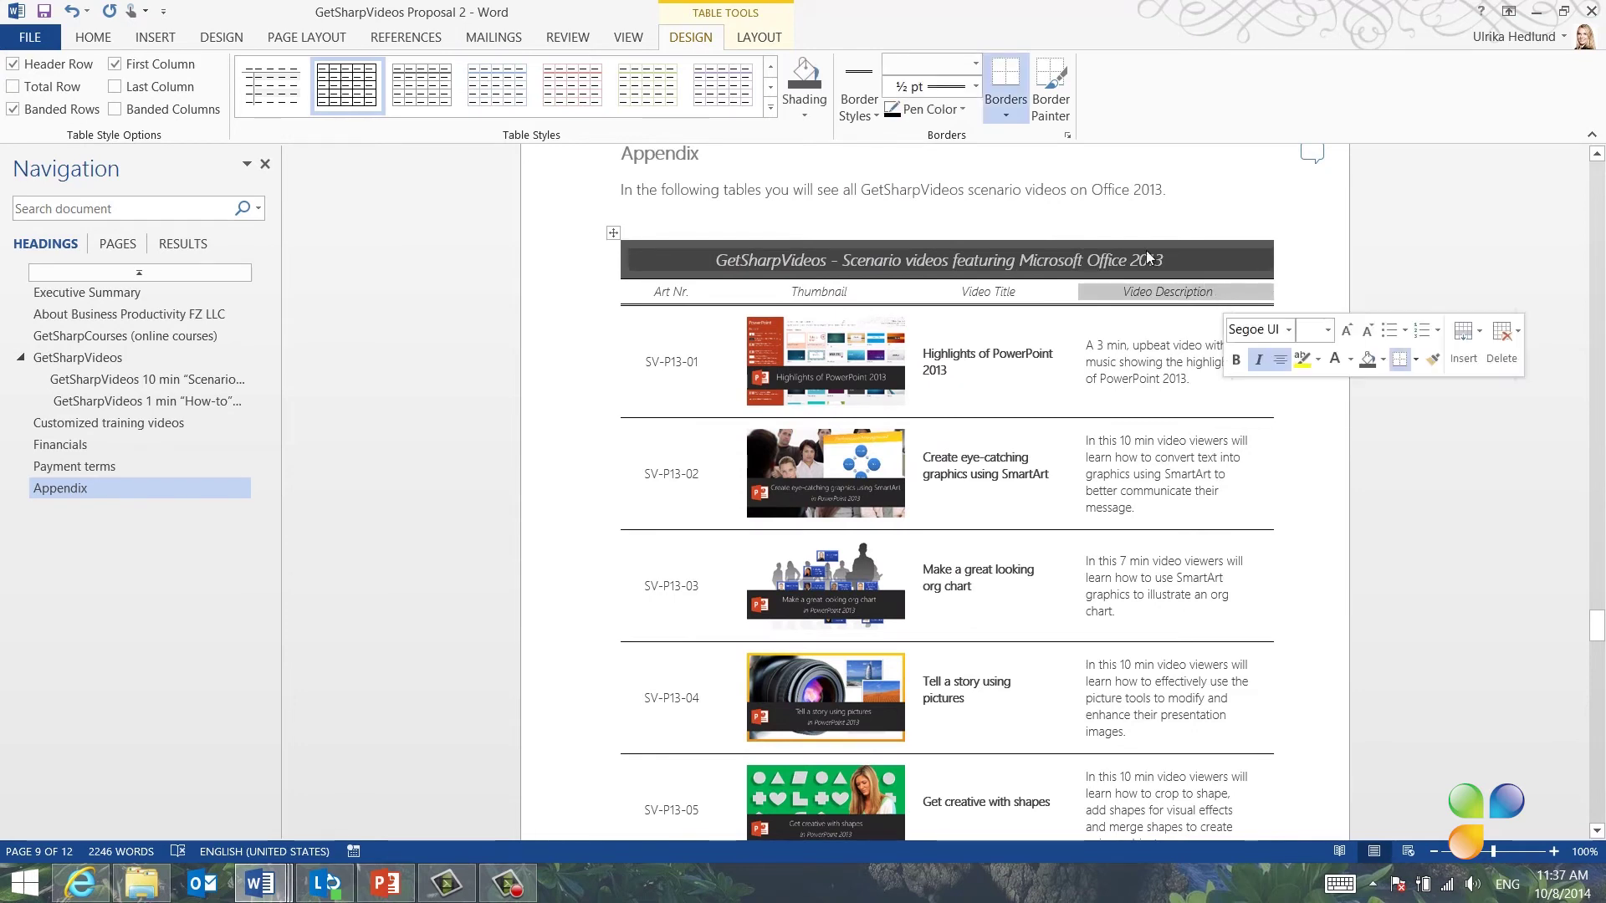
{"action": "left_click", "coordinate": [770, 41]}
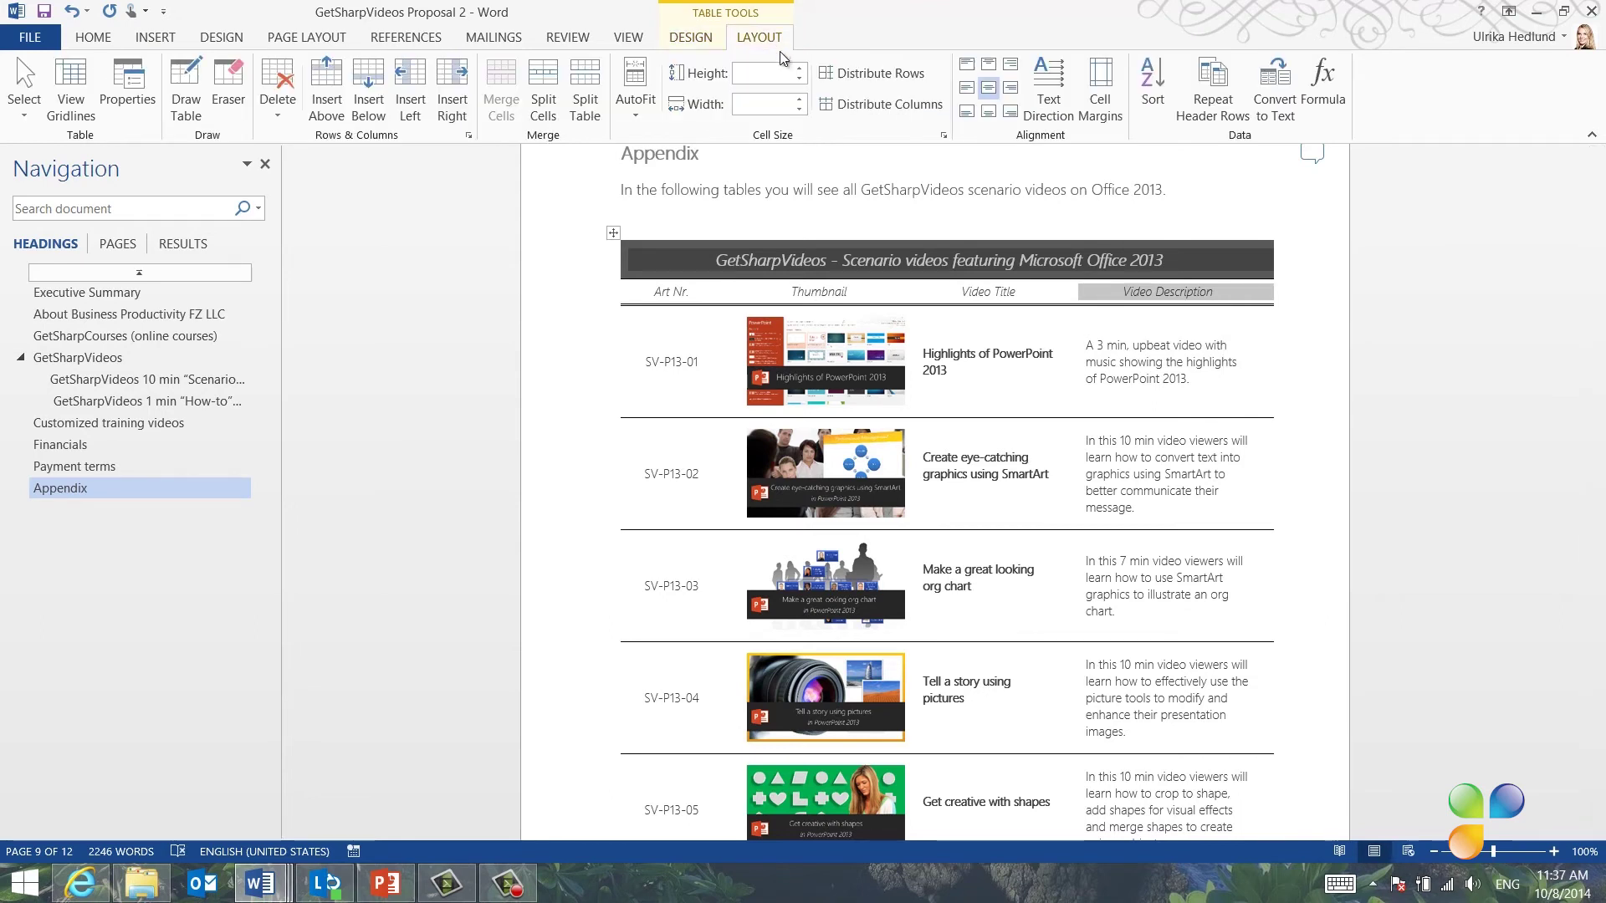
{"action": "left_click", "coordinate": [1210, 106]}
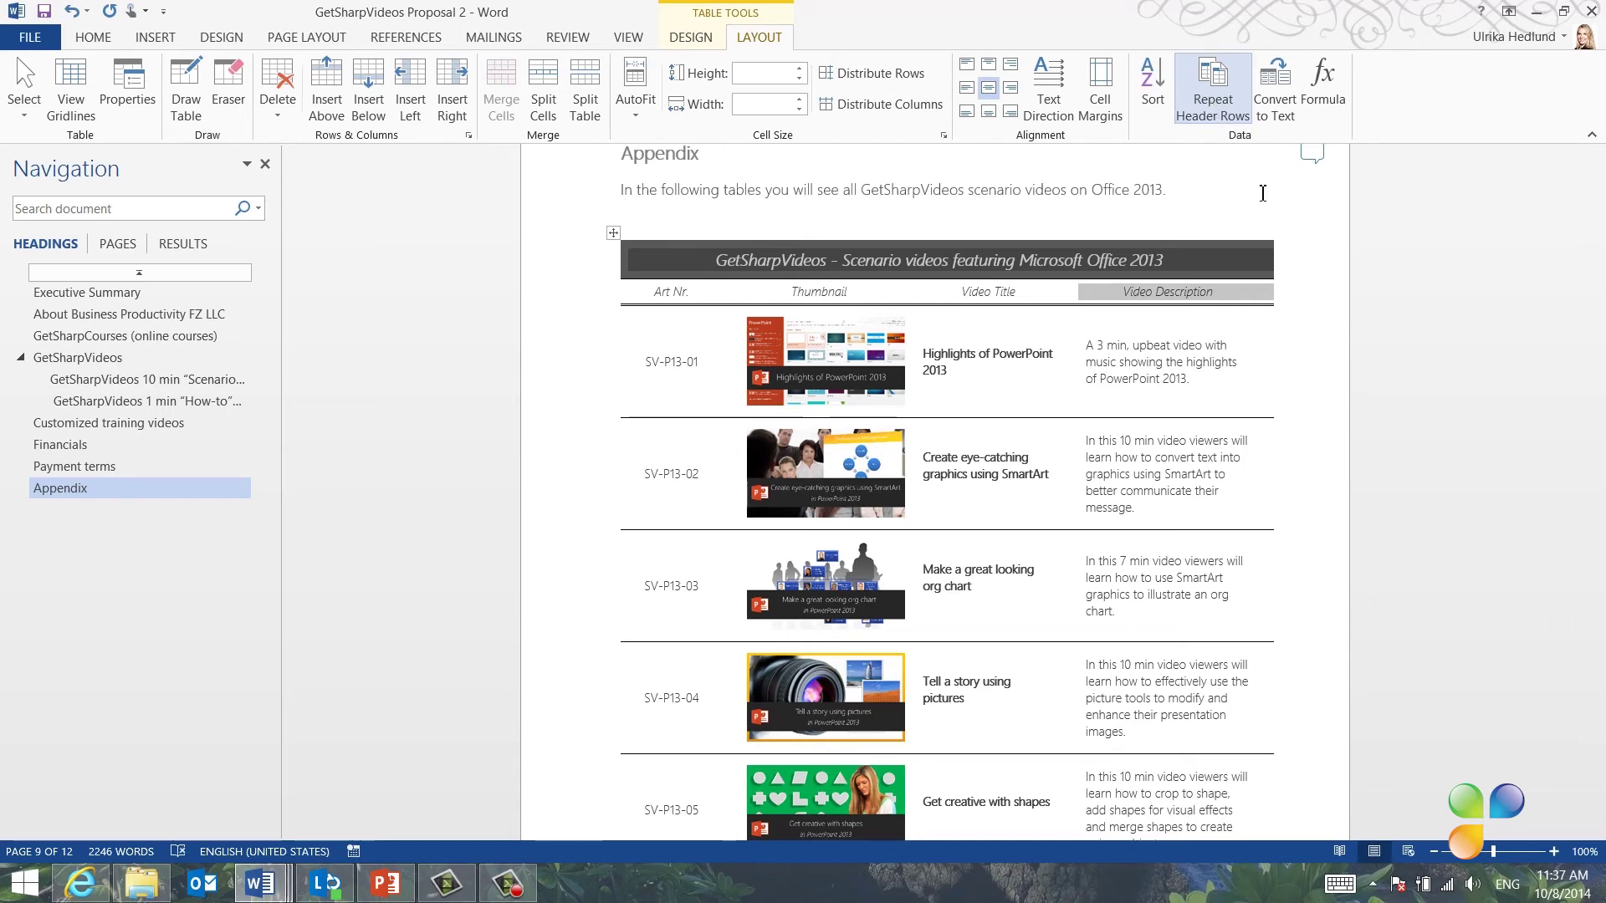
{"action": "scroll", "coordinate": [1340, 399], "scroll_direction": "down", "scroll_amount": 8}
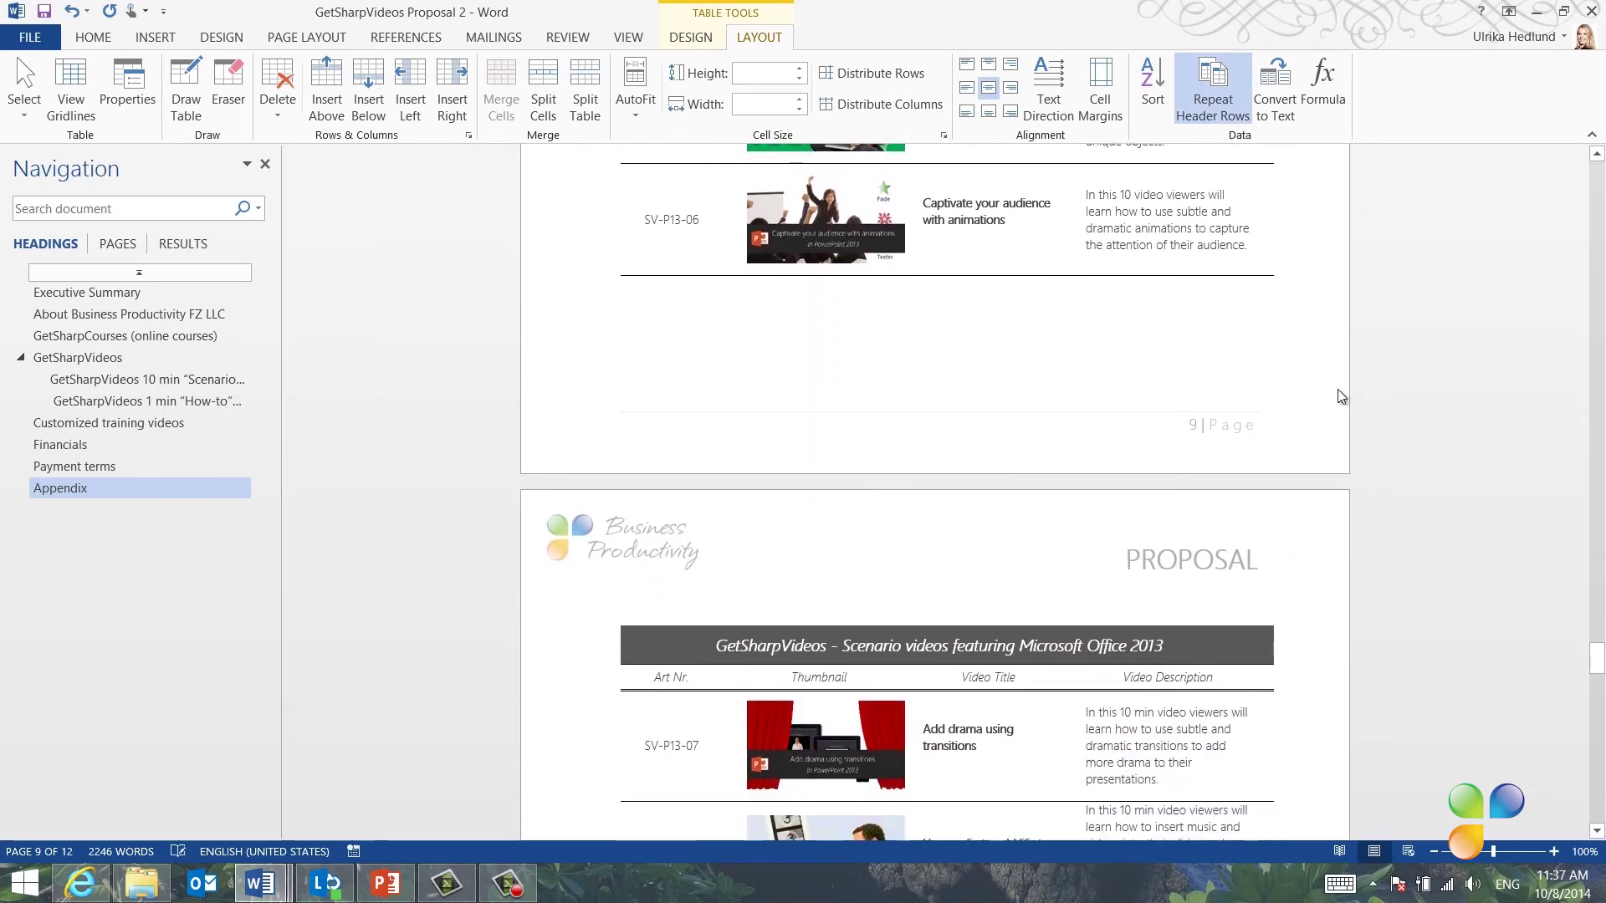
{"action": "scroll", "coordinate": [1340, 397], "scroll_direction": "down", "scroll_amount": 2}
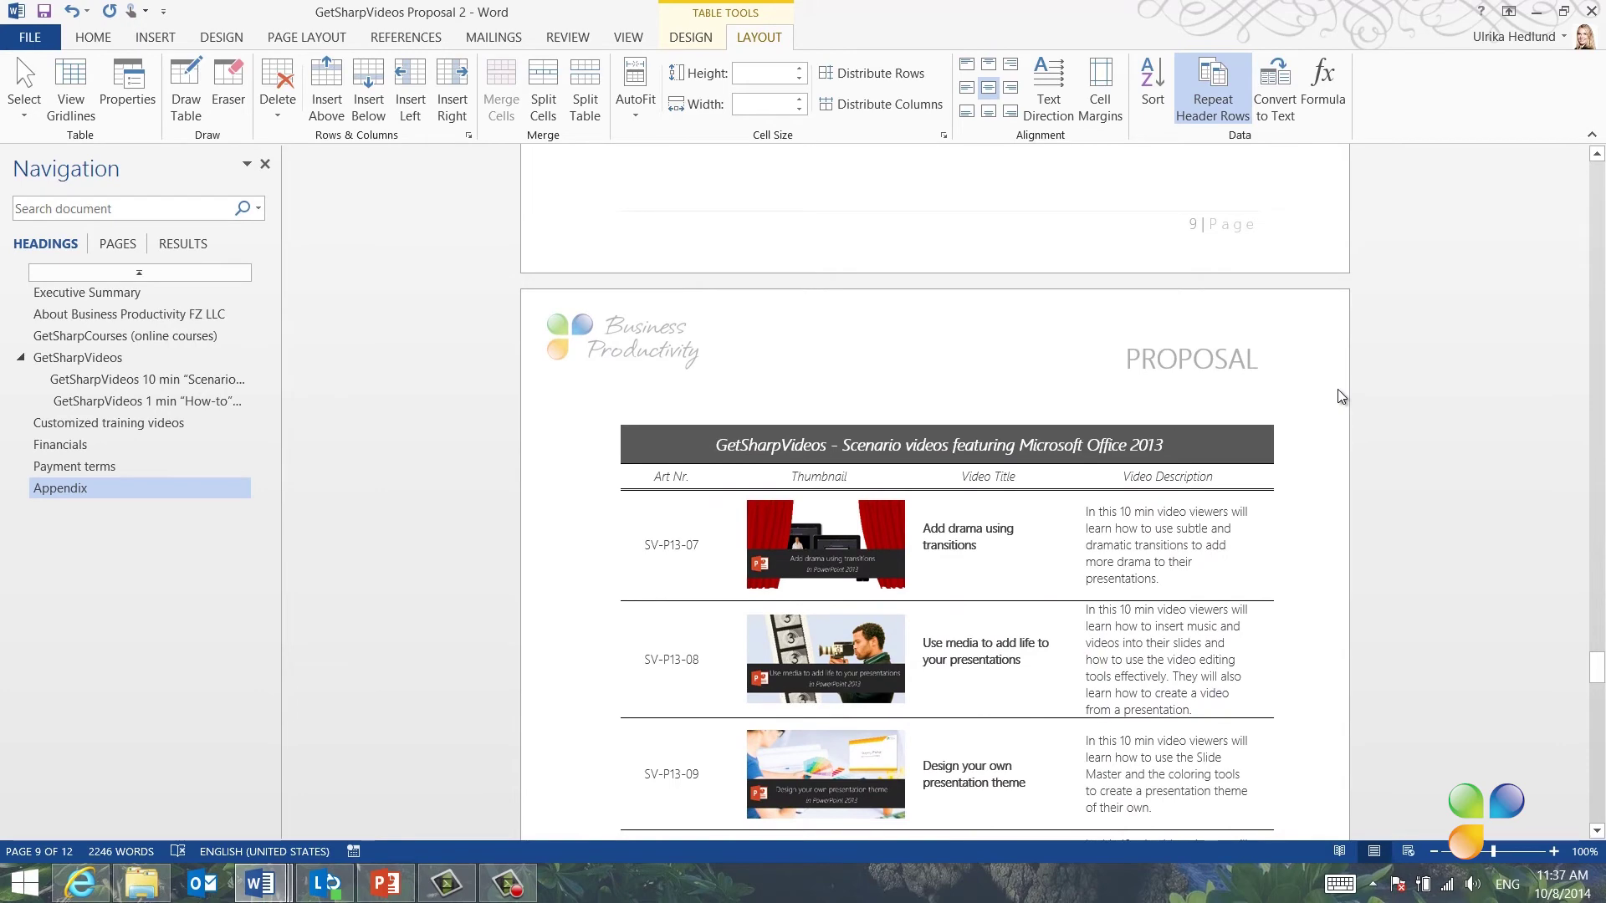
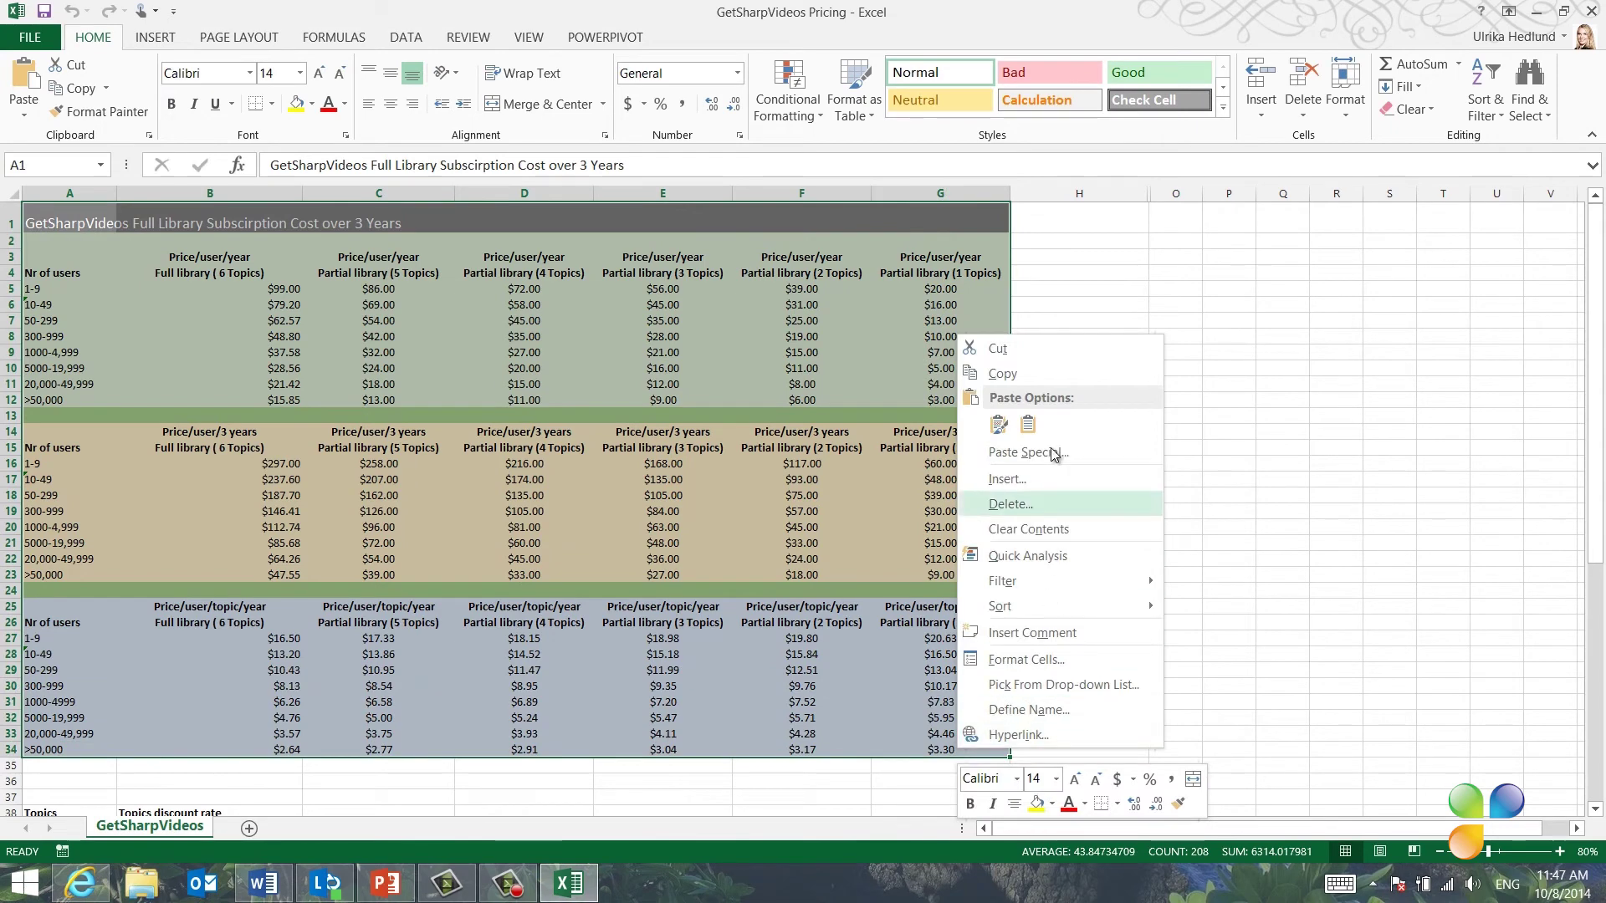
Step: Copy the selected pricing range A1:G34 in Excel and paste it as a picture below the Financials paragraph in the Word proposal
{"action": "left_click", "coordinate": [1036, 379]}
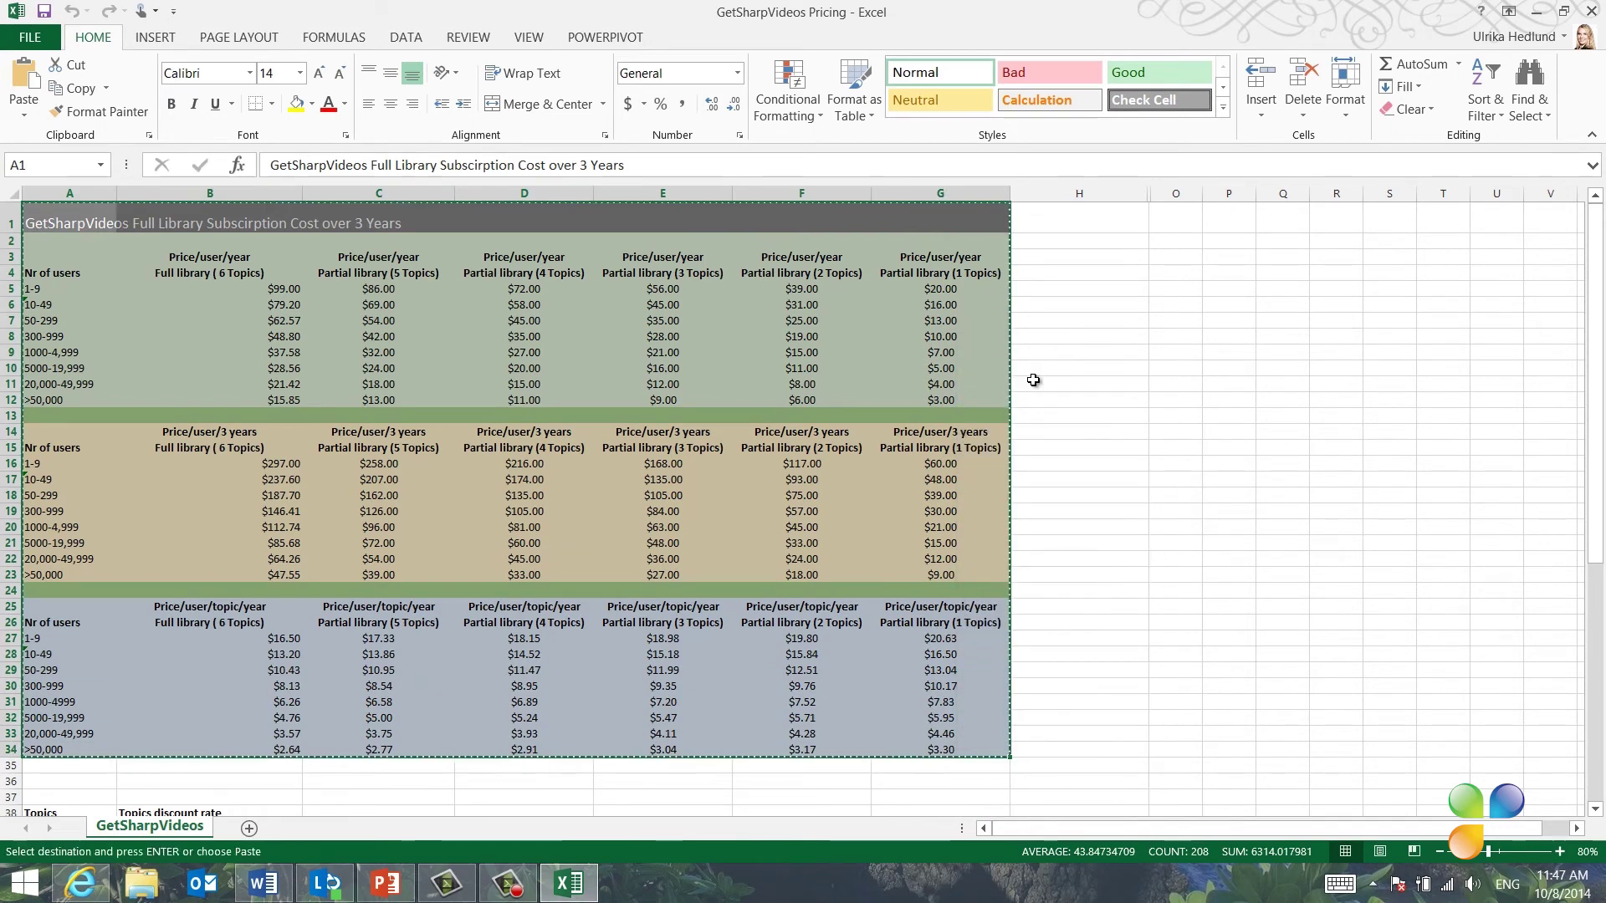
{"action": "left_click", "coordinate": [289, 890]}
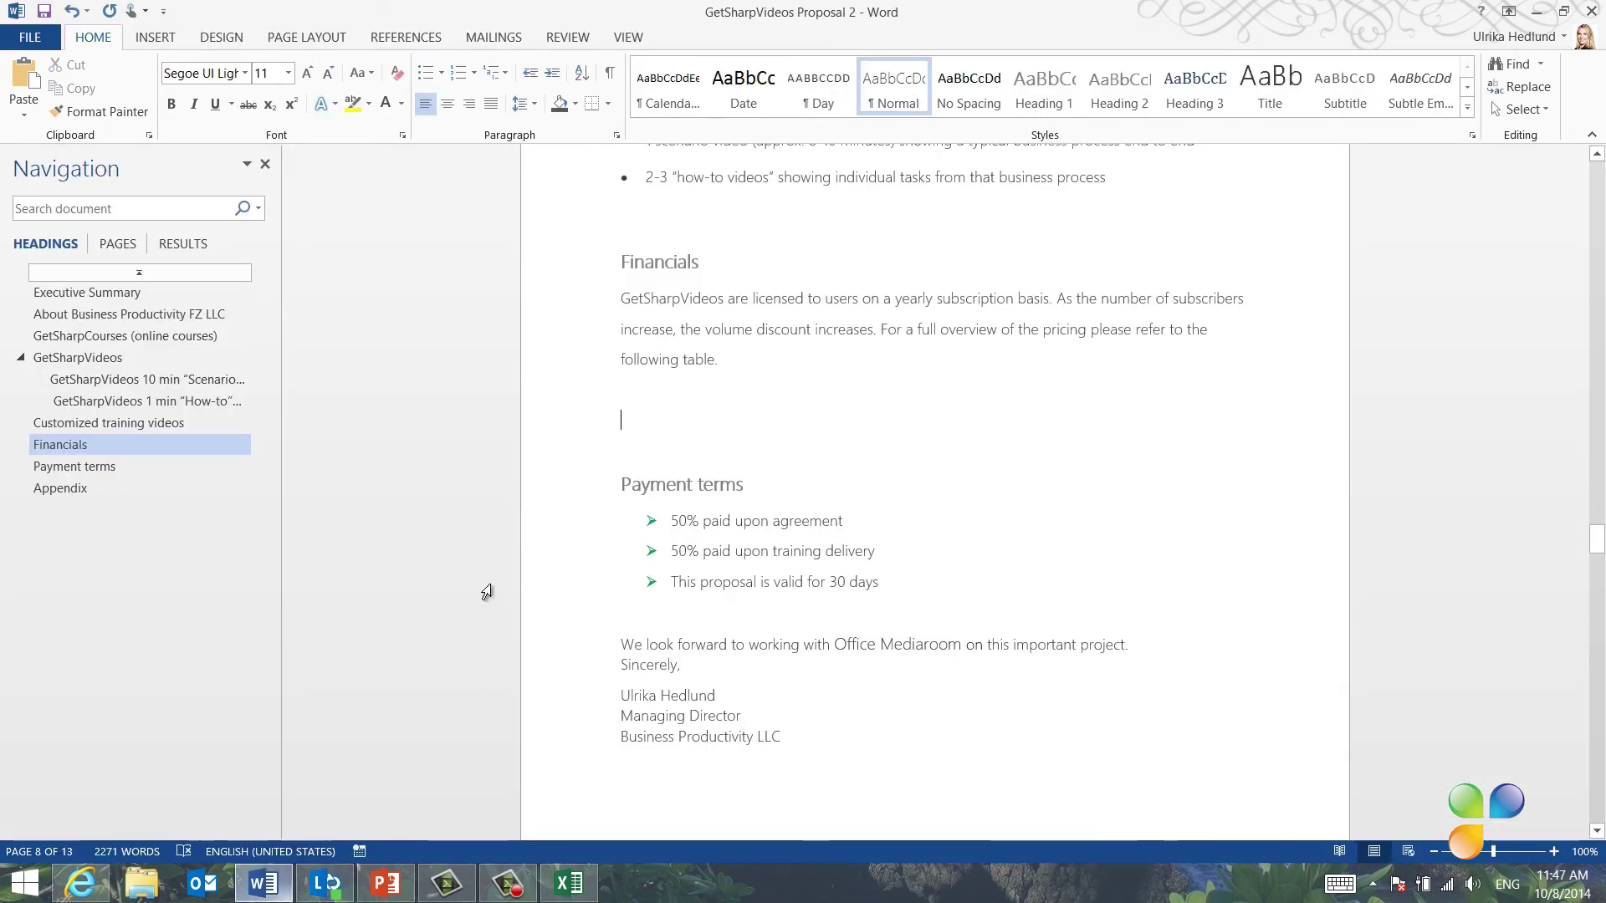
{"action": "right_click", "coordinate": [629, 410]}
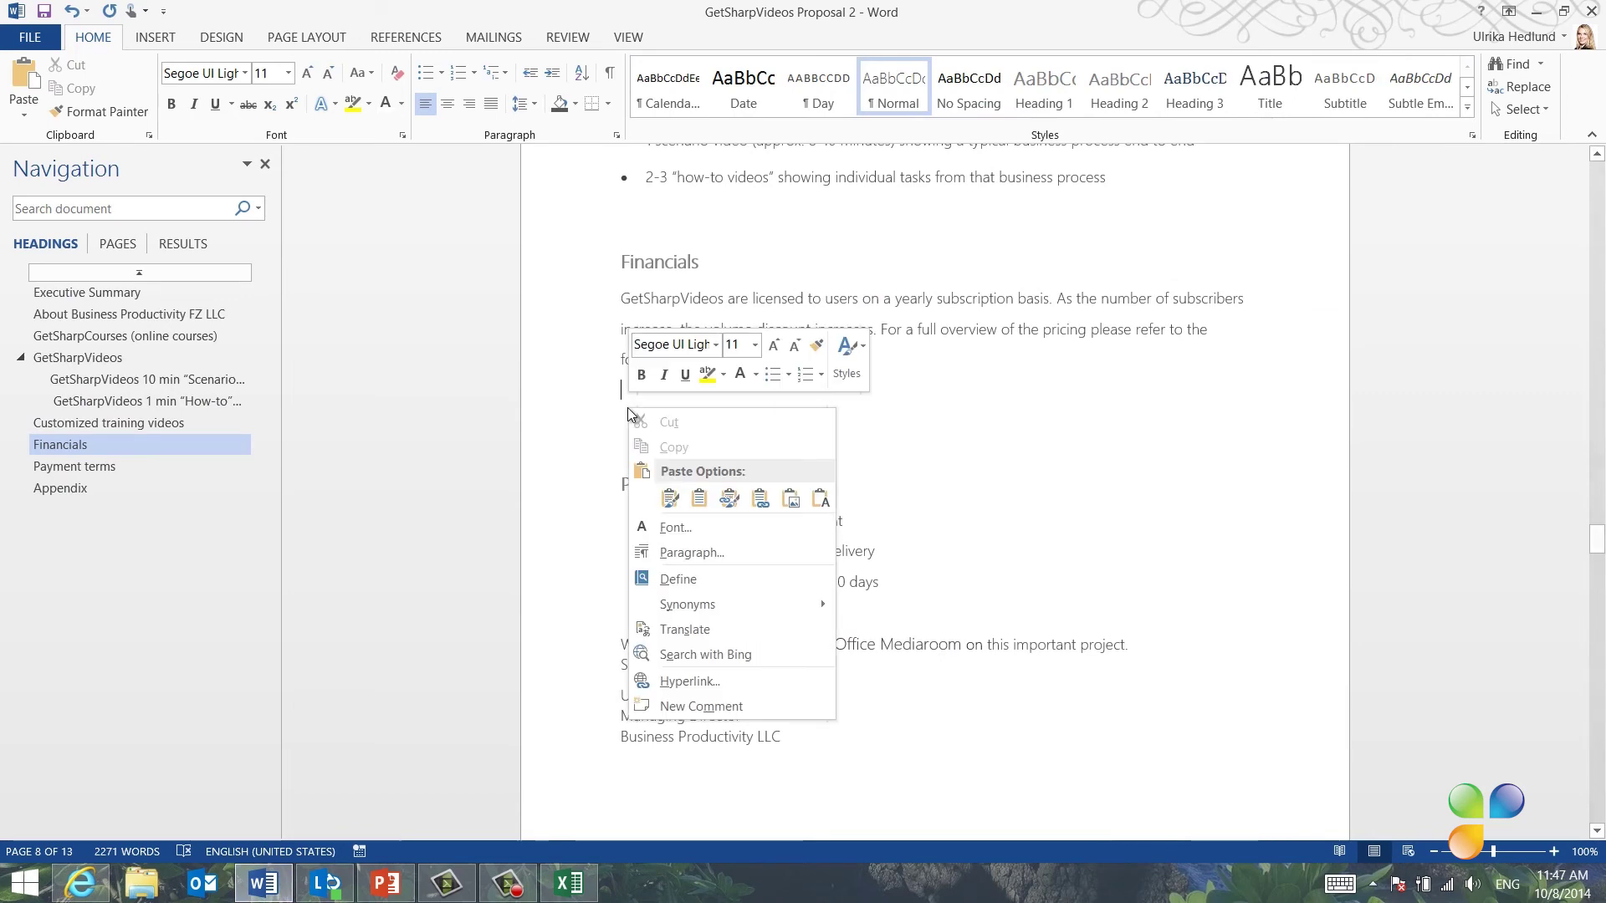
{"action": "left_click", "coordinate": [791, 500]}
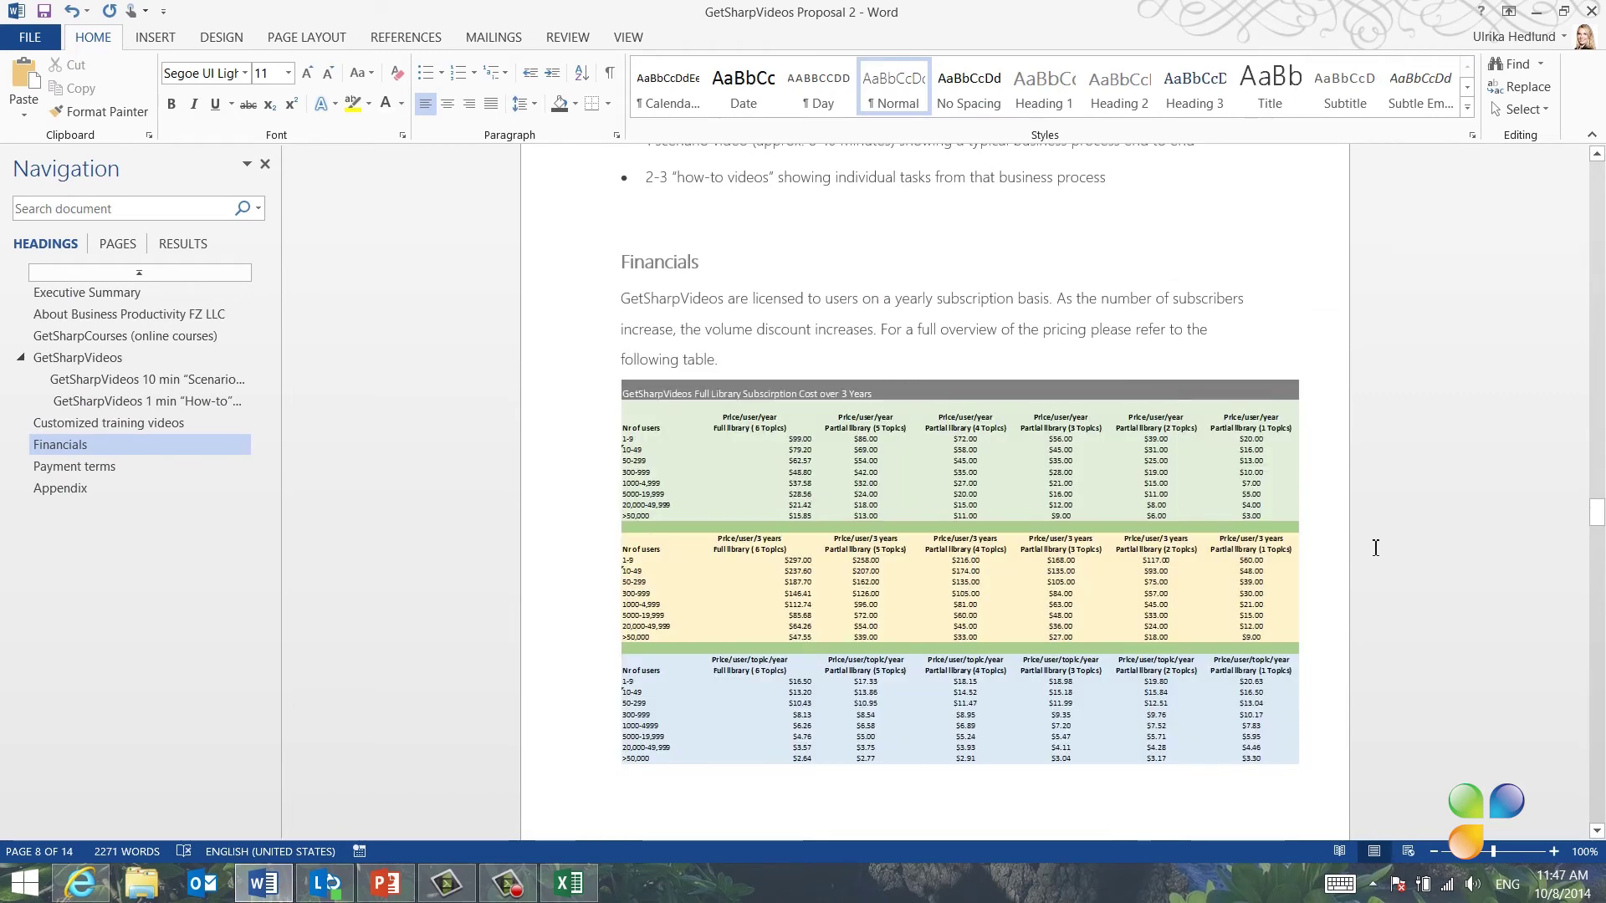
Step: Insert a Next Page section break directly before the Financials heading
{"action": "scroll", "coordinate": [1375, 548], "scroll_direction": "up", "scroll_amount": 1}
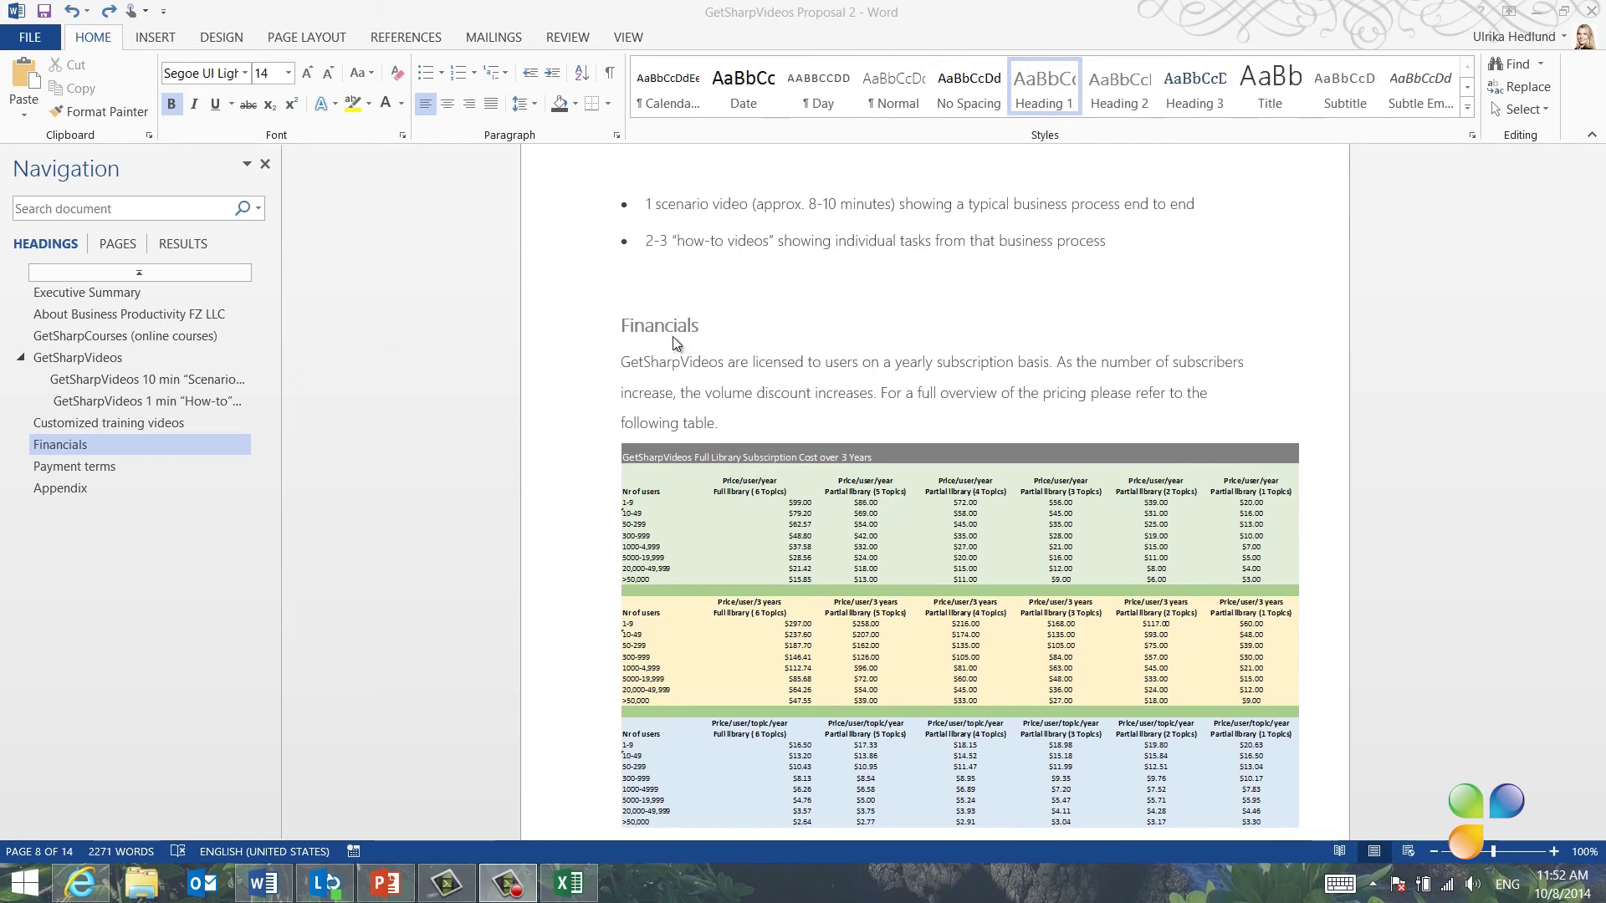
{"action": "left_click", "coordinate": [626, 329]}
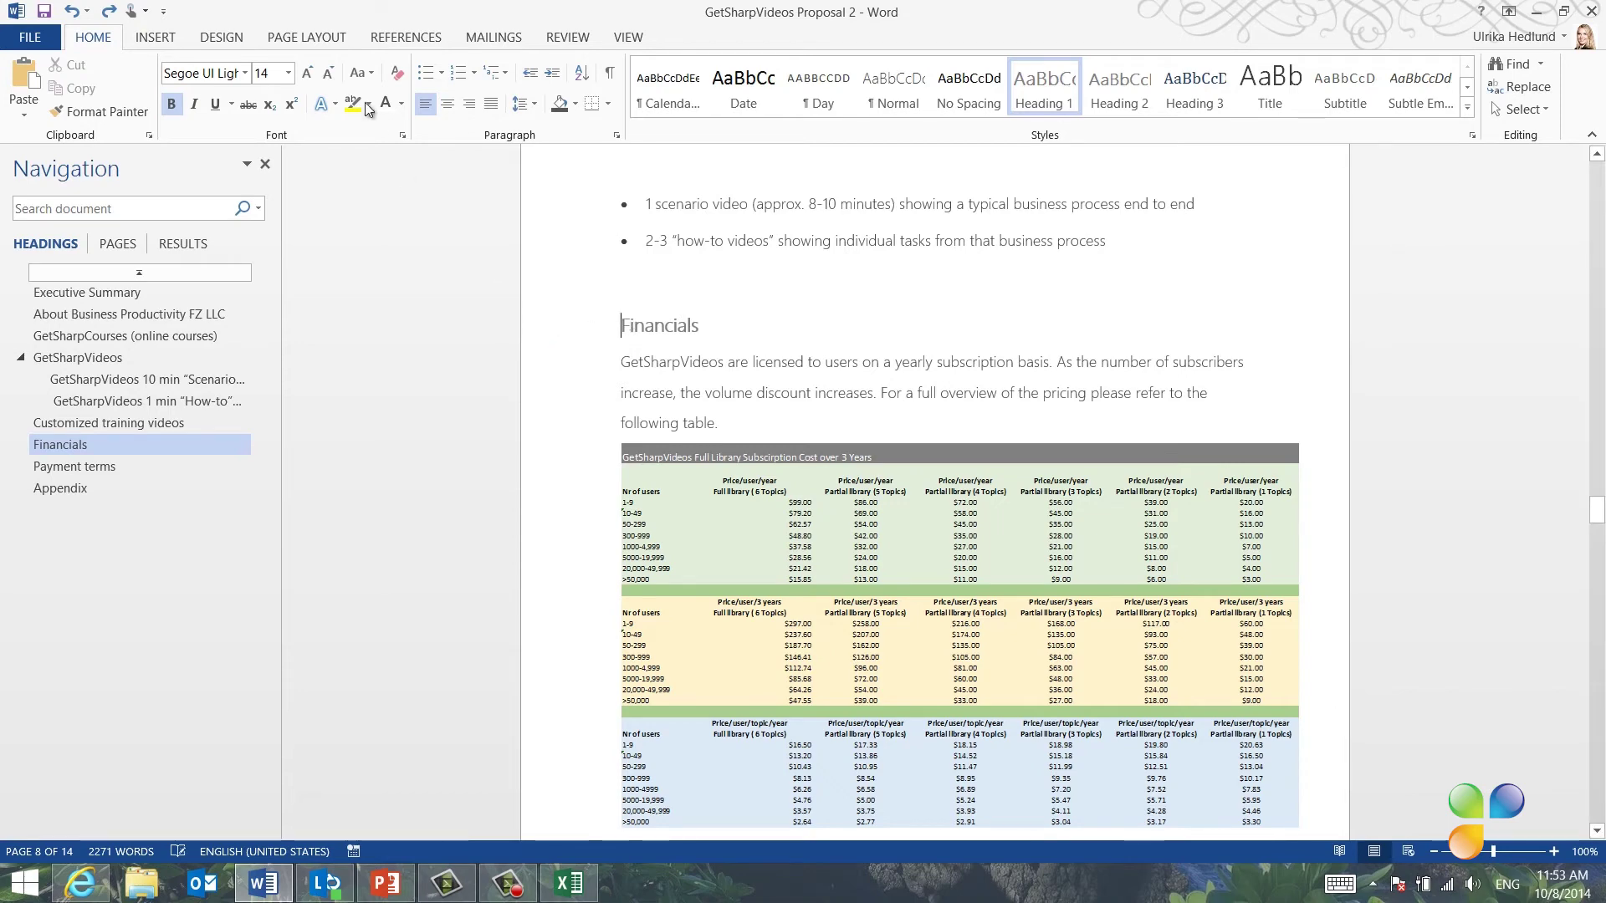
{"action": "left_click", "coordinate": [306, 35]}
{"action": "left_click", "coordinate": [267, 66]}
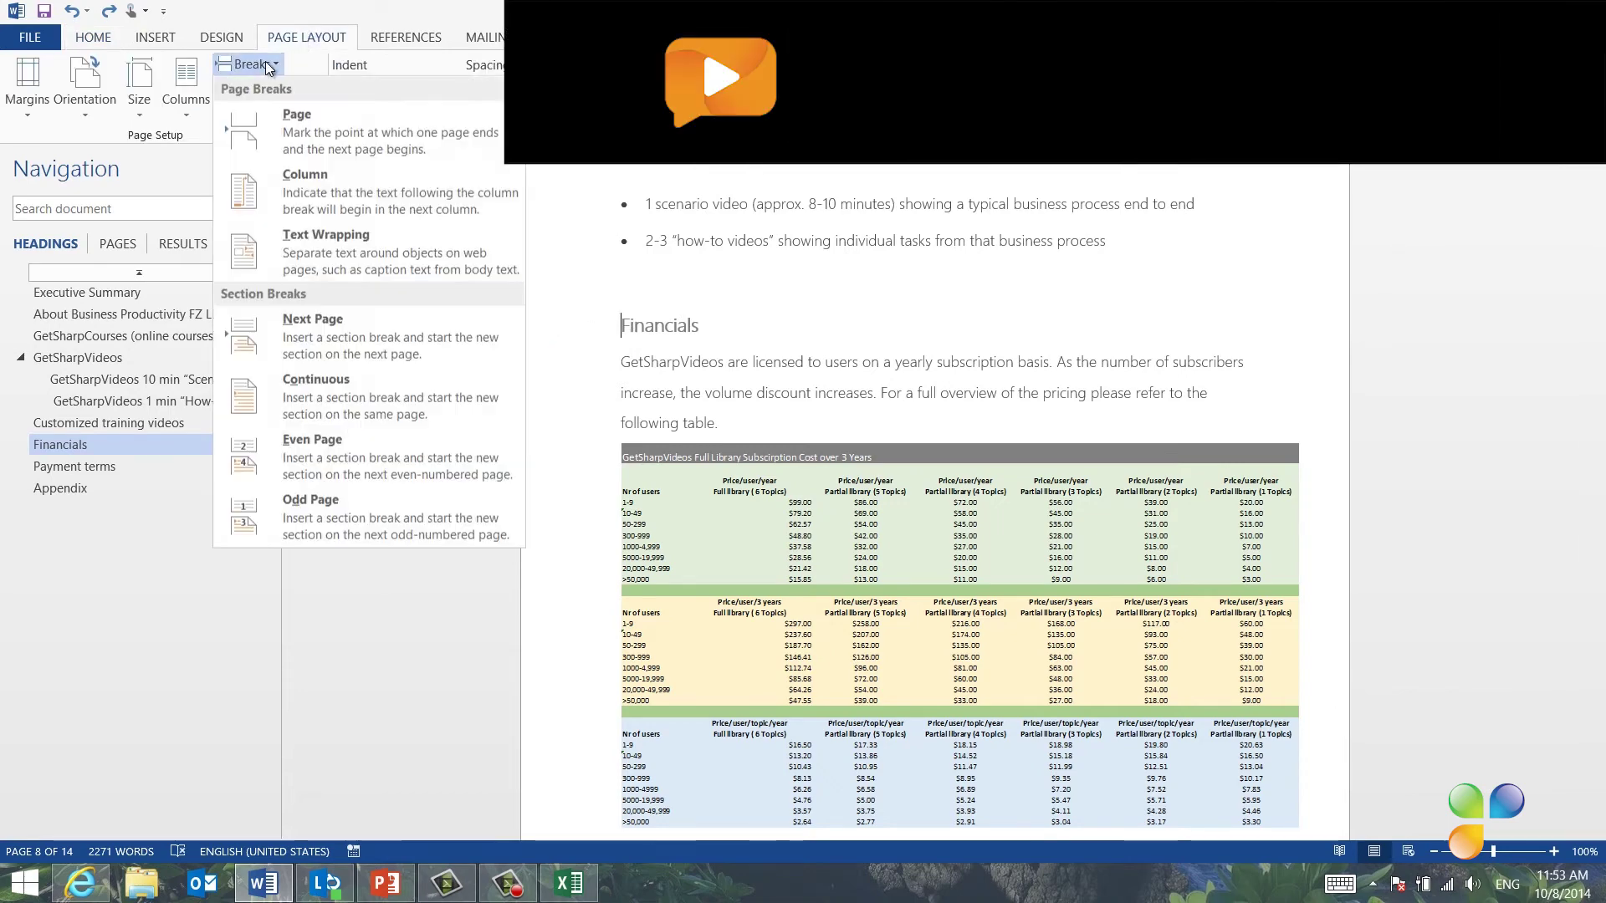
{"action": "left_click", "coordinate": [311, 325]}
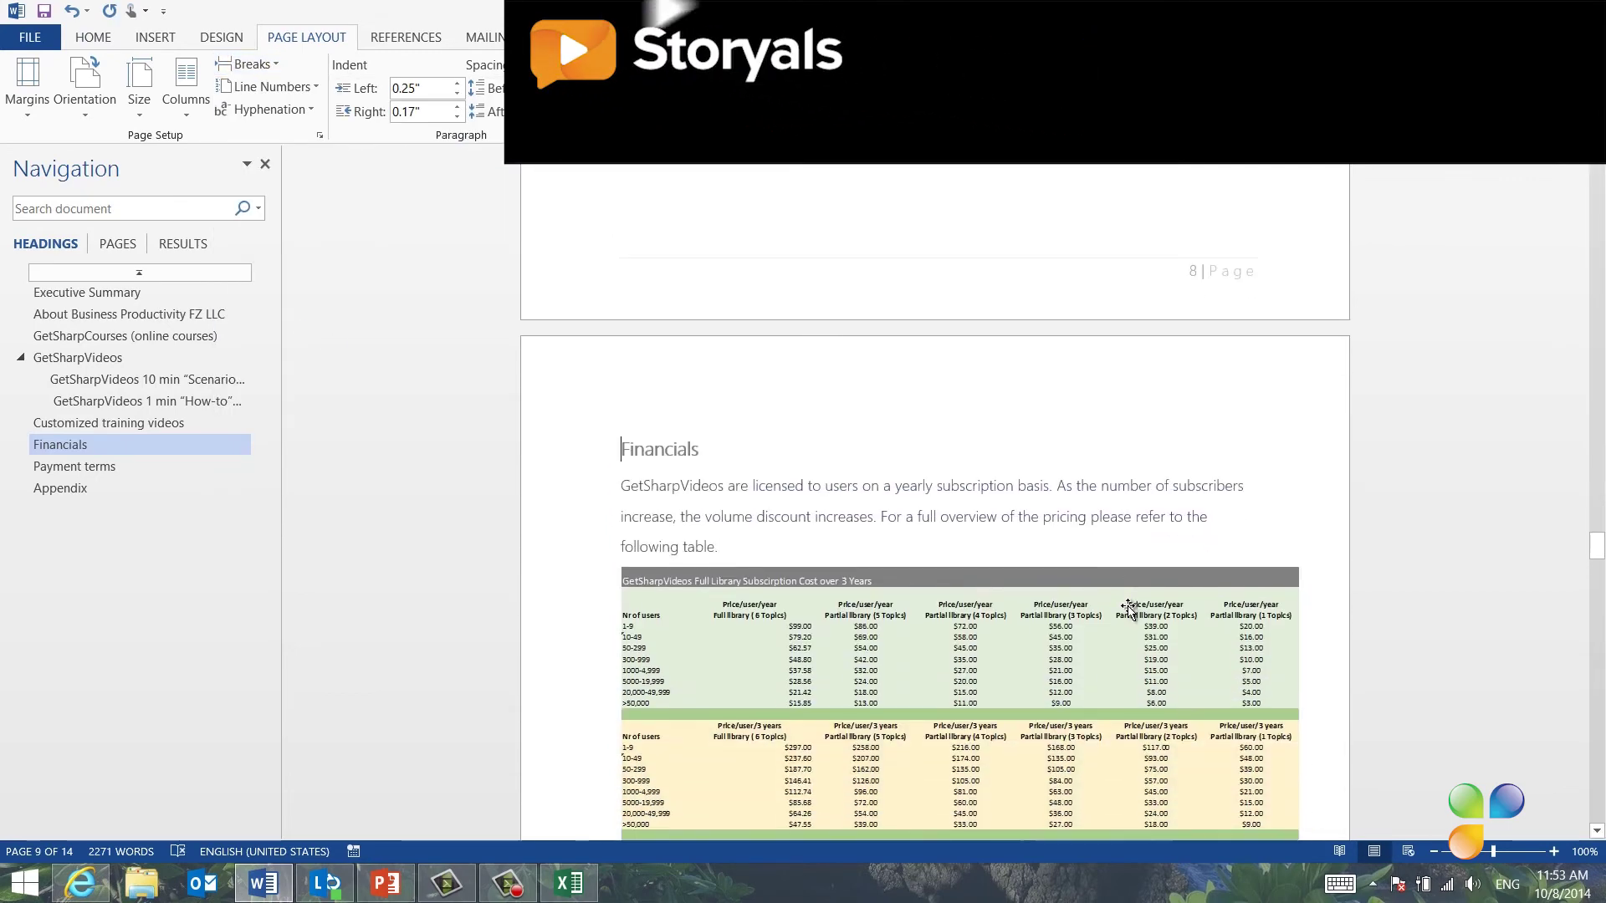
Step: Insert a Next Page section break below the pricing table picture, before the Payment terms heading
{"action": "scroll", "coordinate": [1129, 609], "scroll_direction": "down", "scroll_amount": 5}
{"action": "left_click", "coordinate": [649, 624]}
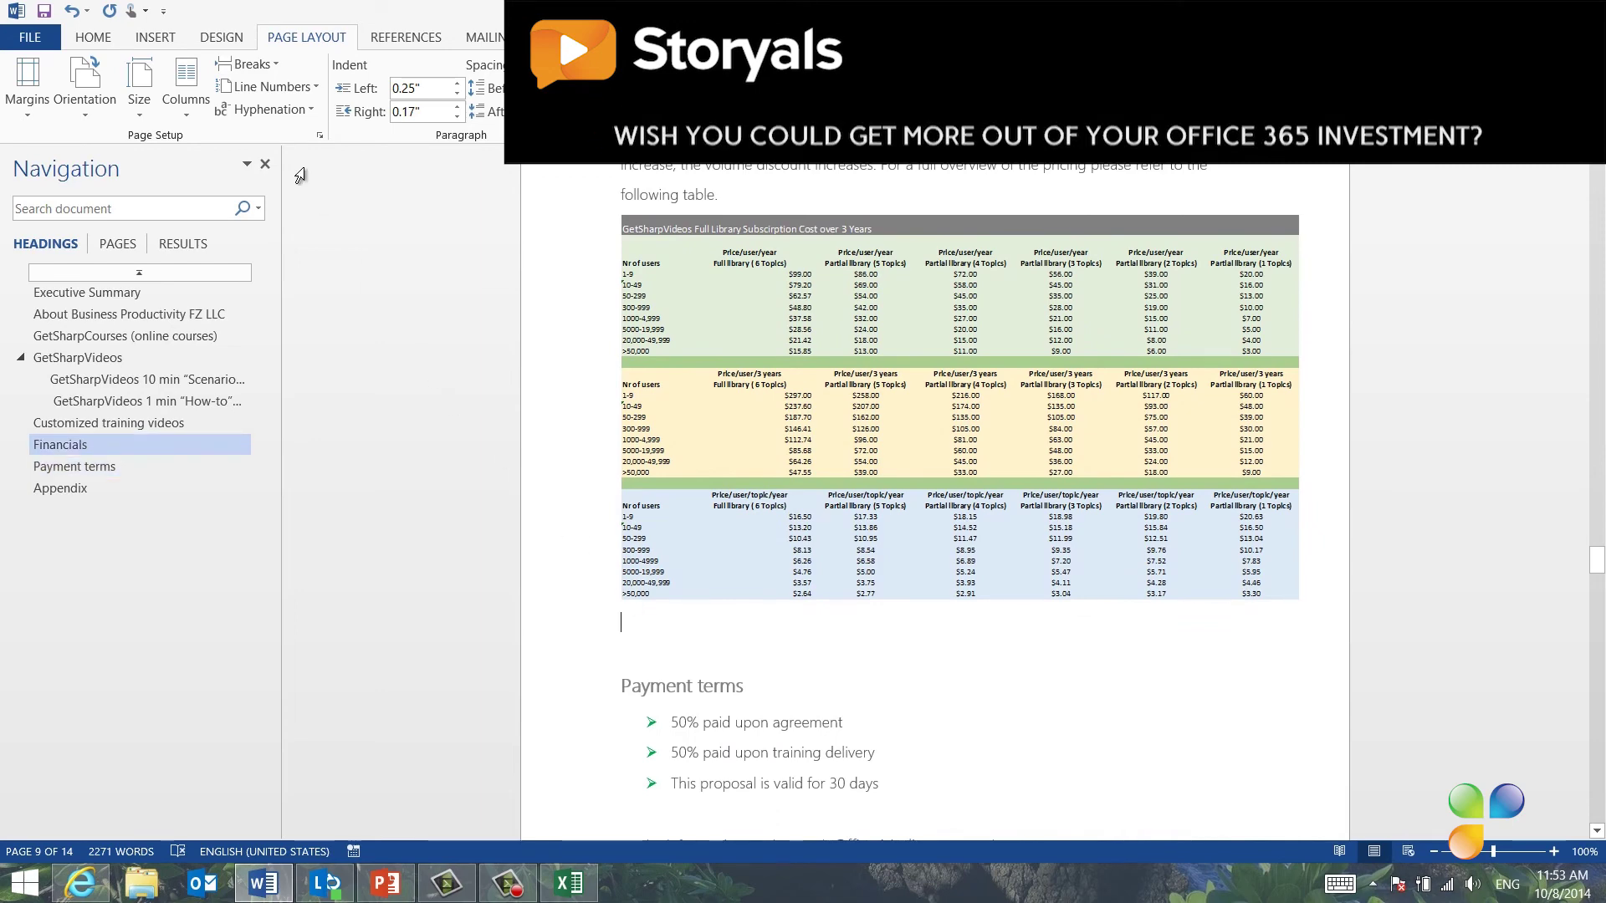
{"action": "left_click", "coordinate": [247, 63]}
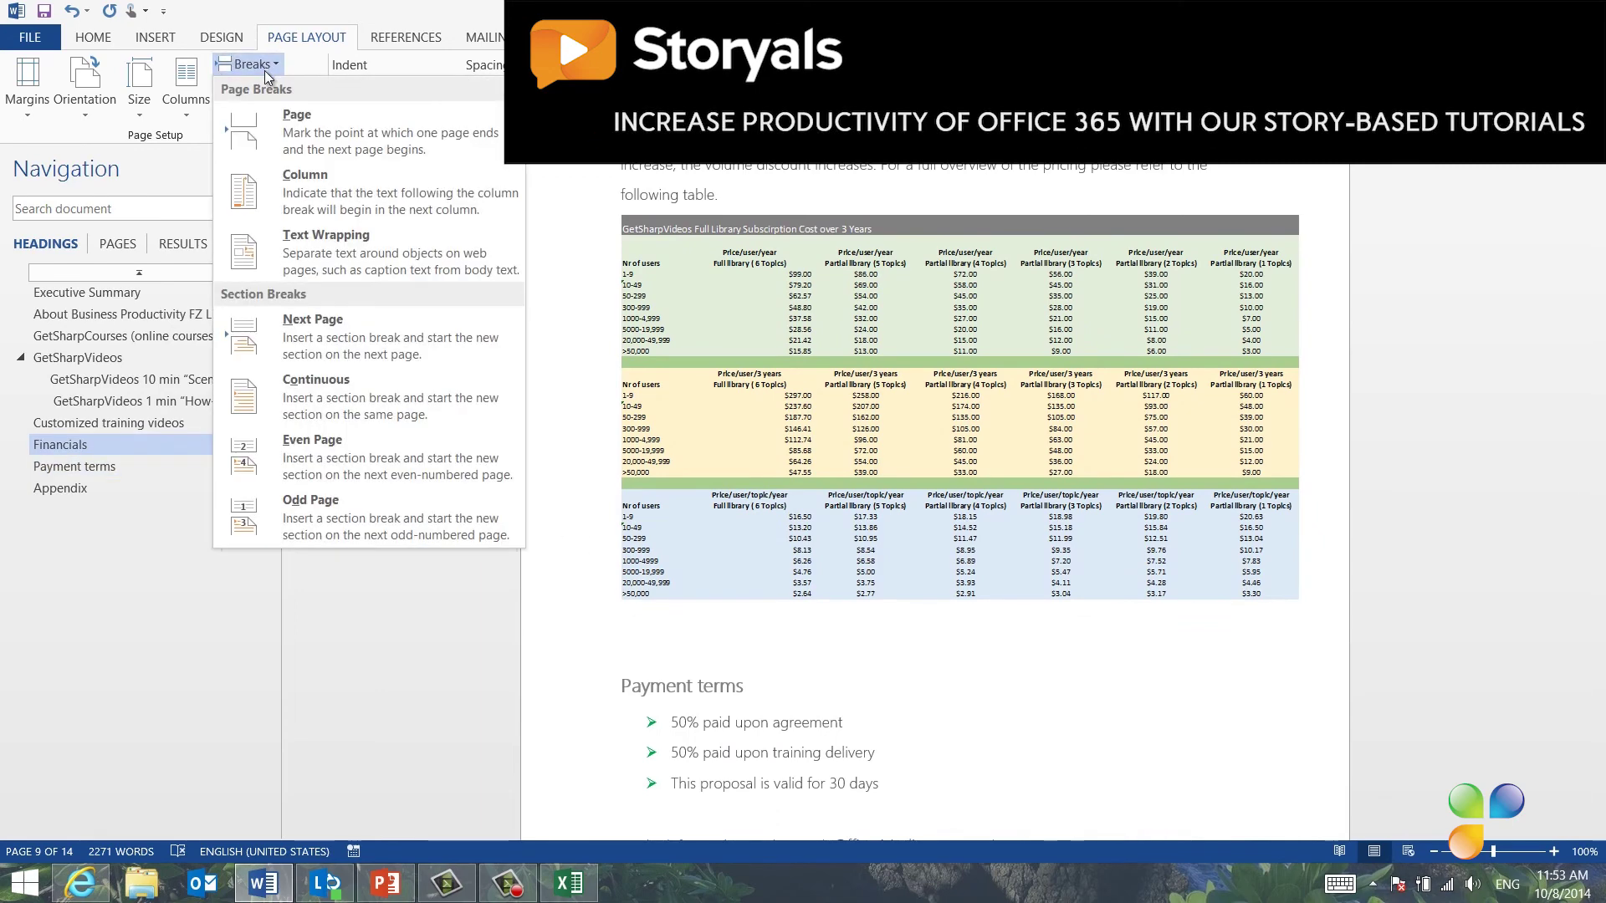
{"action": "left_click", "coordinate": [317, 331]}
Step: Examine the section breaks around the Financials section in Outline view, and return to the print layout
{"action": "scroll", "coordinate": [463, 478], "scroll_direction": "down", "scroll_amount": 10}
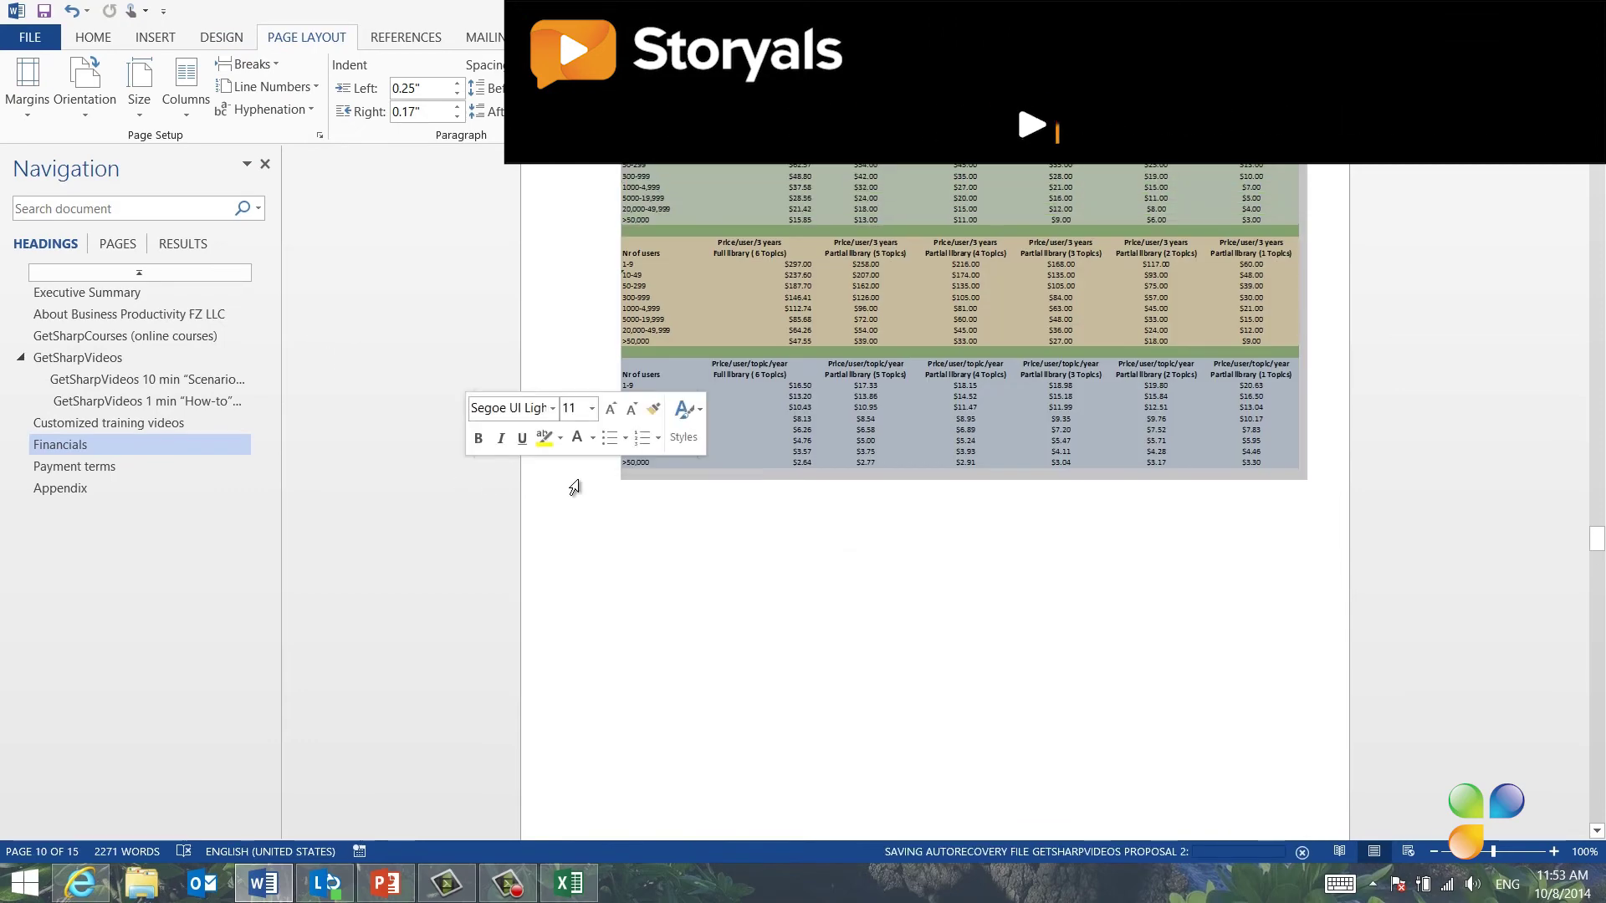
{"action": "scroll", "coordinate": [573, 484], "scroll_direction": "up", "scroll_amount": 5}
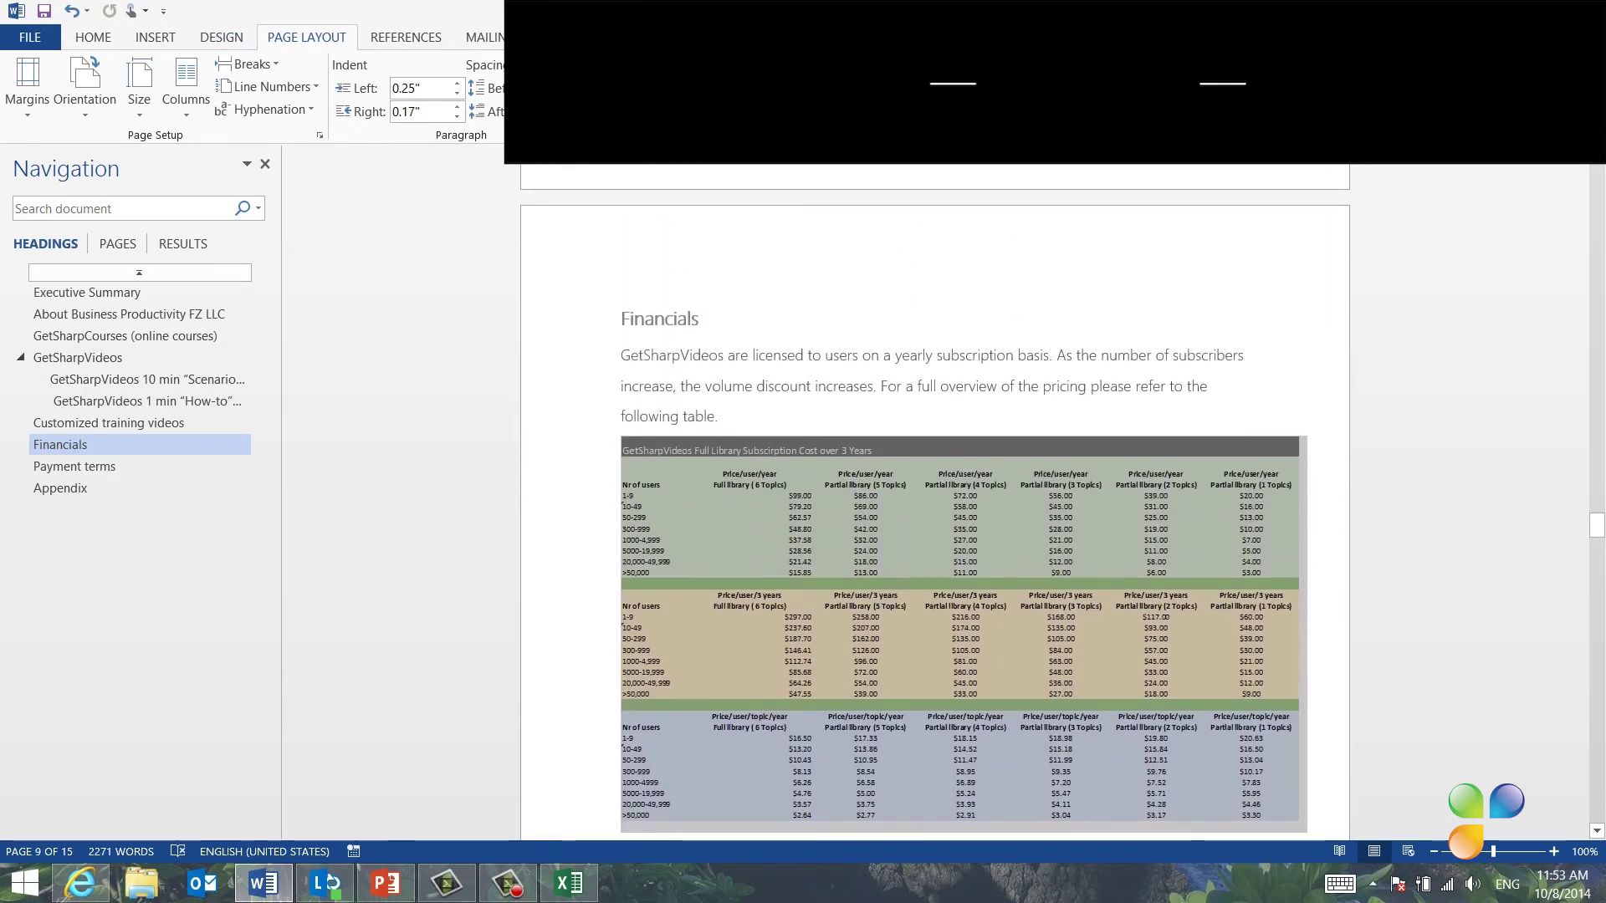
{"action": "left_click", "coordinate": [611, 37]}
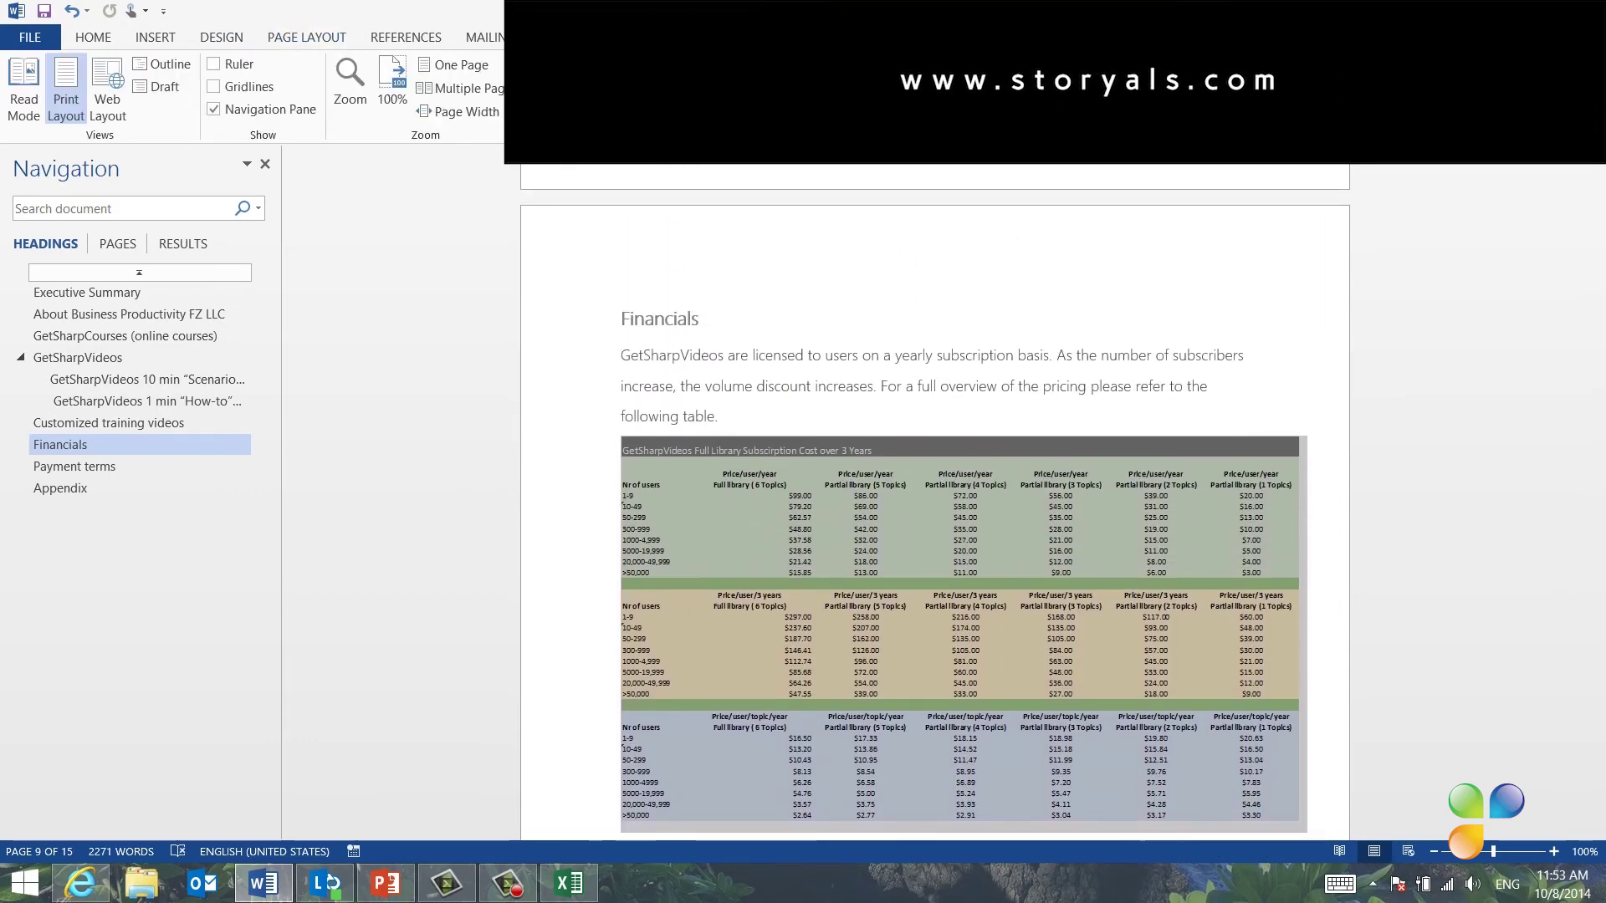
{"action": "left_click", "coordinate": [173, 63]}
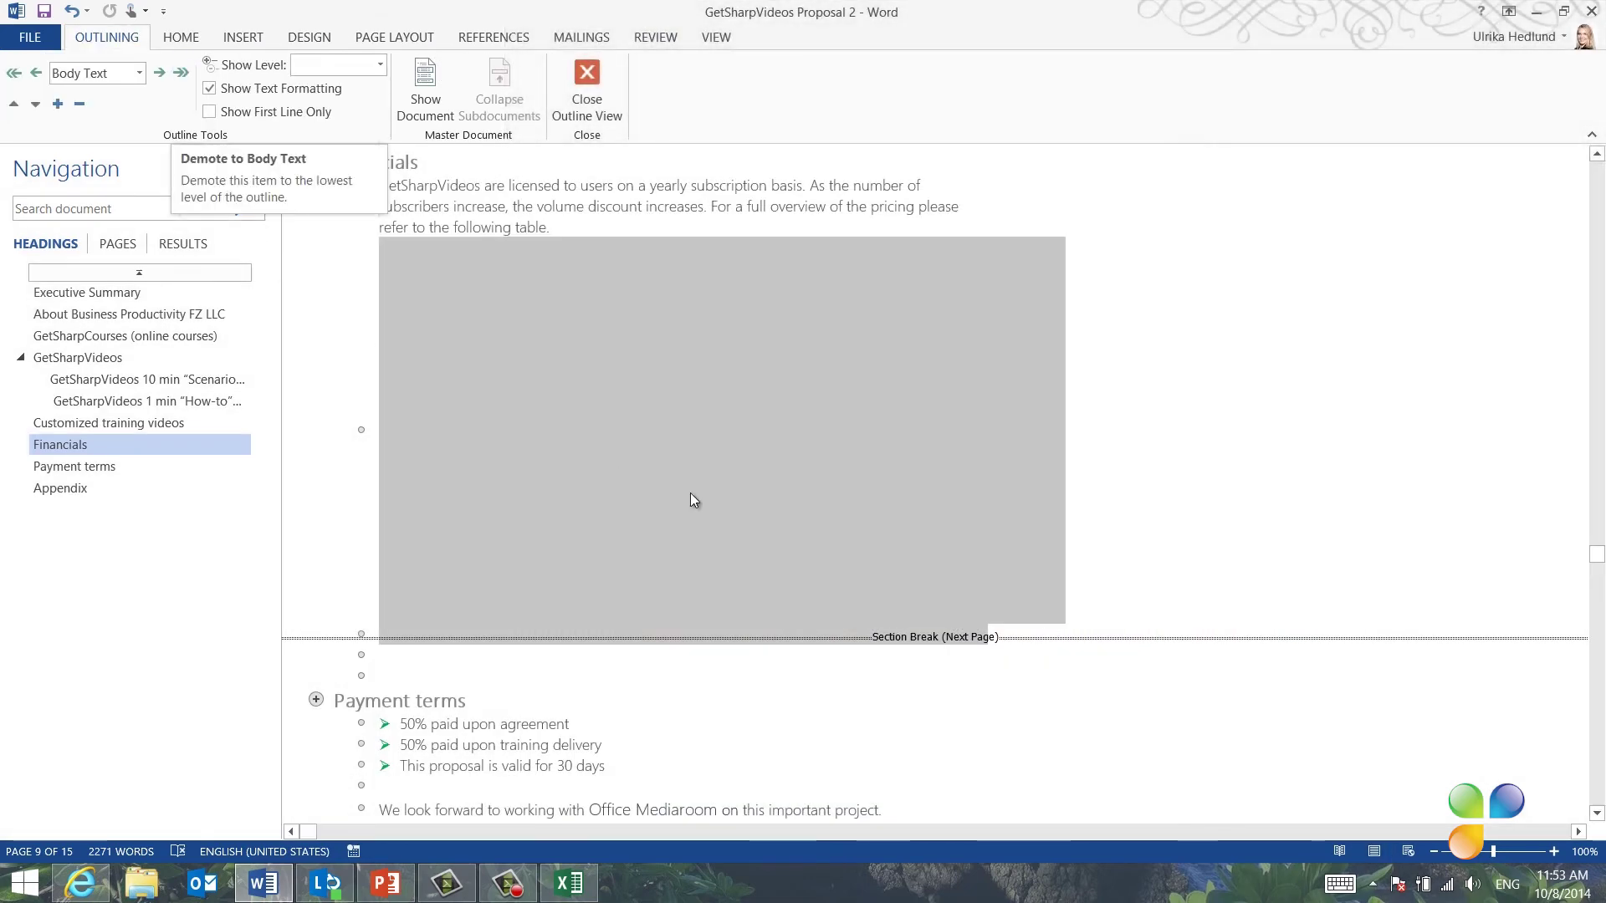
{"action": "scroll", "coordinate": [1094, 543], "scroll_direction": "up", "scroll_amount": 1}
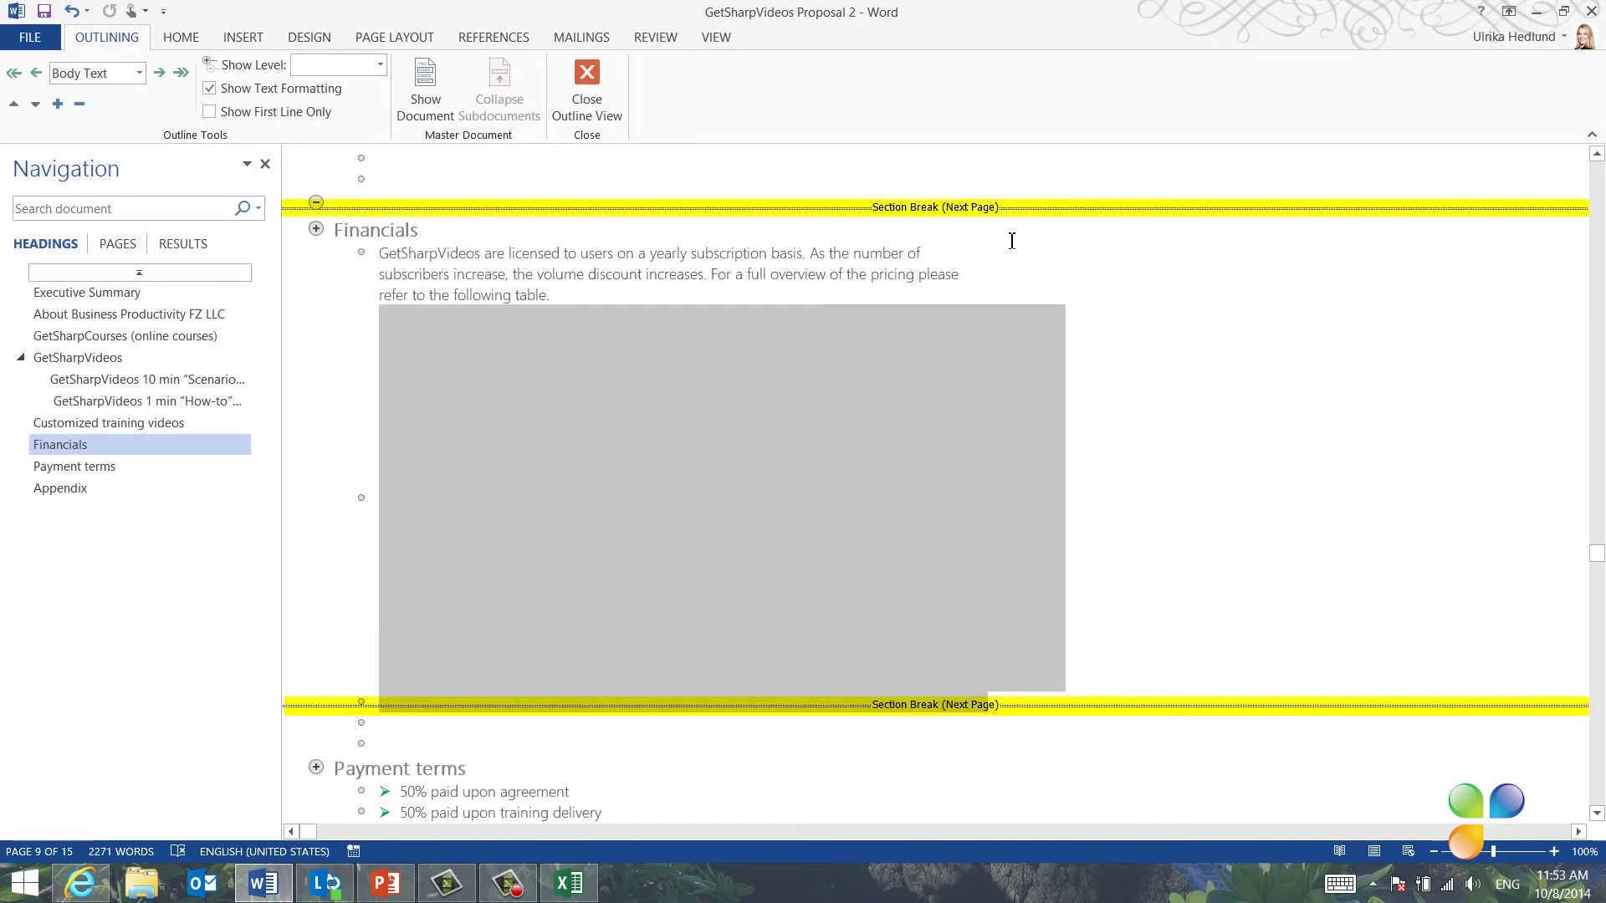
{"action": "left_click", "coordinate": [599, 98]}
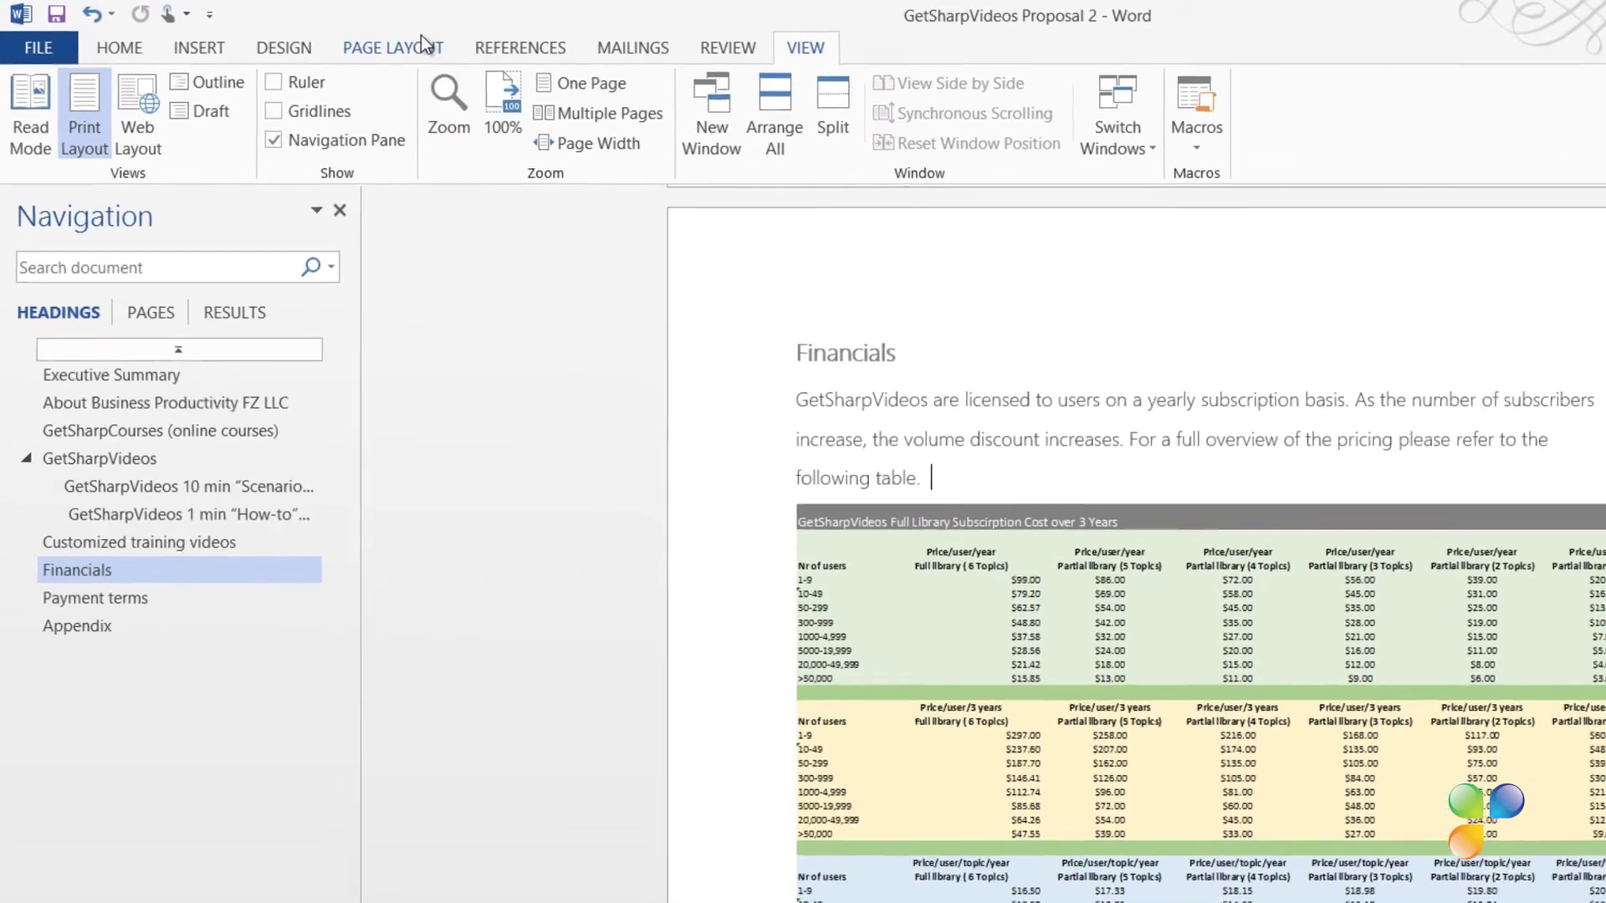
Step: Set the page orientation of the Financials section to landscape
{"action": "left_click", "coordinate": [330, 38]}
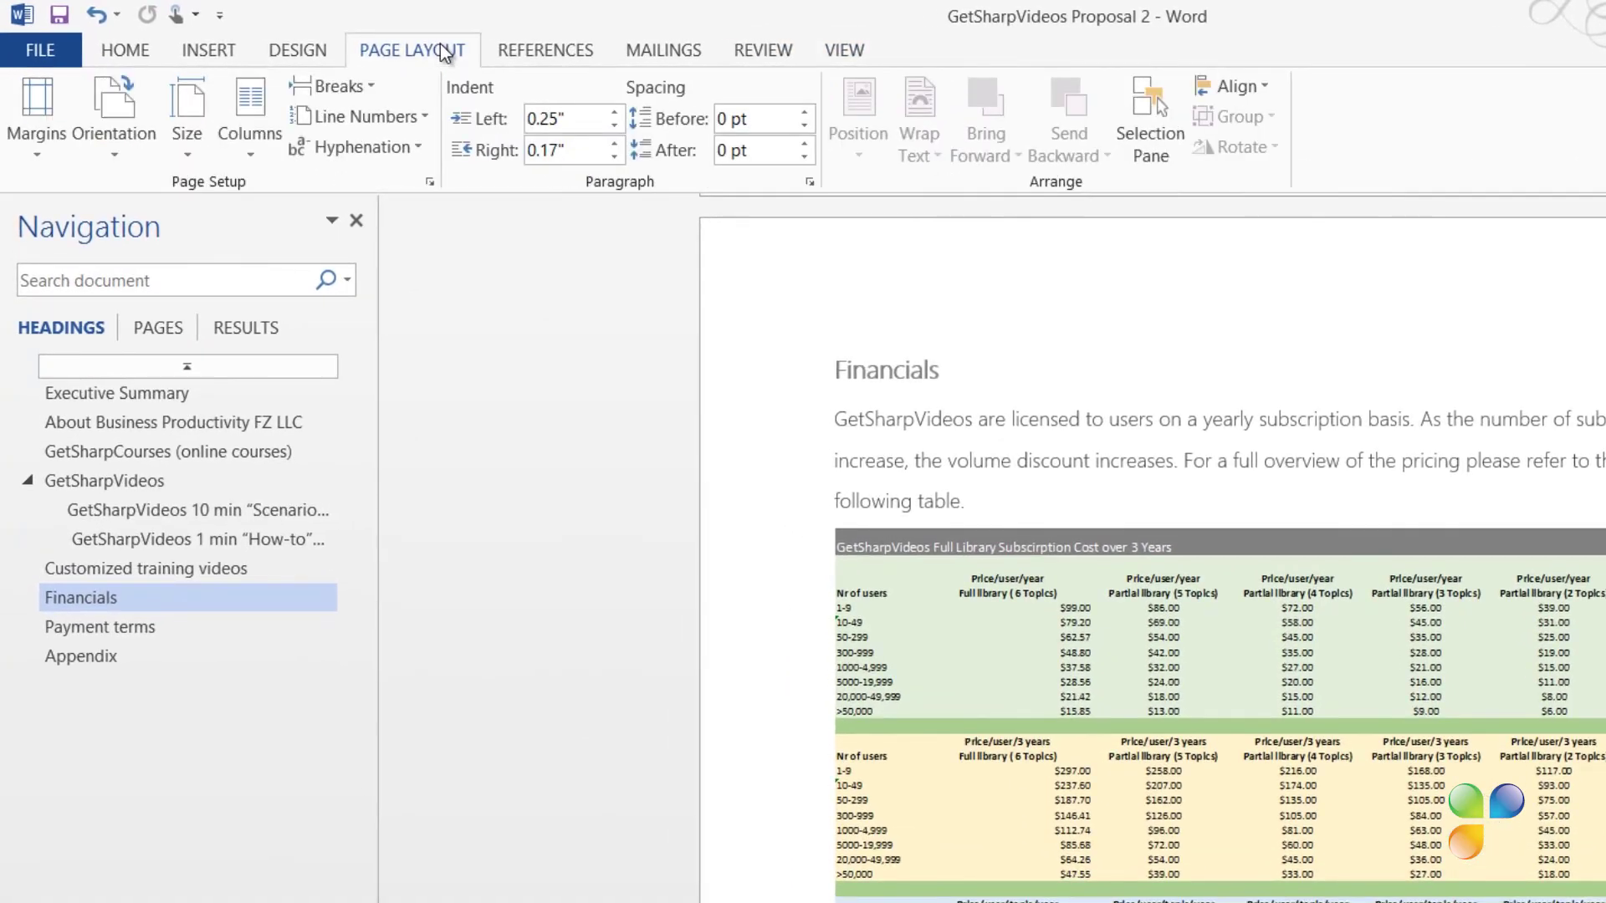
{"action": "left_click", "coordinate": [123, 136]}
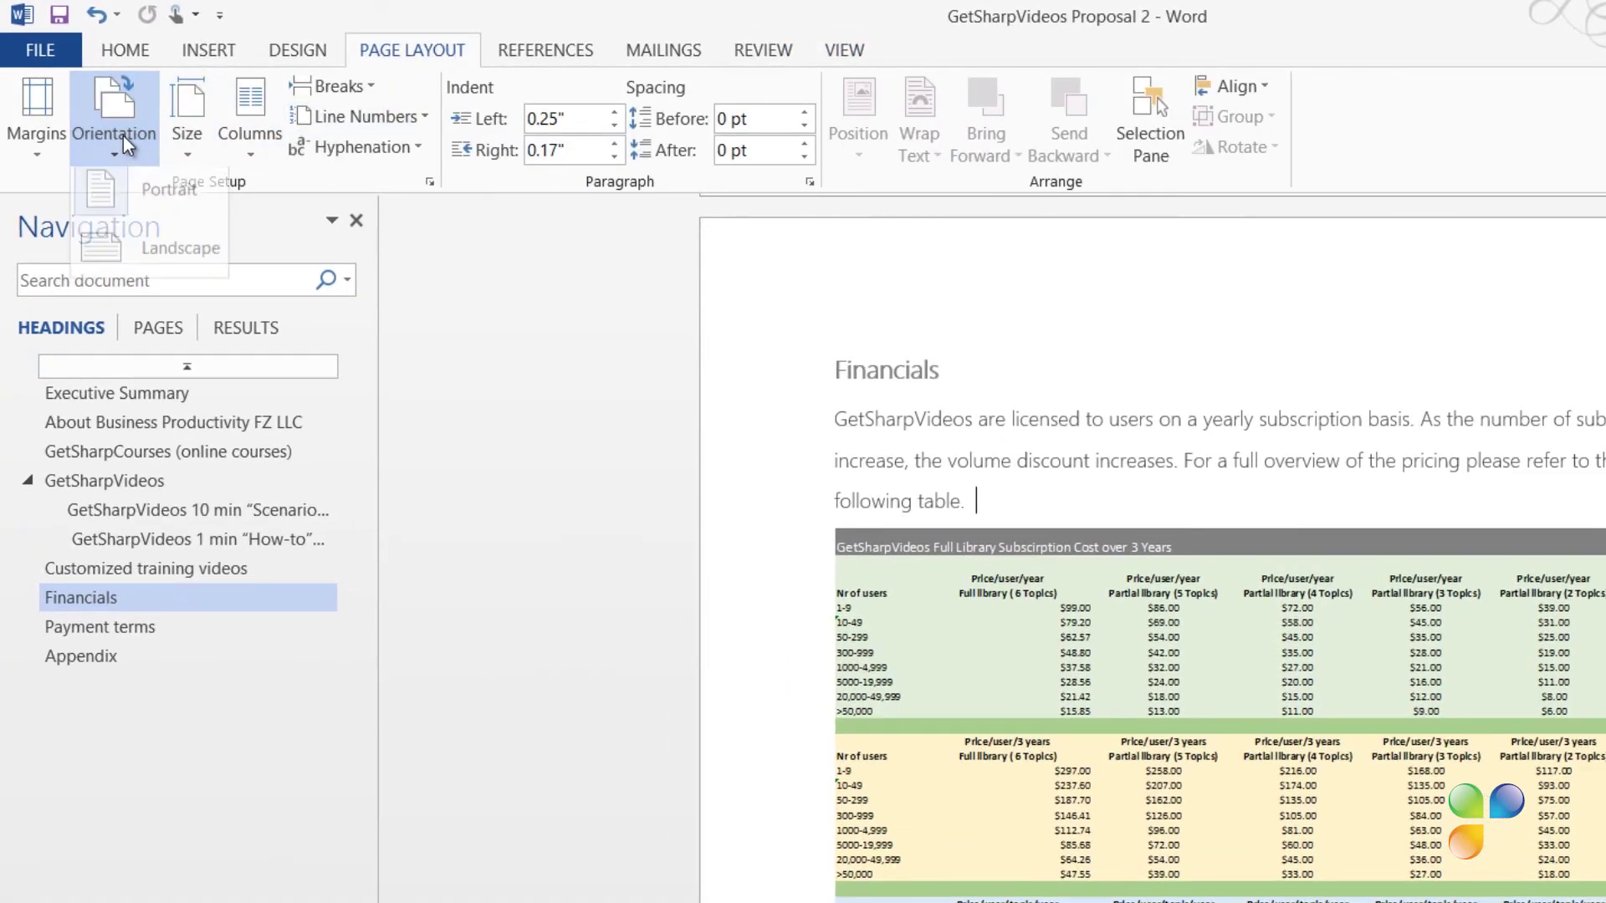
{"action": "left_click", "coordinate": [162, 264]}
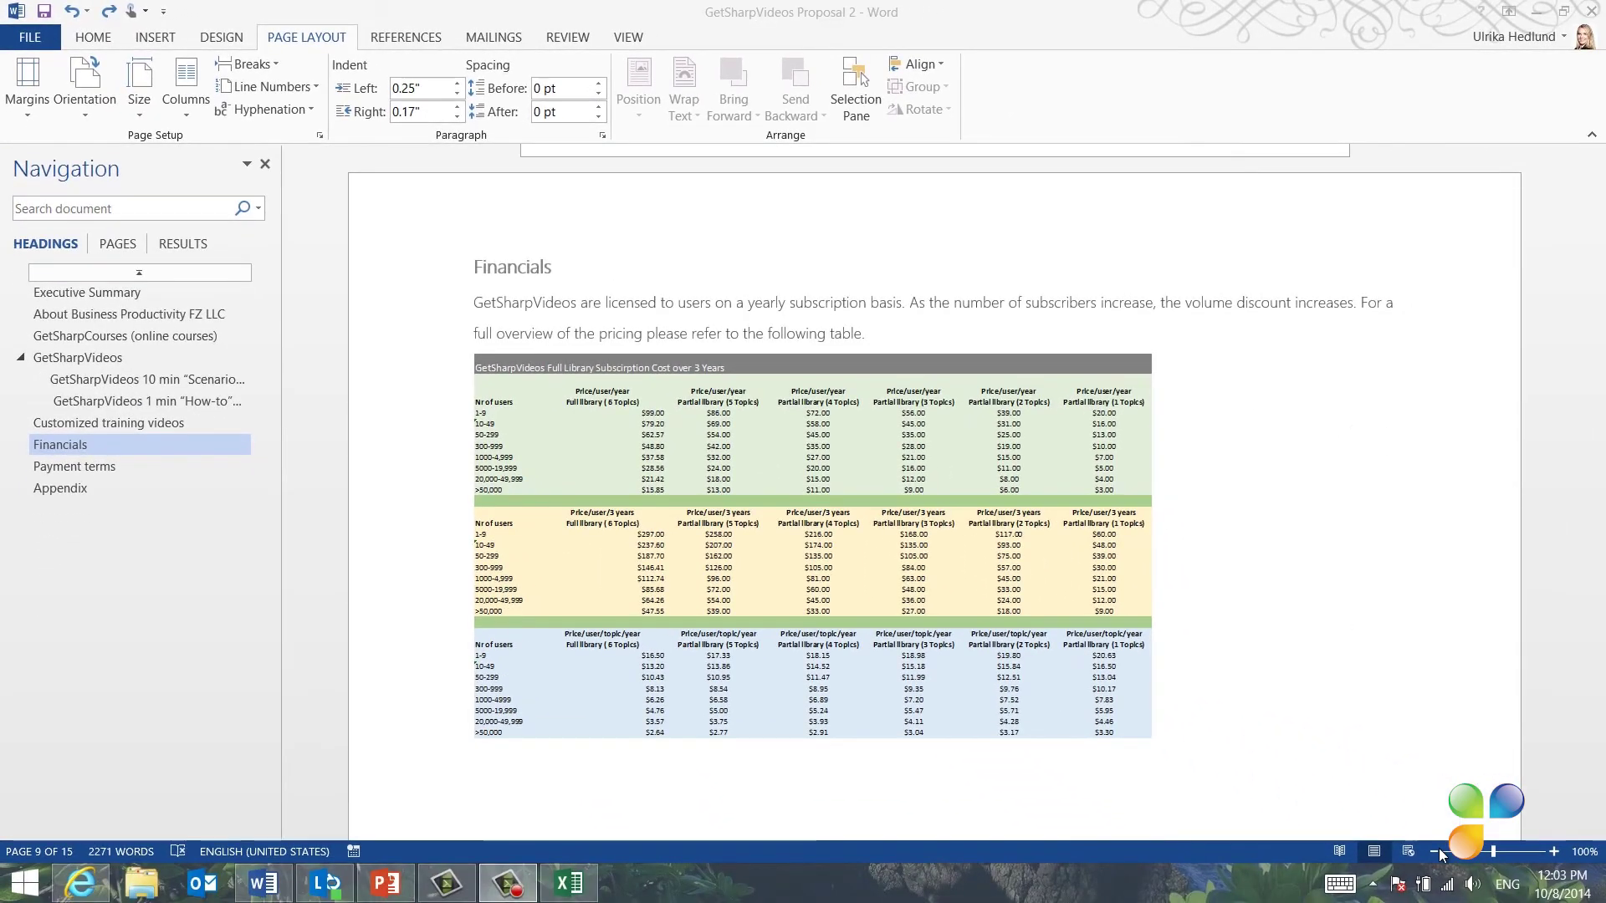
Step: Zoom the document out to 80% and enlarge the pricing table picture on the landscape Financials page
{"action": "left_click", "coordinate": [1434, 851]}
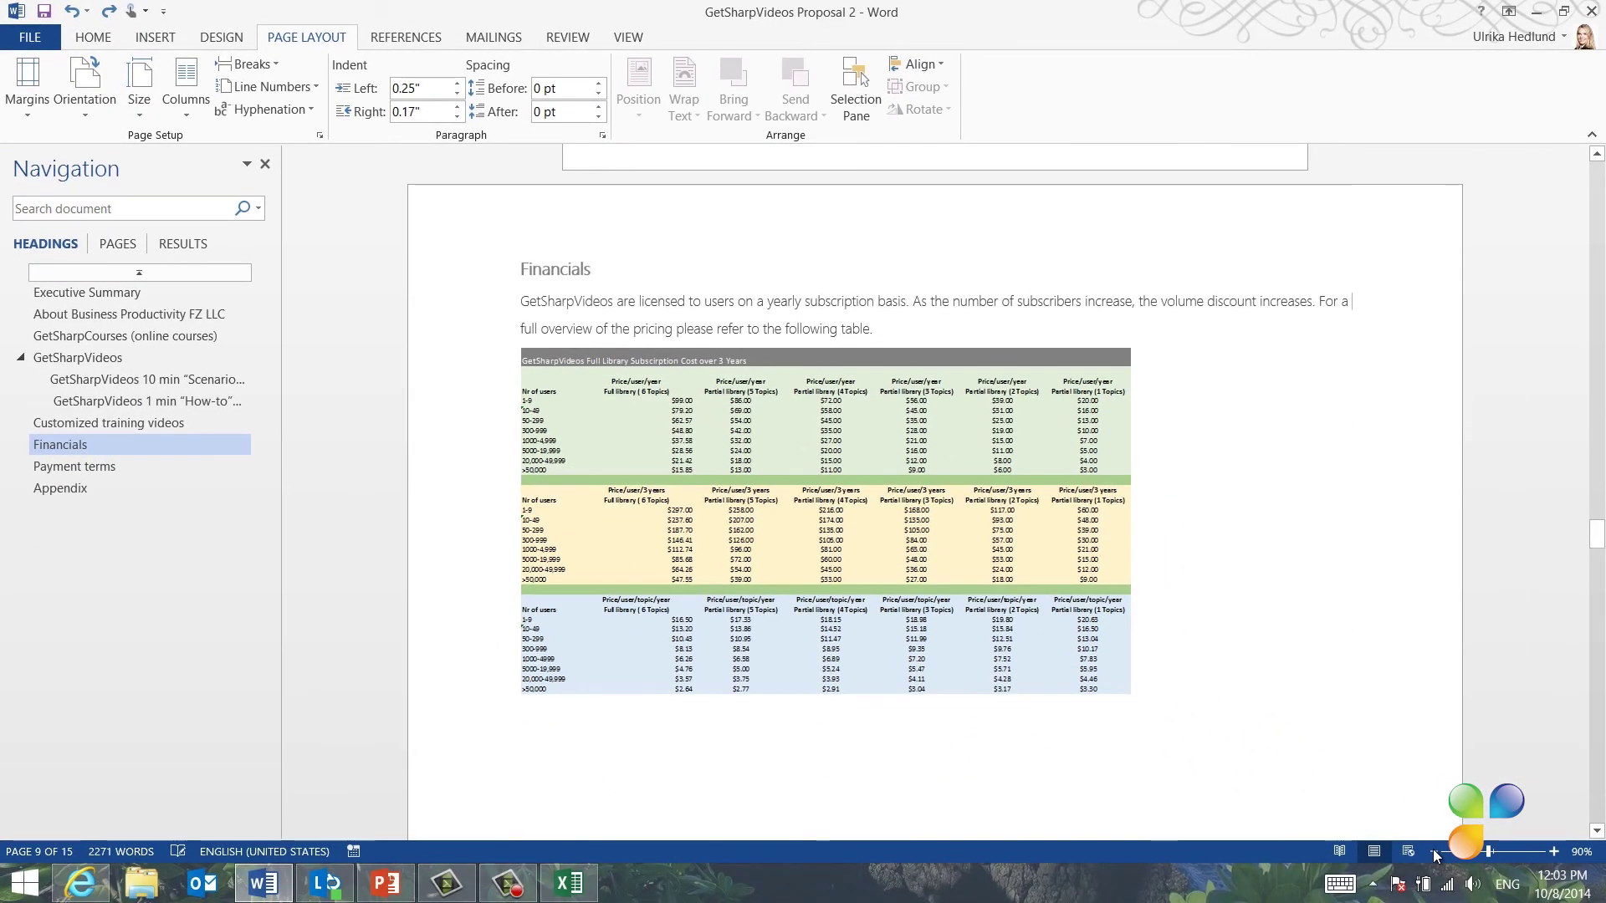
{"action": "left_click", "coordinate": [1434, 852]}
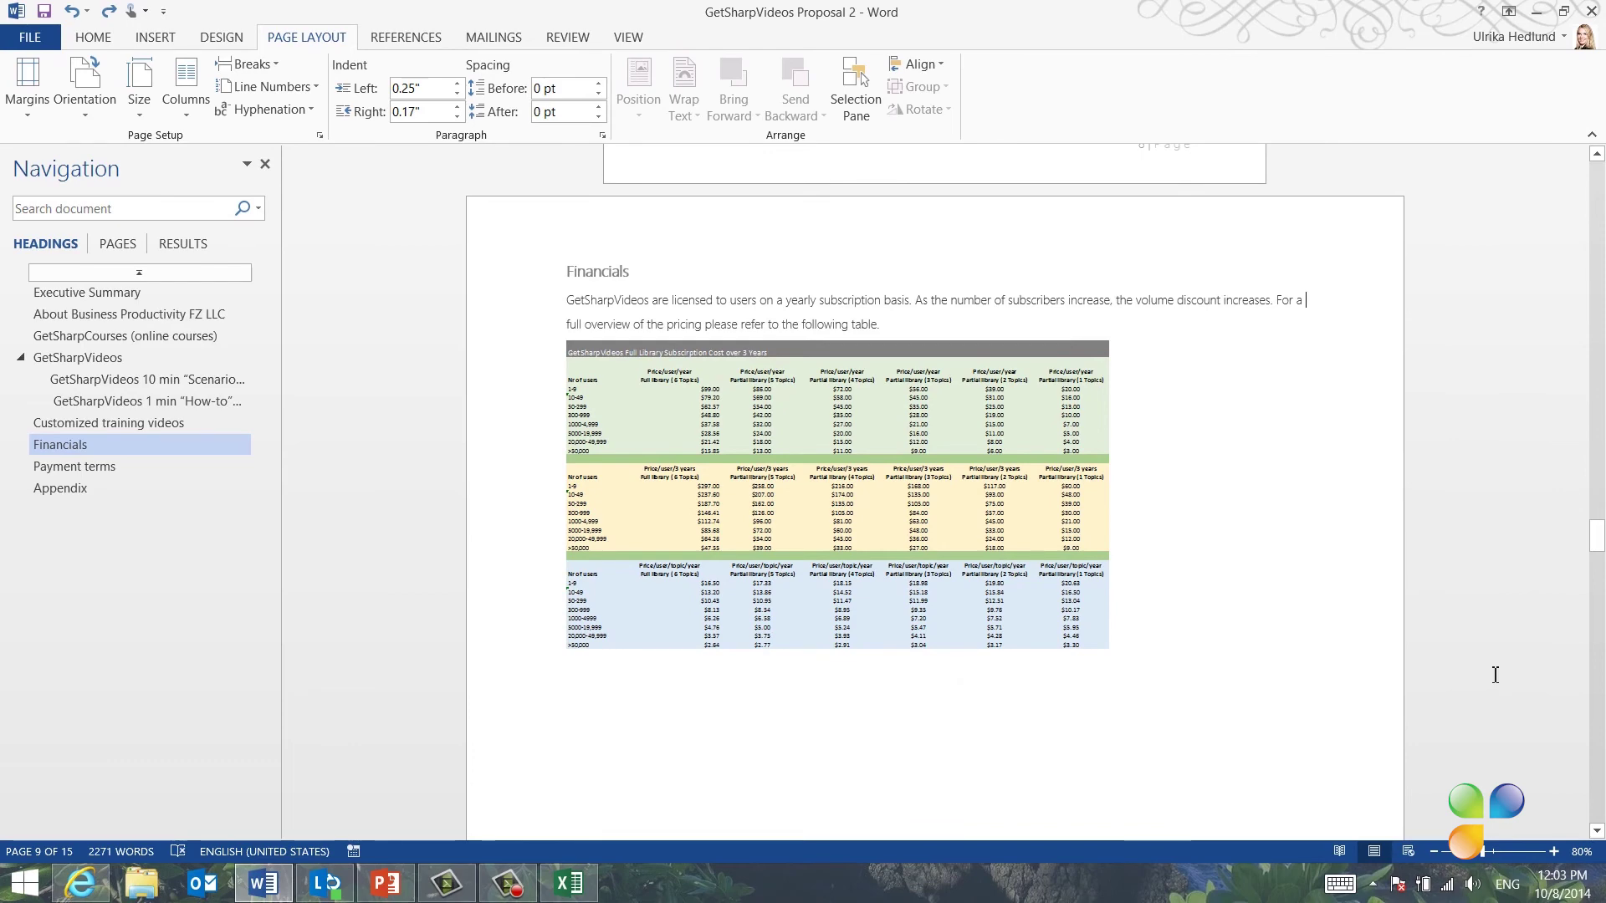
{"action": "scroll", "coordinate": [1495, 673], "scroll_direction": "down", "scroll_amount": 1}
{"action": "scroll", "coordinate": [1338, 665], "scroll_direction": "up", "scroll_amount": 1}
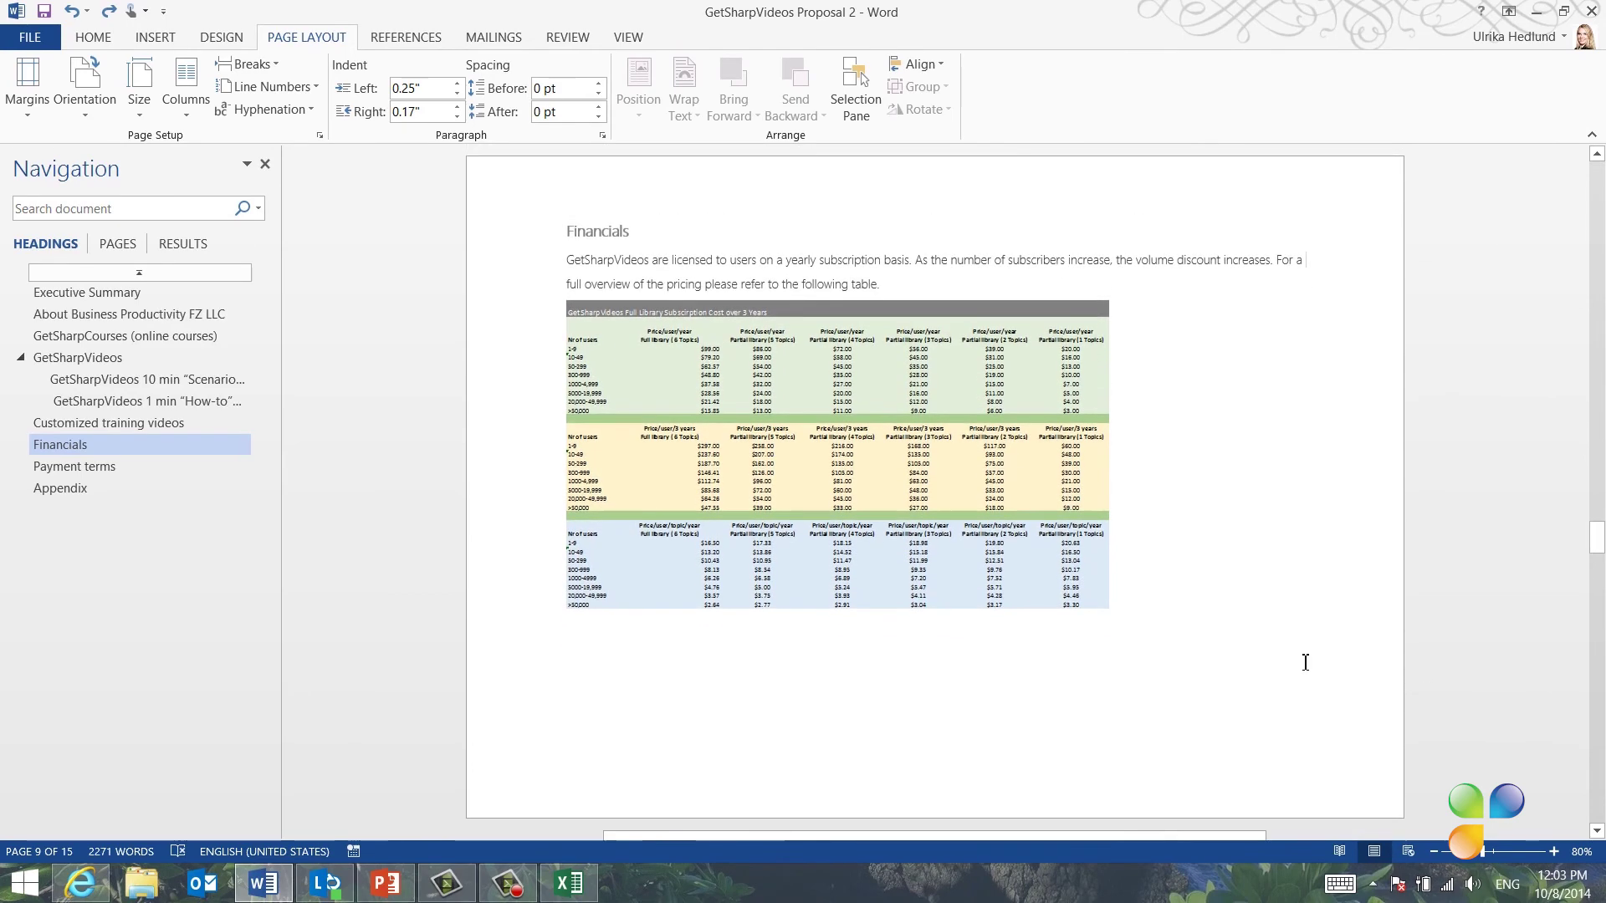
{"action": "left_click", "coordinate": [987, 542]}
{"action": "left_click_drag", "start_coordinate": [1136, 629], "coordinate": [1272, 717]}
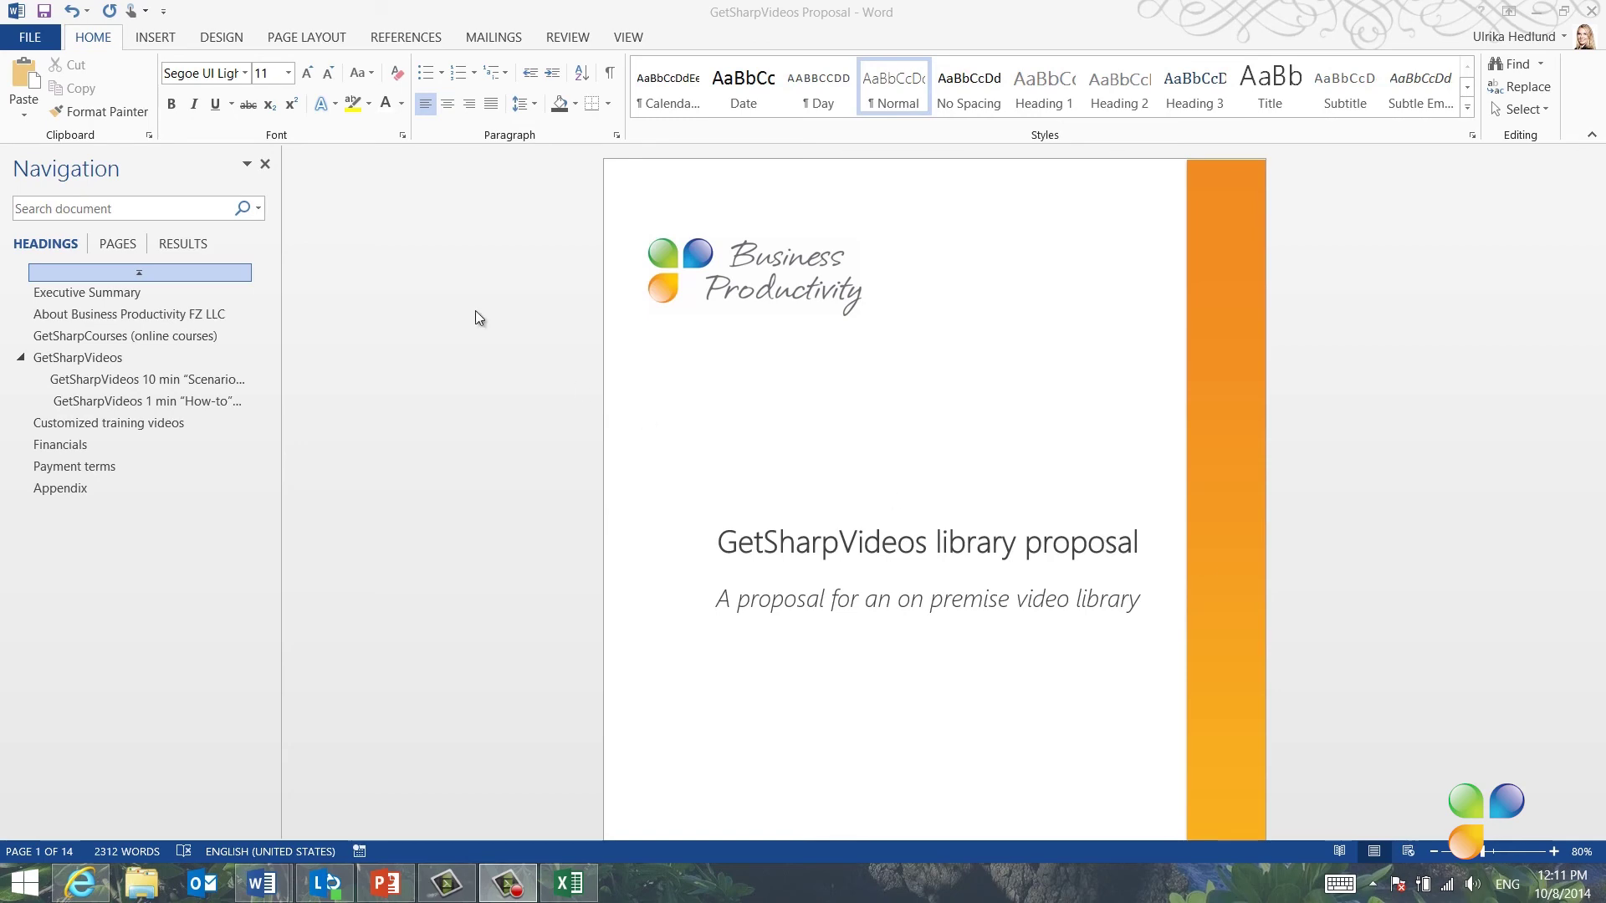
Step: Show all document properties of the GetSharpVideos Proposal file
{"action": "left_click", "coordinate": [39, 37]}
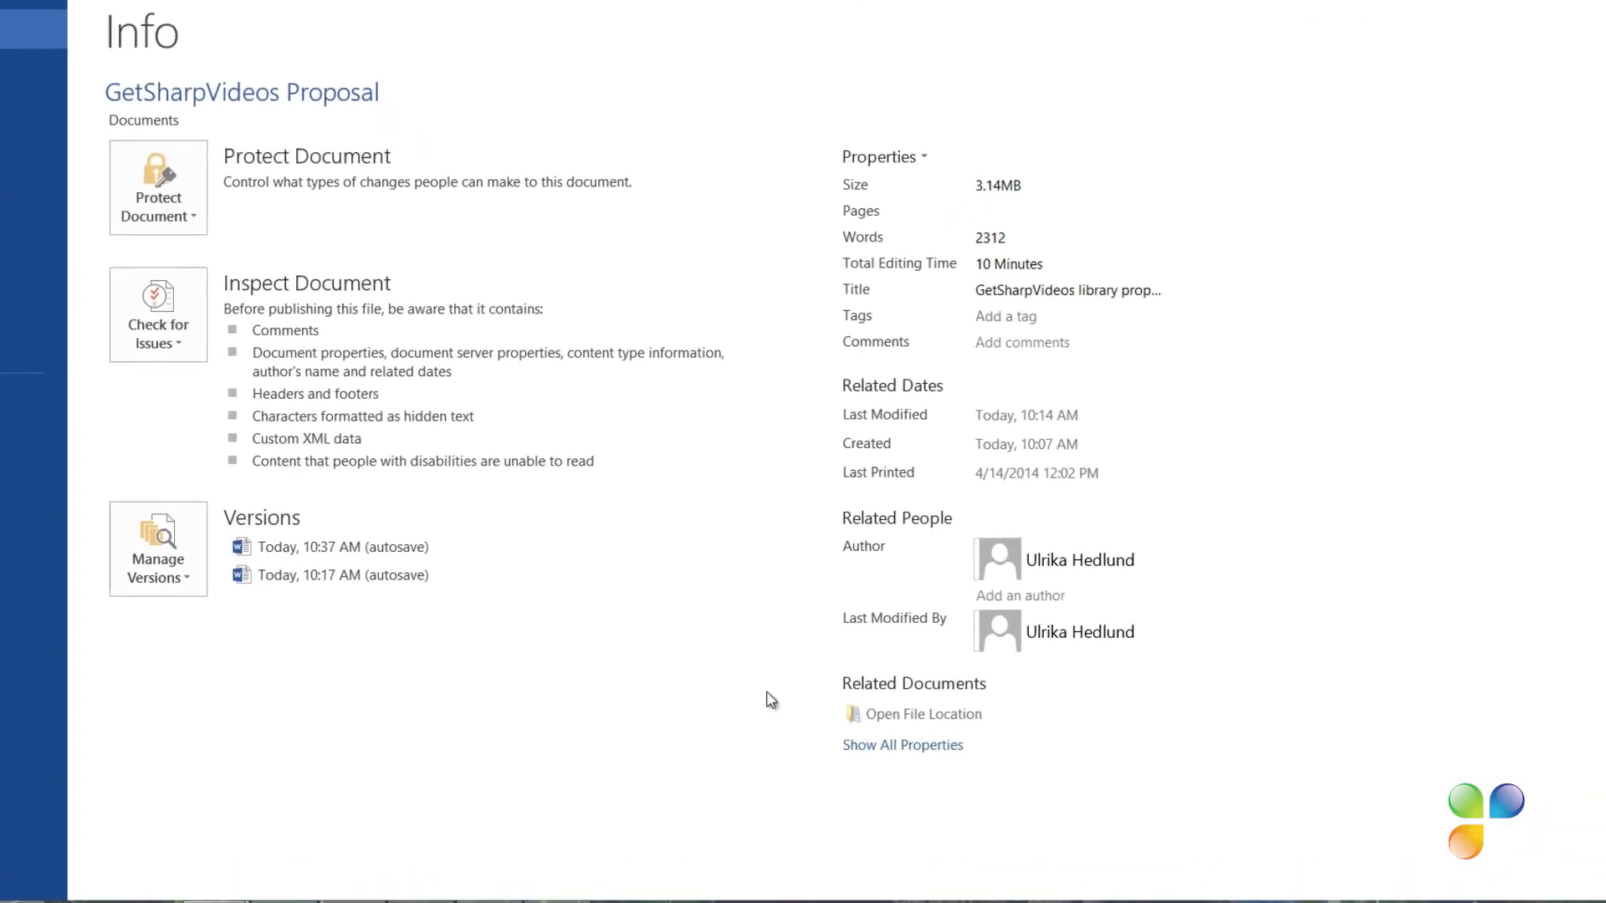
{"action": "left_click", "coordinate": [903, 745]}
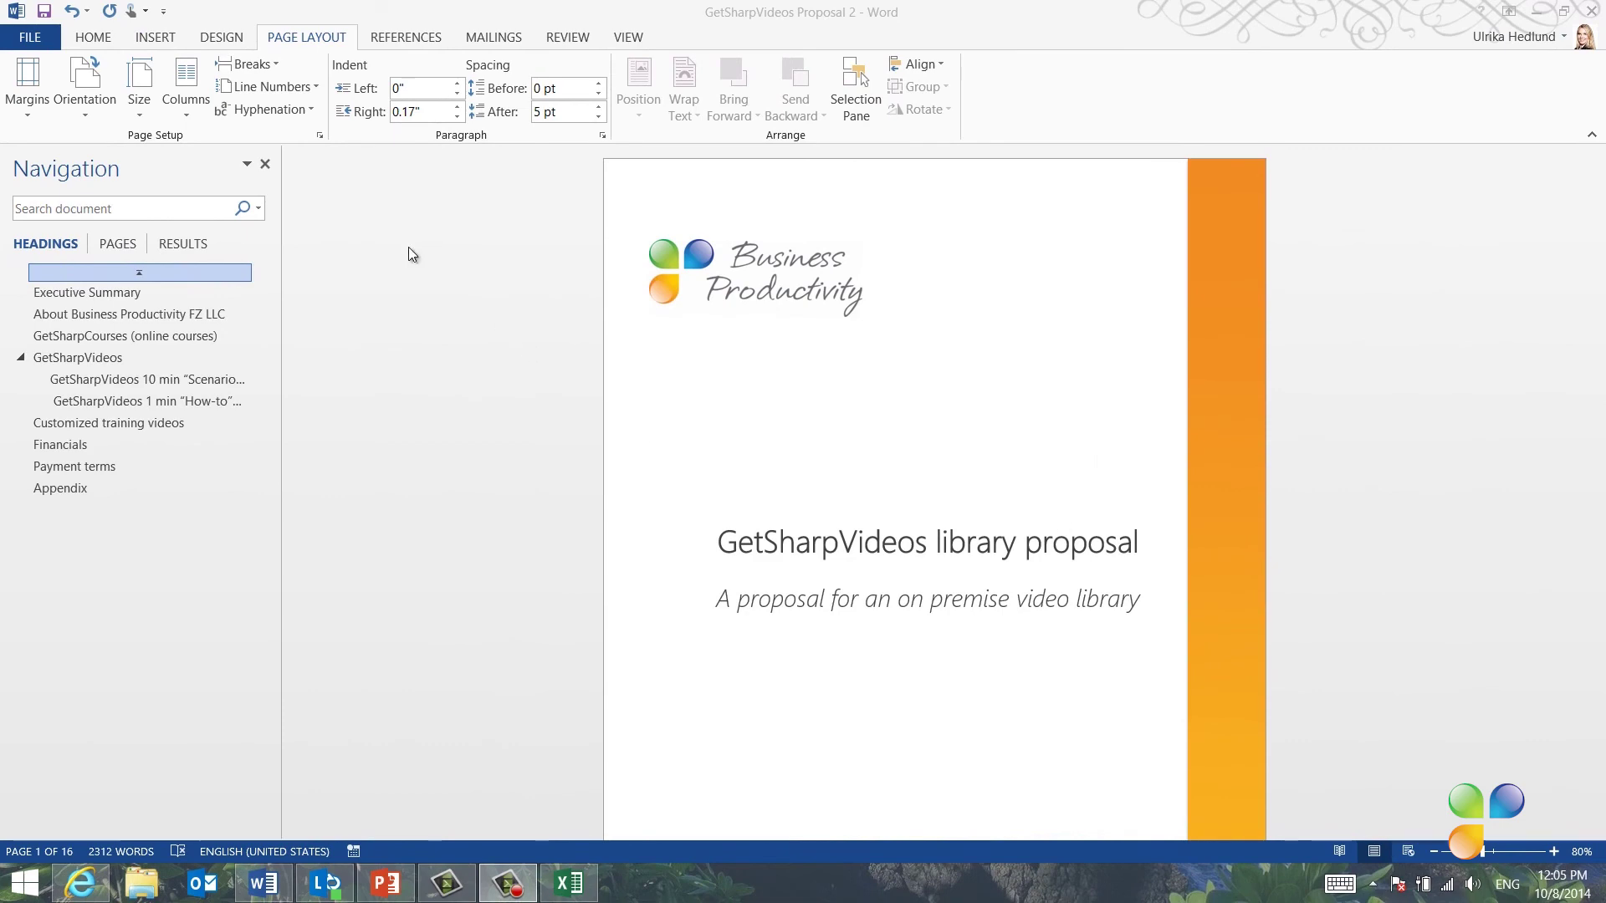
Step: Save the proposal and run the Document Inspector on it with all content types included
{"action": "left_click", "coordinate": [30, 37]}
{"action": "left_click", "coordinate": [219, 373]}
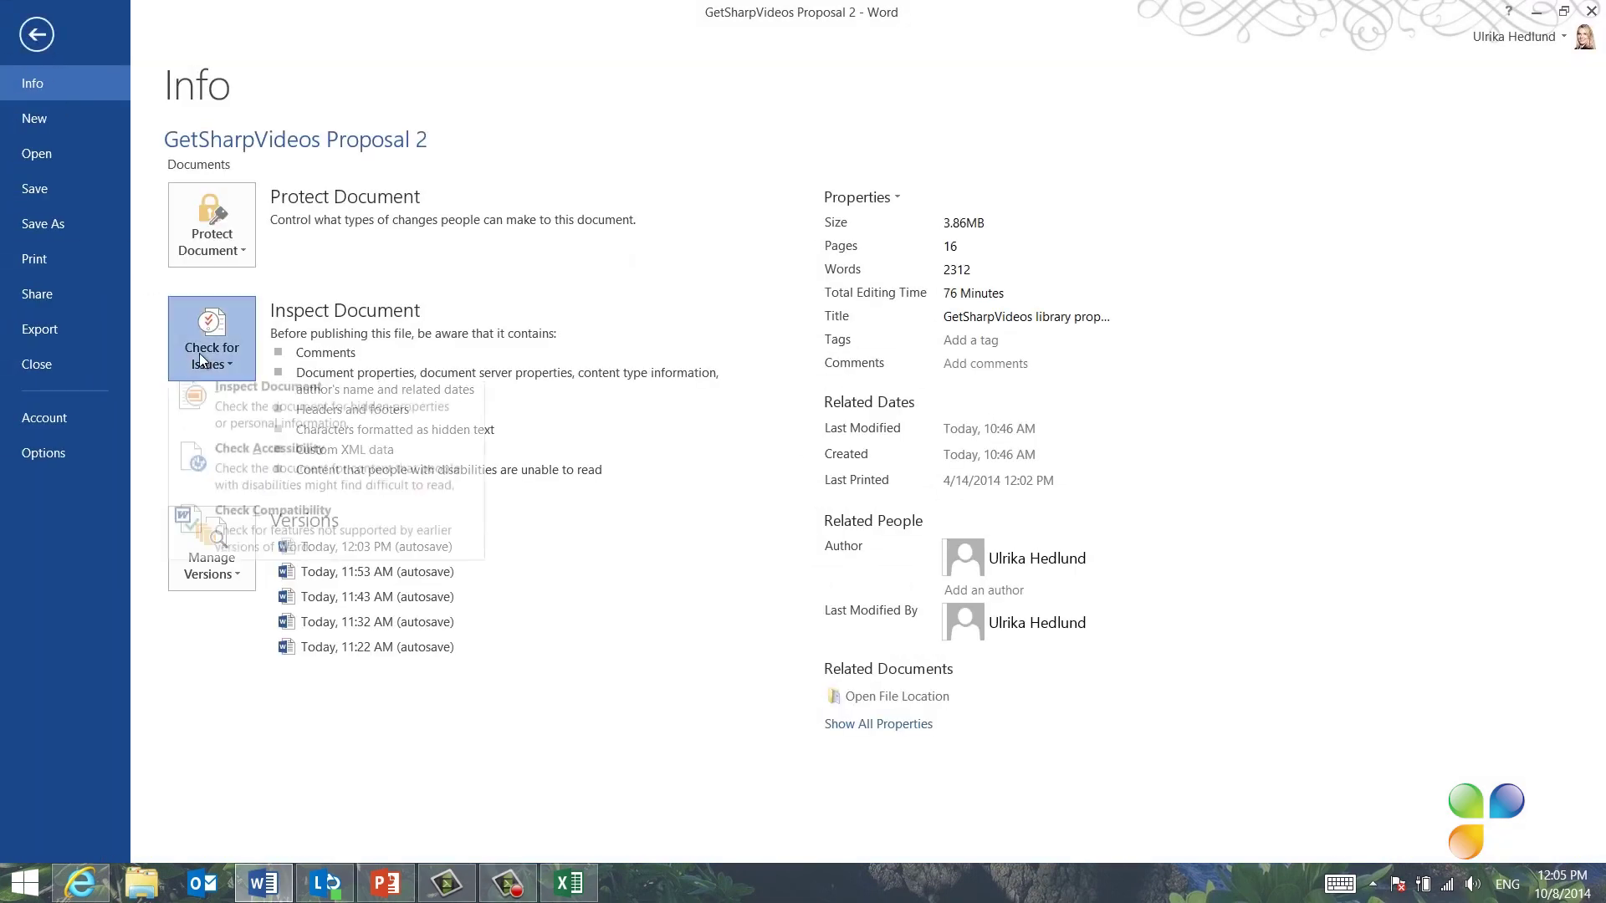
{"action": "left_click", "coordinate": [257, 415]}
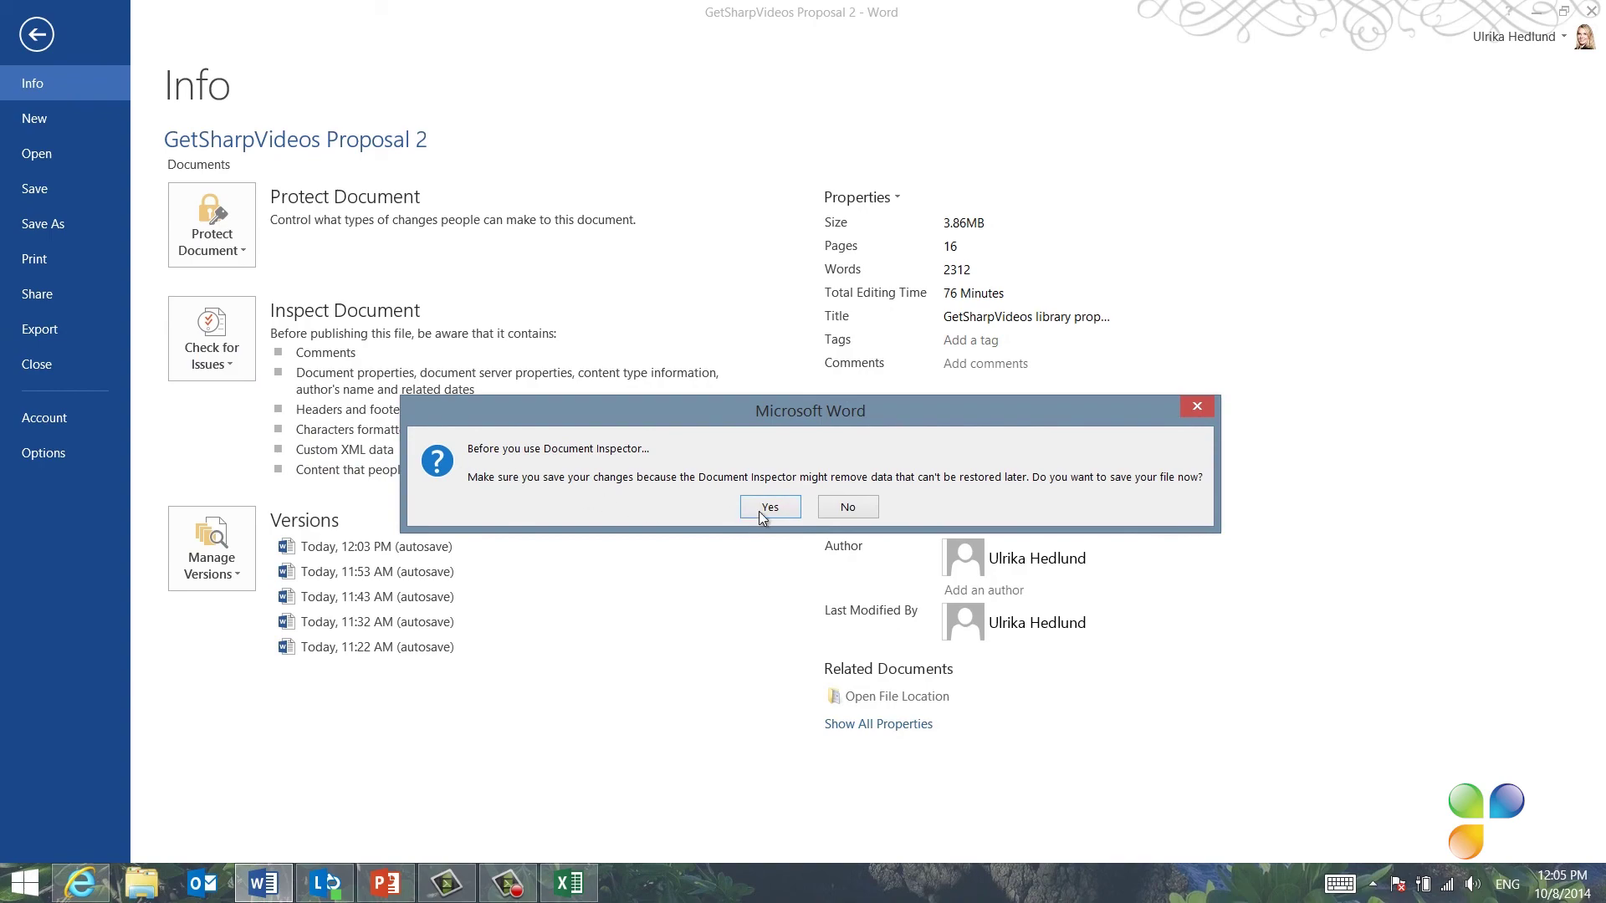
{"action": "left_click", "coordinate": [771, 508]}
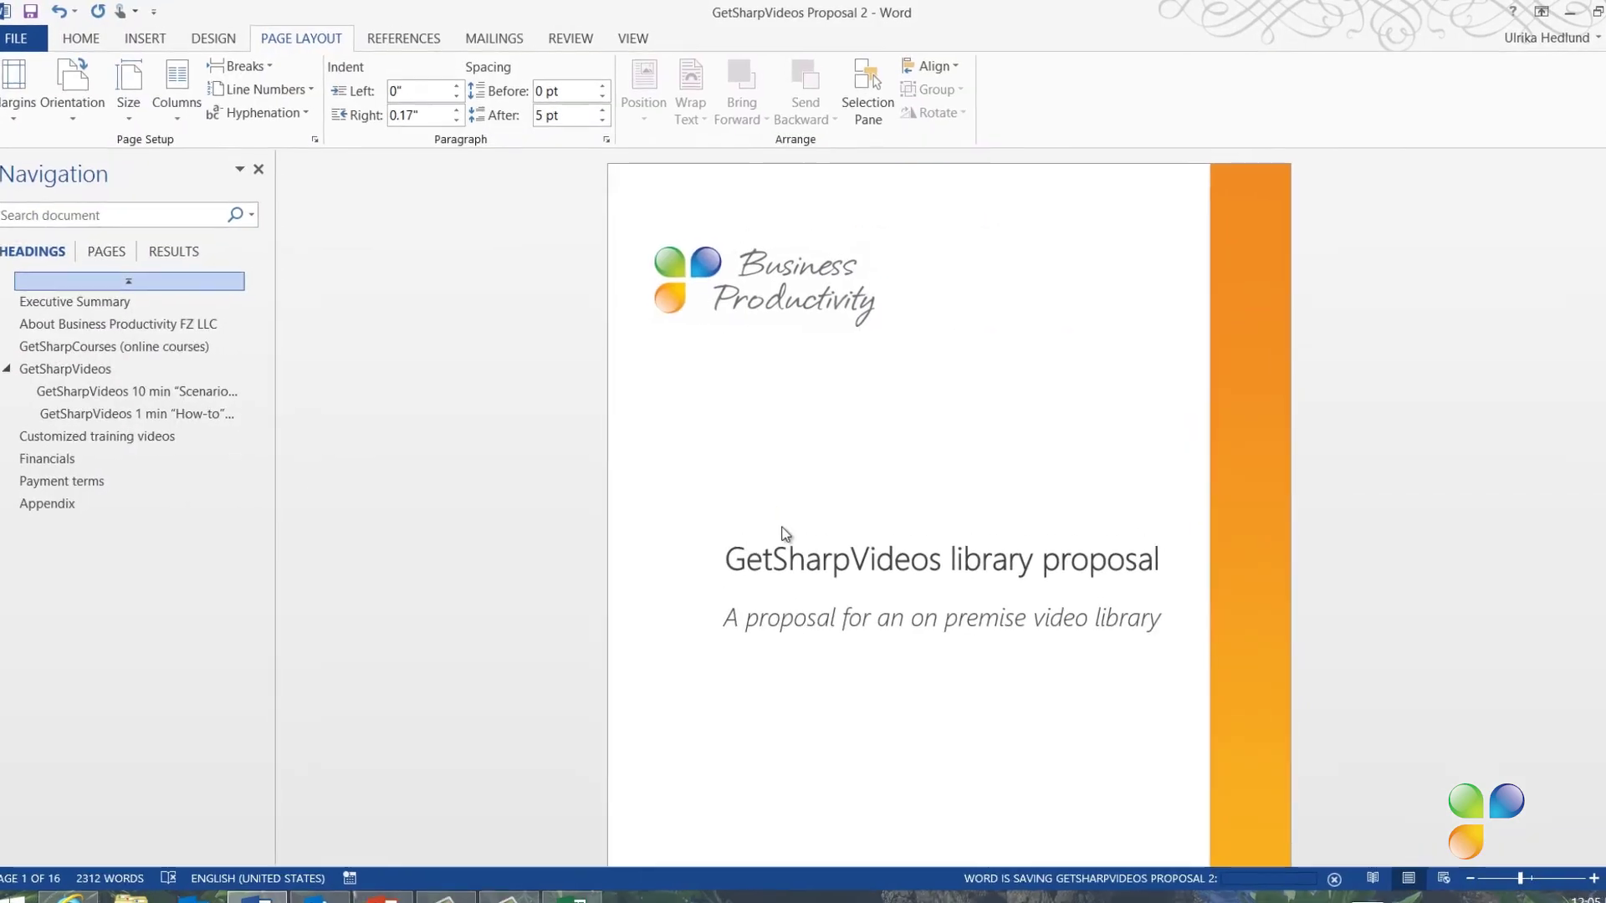
{"action": "left_click_drag", "start_coordinate": [1086, 322], "coordinate": [1093, 382]}
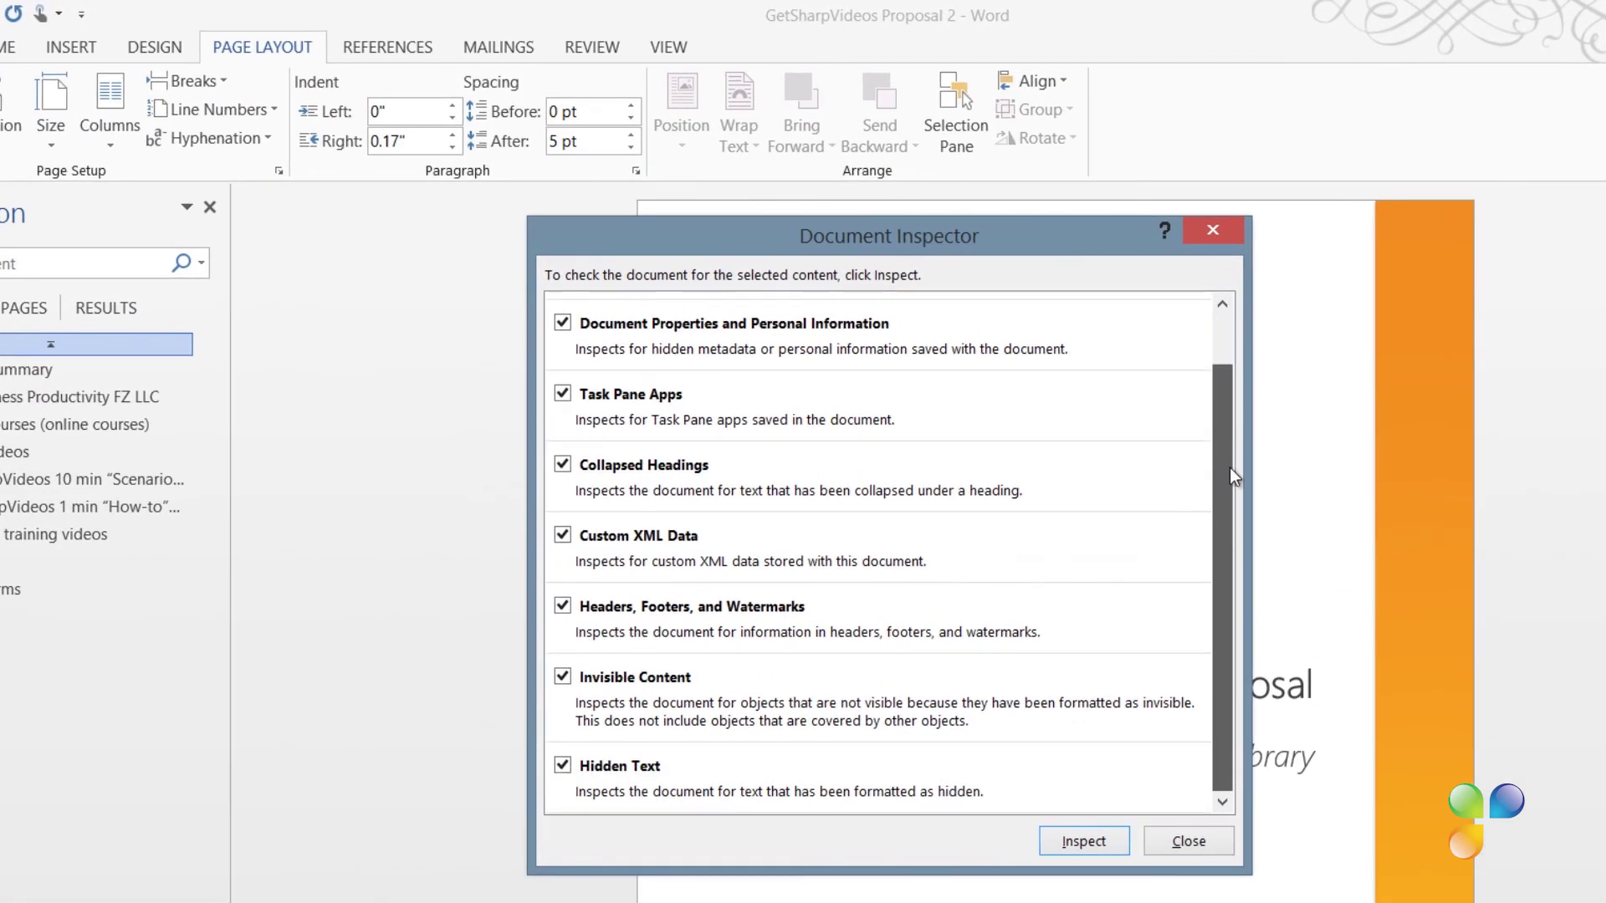
{"action": "left_click", "coordinate": [1087, 840]}
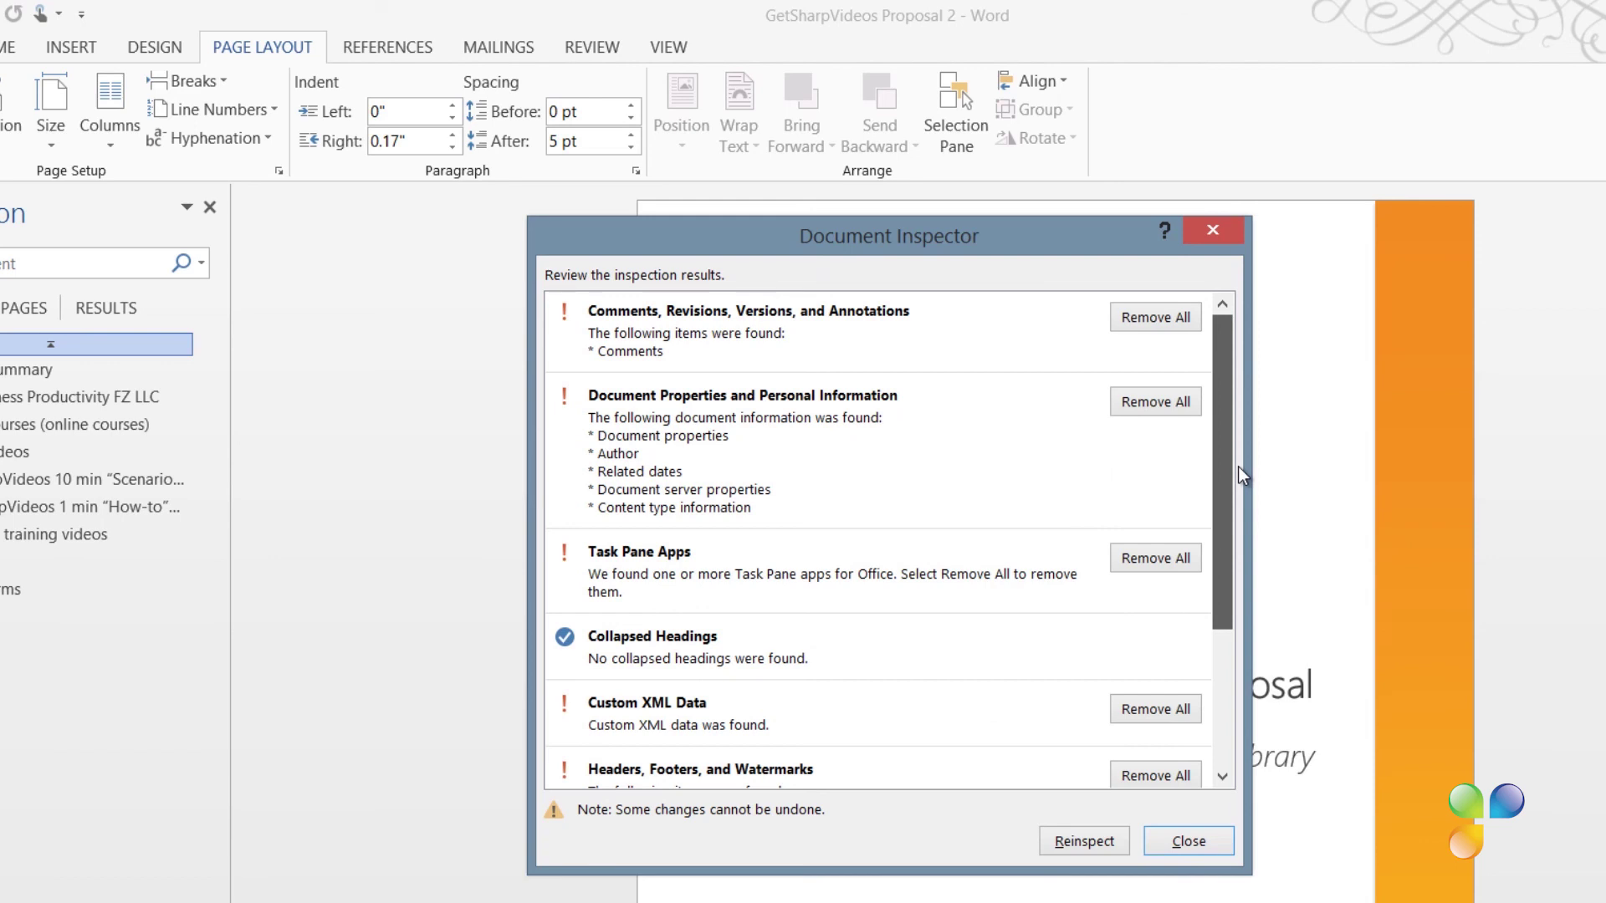
Step: Remove all comments, document properties and personal information, task pane apps and custom XML data, keeping the headers and footers, and close the inspector
{"action": "left_click", "coordinate": [1161, 318]}
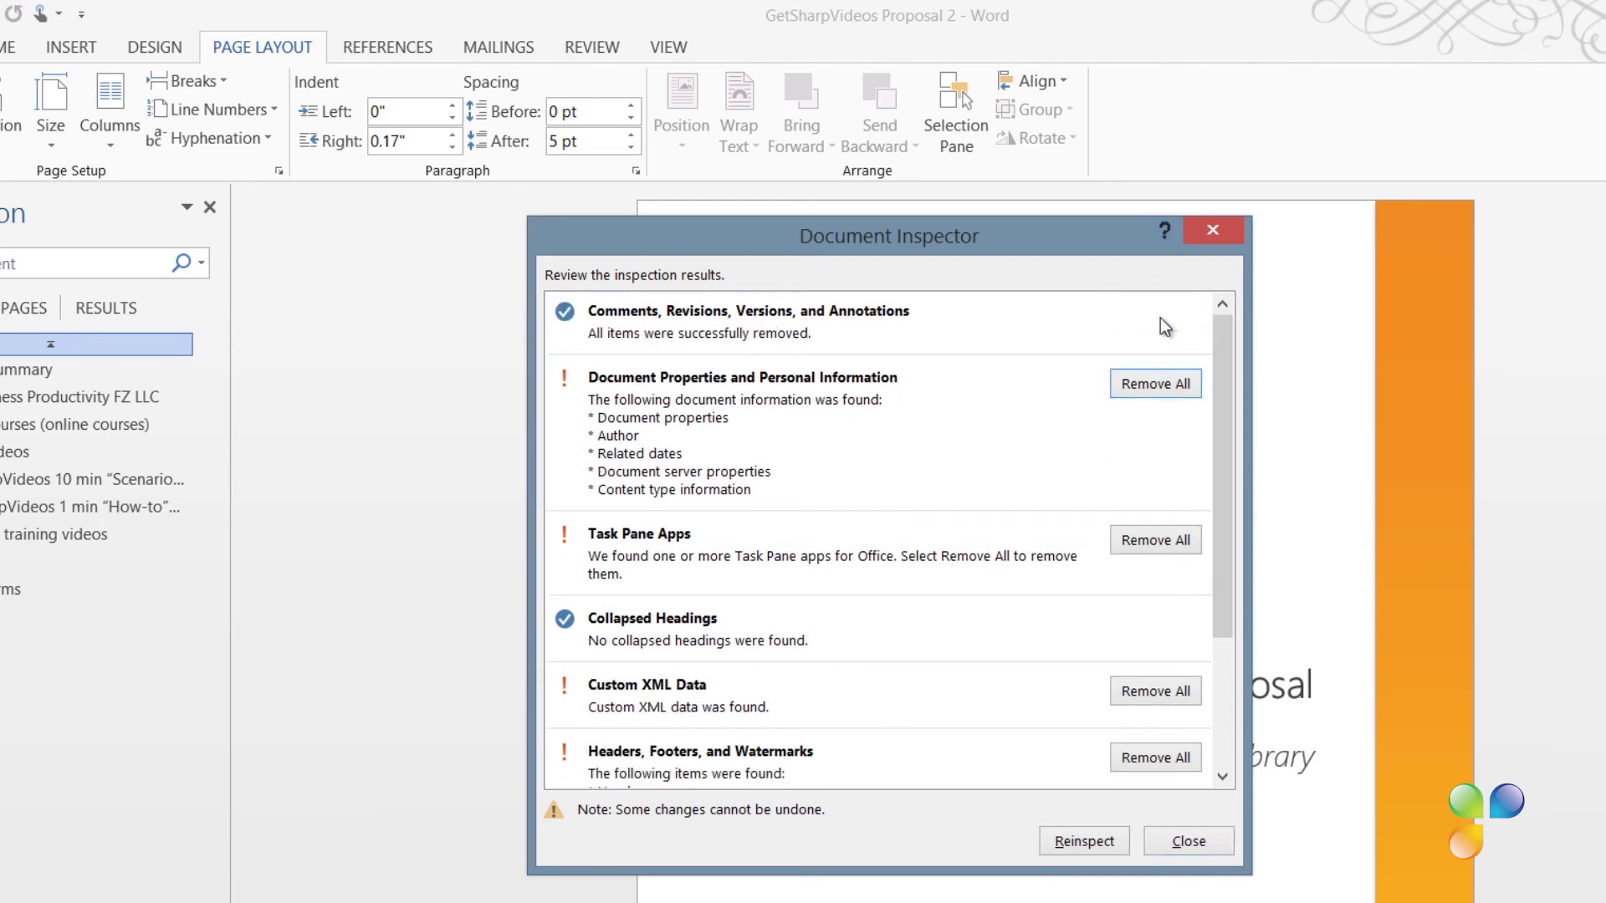
{"action": "left_click", "coordinate": [1182, 390]}
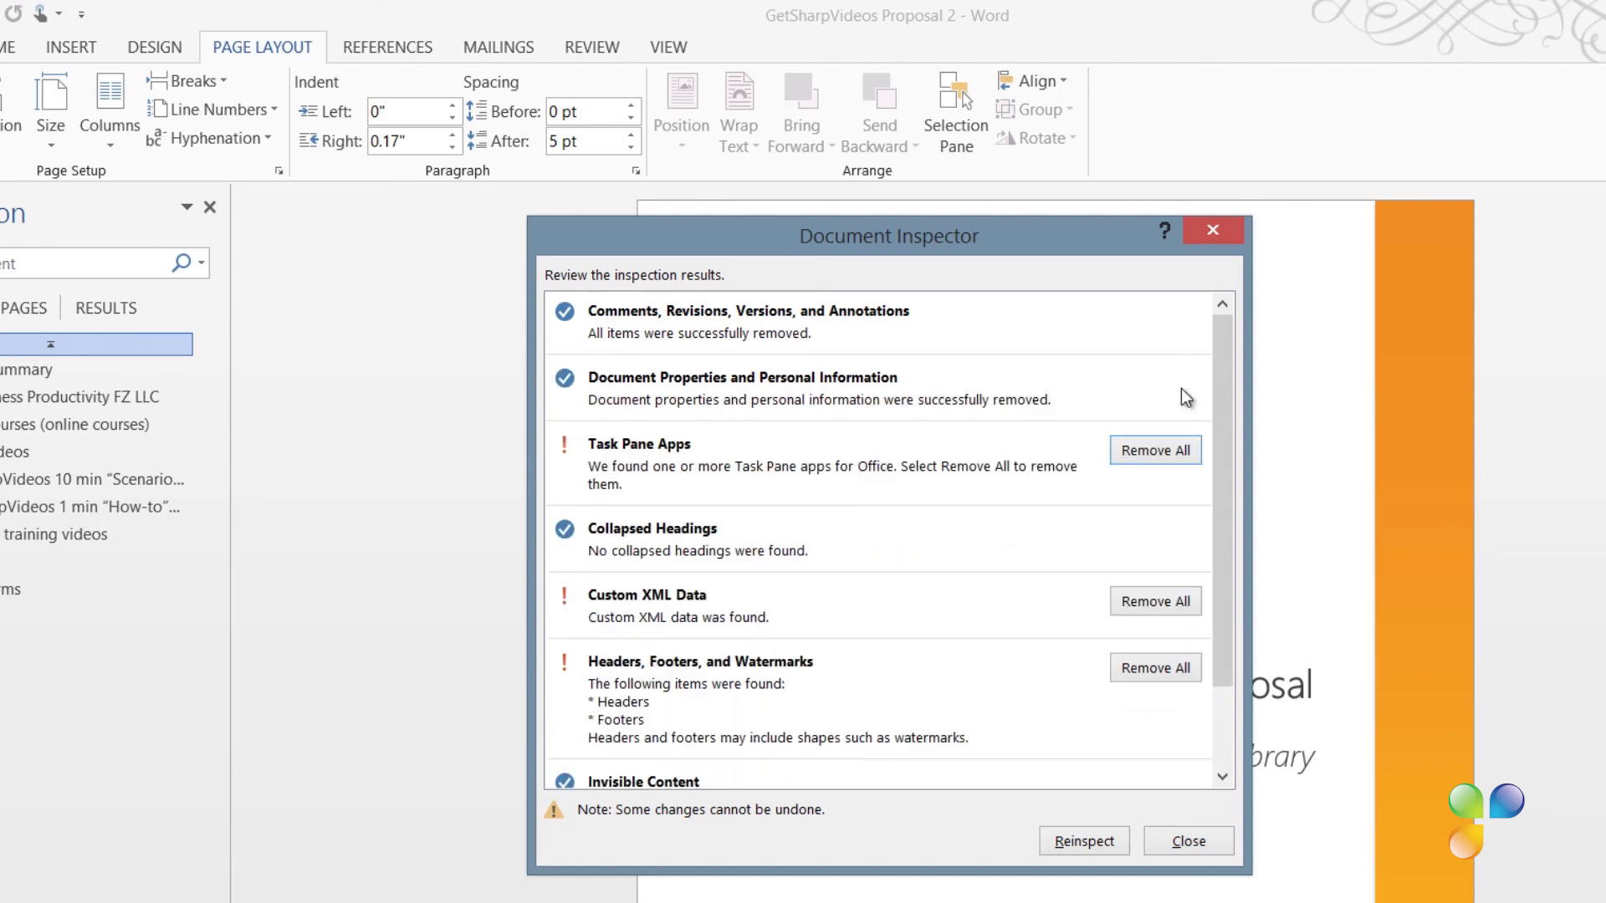
{"action": "left_click", "coordinate": [1191, 454]}
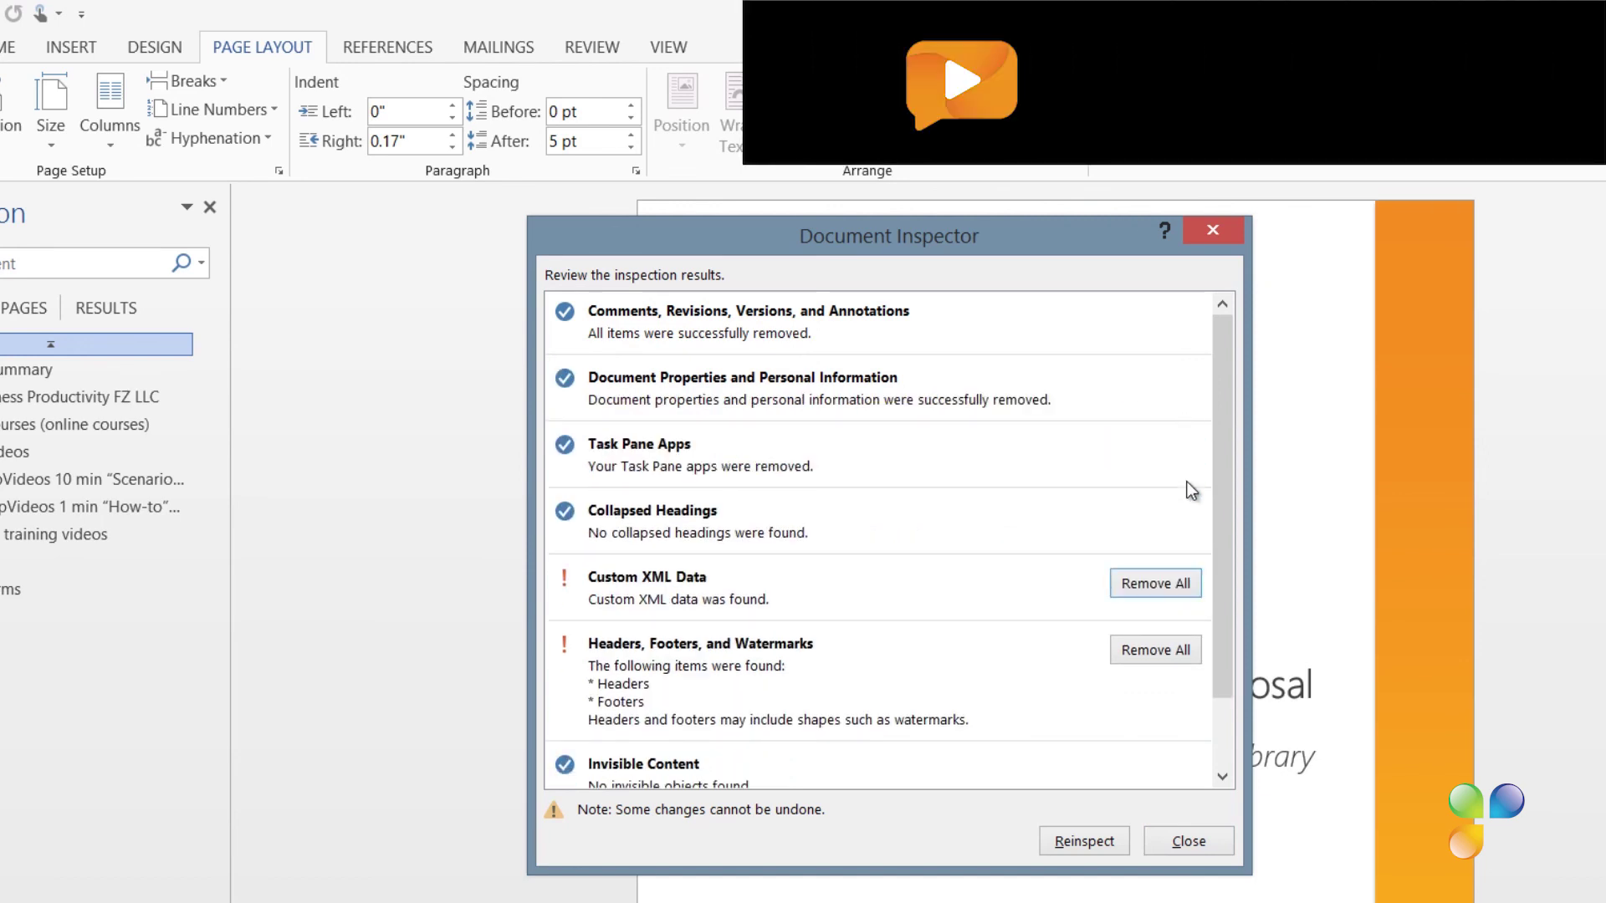
{"action": "left_click", "coordinate": [1177, 585]}
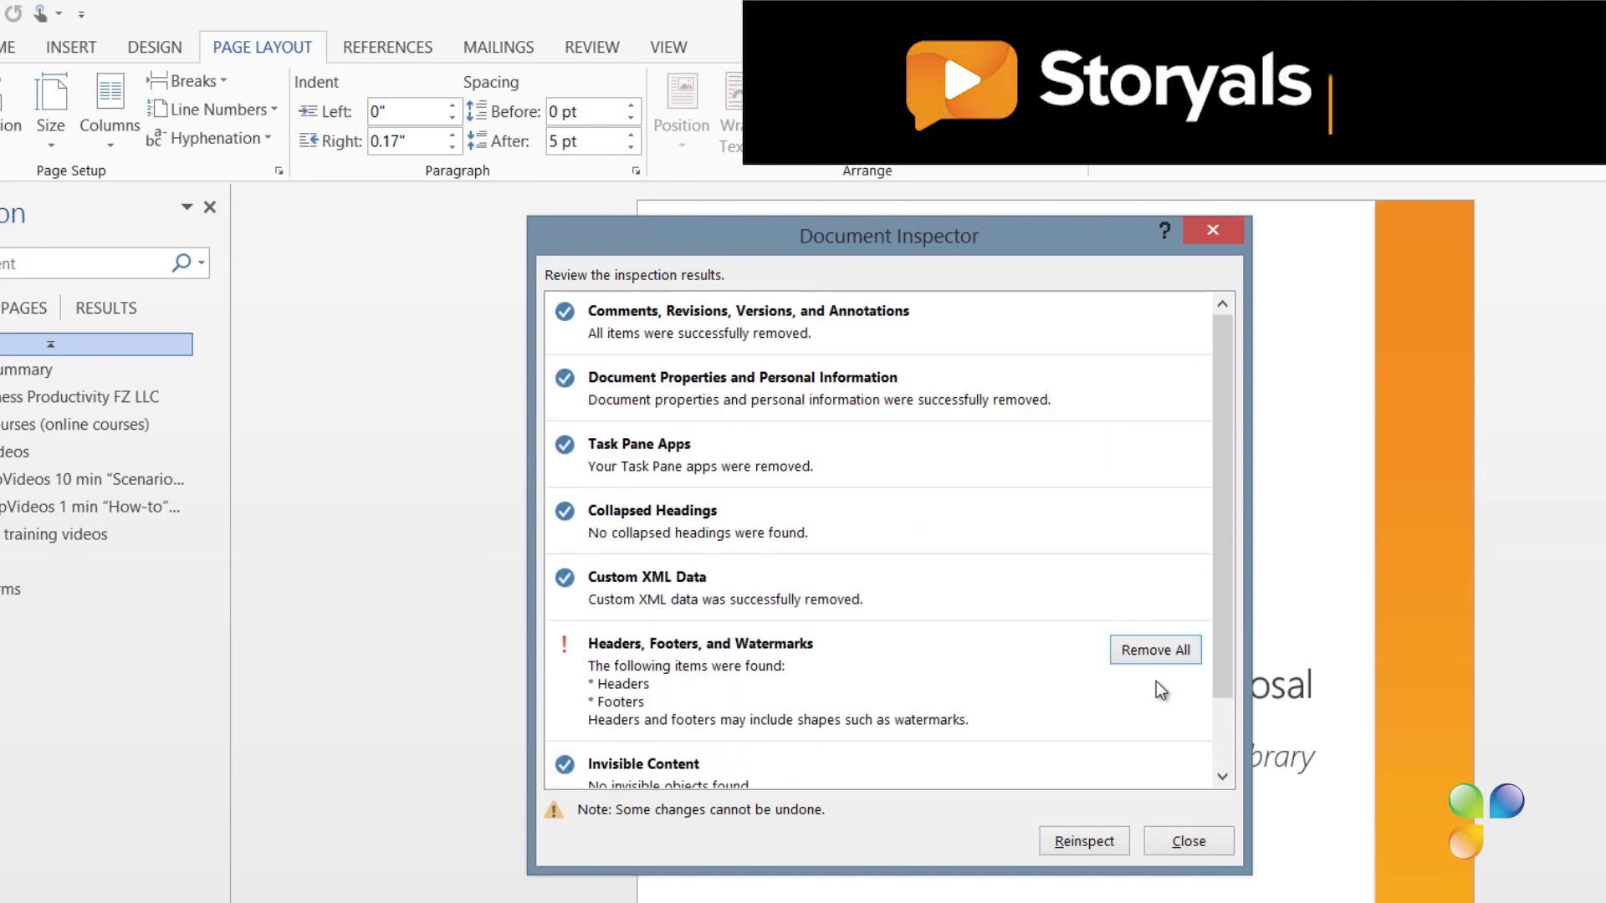
{"action": "left_click_drag", "start_coordinate": [1223, 649], "coordinate": [1197, 800]}
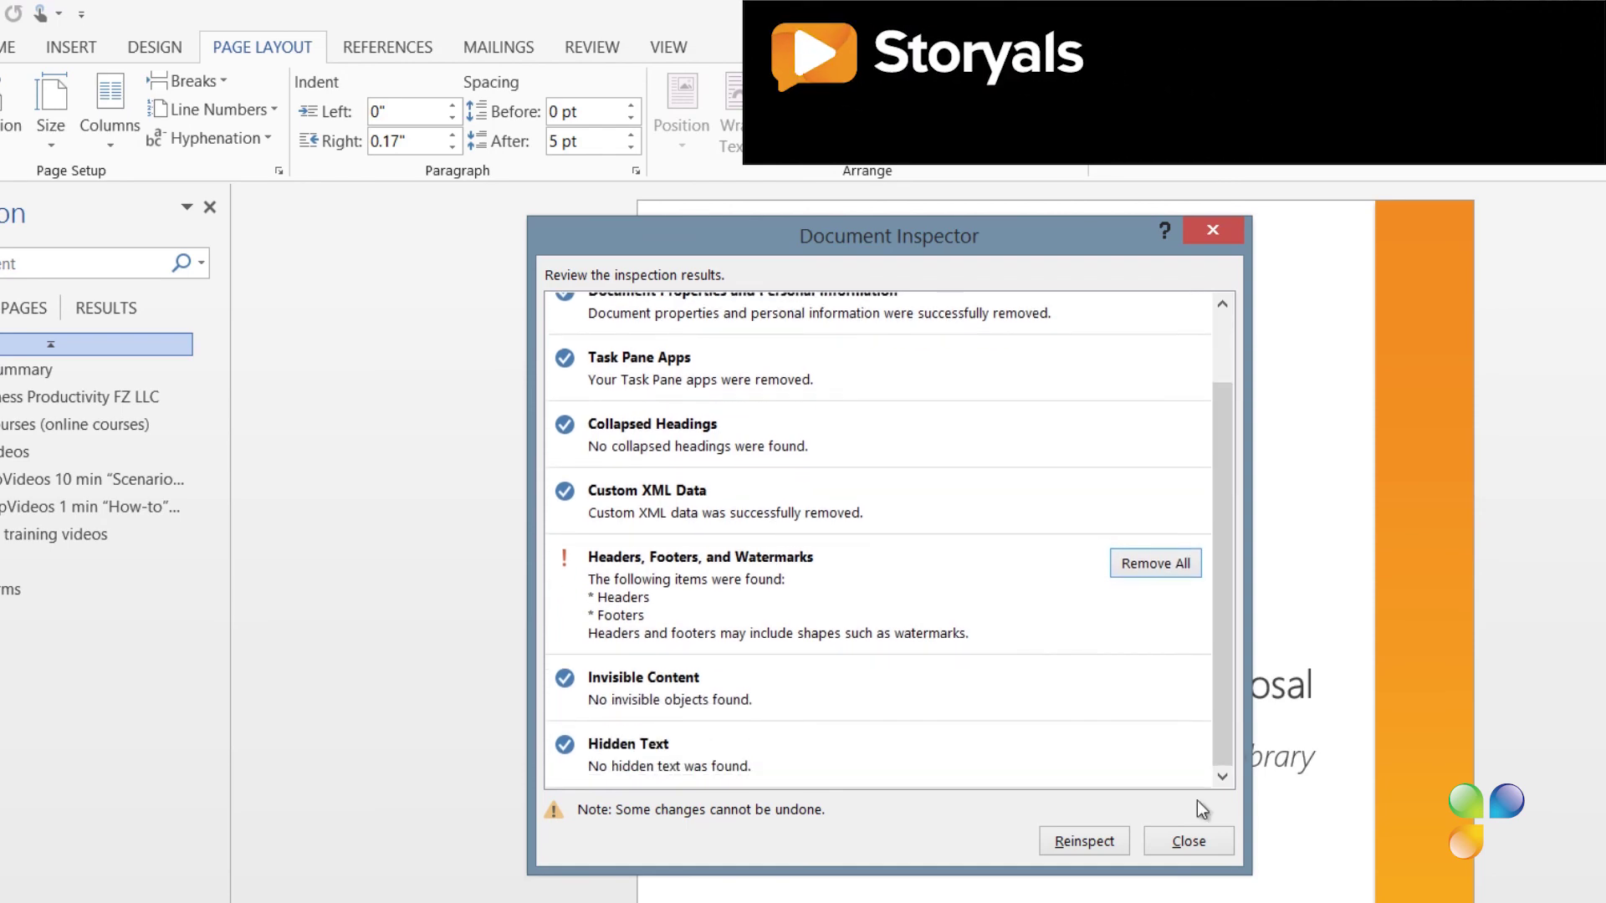
{"action": "left_click", "coordinate": [1176, 846]}
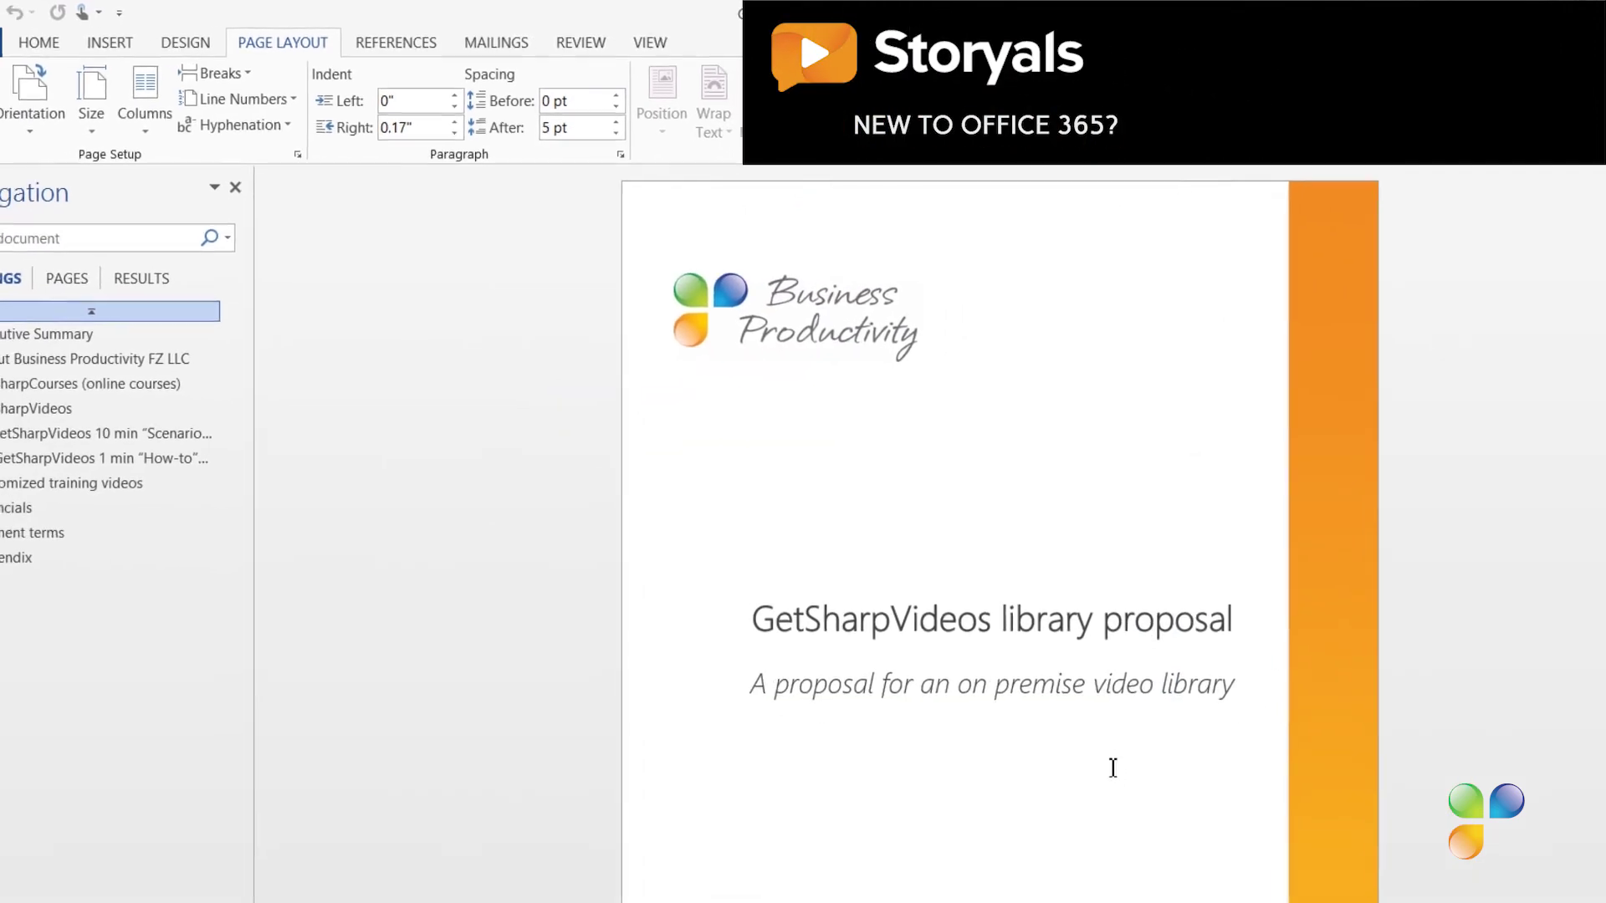
Step: Mark the proposal as final, acknowledge the notice, and return to the document
{"action": "left_click", "coordinate": [31, 38]}
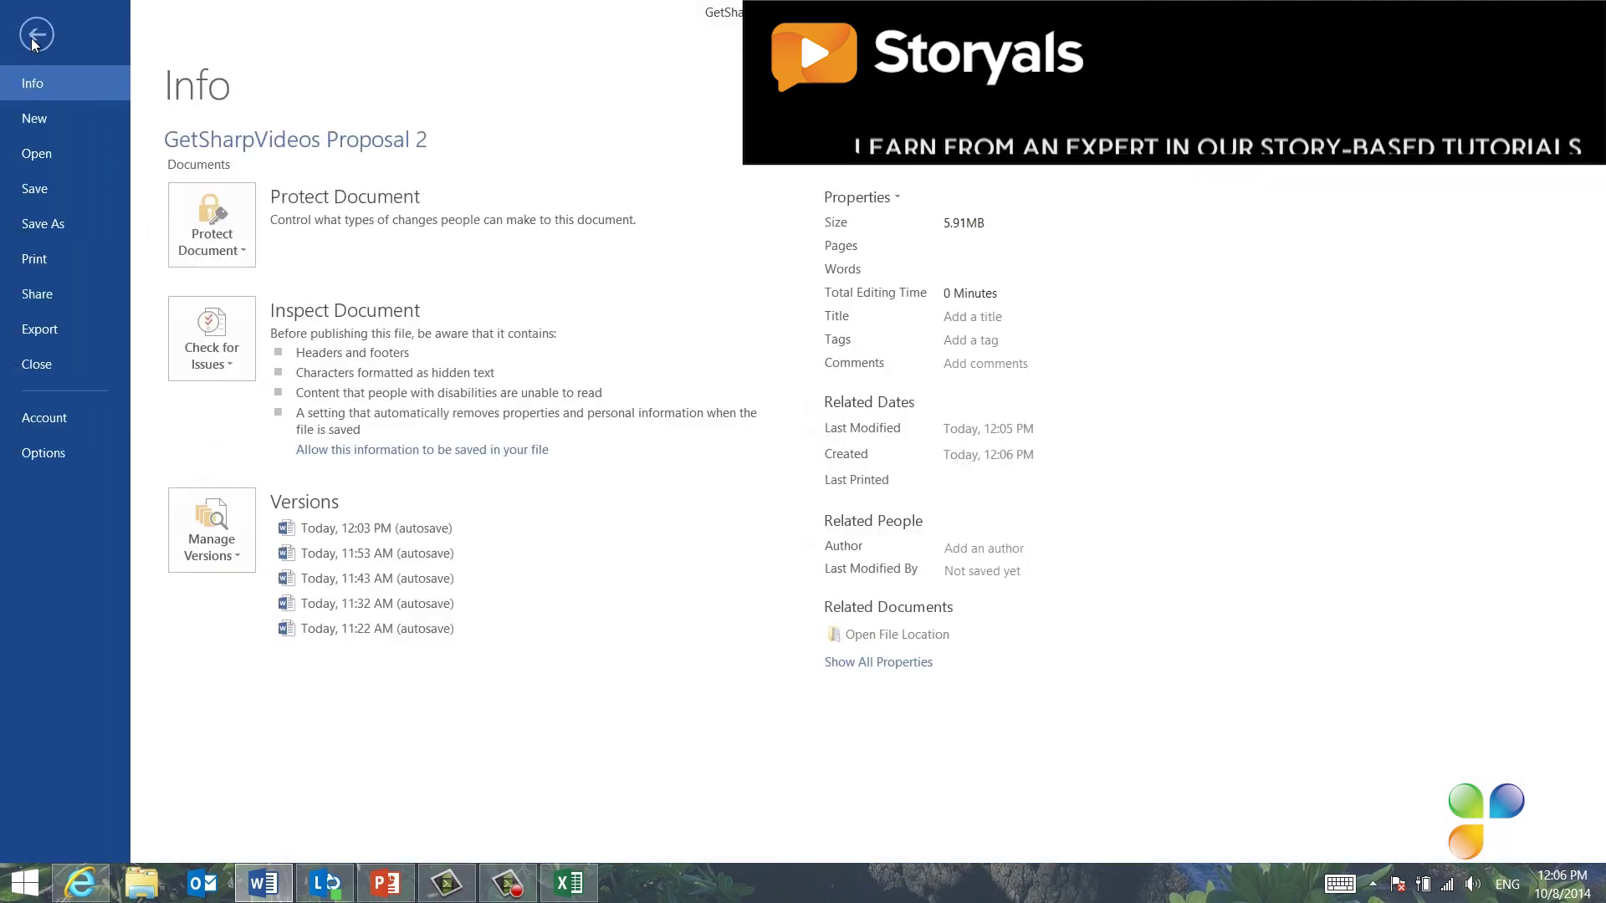
{"action": "left_click", "coordinate": [229, 208]}
{"action": "left_click", "coordinate": [241, 294]}
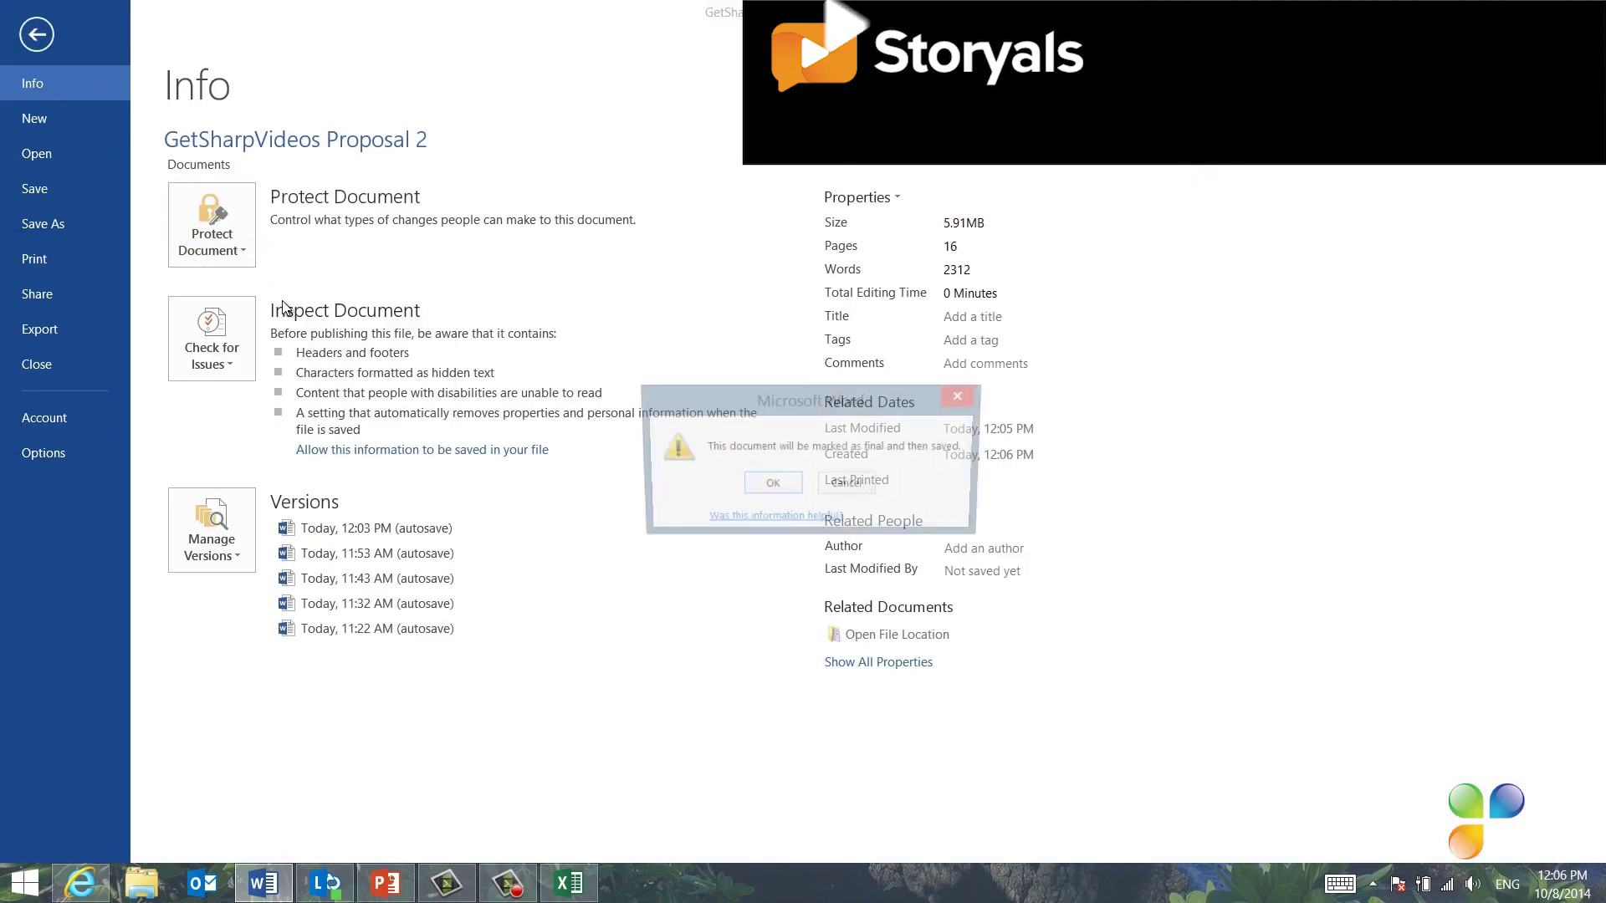
{"action": "left_click", "coordinate": [765, 488]}
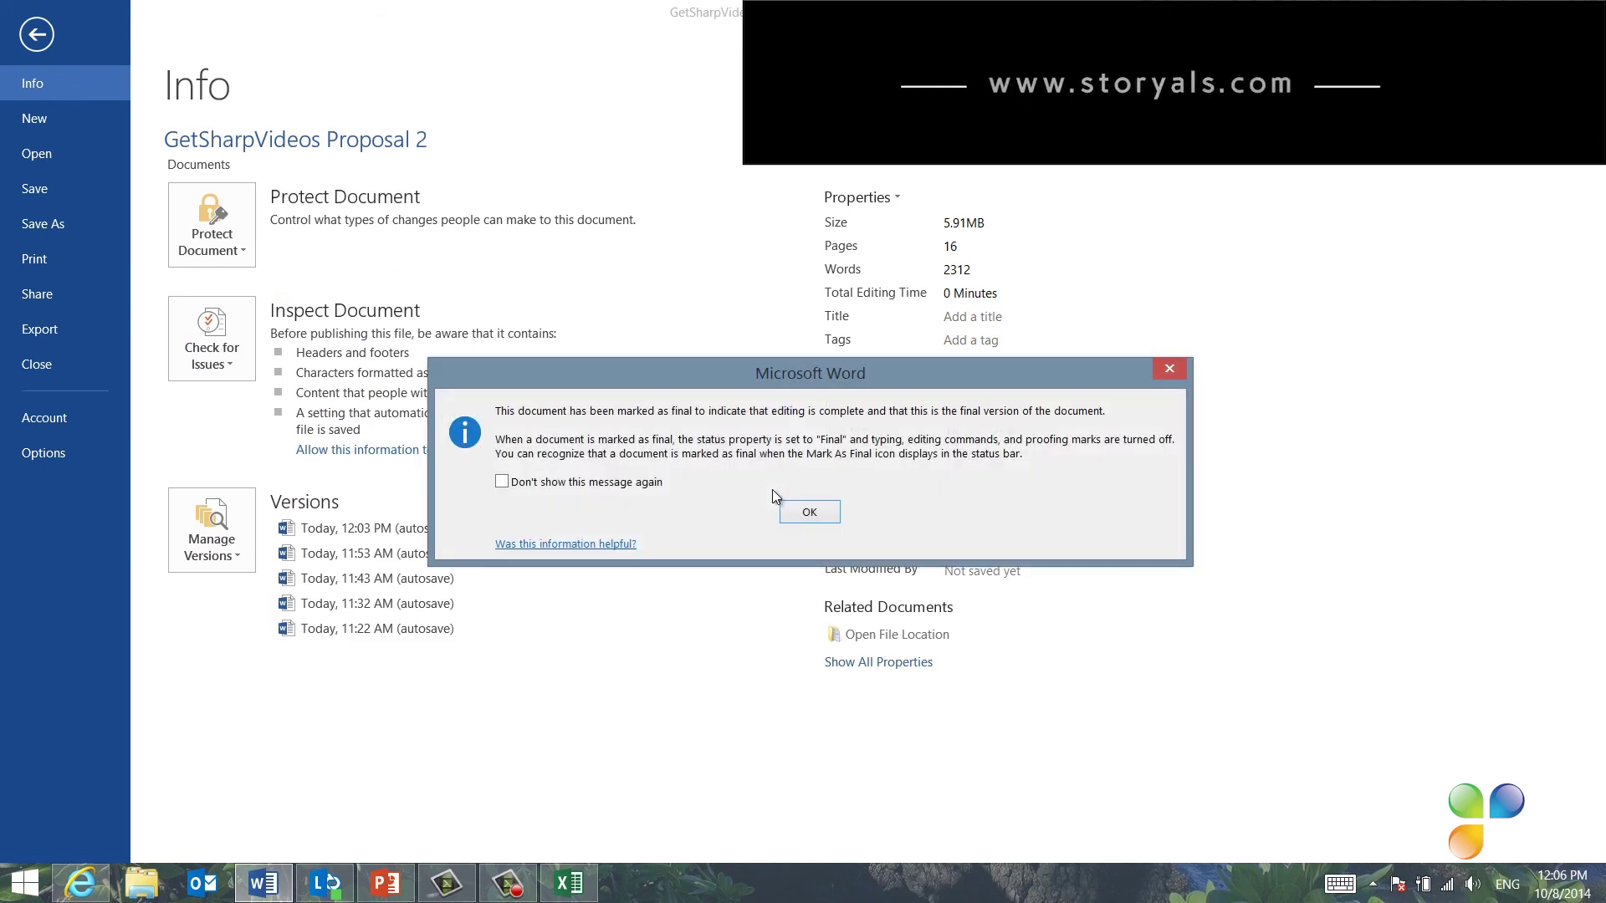
{"action": "left_click", "coordinate": [808, 512]}
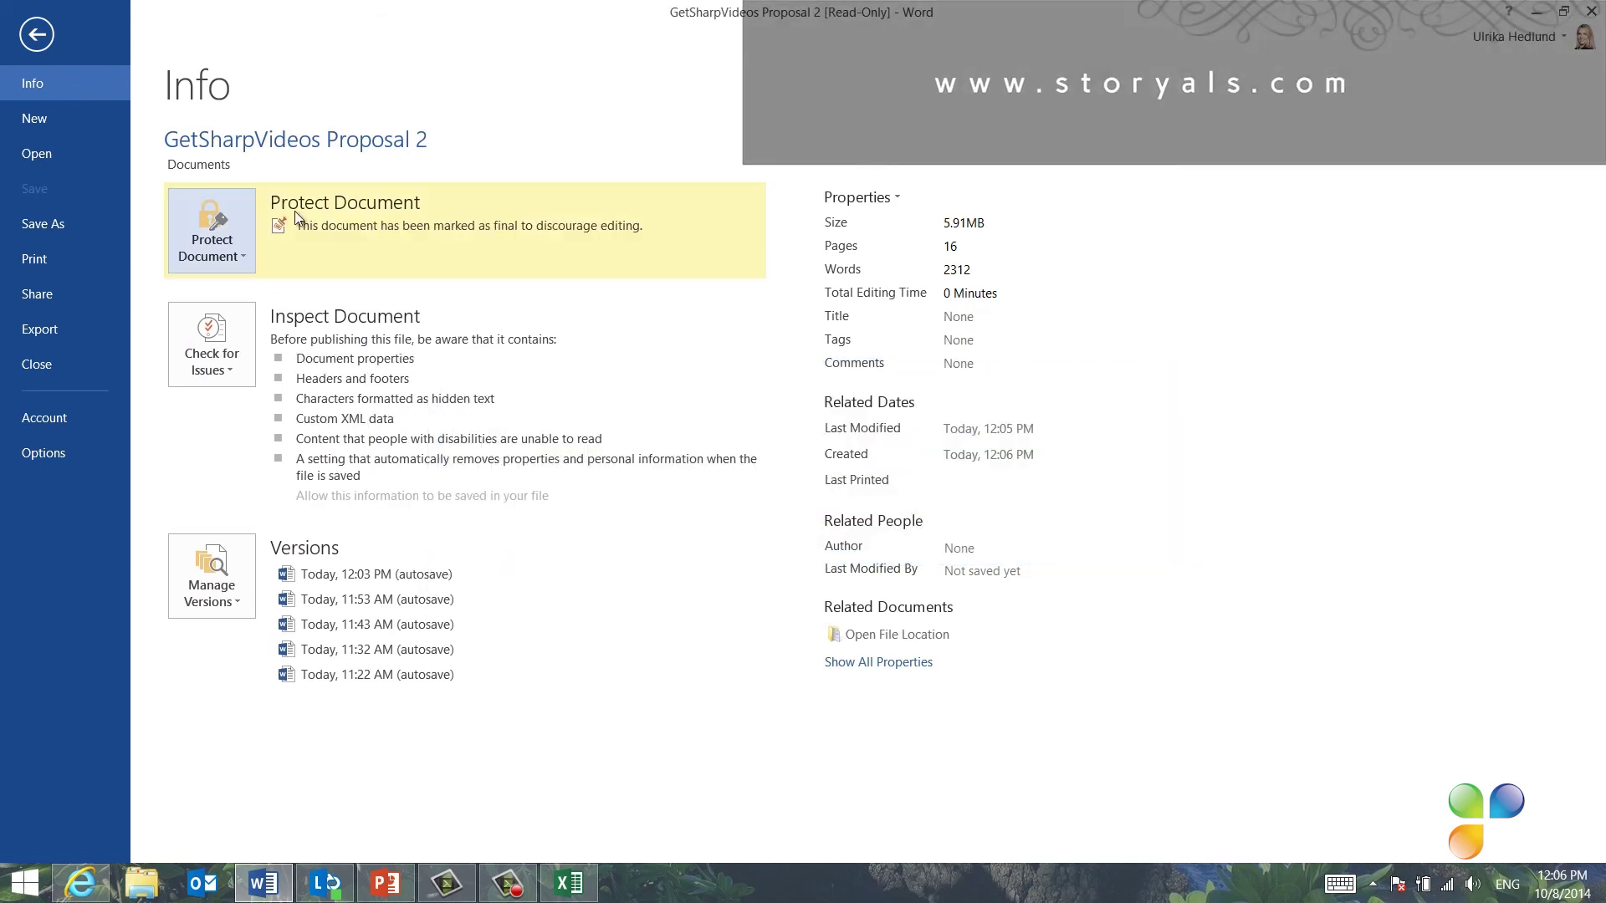
{"action": "left_click", "coordinate": [37, 34]}
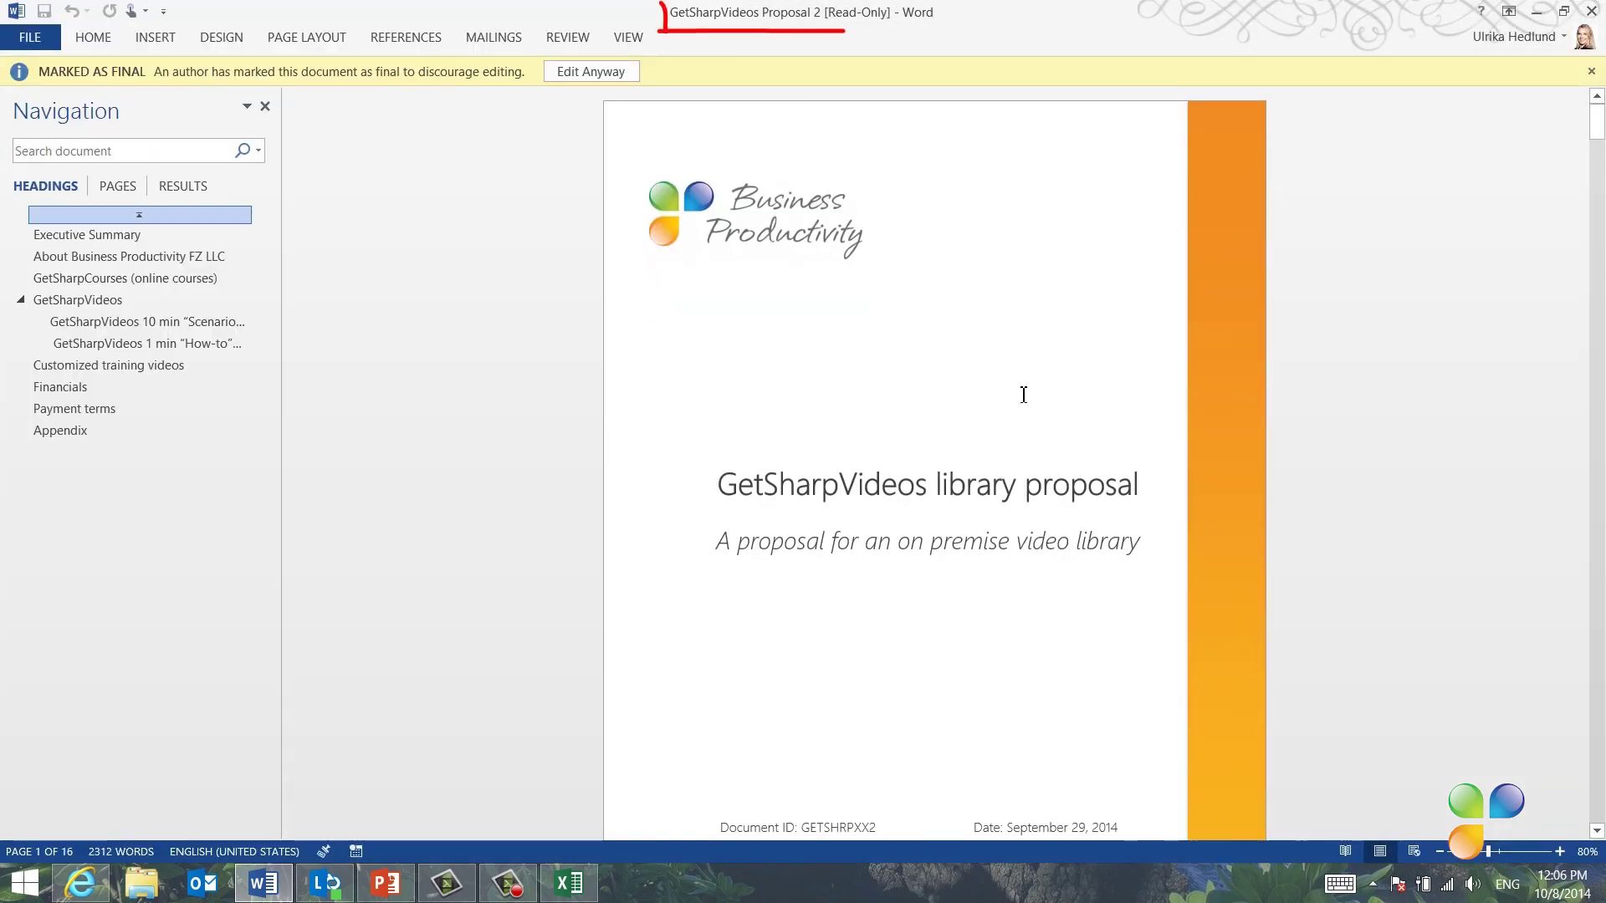